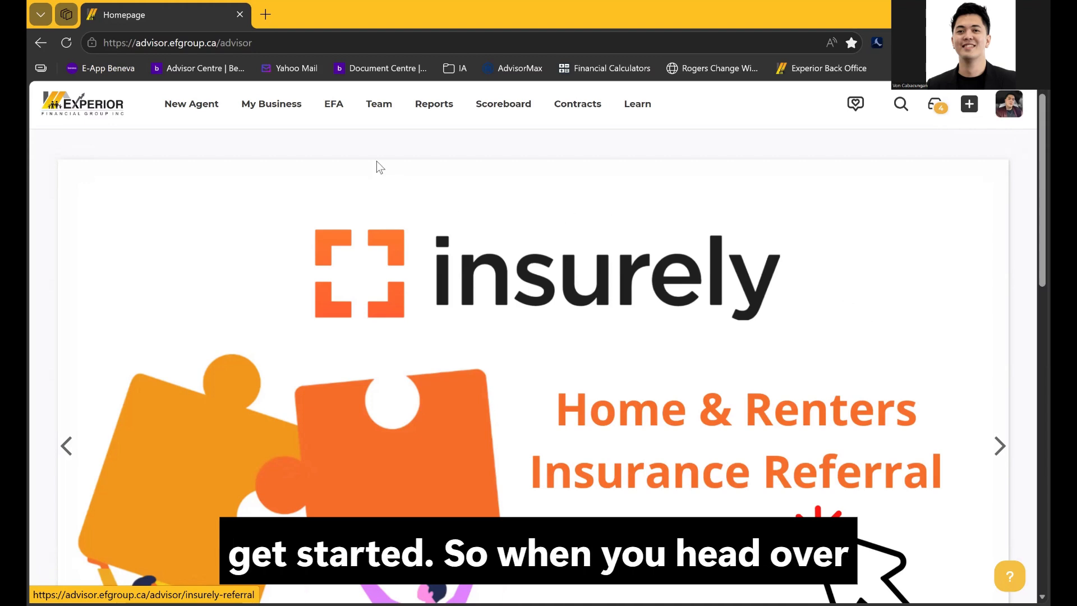
Open the EFA menu to show its data input options, including the full version
left_click(332, 112)
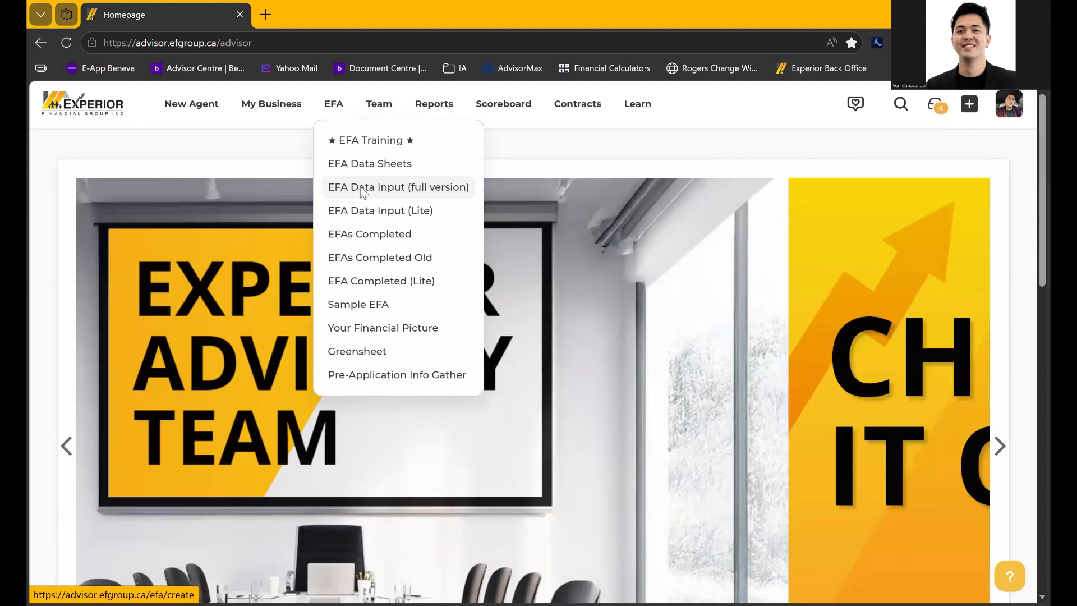
Start a new full-version EFA and enter the client's first and last name, sex Female
left_click(360, 190)
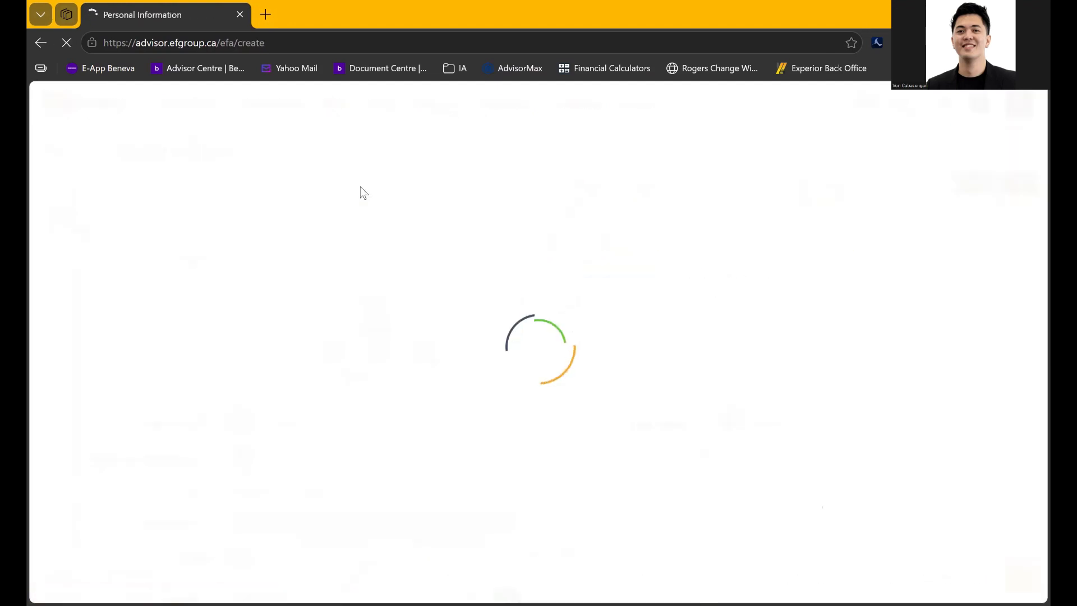
scroll(491, 296, "down", 3)
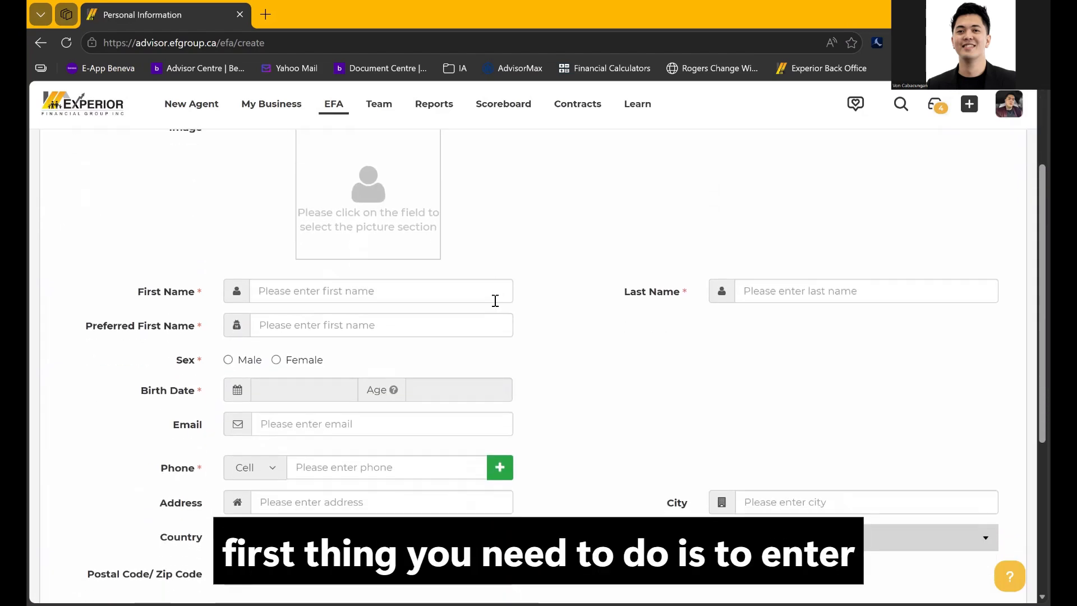
left_click(496, 300)
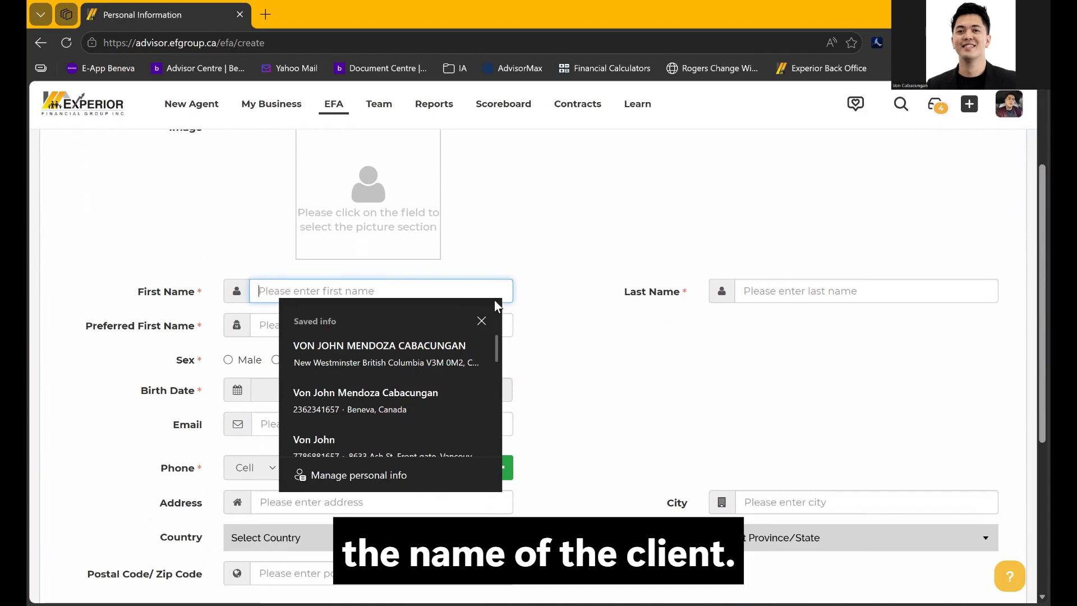
type("Jane")
key("Tab")
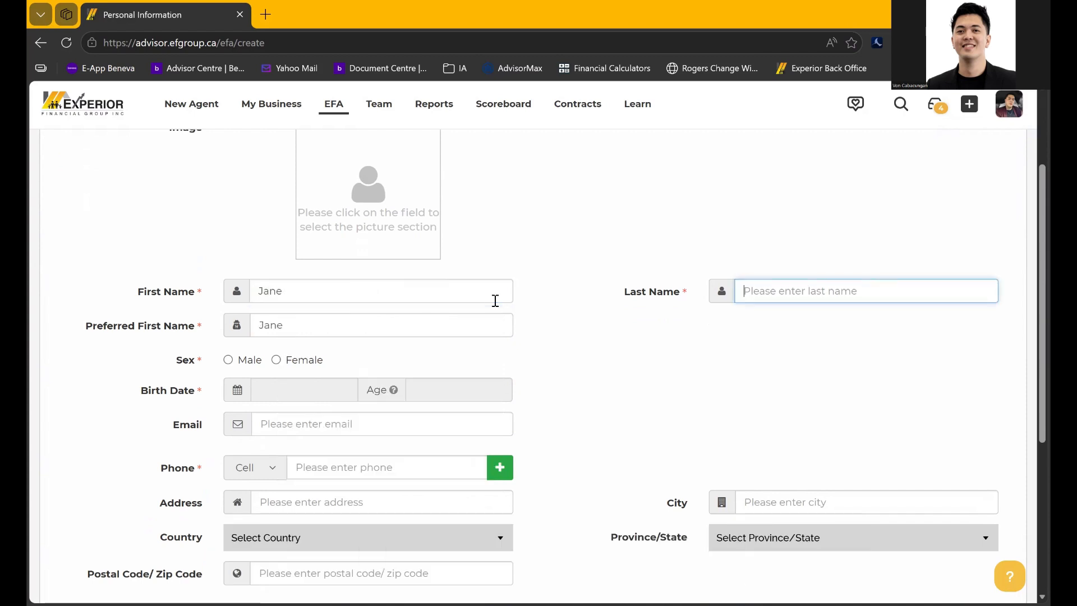
type("Doe")
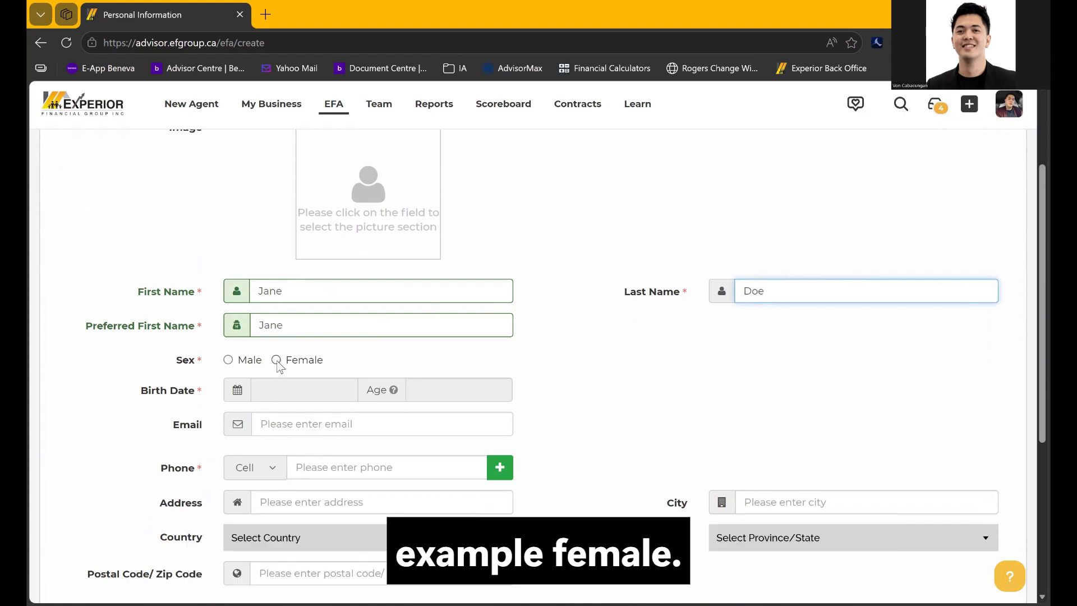
left_click(277, 361)
Set the client's birth date to 1990-01-01 in the calendar
left_click(270, 393)
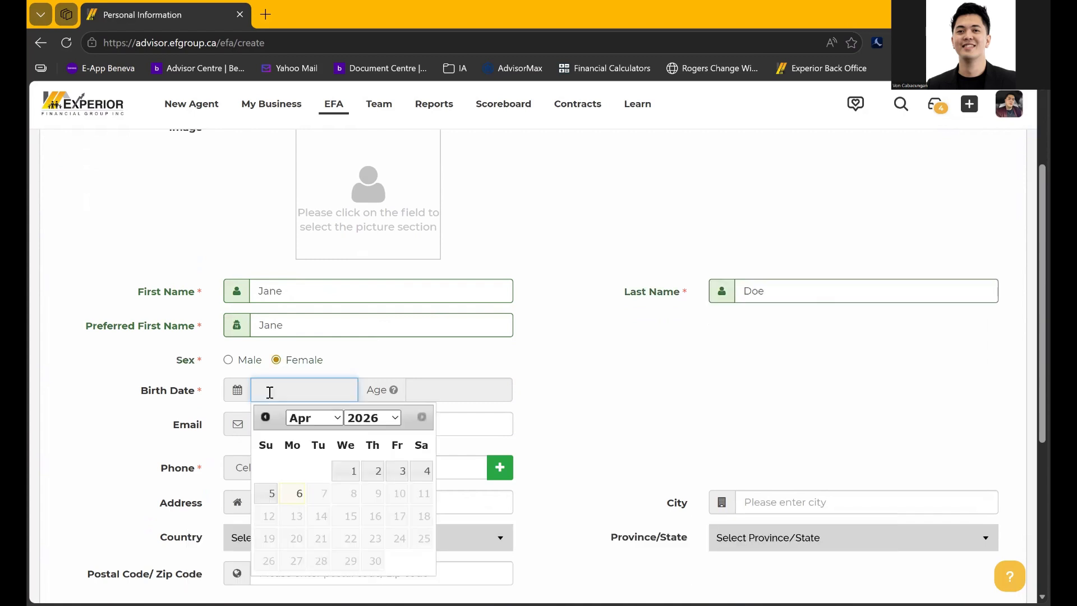
left_click(382, 421)
scroll(373, 159, "up", 7)
scroll(373, 159, "up", 4)
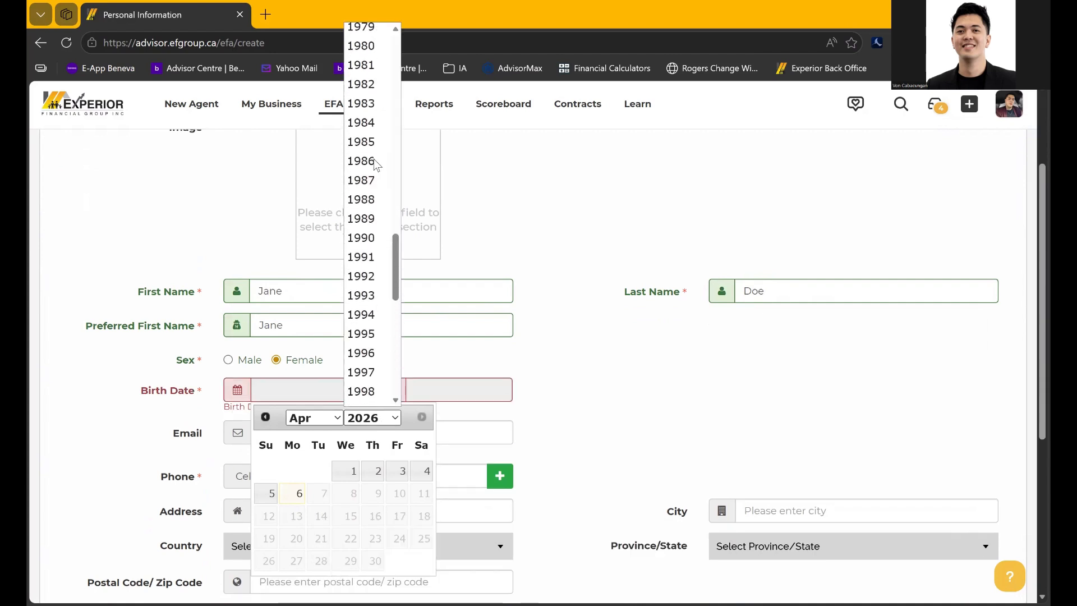
scroll(374, 159, "down", 1)
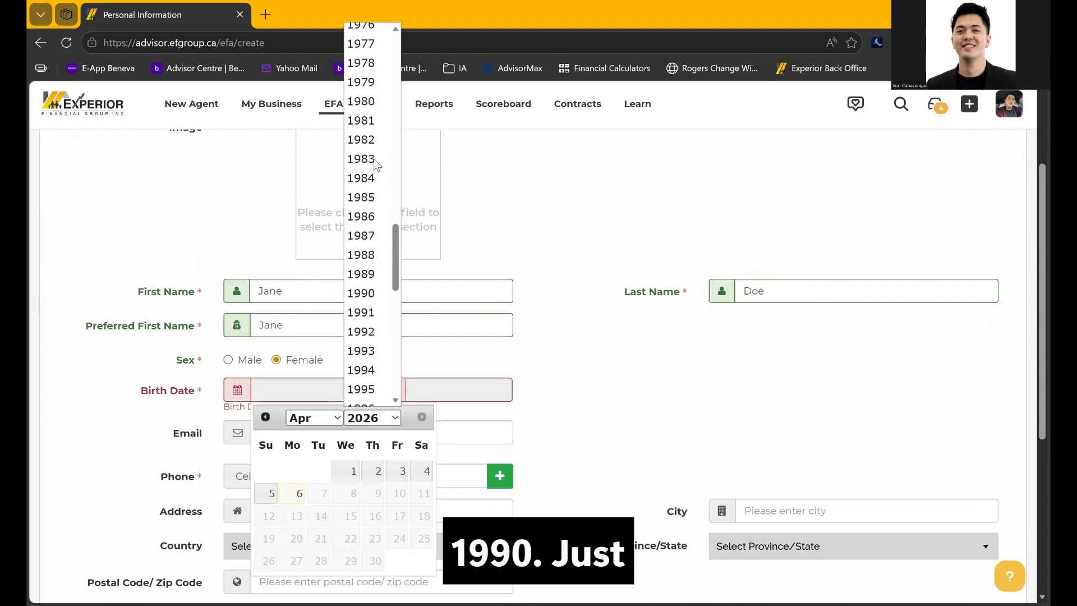
left_click(364, 293)
left_click(320, 424)
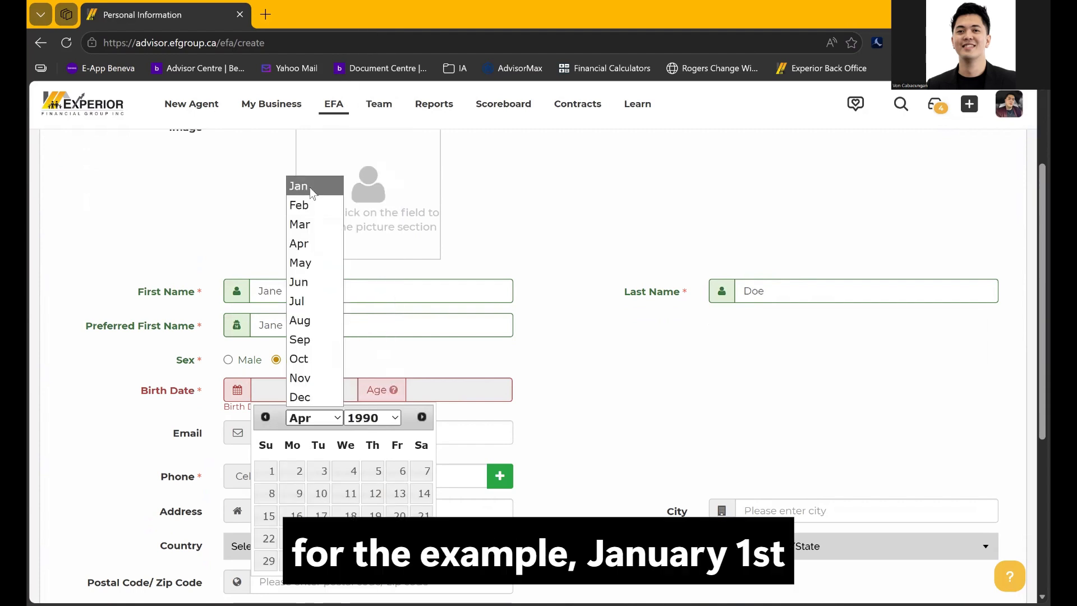
left_click(306, 184)
left_click(295, 471)
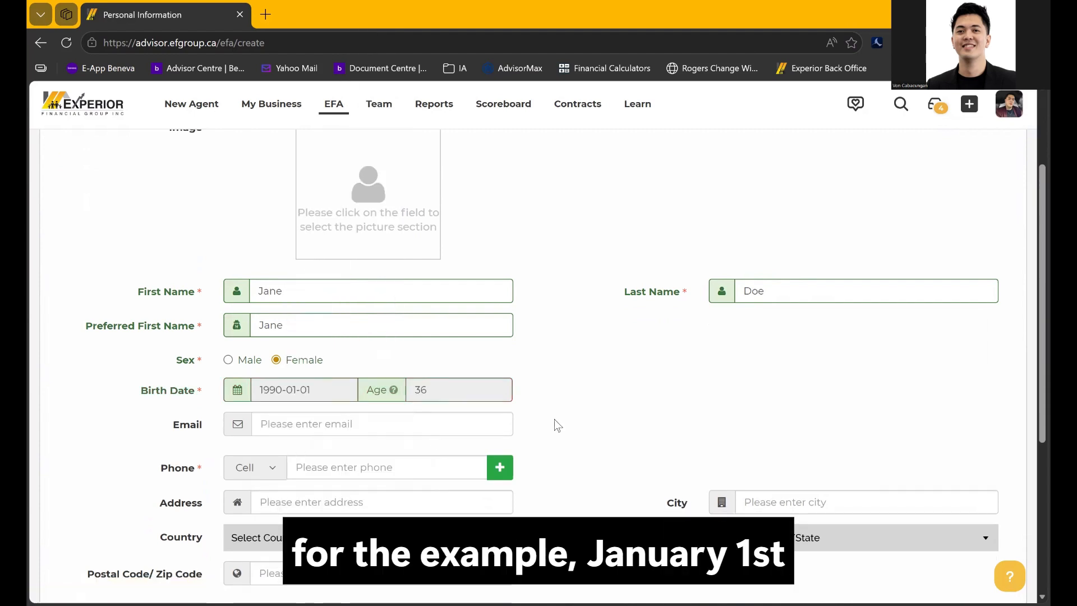
left_click(449, 424)
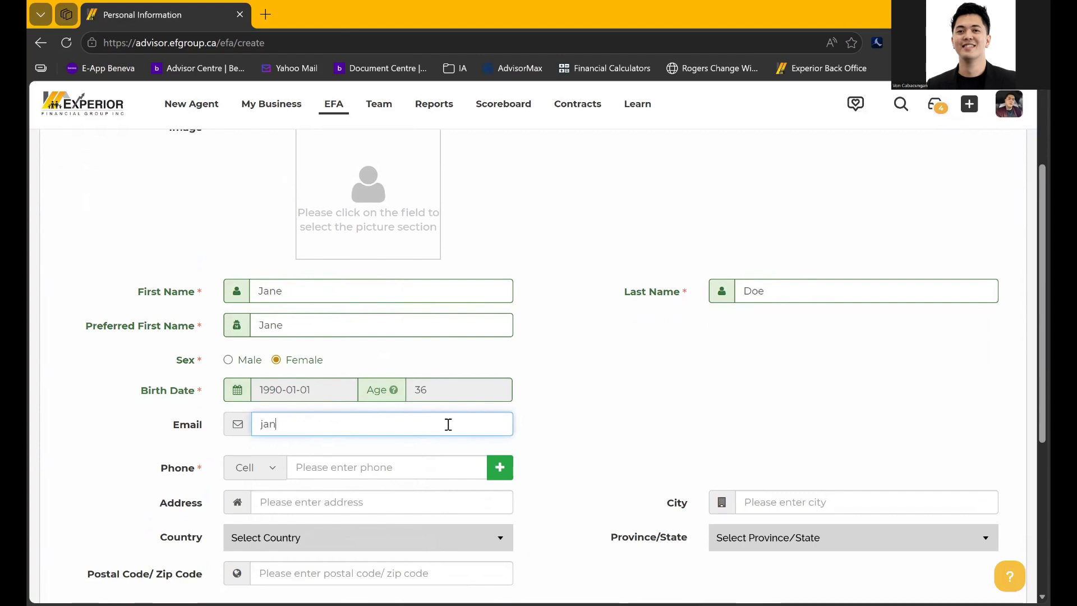
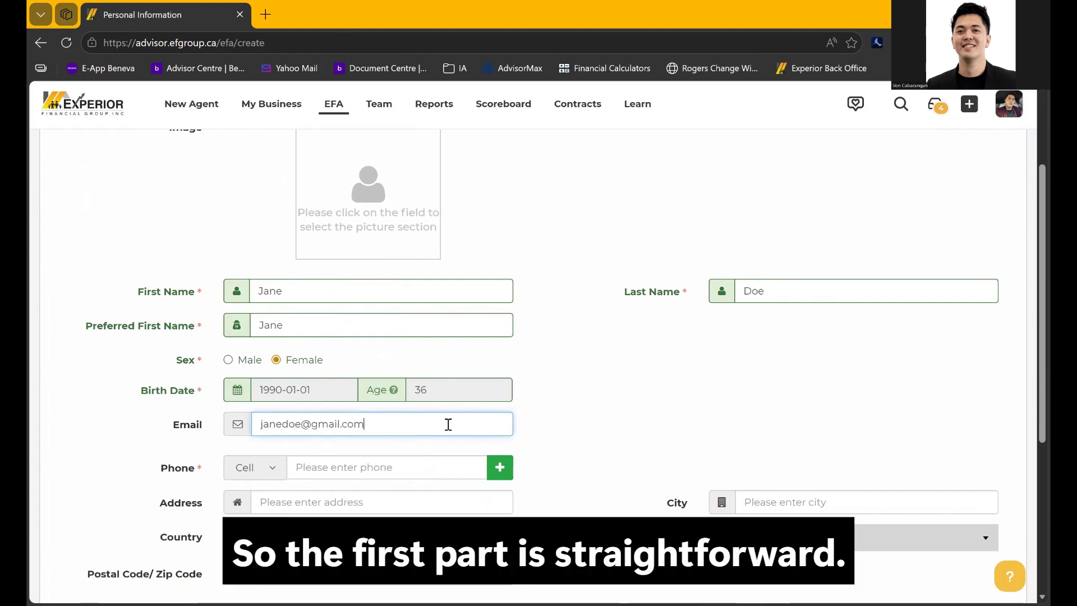
Fill in the client's email, cell phone number, street address and city
scroll(447, 423, "down", 1)
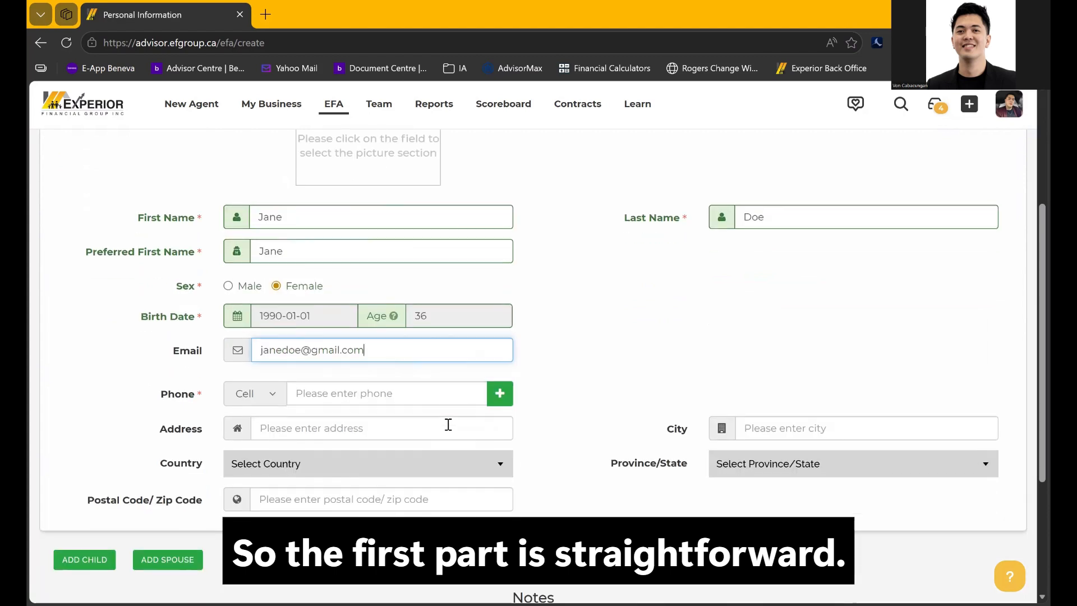
left_click(410, 397)
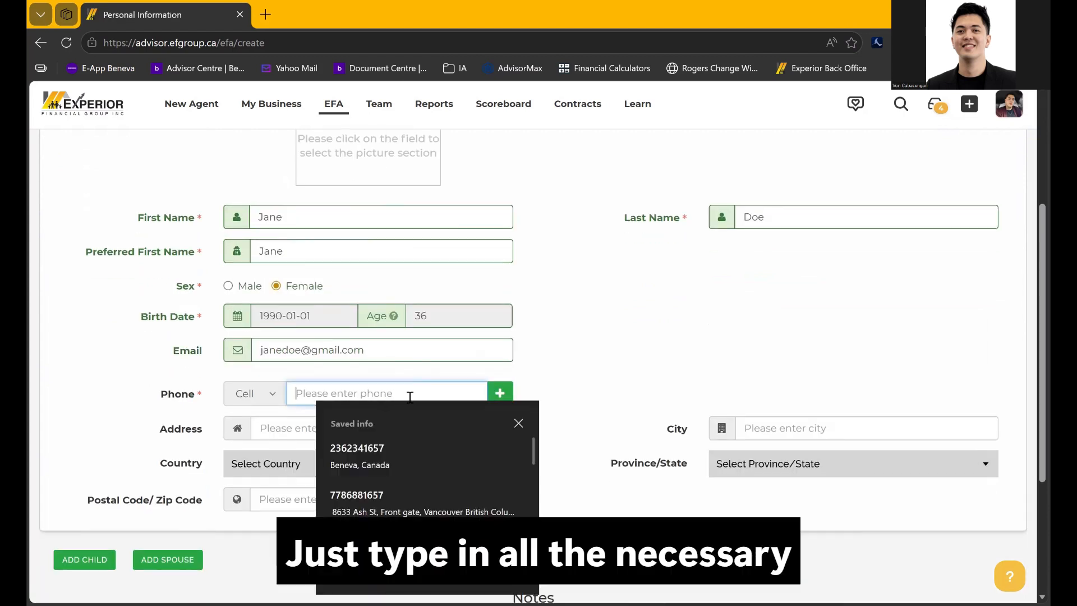
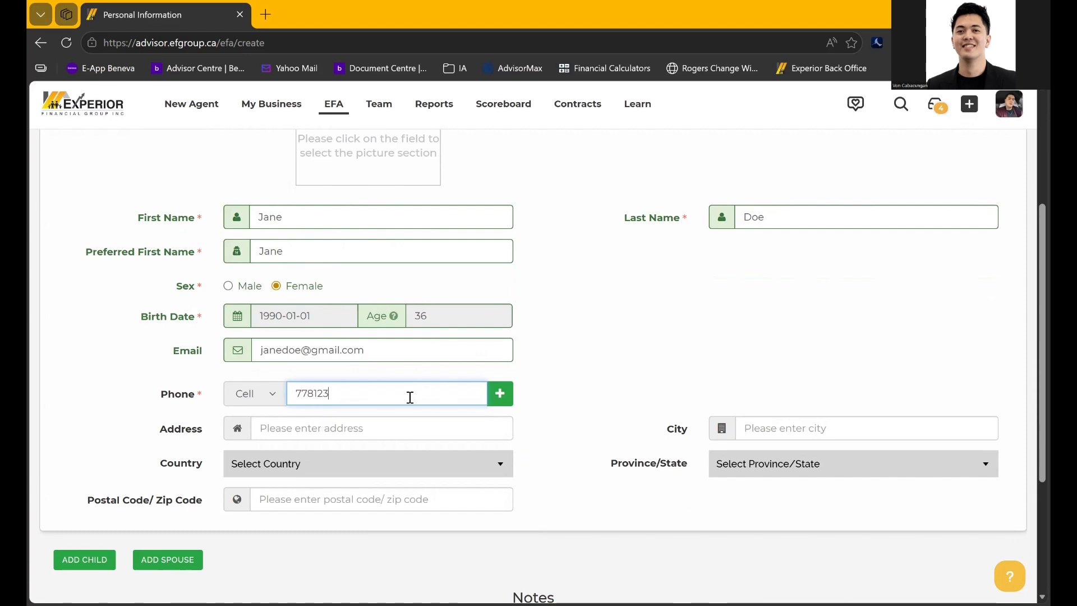
left_click(398, 424)
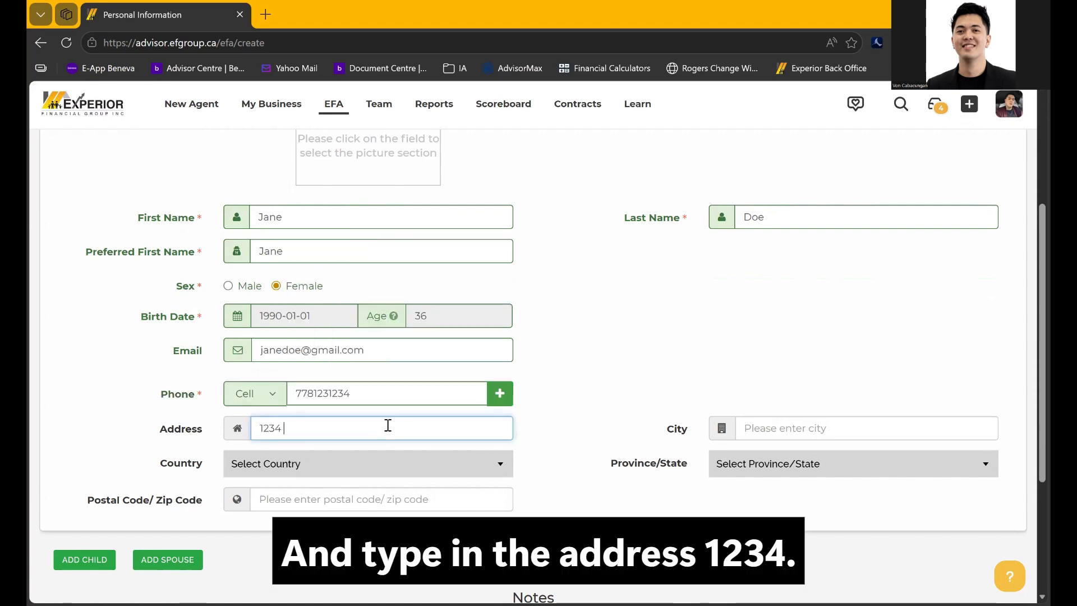
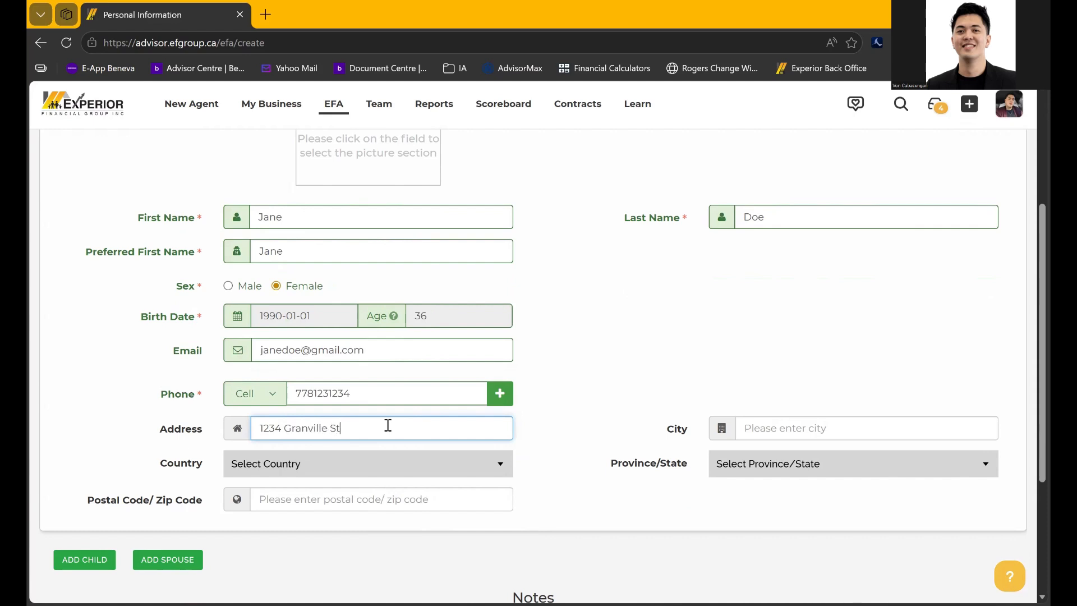
left_click(749, 434)
type("Vancouver")
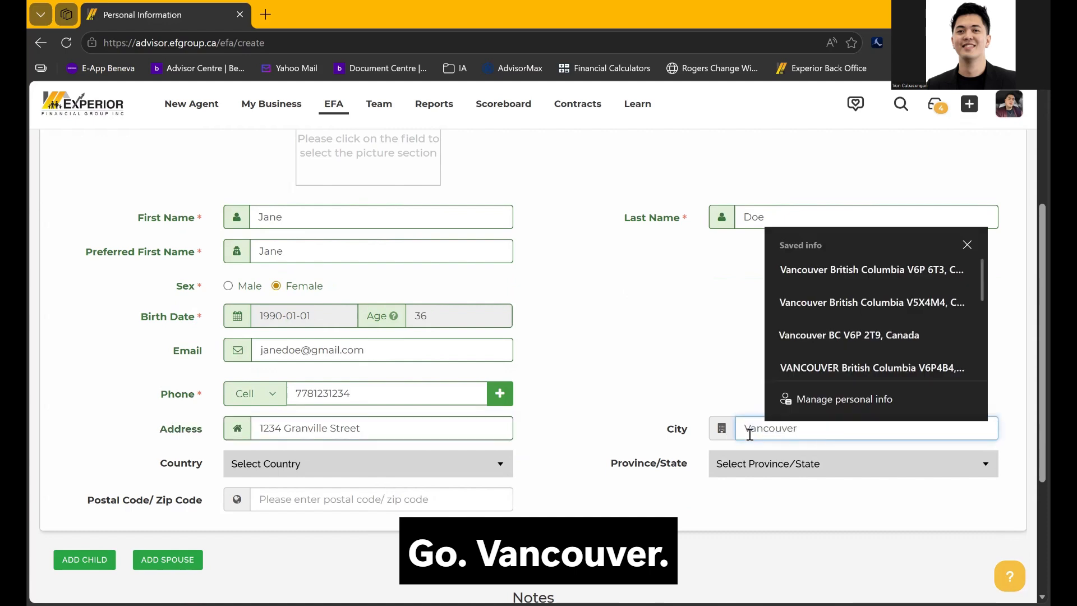
Select Canada and British Columbia, then enter the client's postal code
left_click(464, 468)
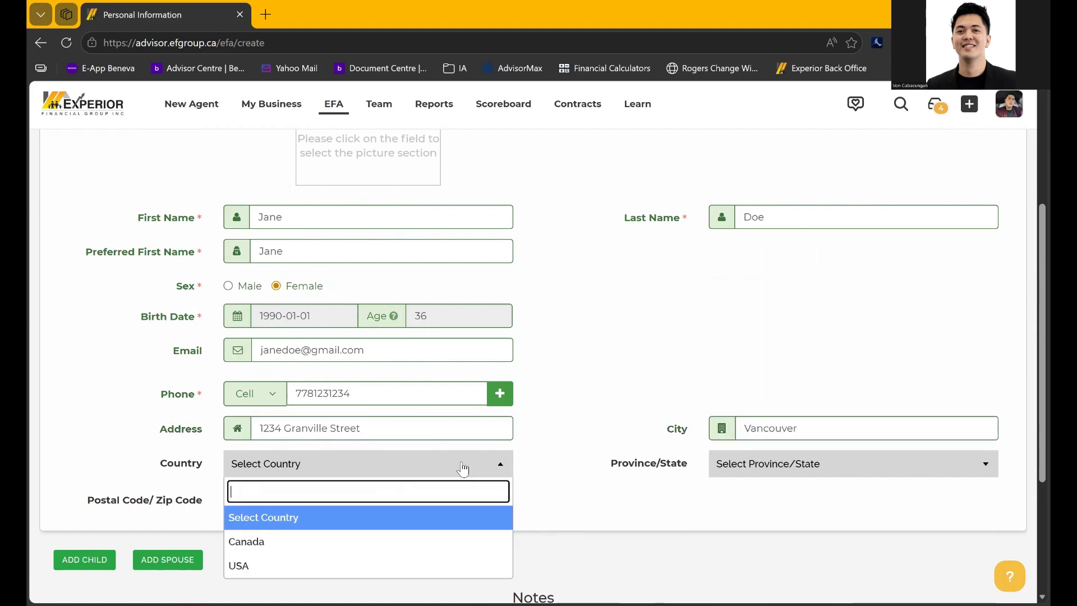
left_click(376, 553)
left_click(725, 472)
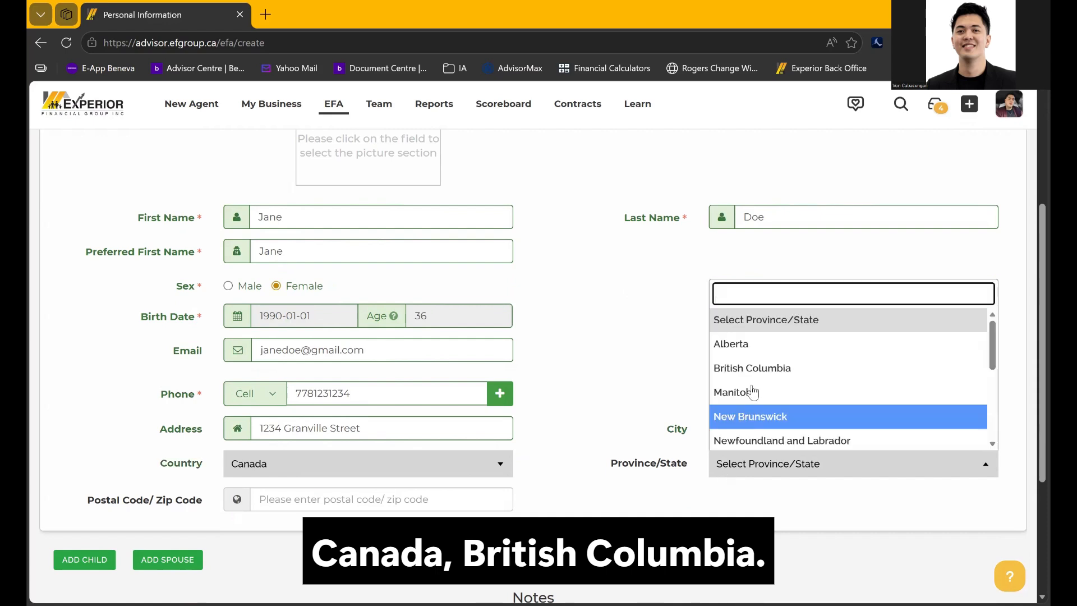
left_click(752, 368)
left_click(403, 499)
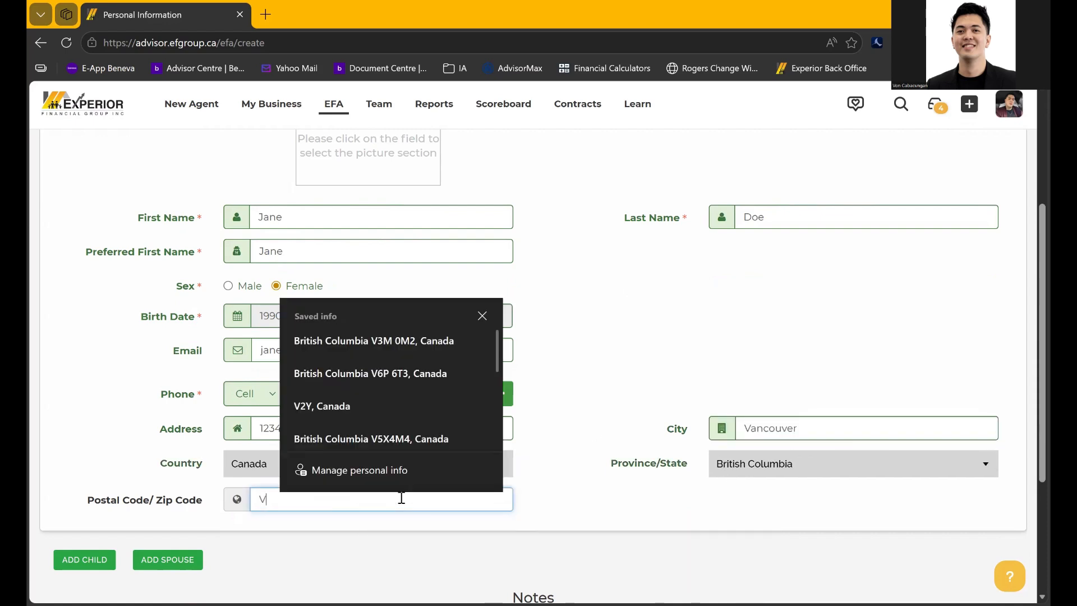
type("V5X4K3")
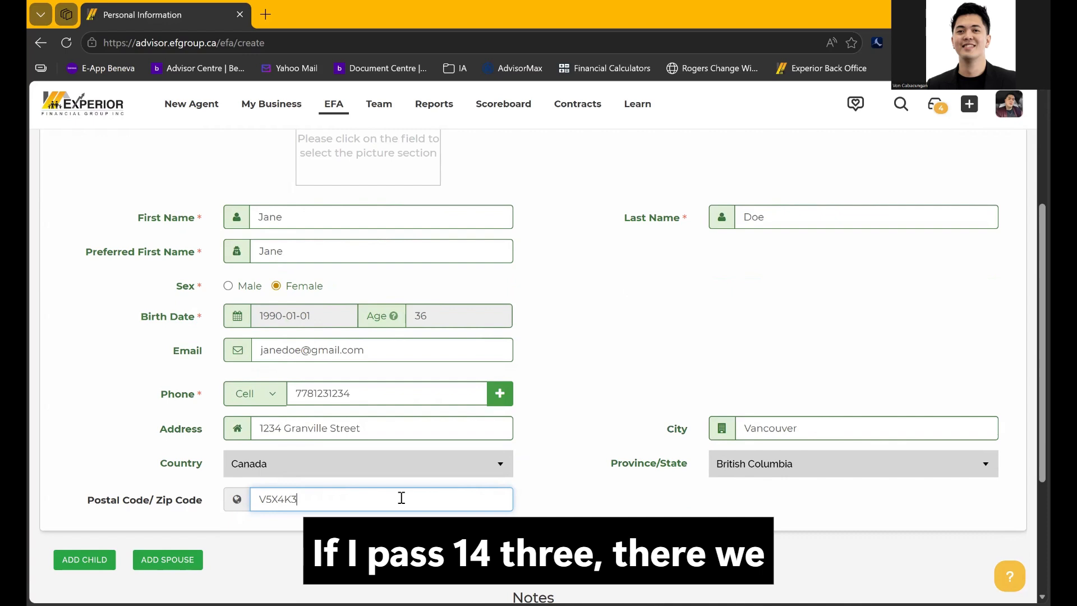
left_click(448, 544)
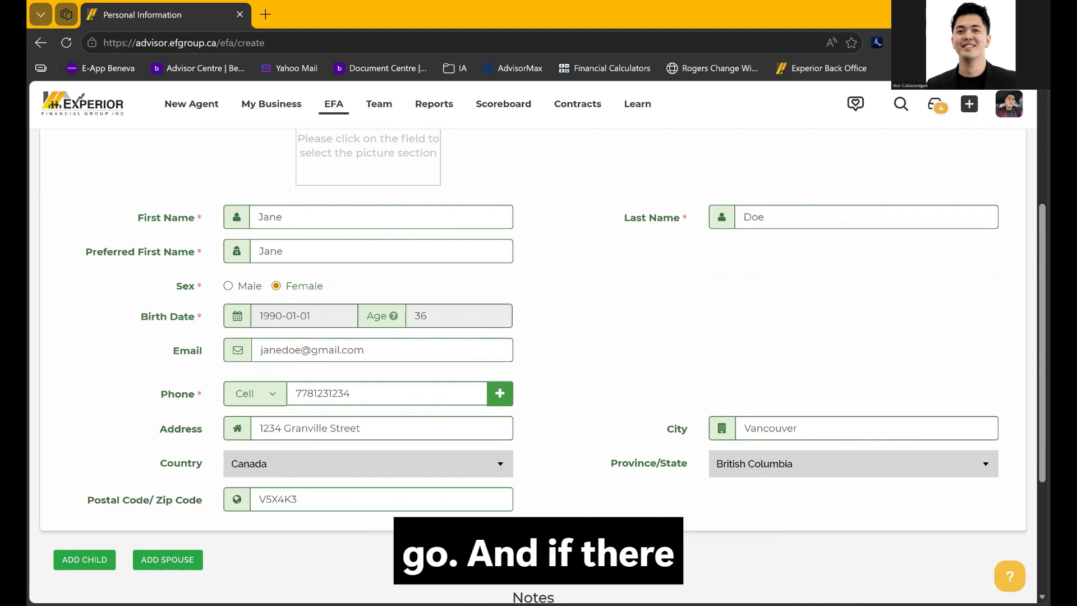
scroll(533, 359, "down", 3)
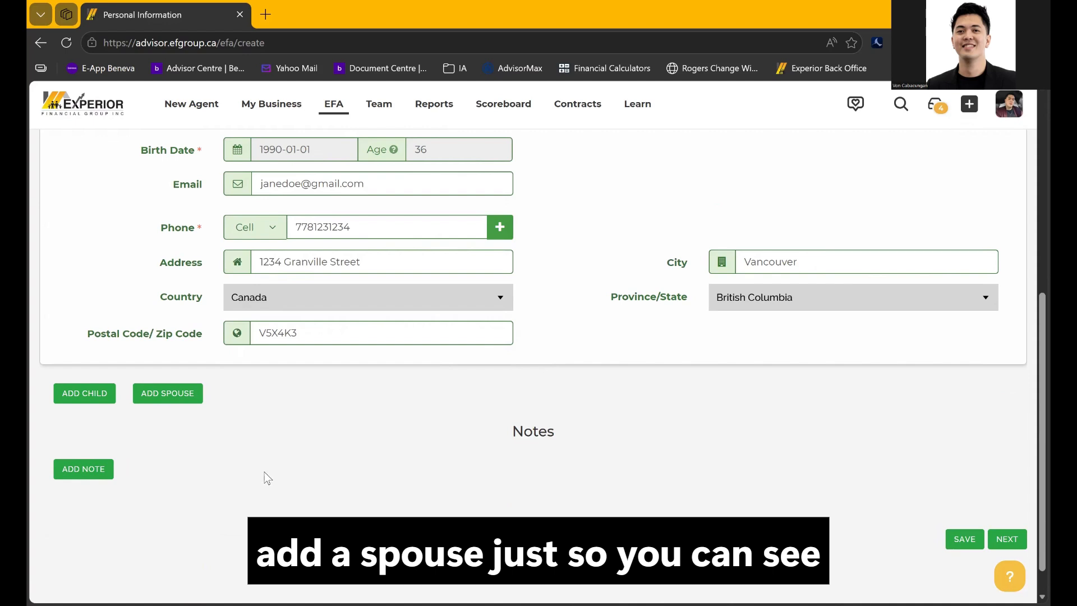
Add a spouse section with the spouse's first and last name and sex Male
left_click(164, 398)
left_click(271, 439)
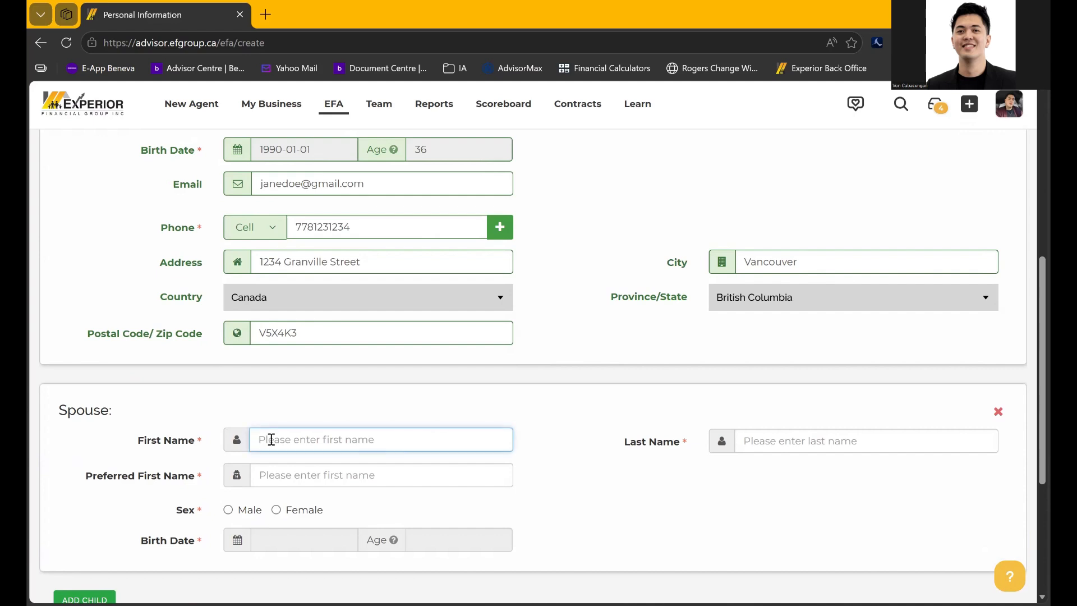
type("John")
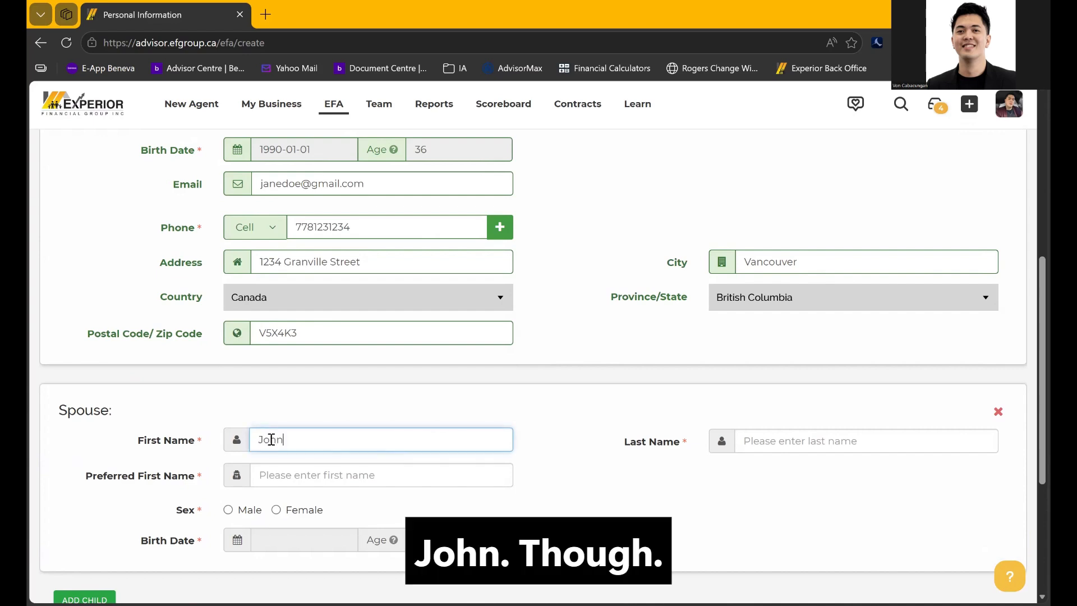
key("Tab")
type("Doe")
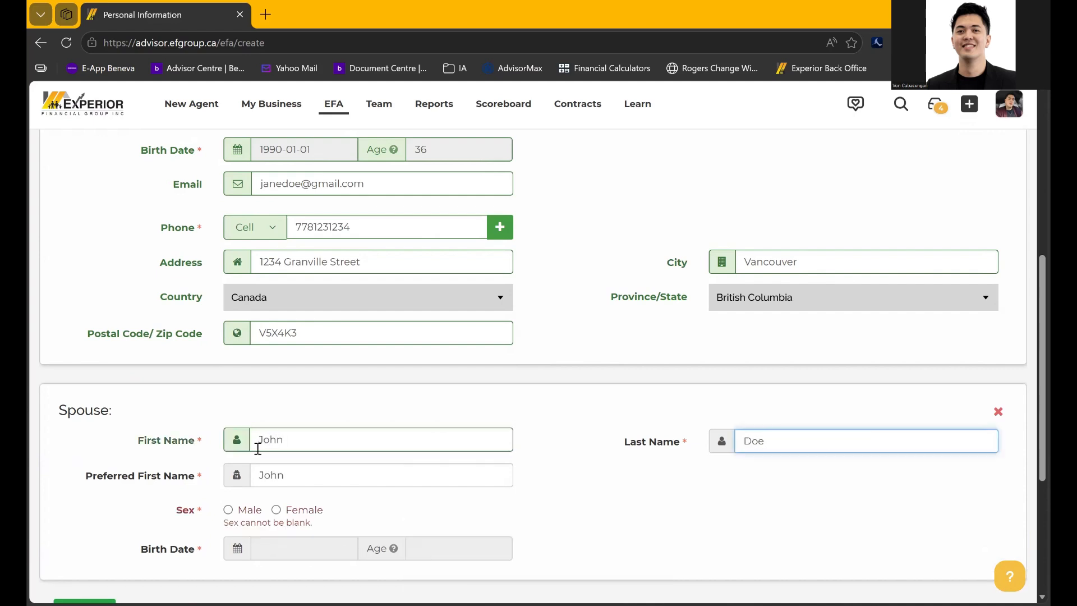
left_click(228, 511)
Set the spouse's birth date to 1990-01-01, giving age 36
left_click(268, 555)
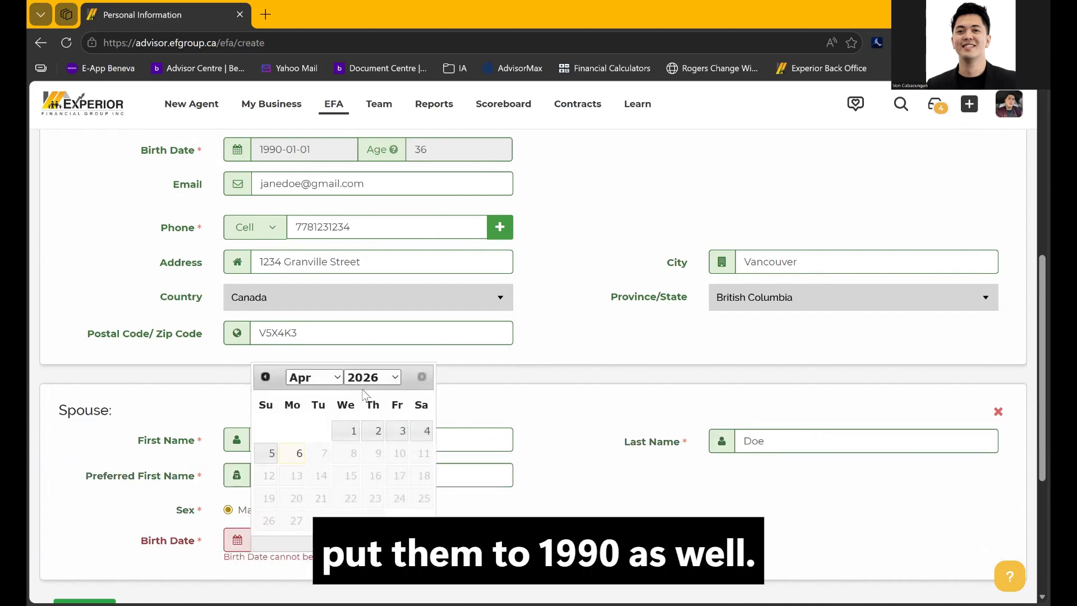
left_click(373, 377)
scroll(368, 291, "up", 5)
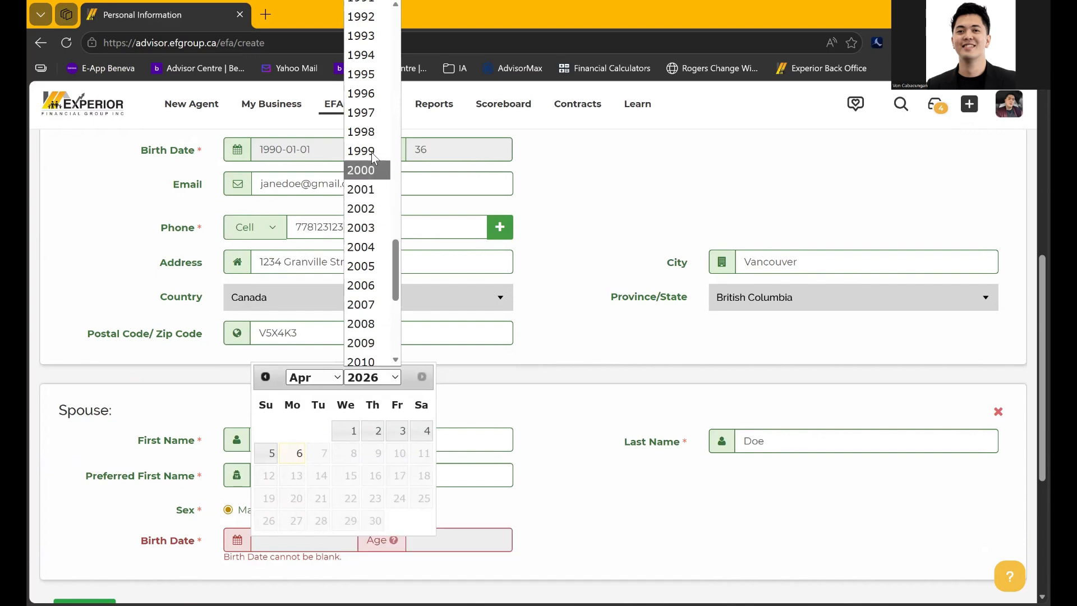
scroll(370, 107, "up", 1)
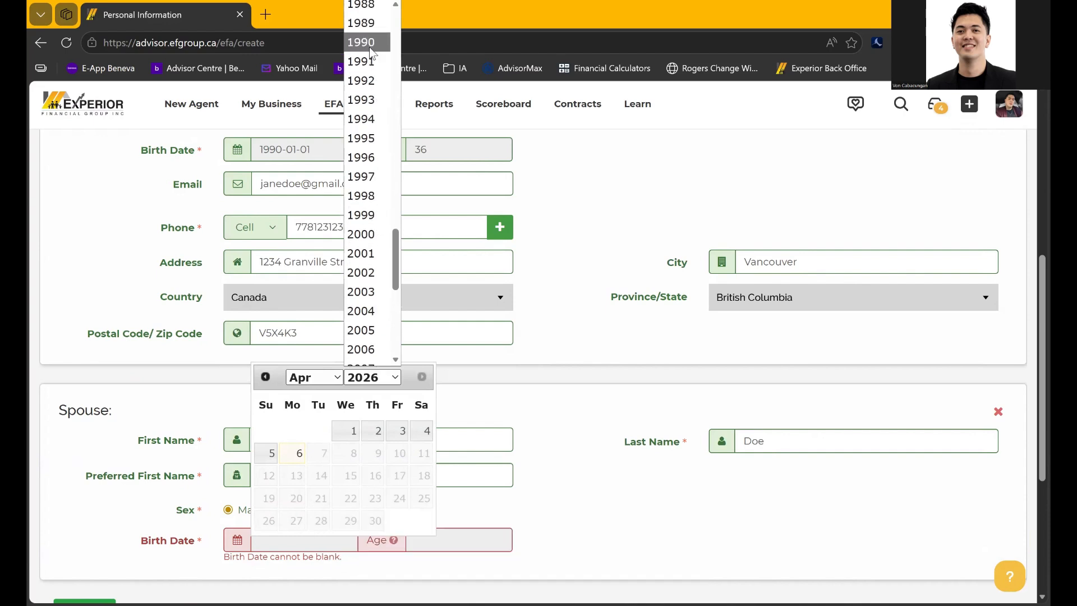
left_click(370, 42)
left_click(314, 377)
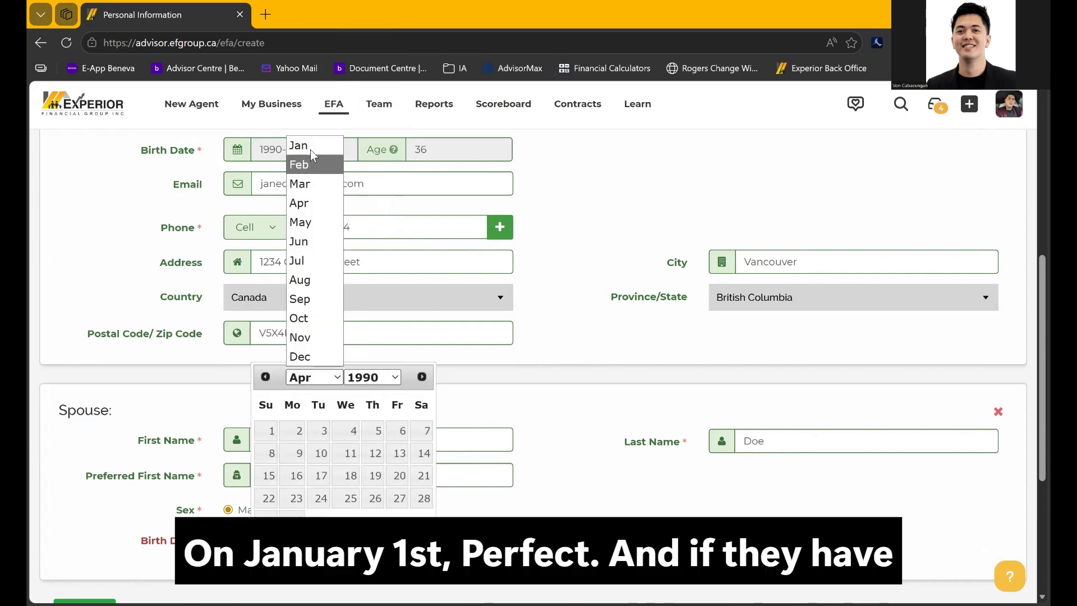
left_click(298, 146)
left_click(293, 431)
scroll(553, 478, "down", 3)
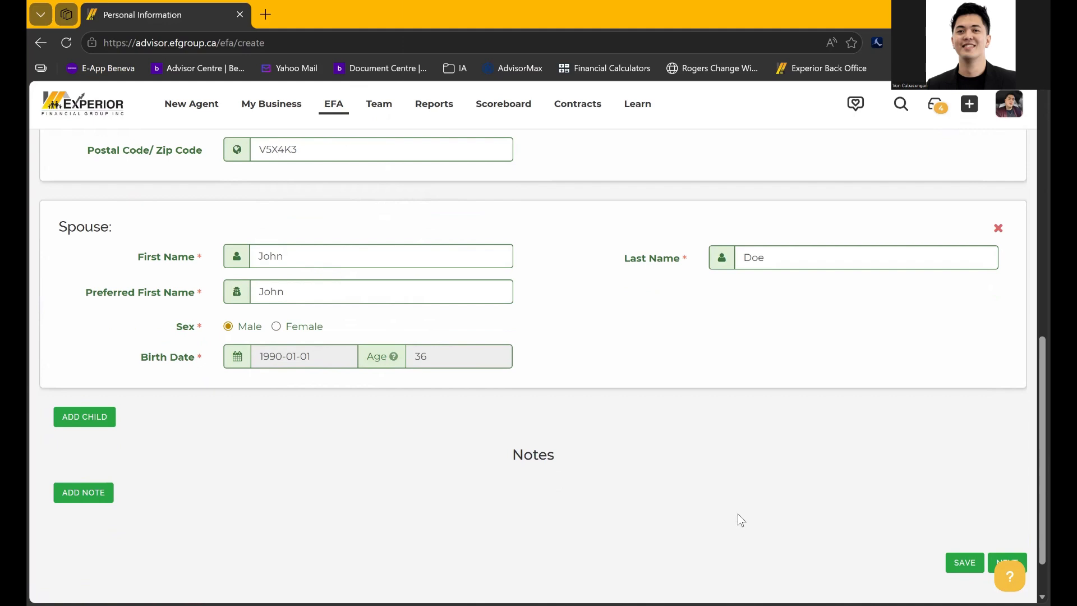
scroll(739, 514, "down", 1)
Save the personal information and continue to the Savings for Retirement goals page
left_click(959, 507)
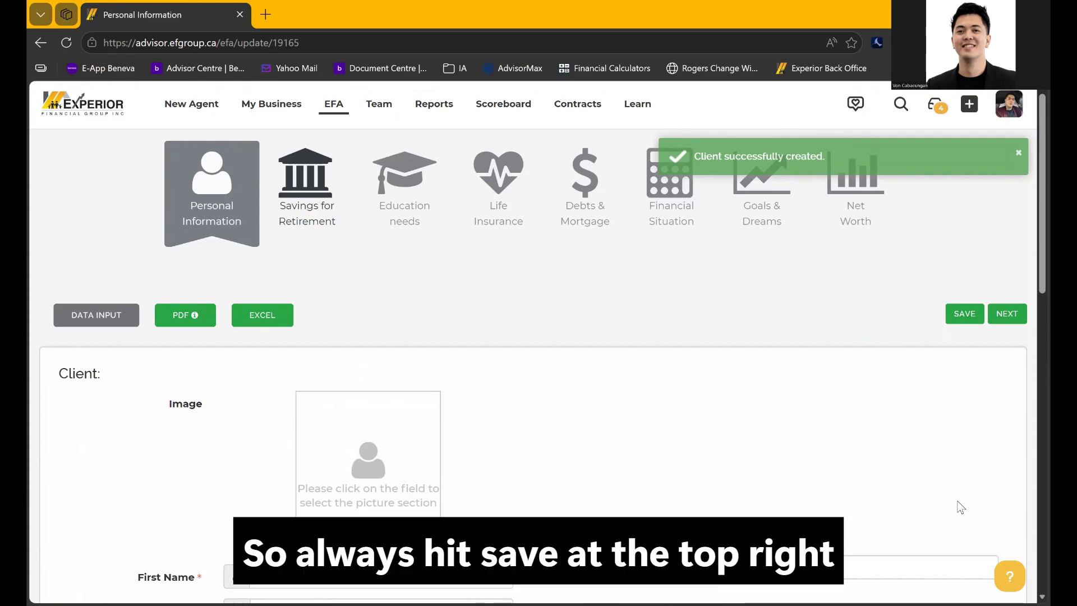
scroll(958, 506, "down", 15)
scroll(959, 505, "up", 15)
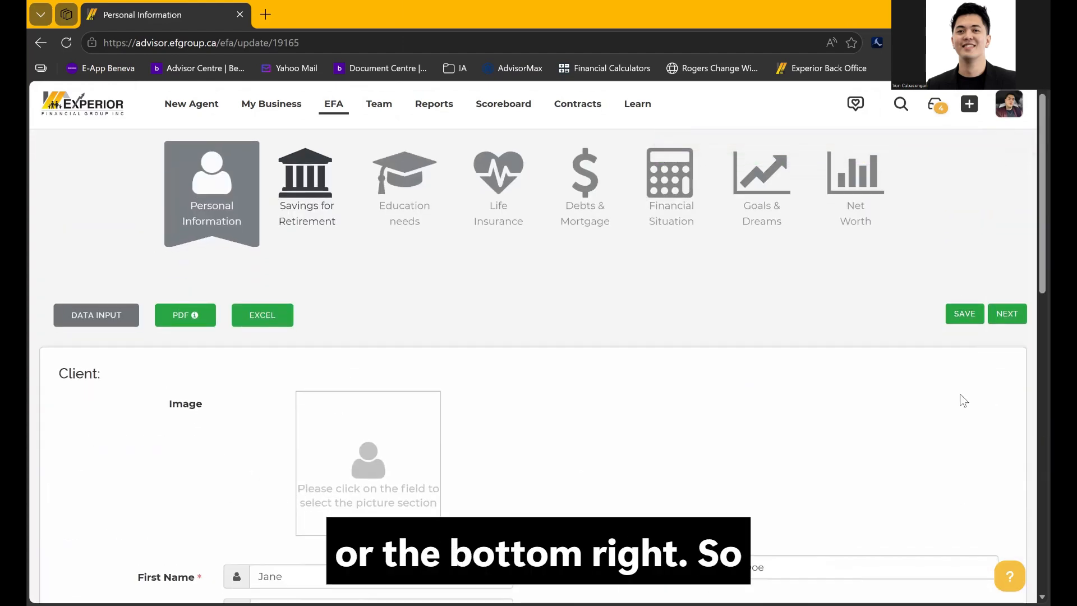
scroll(963, 401, "down", 15)
left_click(955, 508)
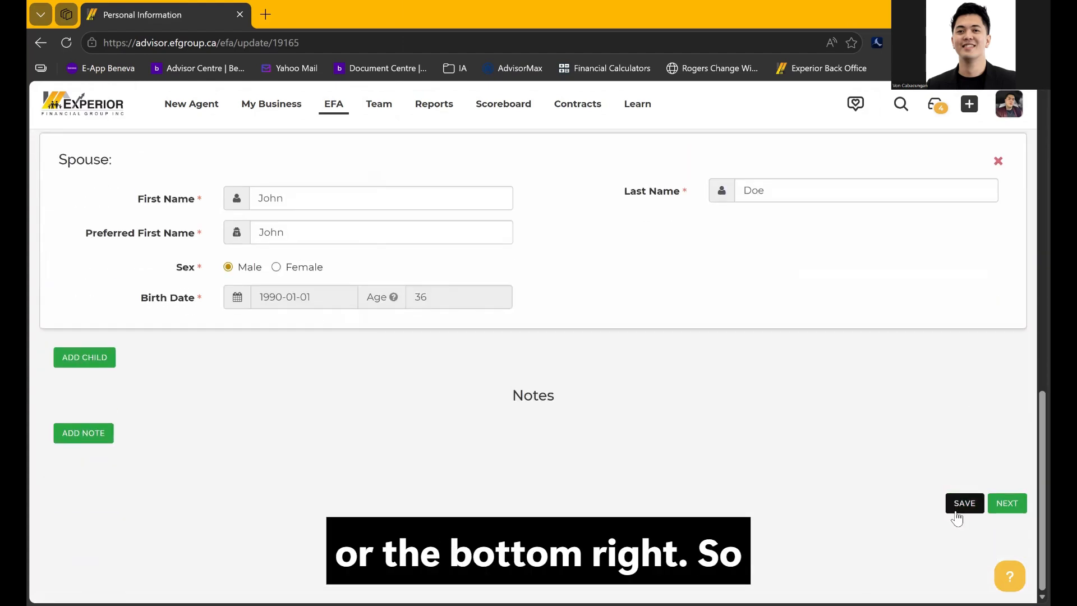
left_click(1019, 513)
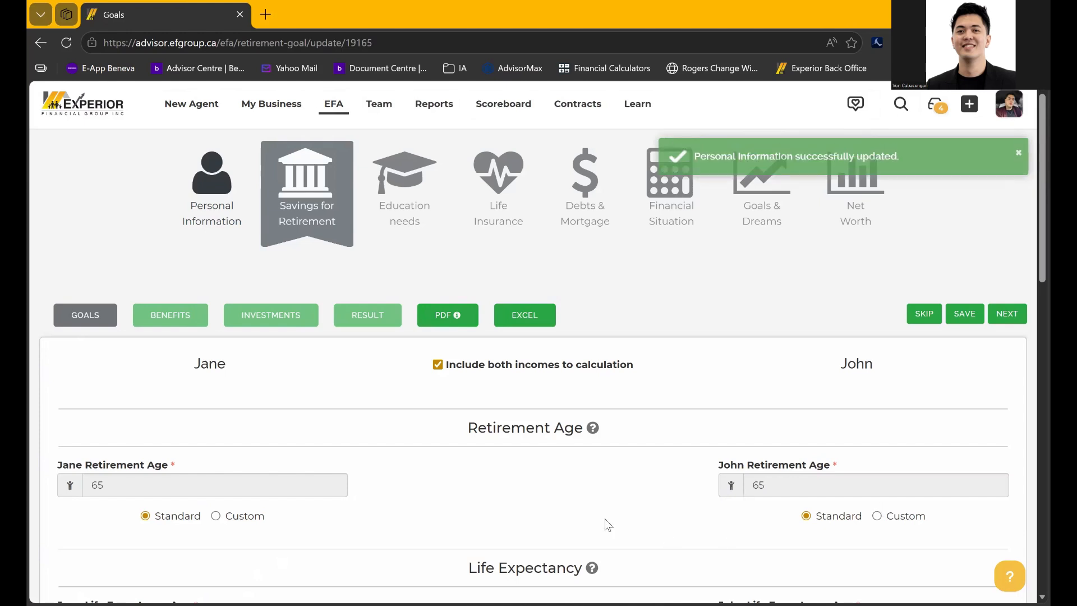
scroll(448, 370, "down", 1)
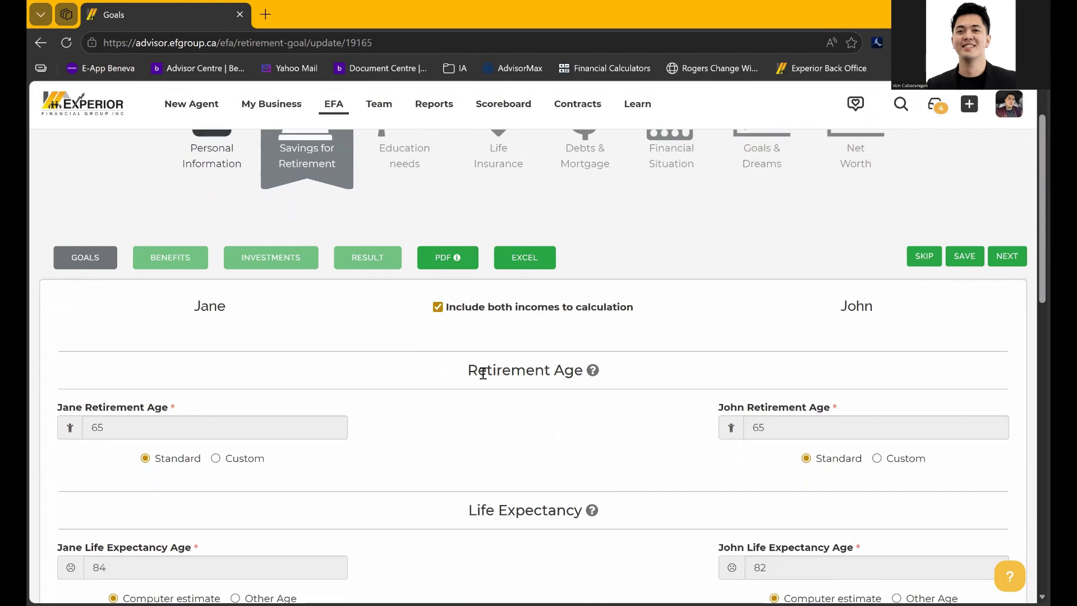
scroll(483, 373, "down", 3)
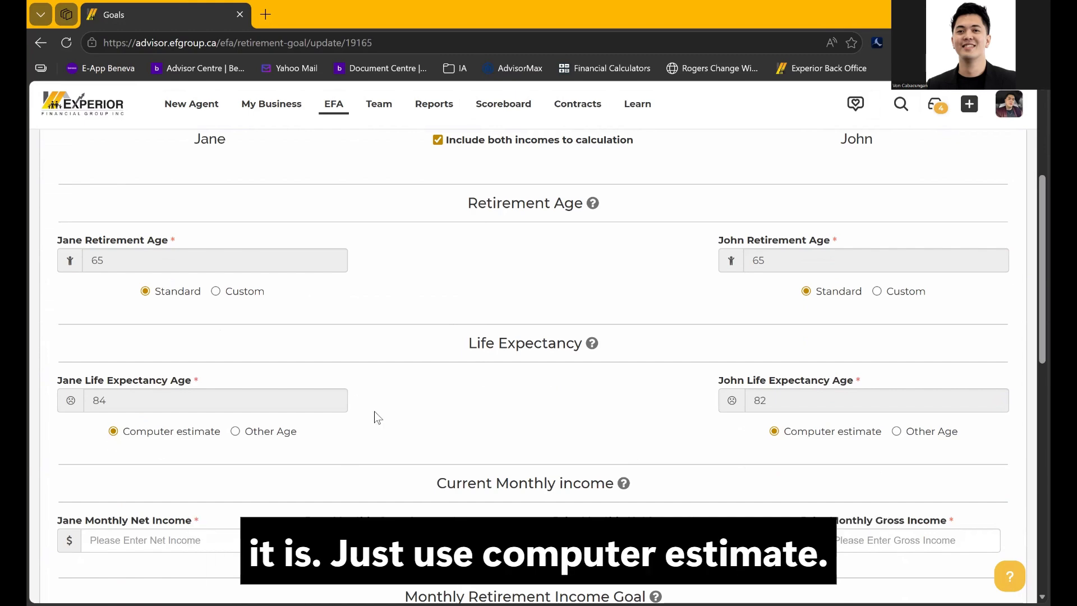
scroll(375, 415, "down", 4)
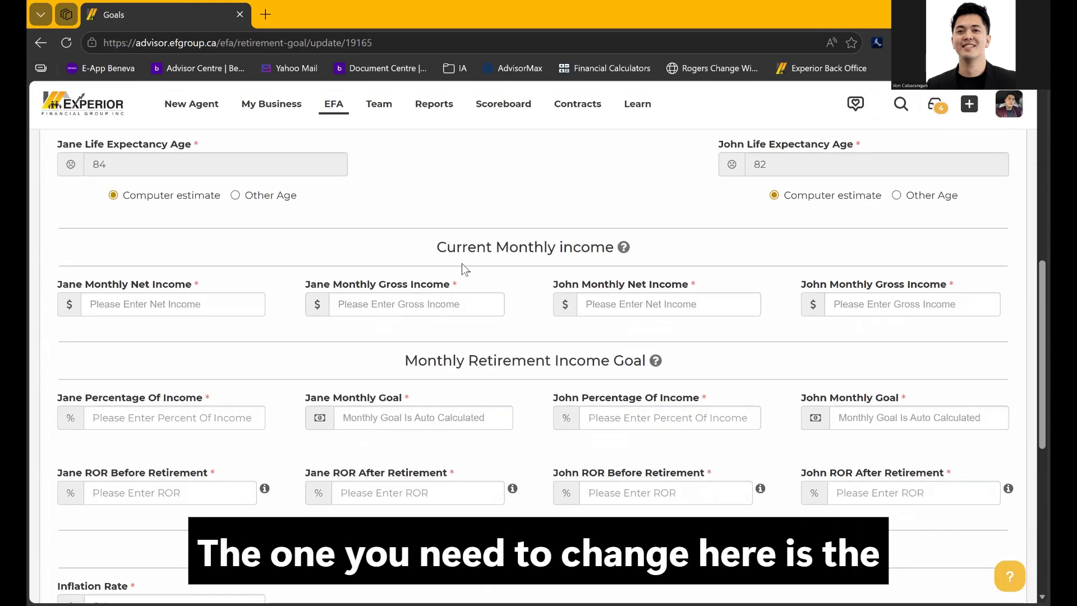
left_click_drag(437, 247, 612, 250)
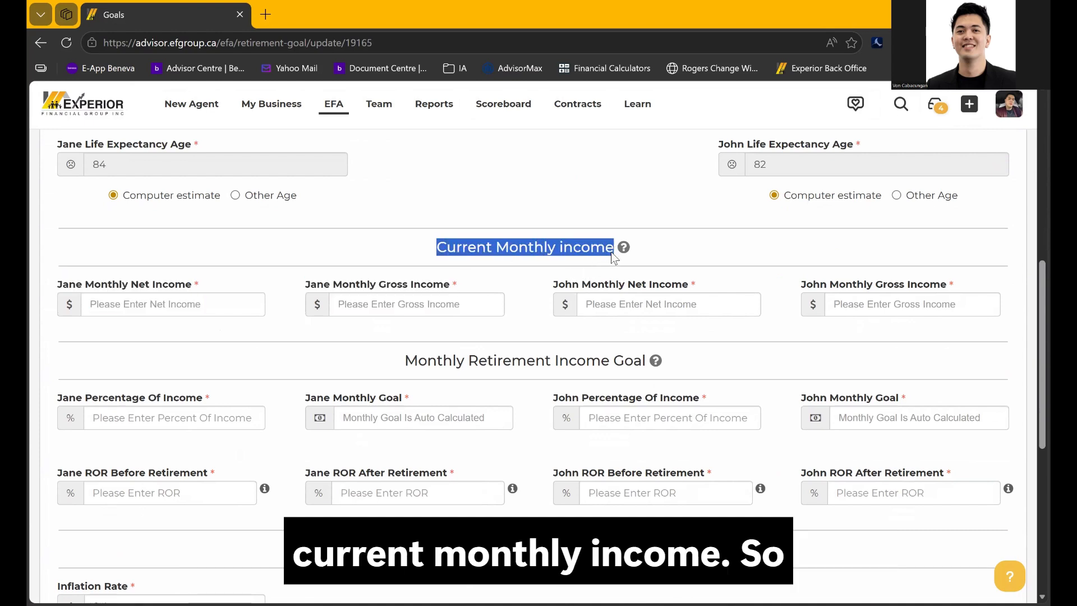
left_click(517, 270)
left_click(120, 307)
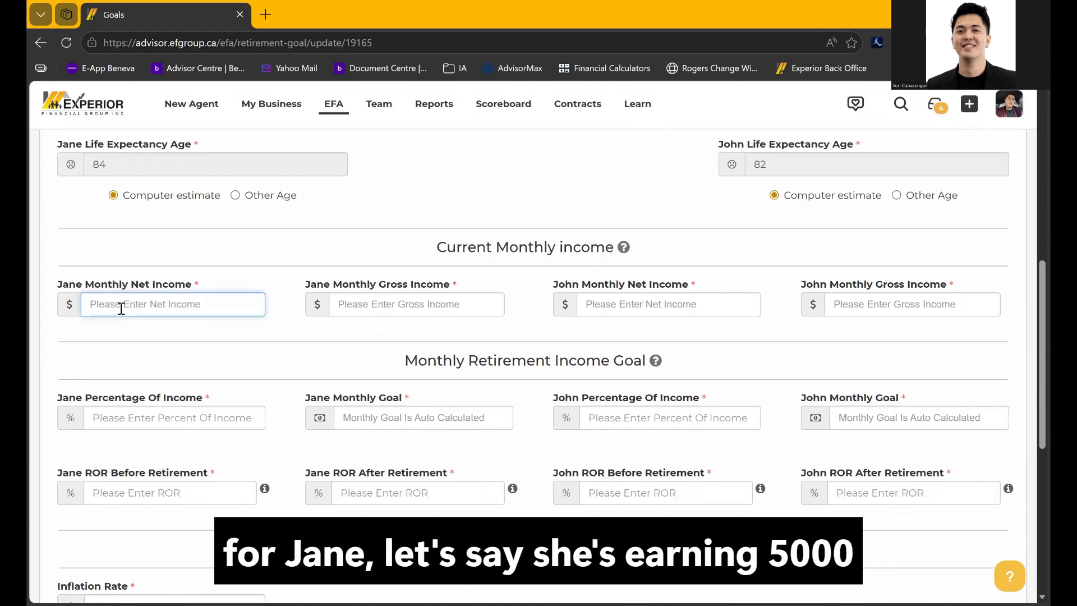
Enter monthly net income 5000 and gross income 6500 for both client and spouse
type("5000")
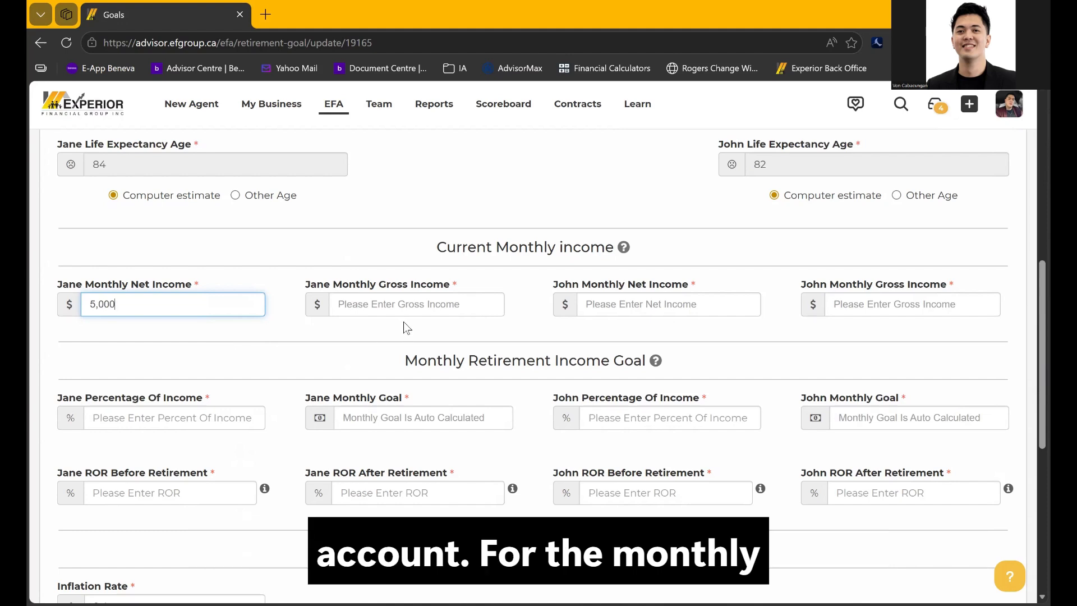
left_click(377, 307)
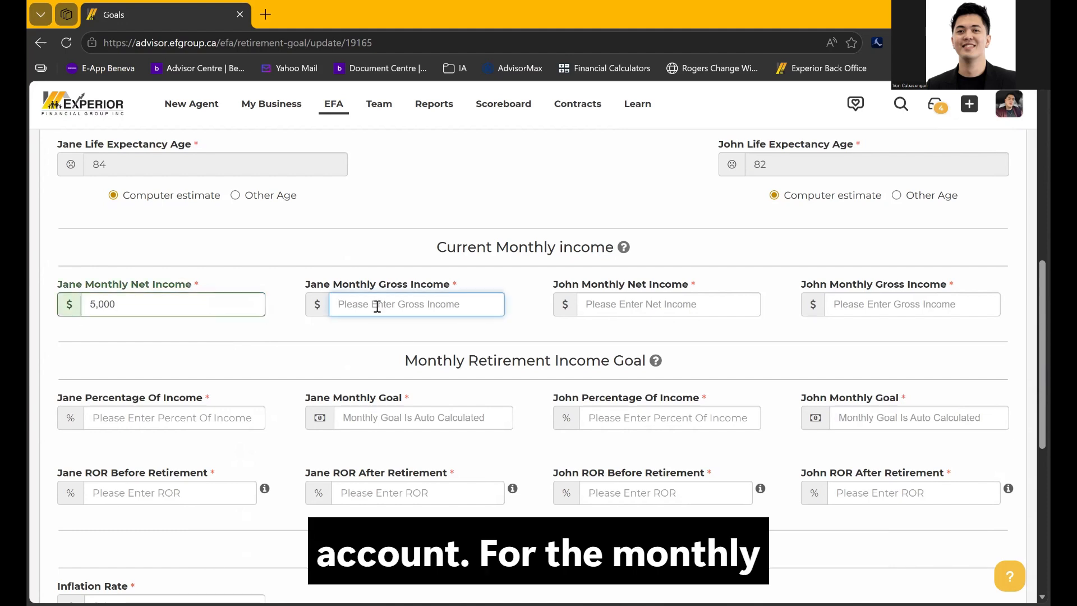
type("6500")
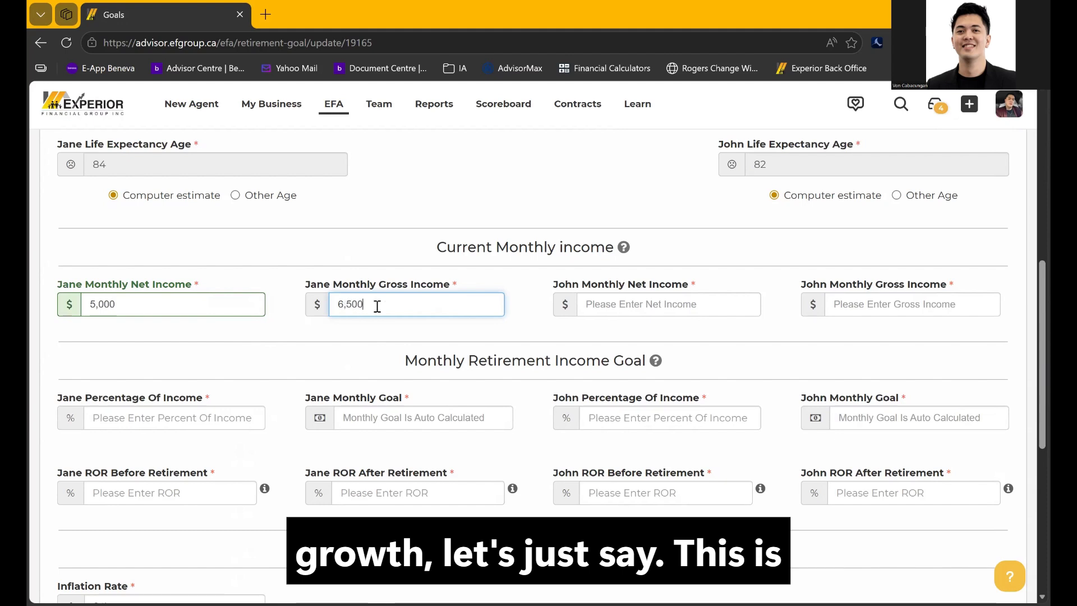
left_click(389, 366)
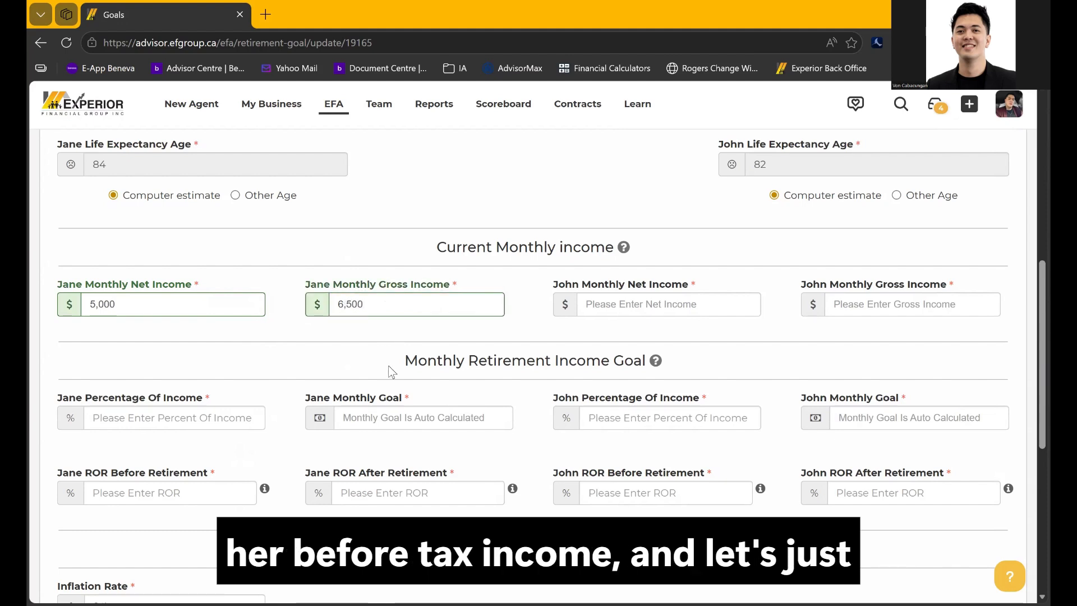
left_click(602, 309)
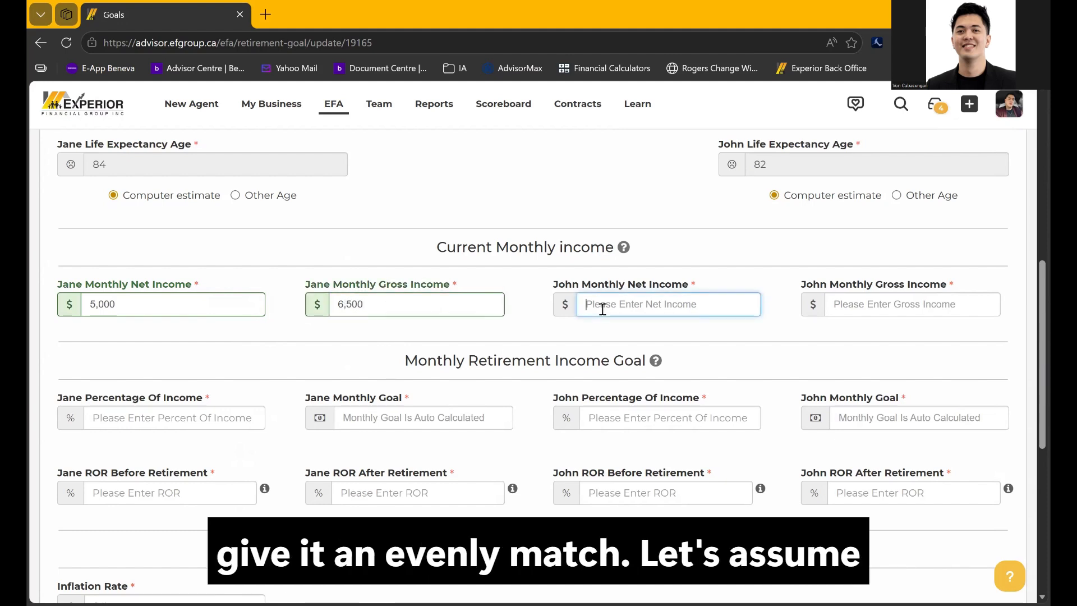
type("5000")
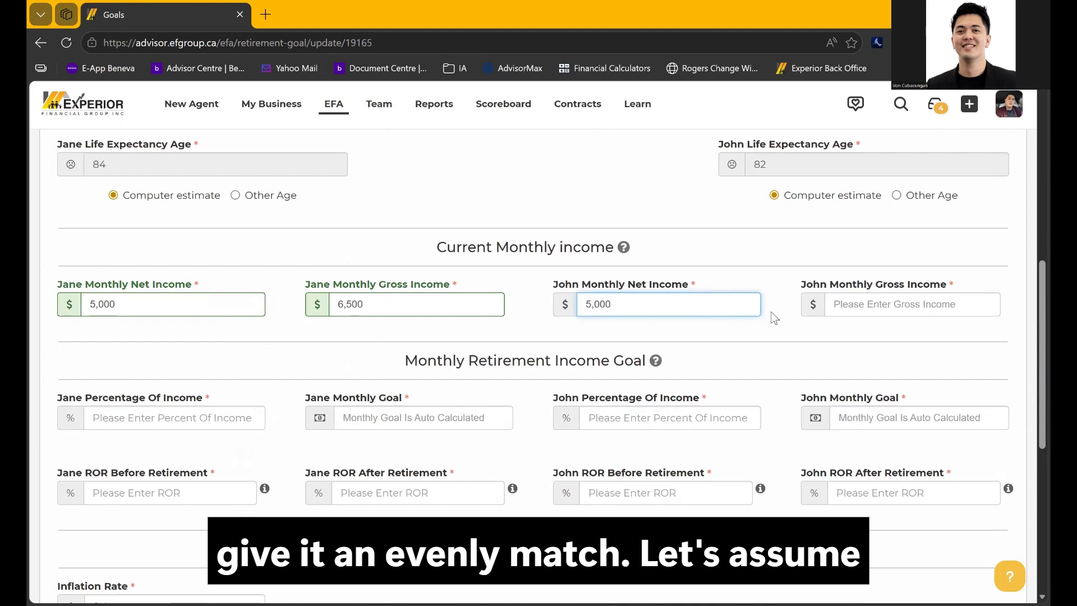
left_click(860, 313)
type("6500")
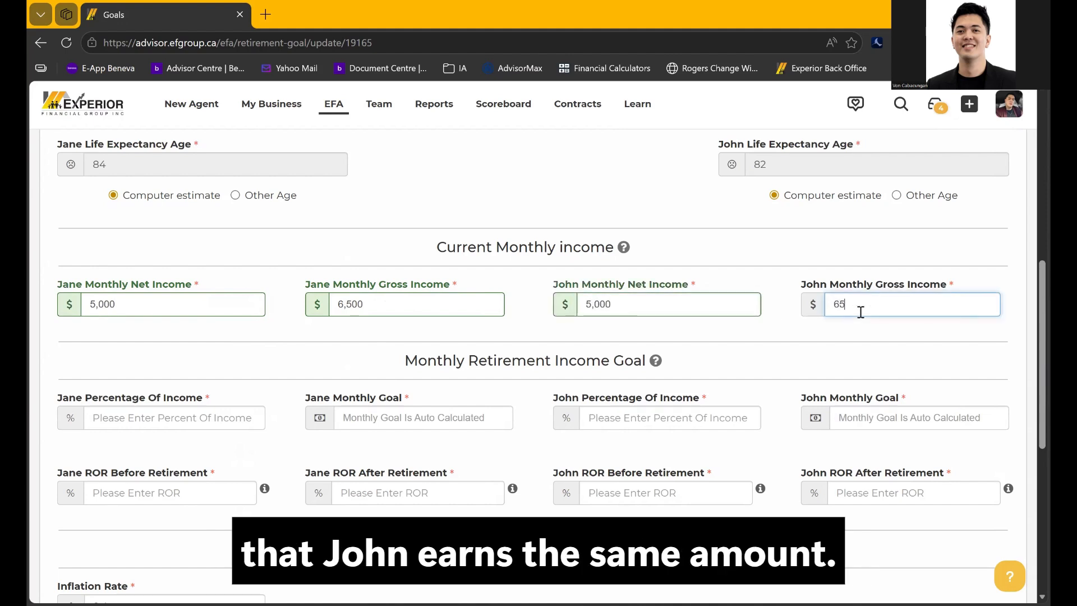
left_click(796, 350)
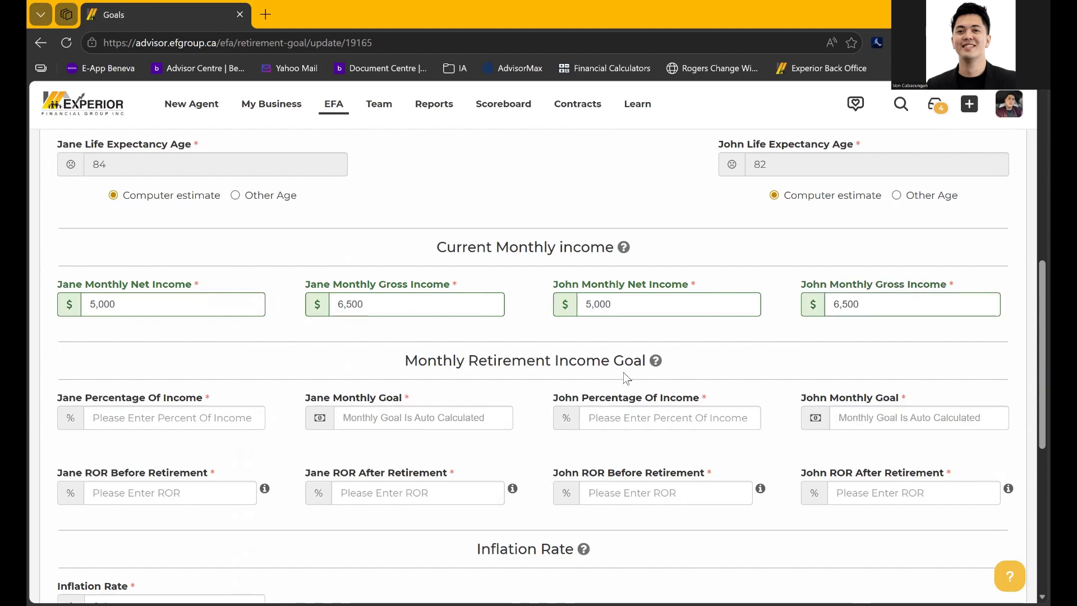
scroll(463, 355, "down", 1)
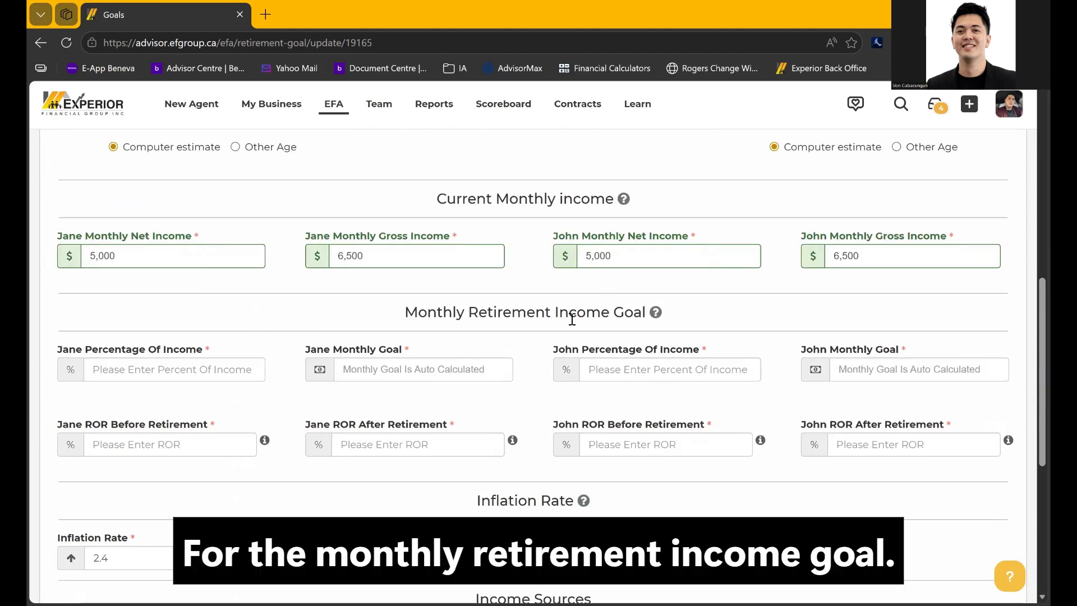
left_click_drag(405, 312, 648, 313)
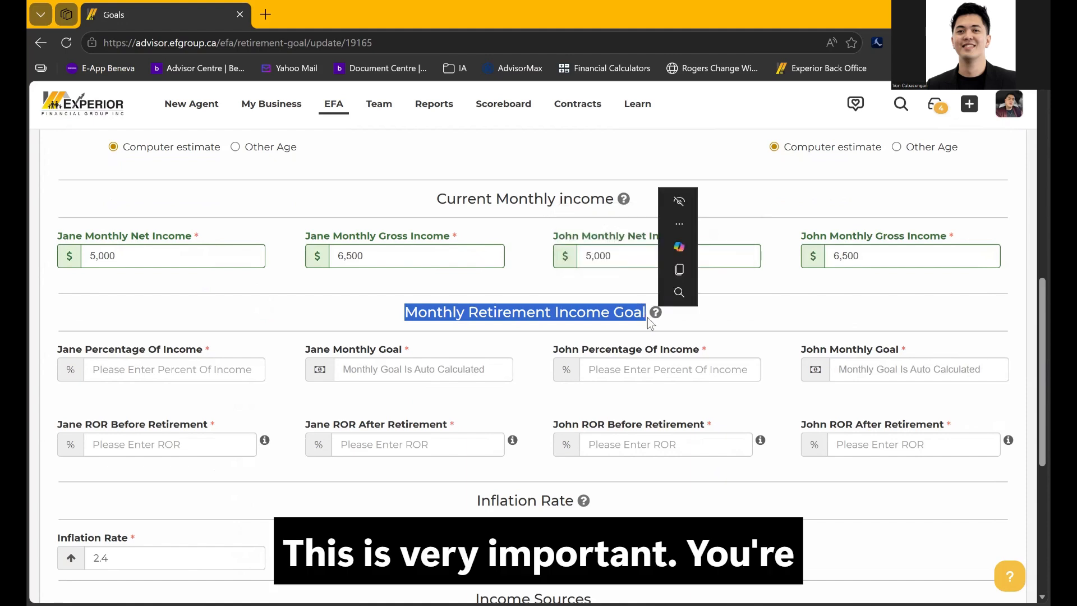
left_click(636, 326)
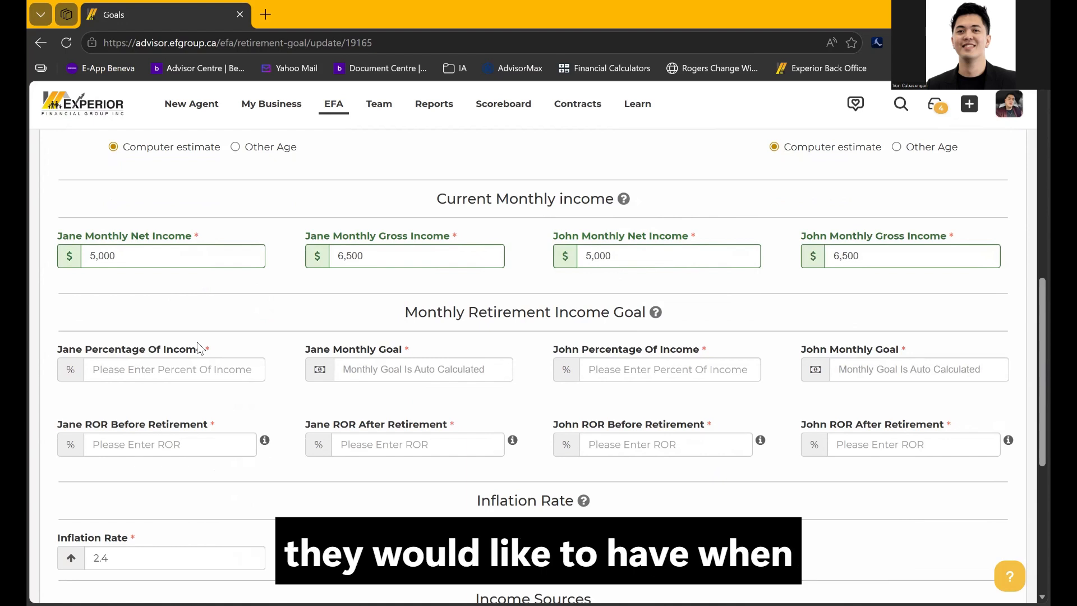
left_click_drag(405, 312, 649, 311)
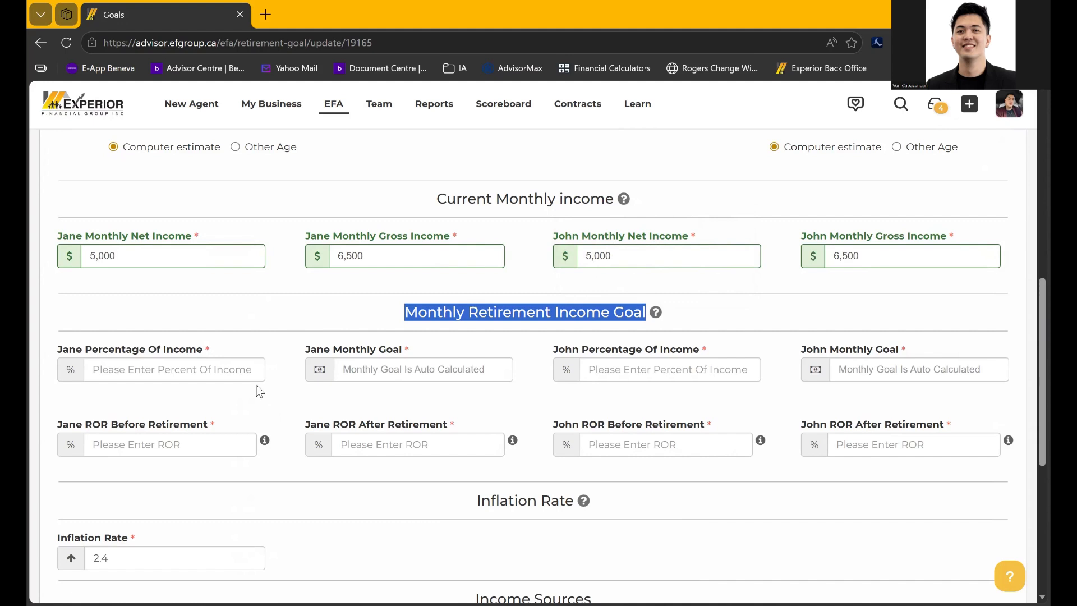
left_click(235, 375)
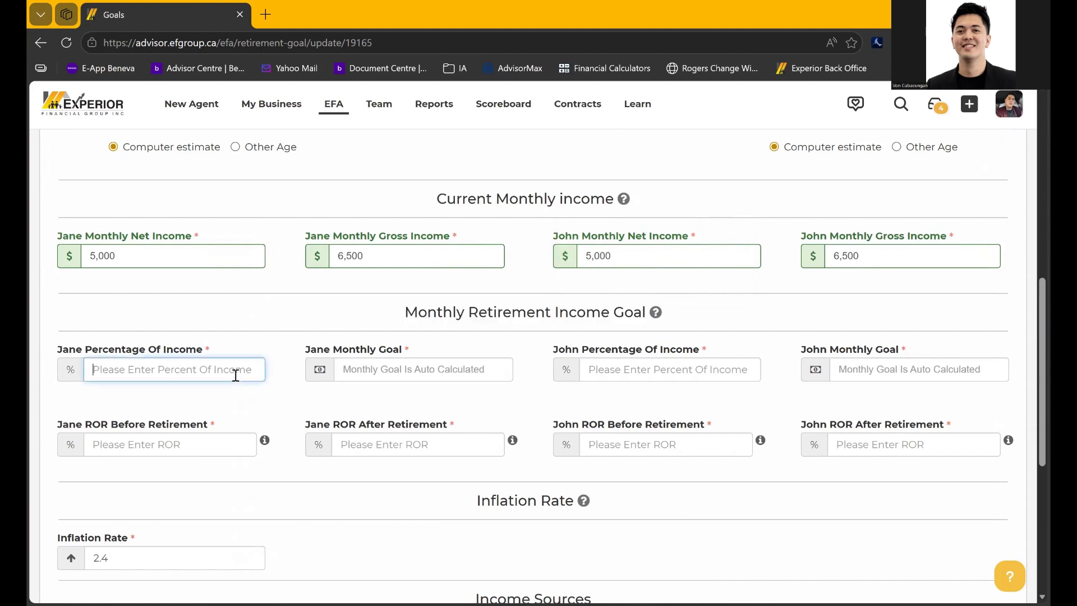
type("50")
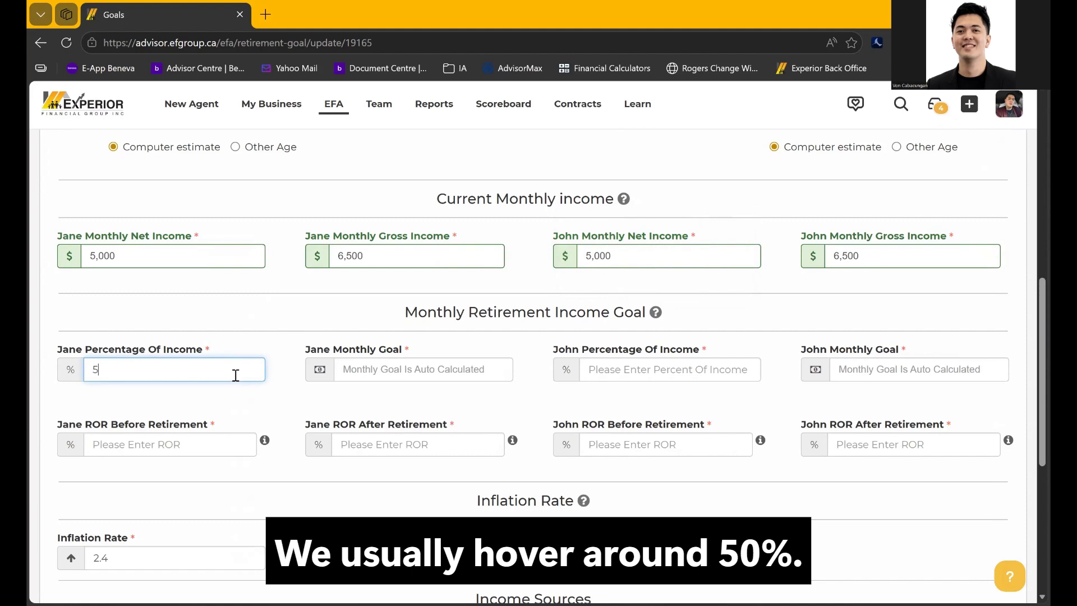
key("BackSpace")
key("BackSpace")
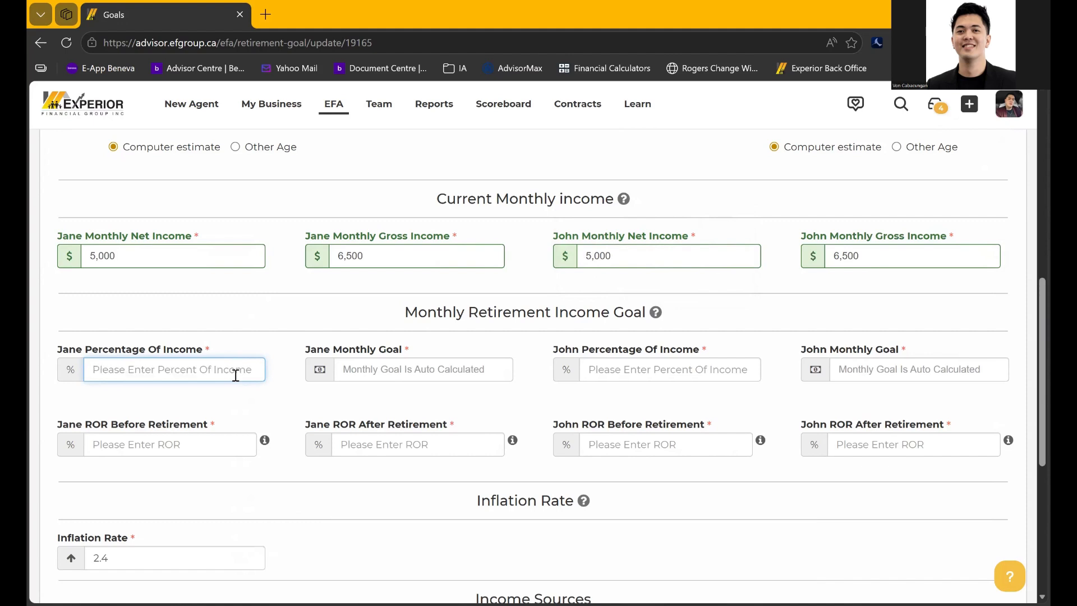
type("100")
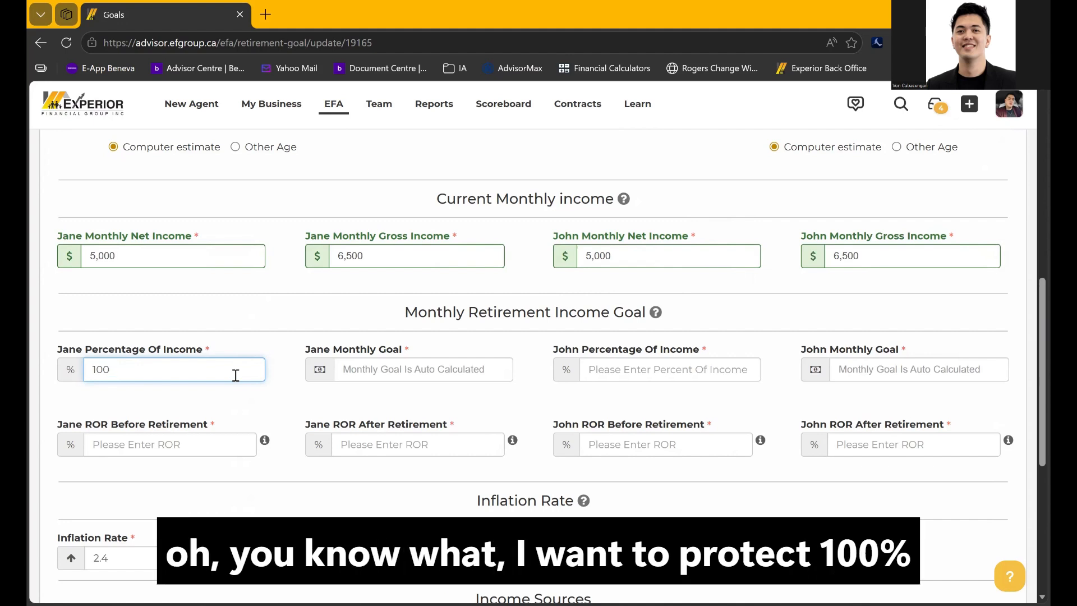
left_click(286, 396)
left_click(695, 381)
type("100")
left_click(693, 400)
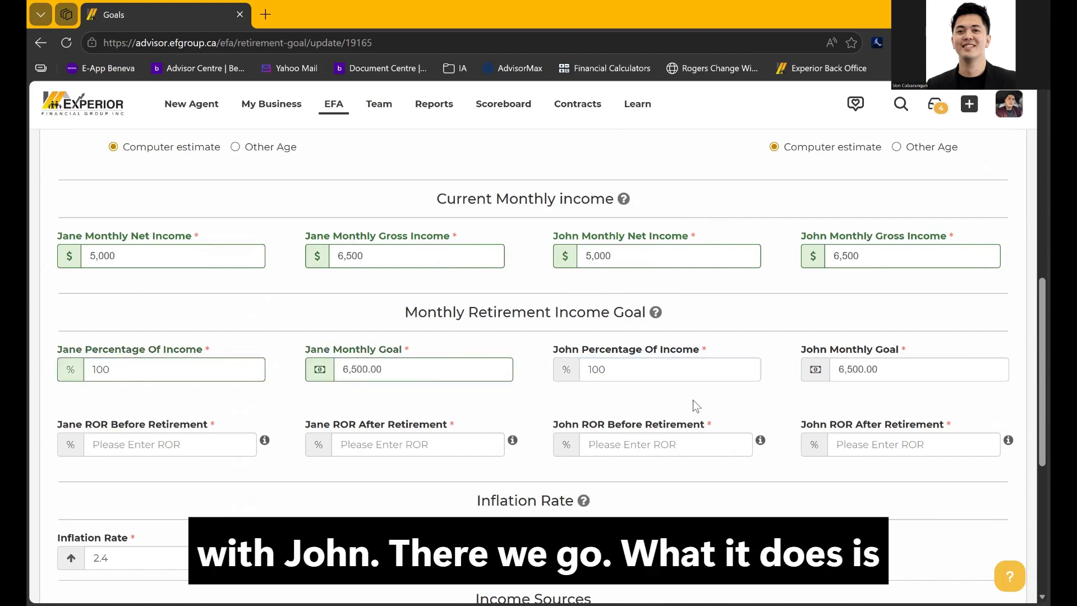
left_click(604, 374)
left_click_drag(881, 376, 831, 370)
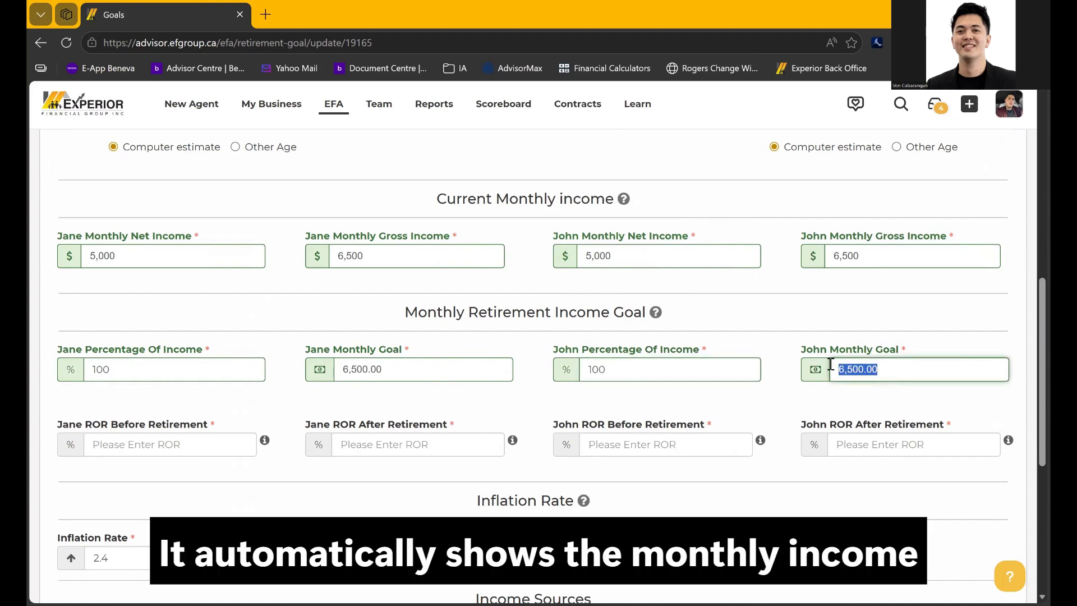
left_click_drag(384, 371, 339, 374)
left_click(339, 399)
left_click(397, 373)
left_click(359, 397)
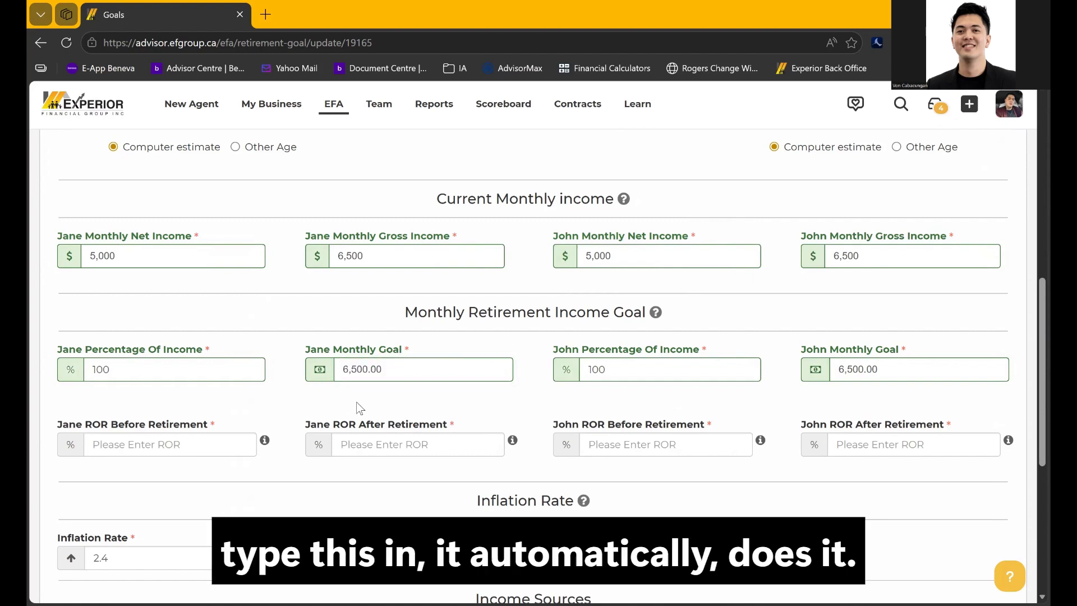
left_click_drag(214, 375, 76, 383)
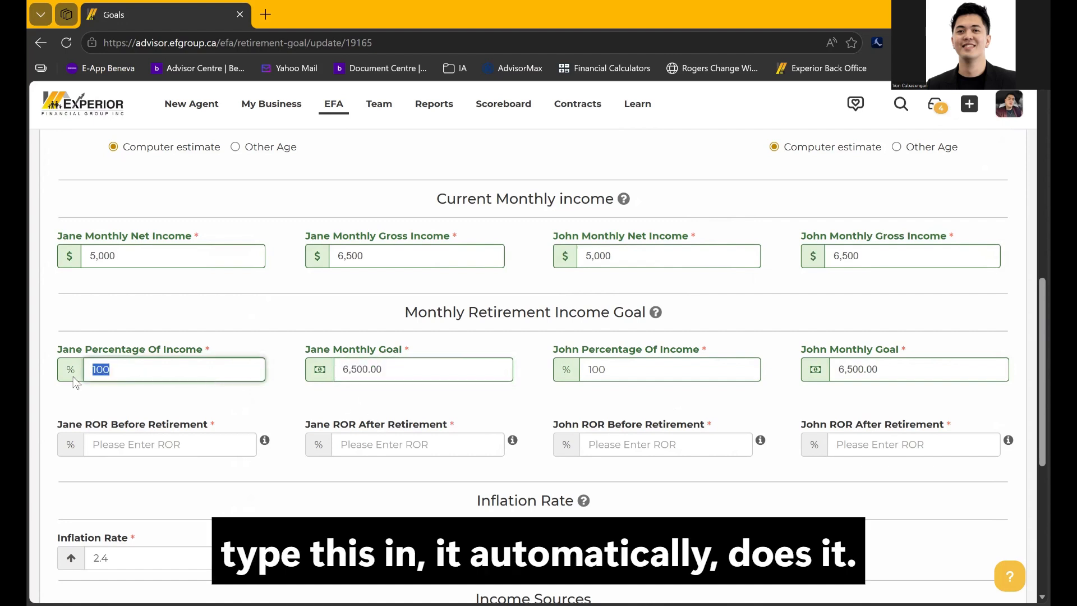
type("50")
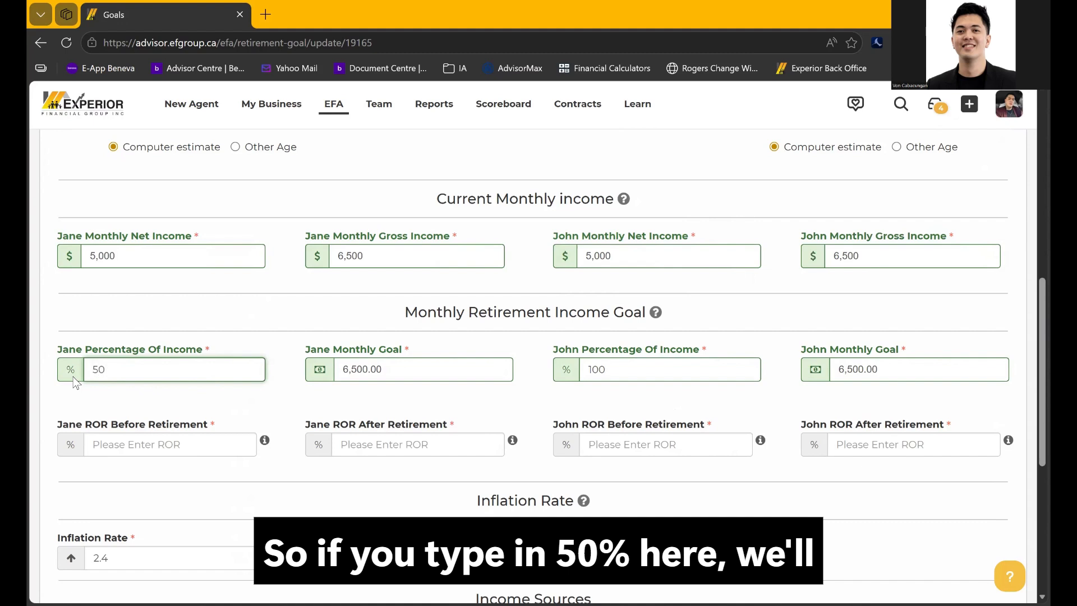
left_click(362, 353)
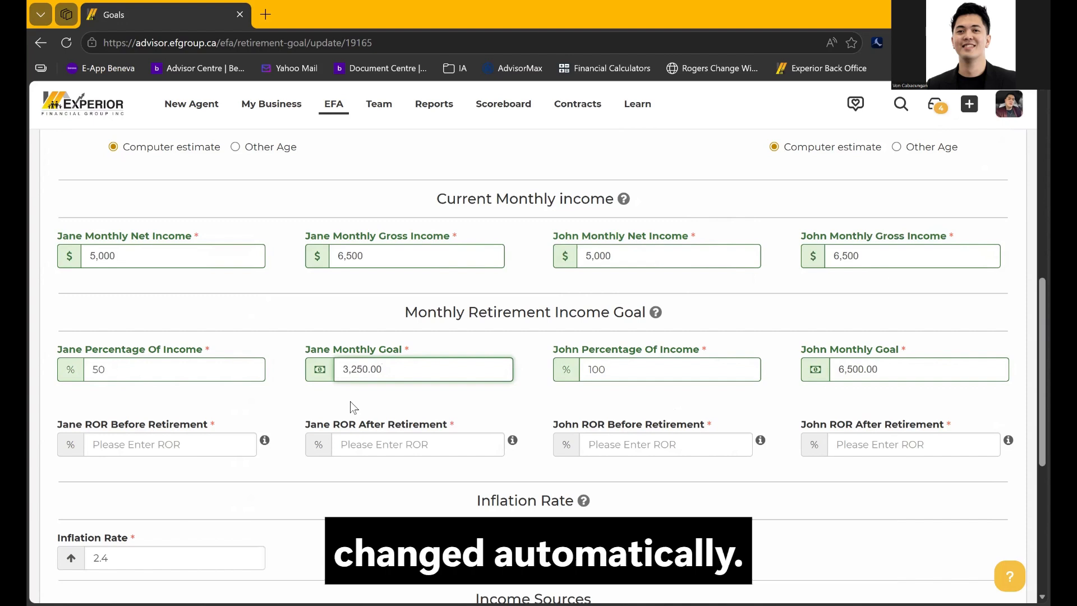
left_click_drag(195, 370, 59, 375)
type("100")
left_click(120, 391)
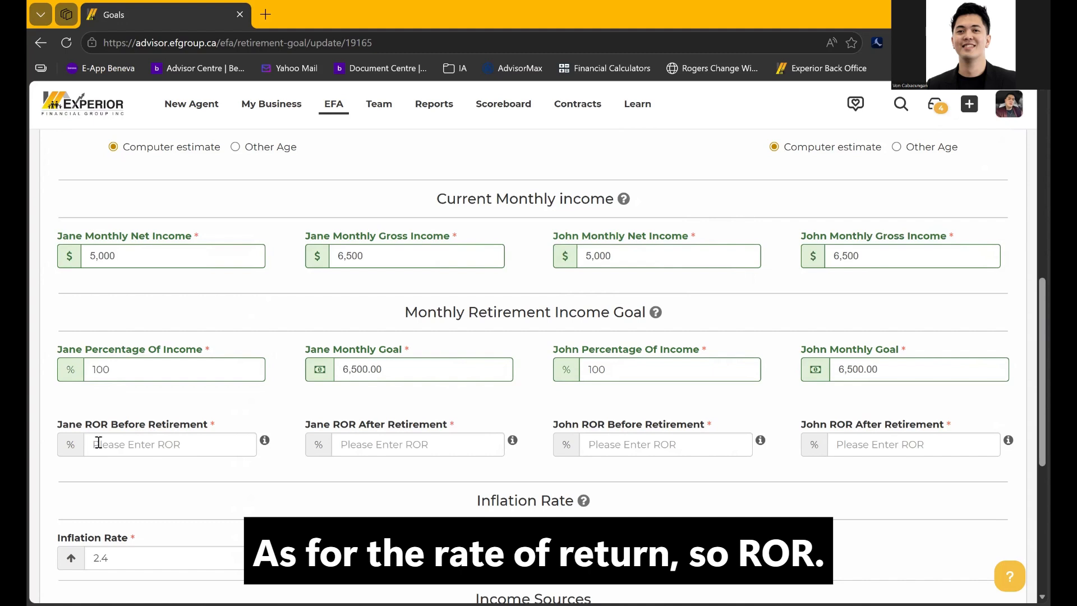
Set the rate of return before and after retirement to 5% for client and spouse
left_click_drag(85, 425, 107, 428)
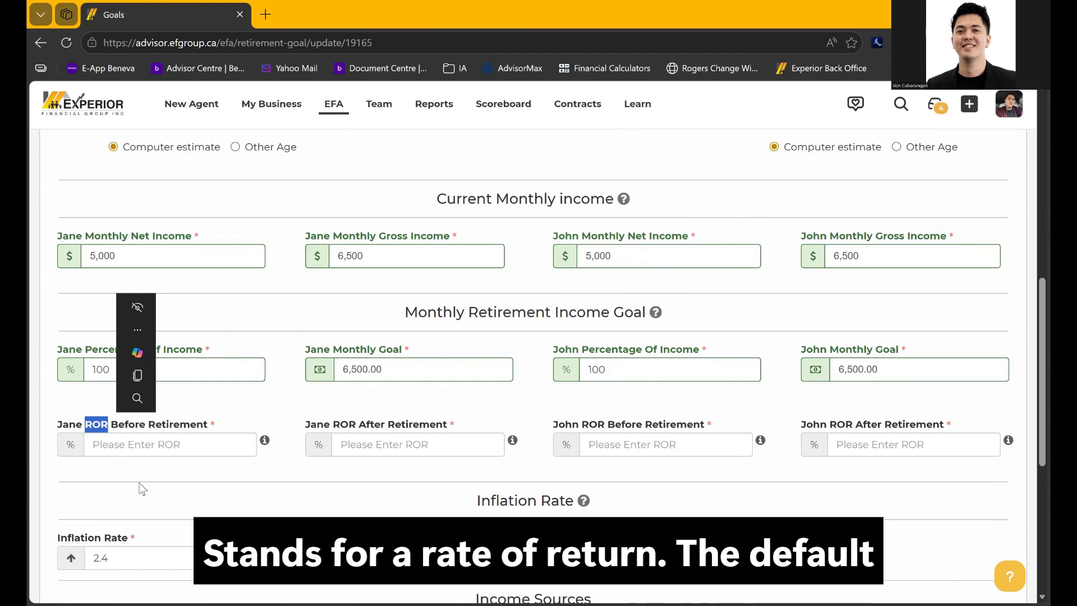
left_click(152, 446)
type("5")
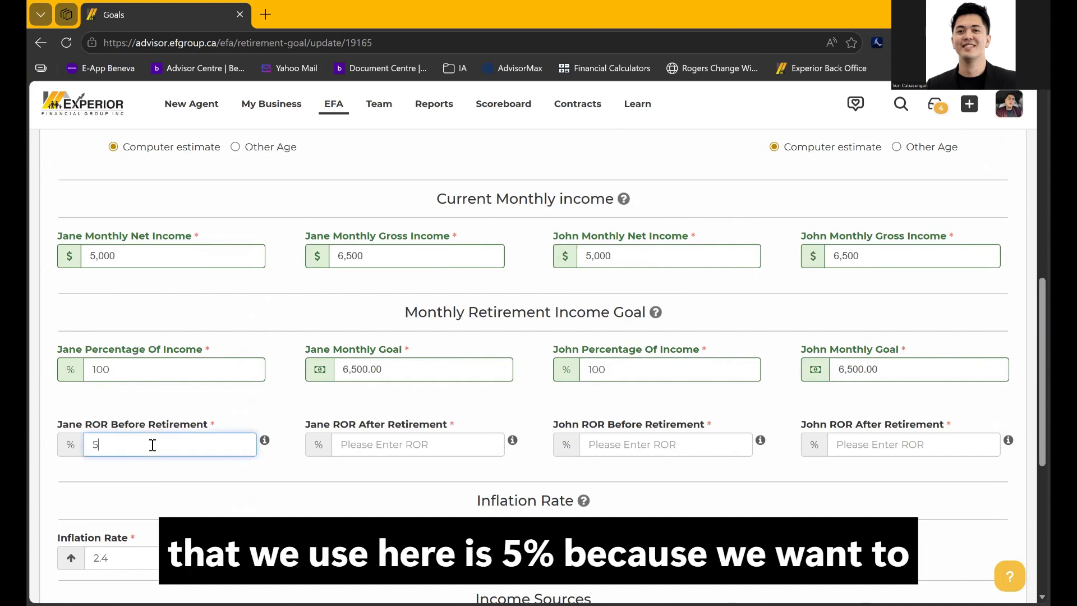
left_click(301, 477)
left_click(408, 454)
type("5")
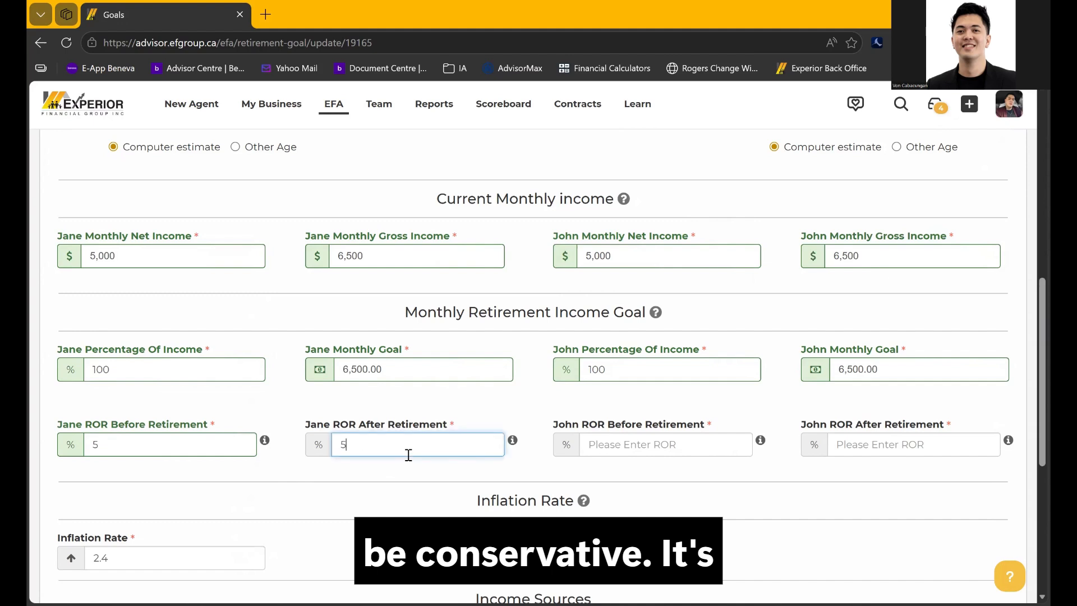
left_click(588, 444)
type("5")
left_click(840, 445)
left_click(832, 484)
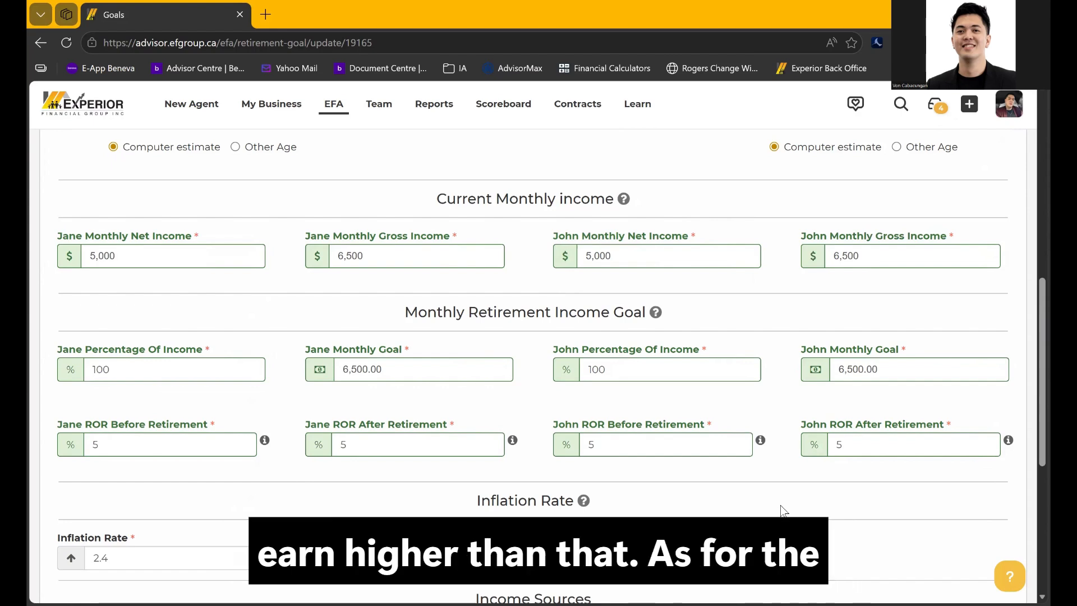
scroll(781, 511, "down", 3)
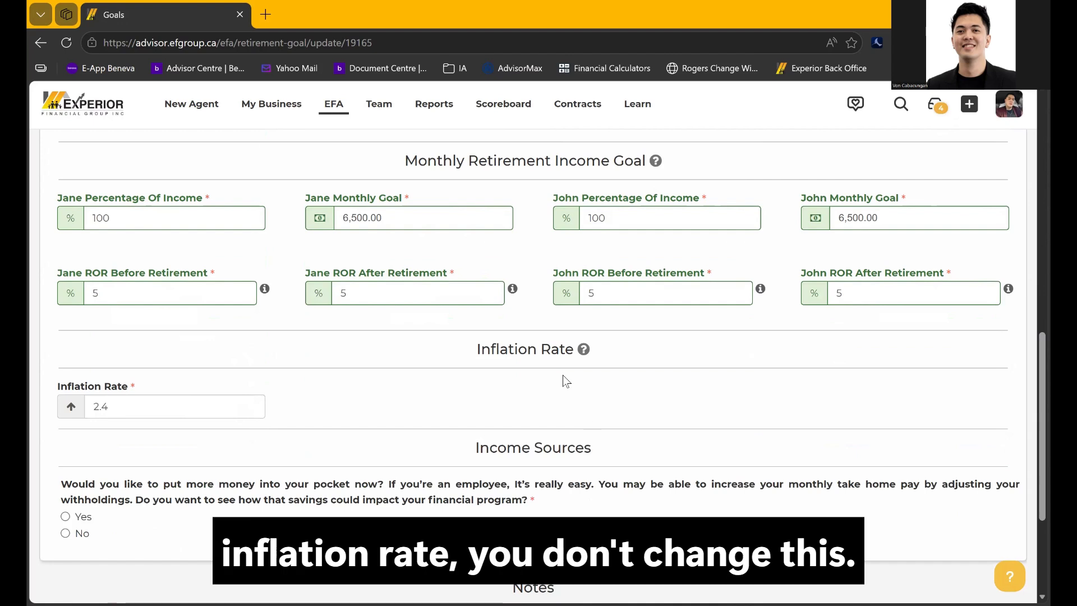
Keep inflation at 2.4, answer Yes to increasing take-home pay, and save the retirement goals
left_click_drag(120, 413, 95, 414)
left_click(99, 442)
scroll(215, 505, "down", 1)
scroll(215, 505, "down", 1)
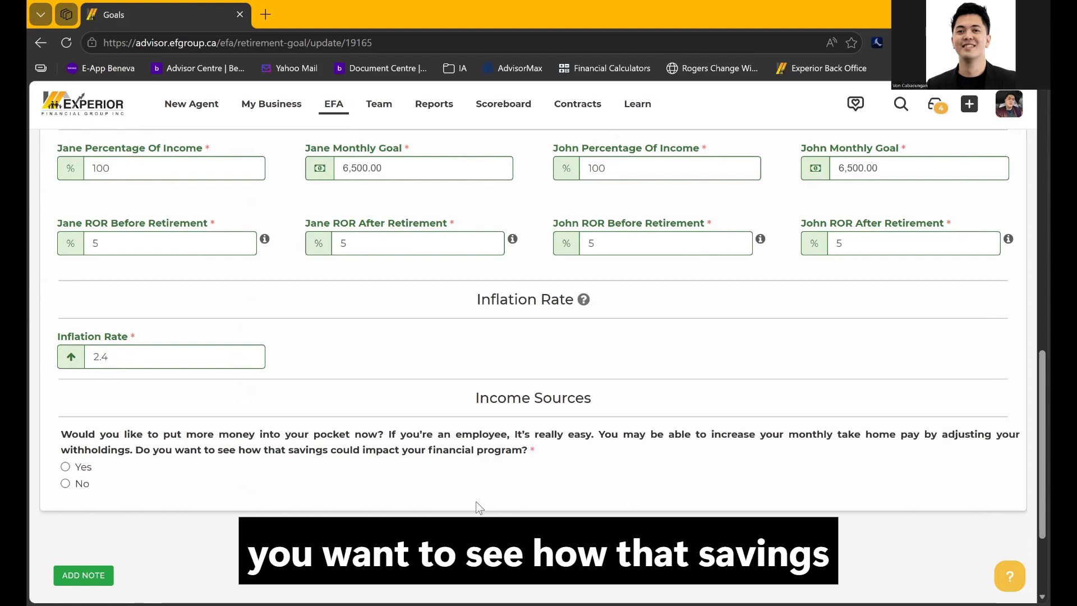
left_click(66, 466)
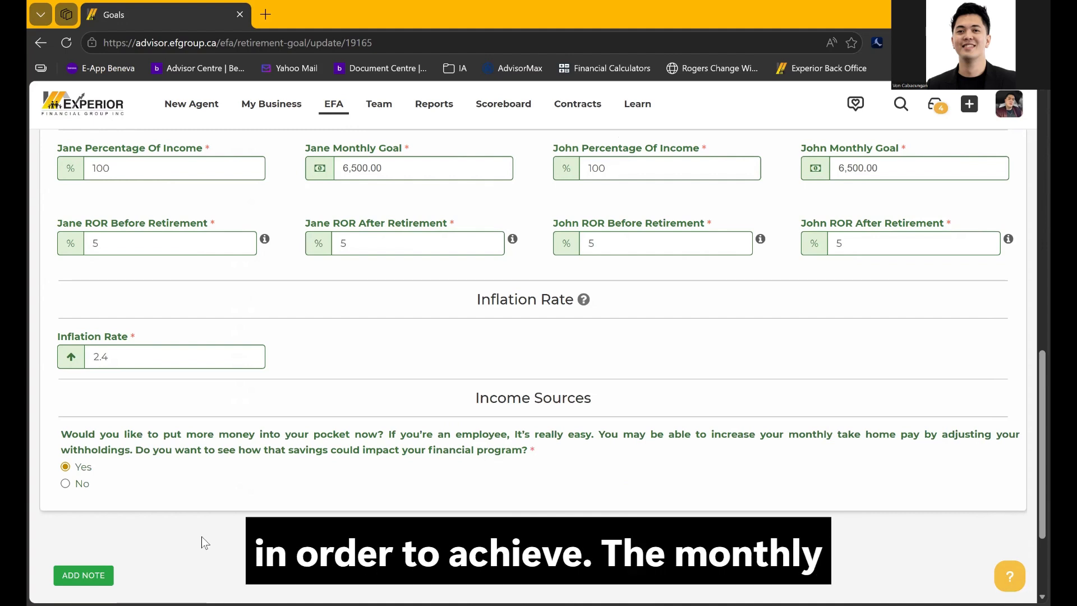
left_click_drag(394, 173, 340, 170)
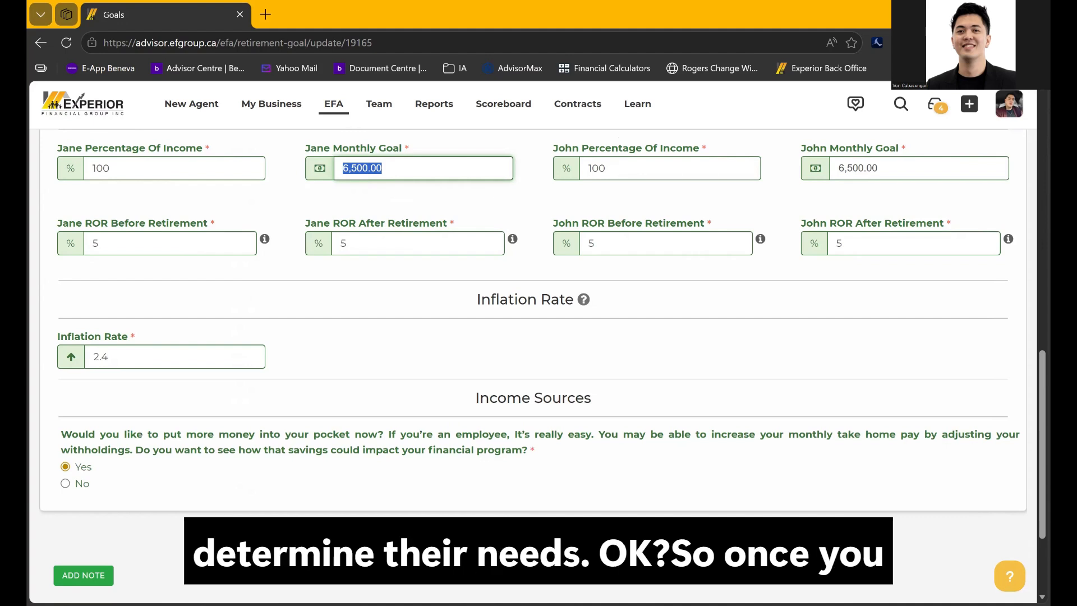
scroll(539, 337, "down", 2)
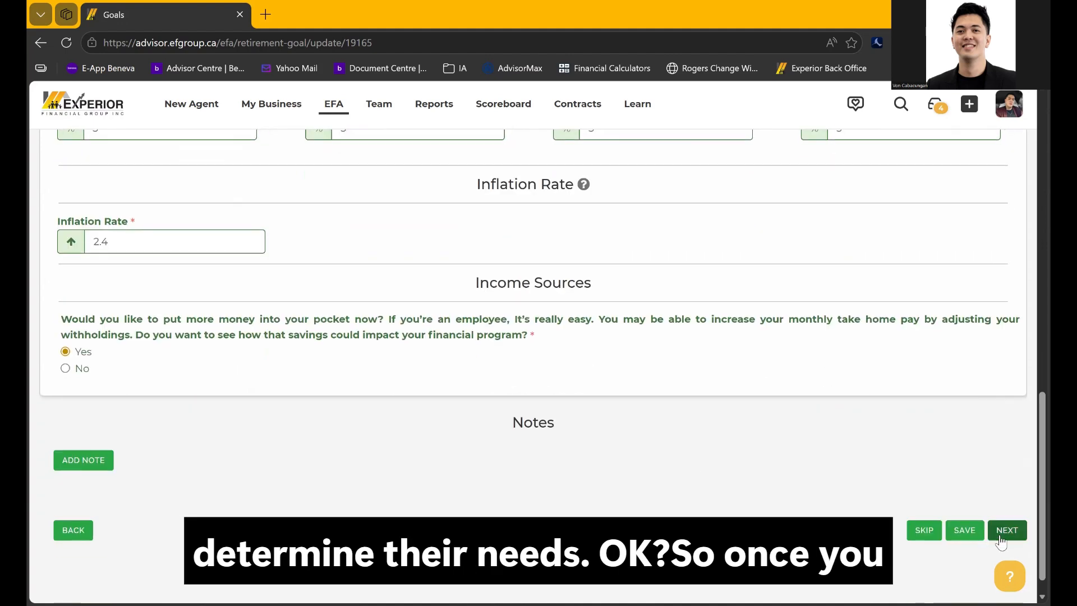
left_click(965, 532)
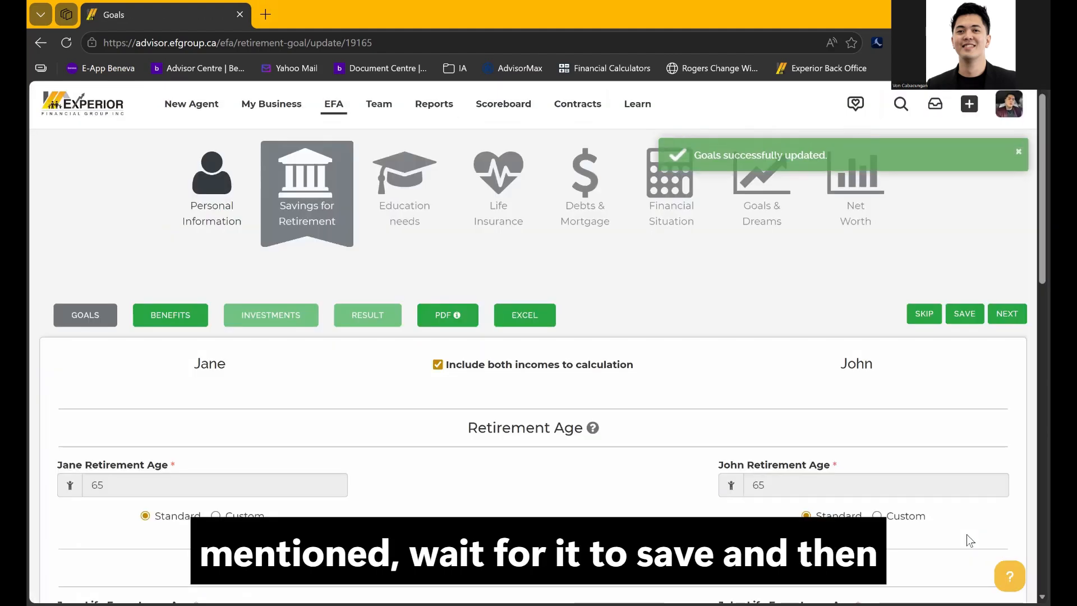
Go to the Benefits page and leave the client's government pension benefits unchecked
left_click(1008, 314)
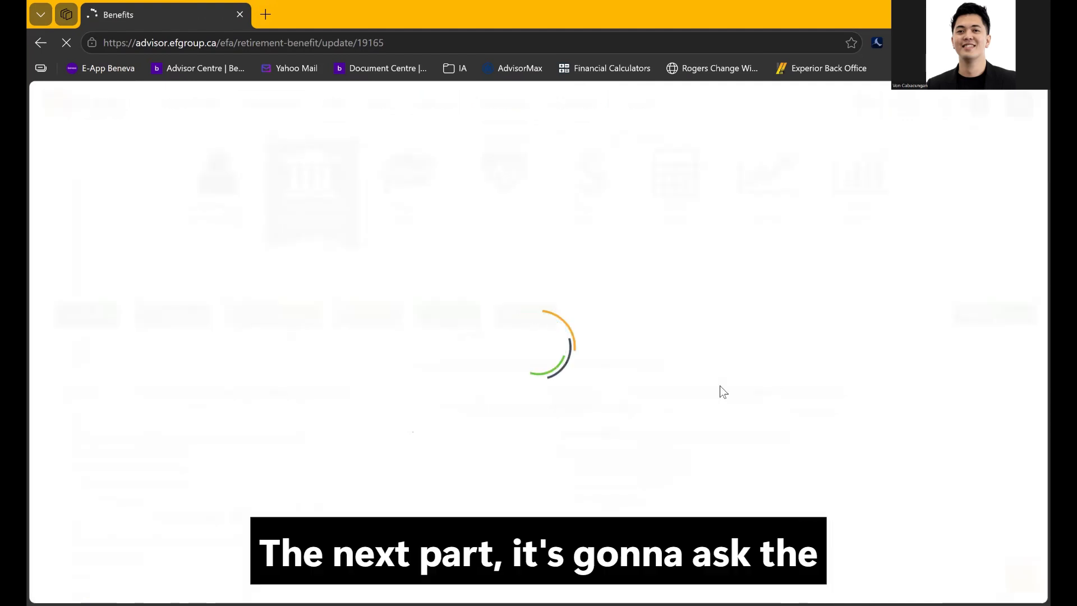
scroll(514, 449, "down", 3)
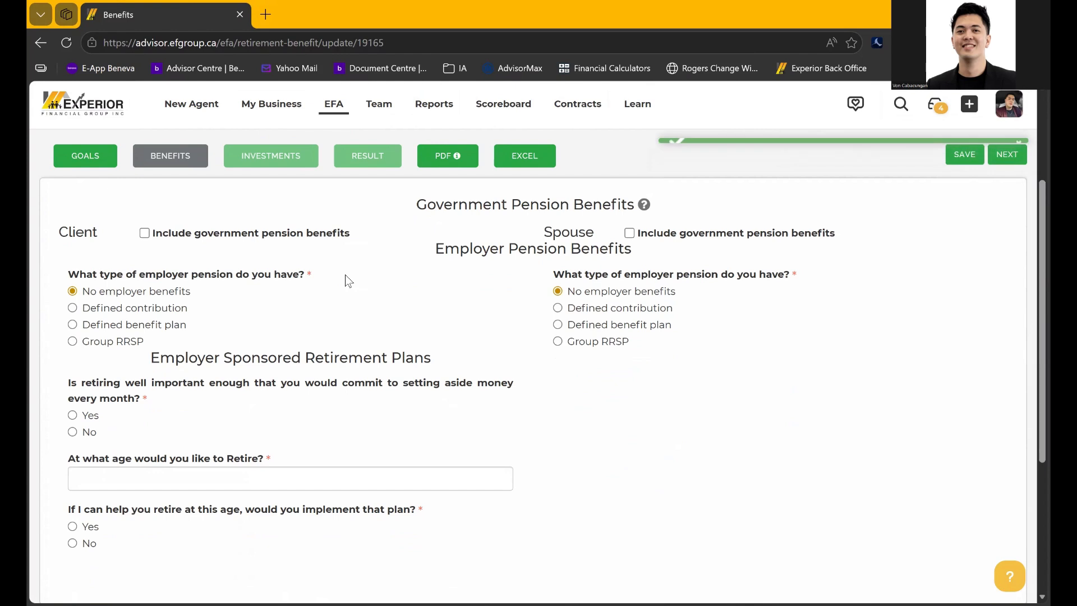
left_click(145, 232)
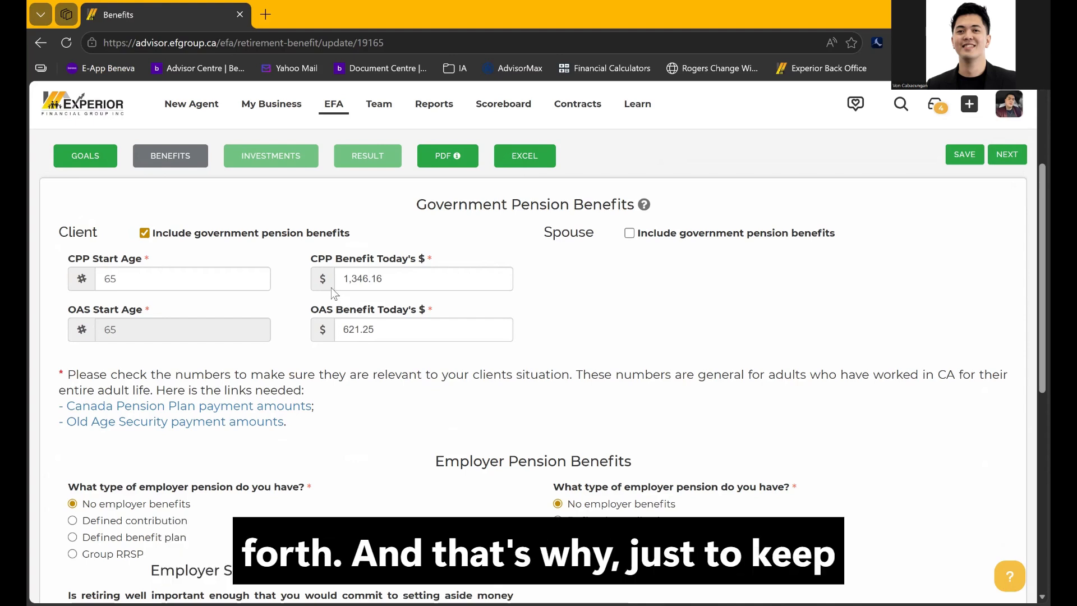
left_click(143, 235)
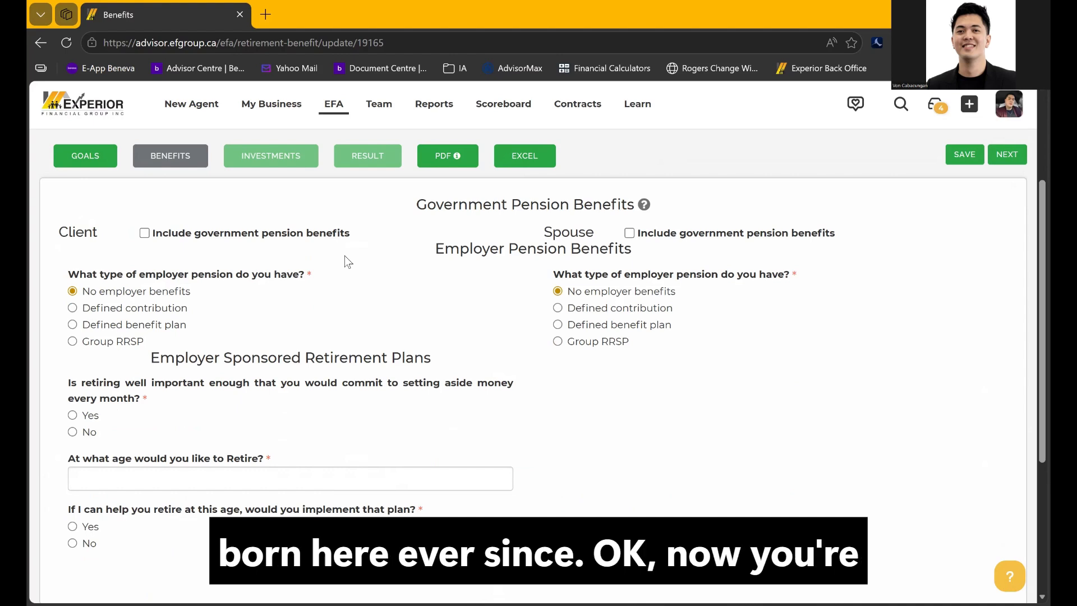
left_click_drag(71, 277, 306, 272)
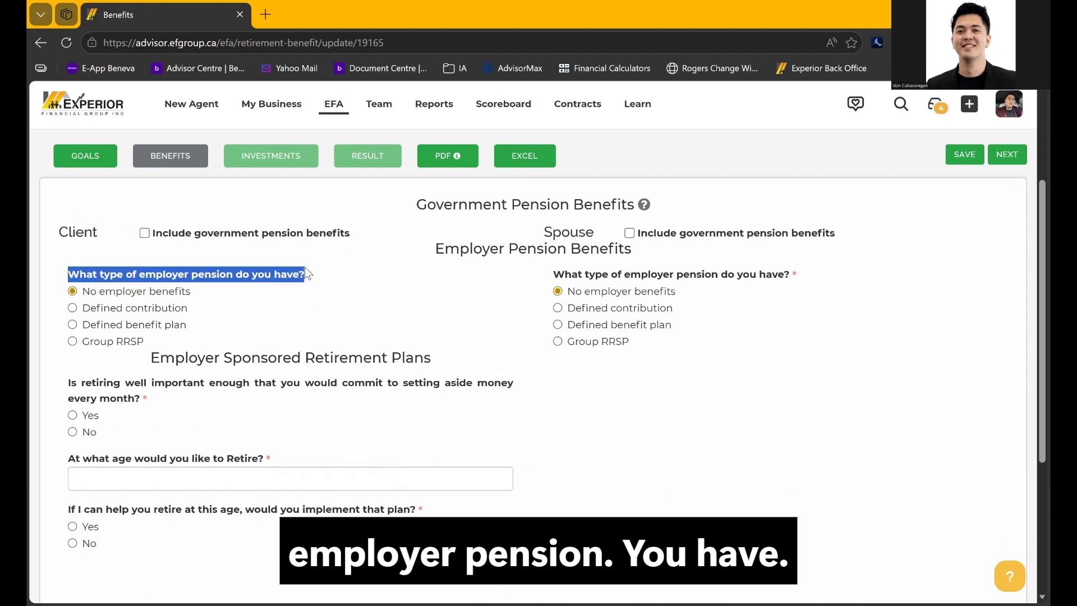
left_click(336, 285)
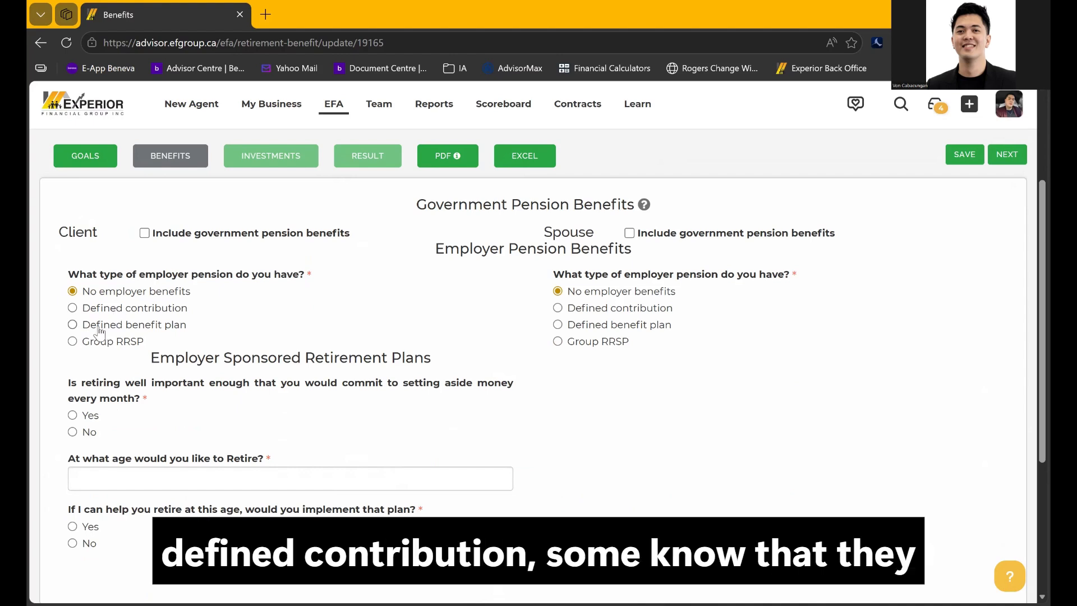
left_click(73, 326)
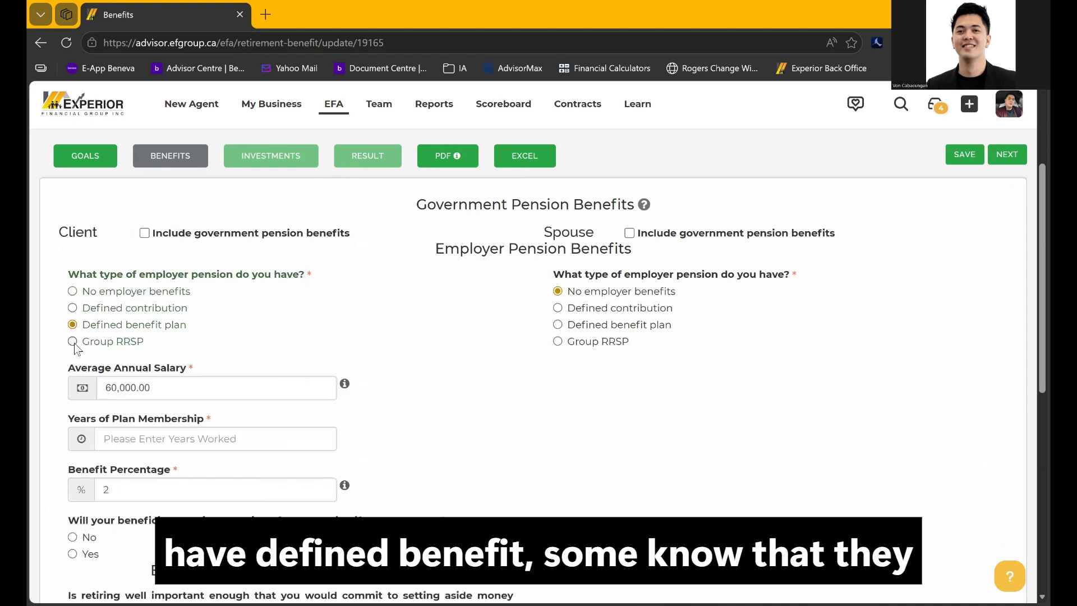
left_click(73, 341)
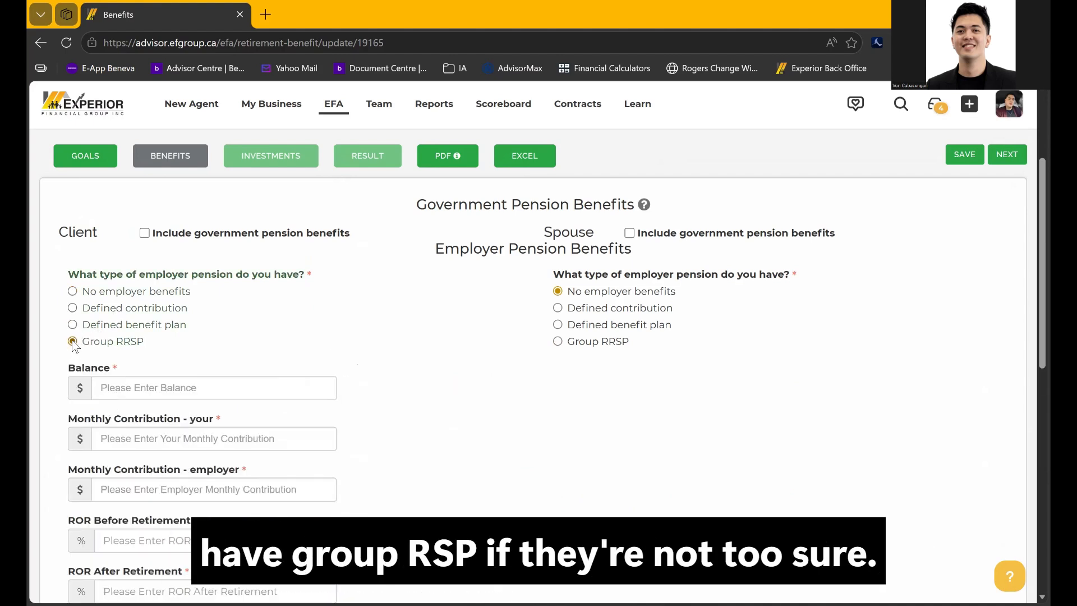
left_click(73, 291)
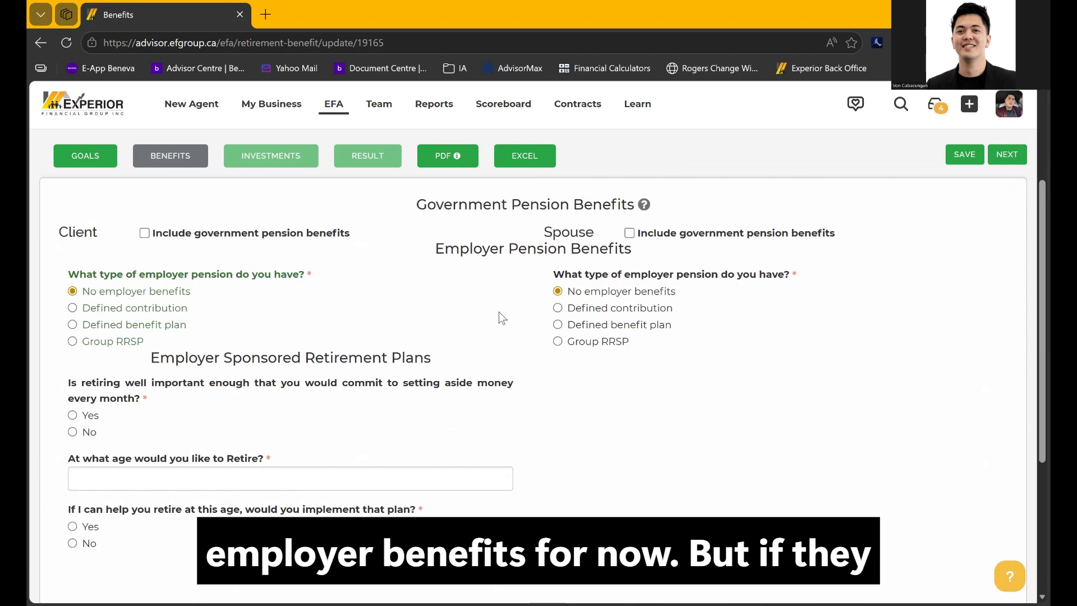
left_click(73, 343)
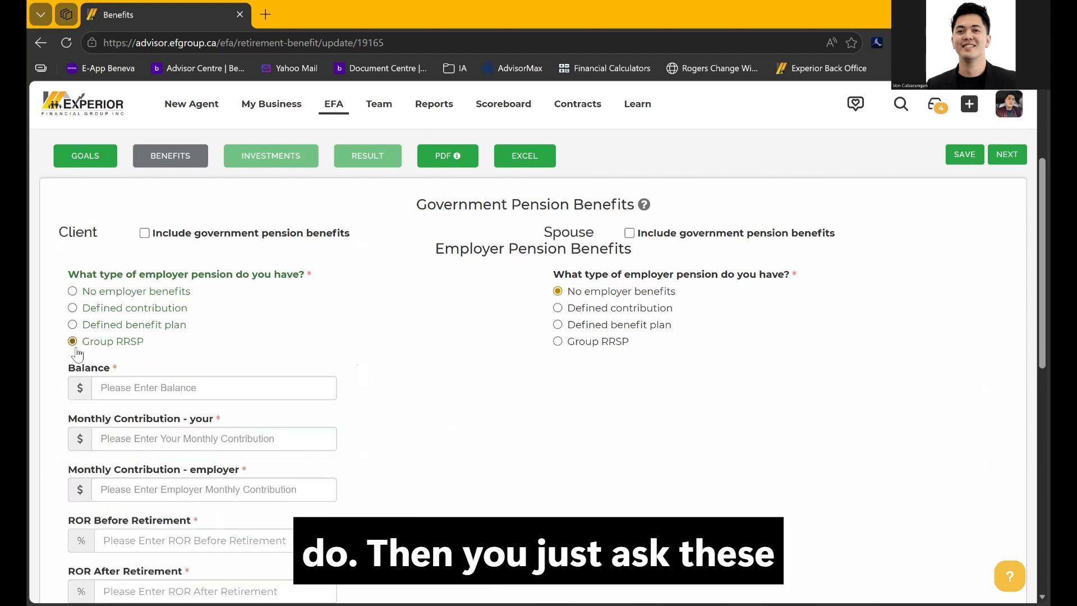
scroll(184, 398, "down", 2)
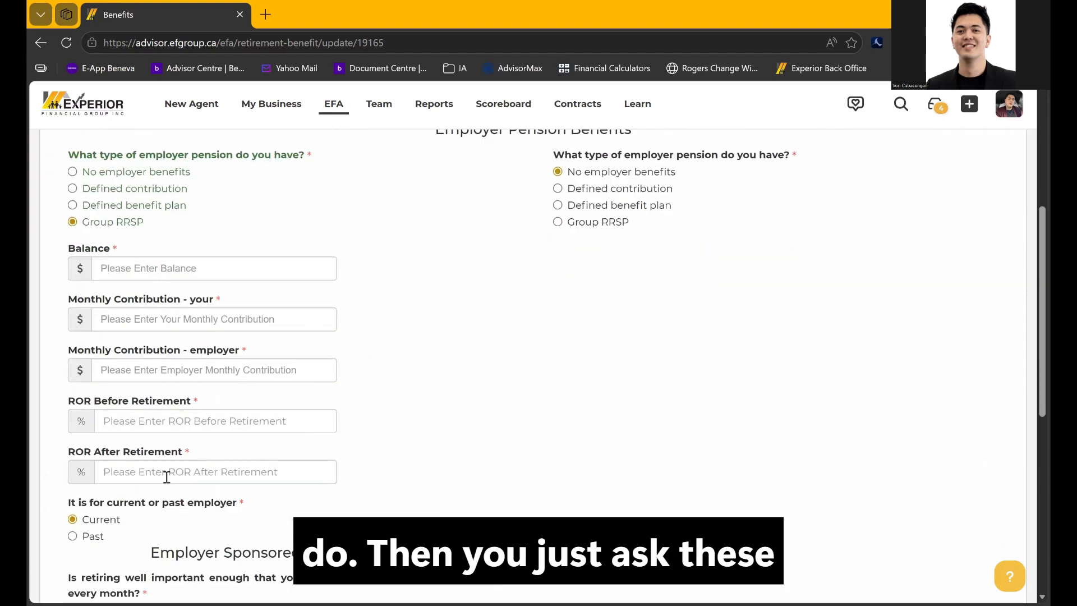
left_click(73, 172)
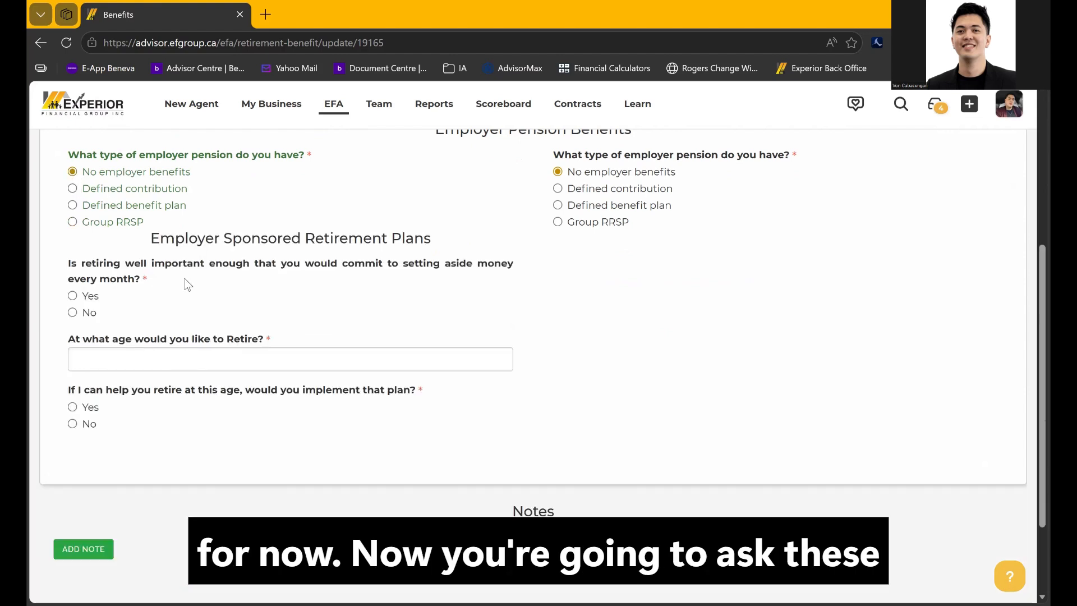
left_click_drag(150, 239, 402, 254)
left_click(207, 294)
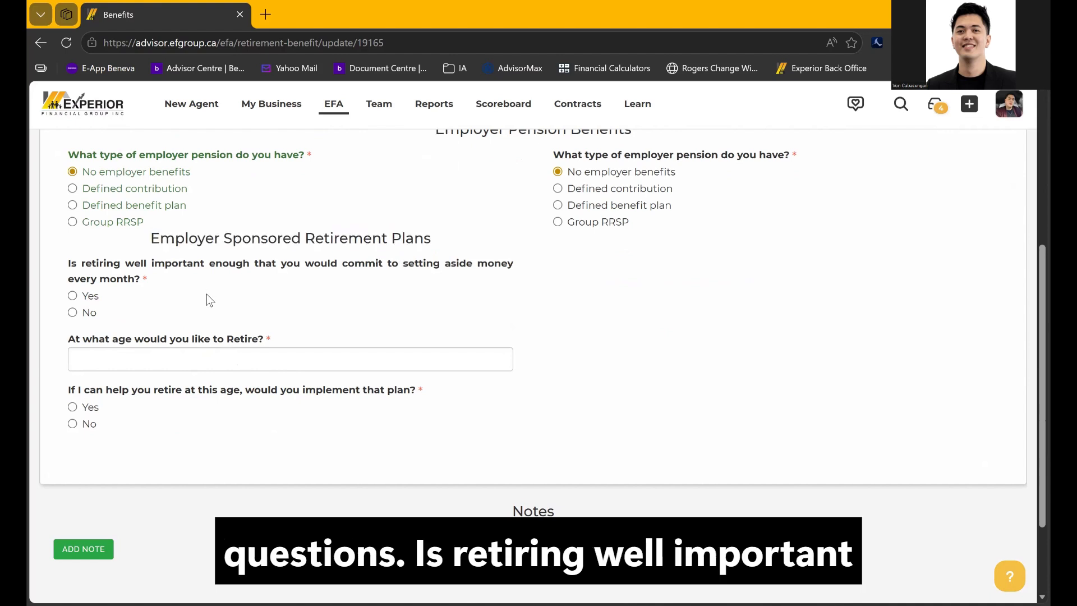
Answer Yes to monthly retirement saving, set retirement age 65, and Yes to implementing the plan
left_click(73, 298)
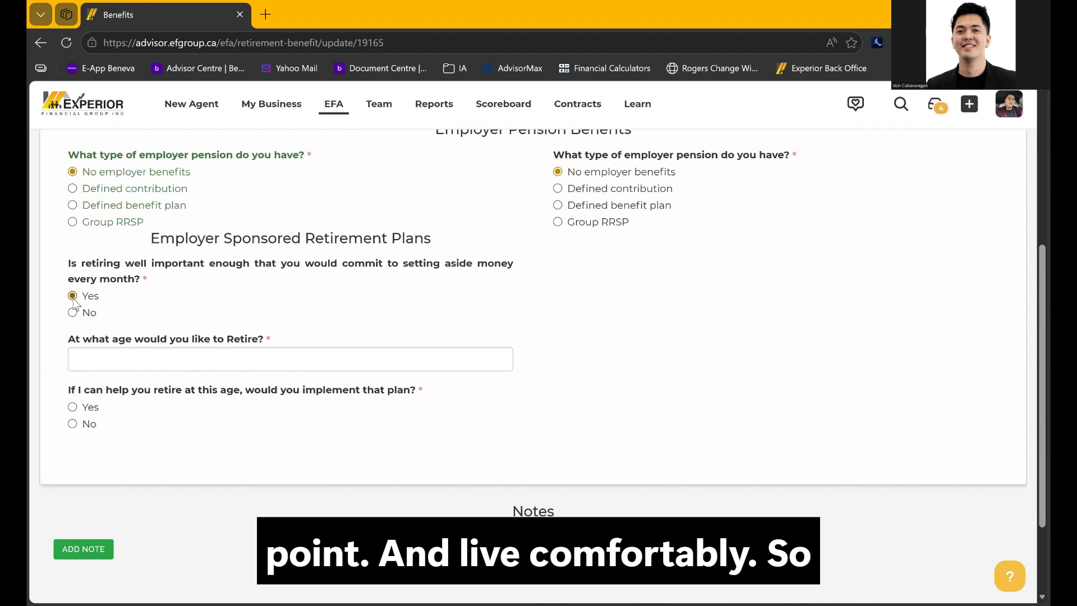
left_click(115, 366)
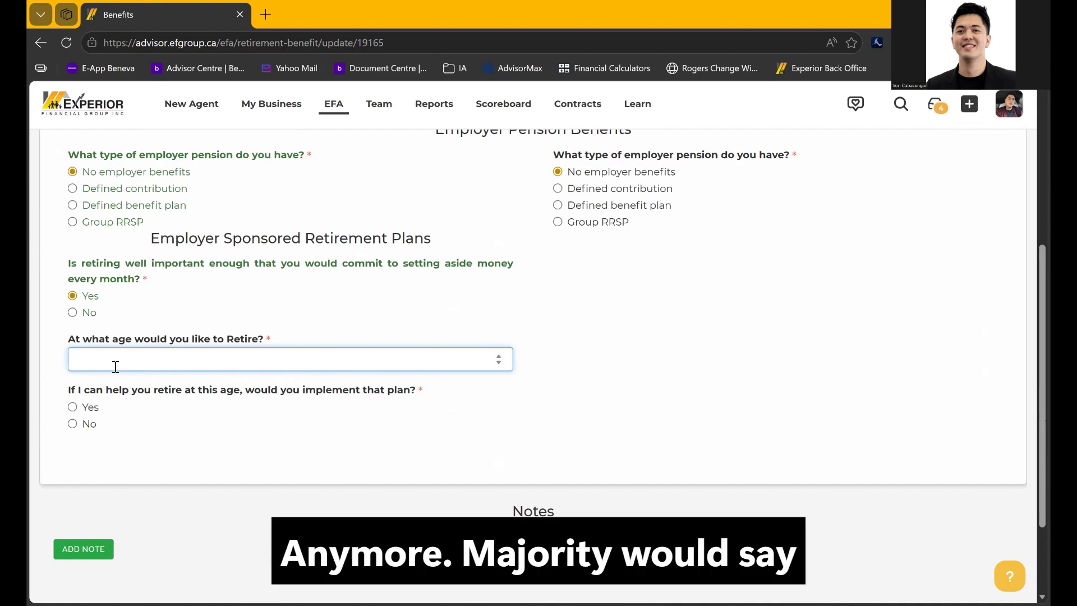
type("65")
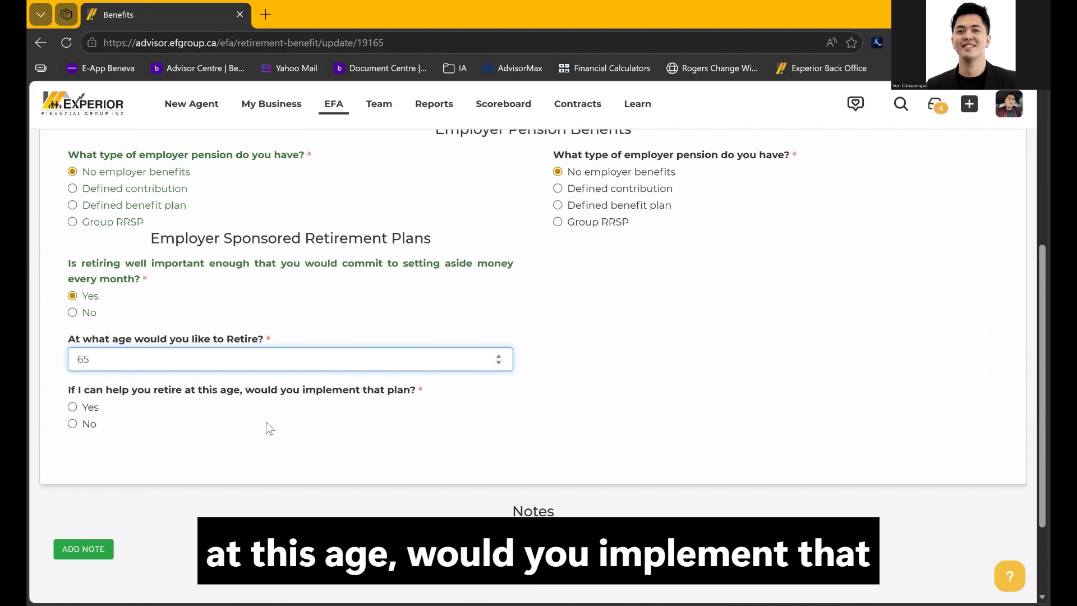
left_click(78, 409)
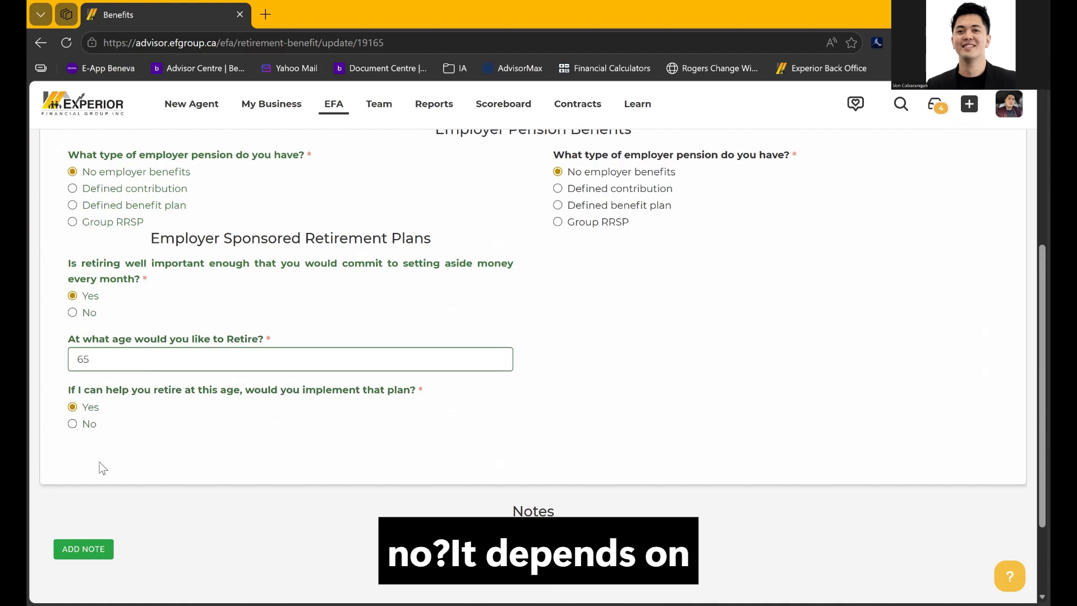
scroll(603, 360, "up", 2)
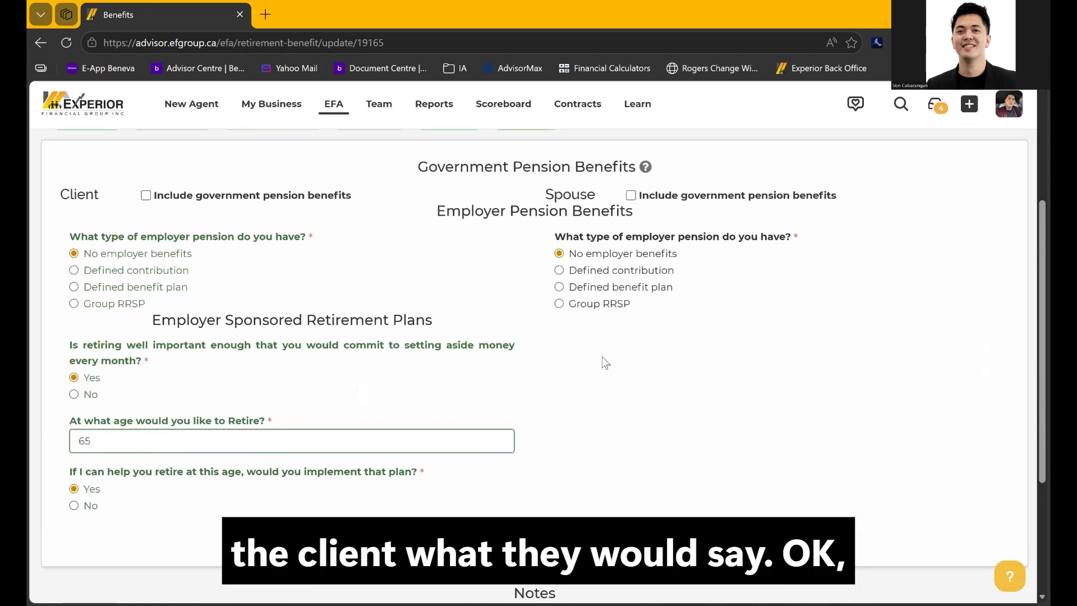
scroll(603, 362, "down", 3)
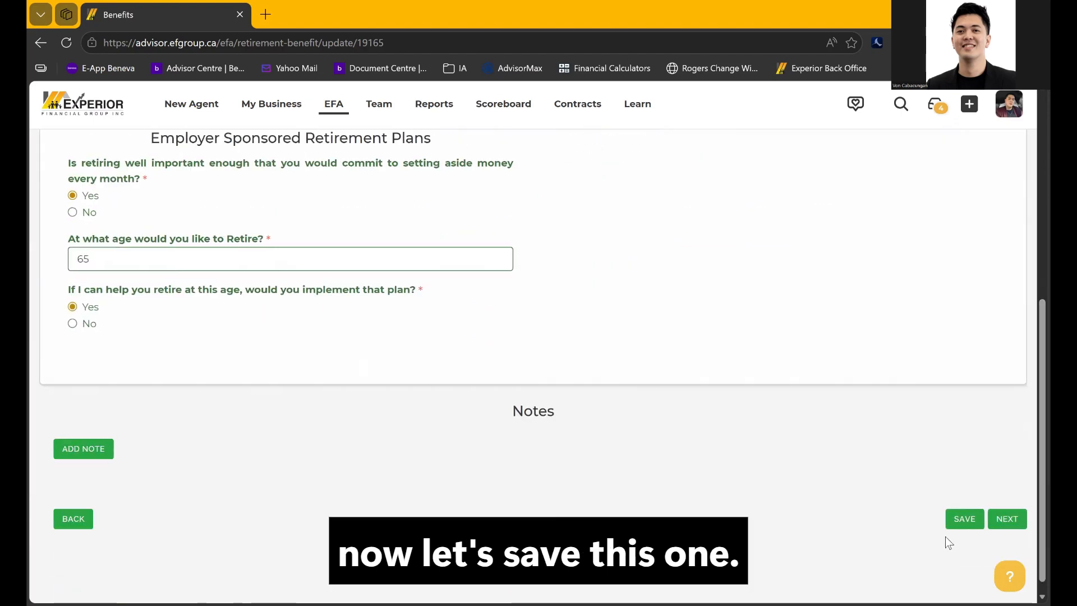
Save the retirement benefits answers and continue to the Investments page
left_click(952, 525)
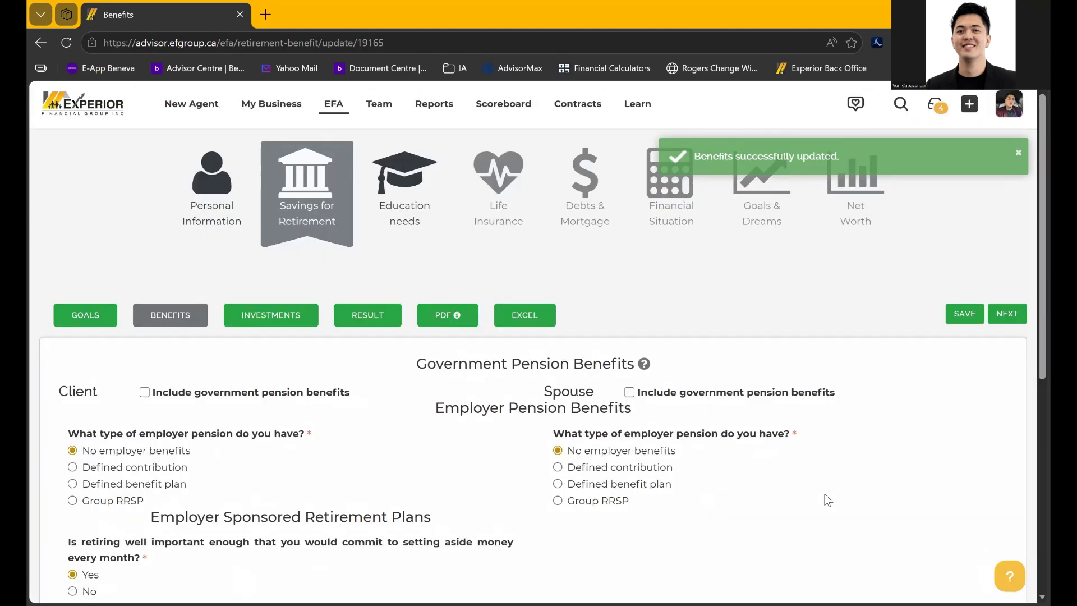
scroll(825, 499, "down", 6)
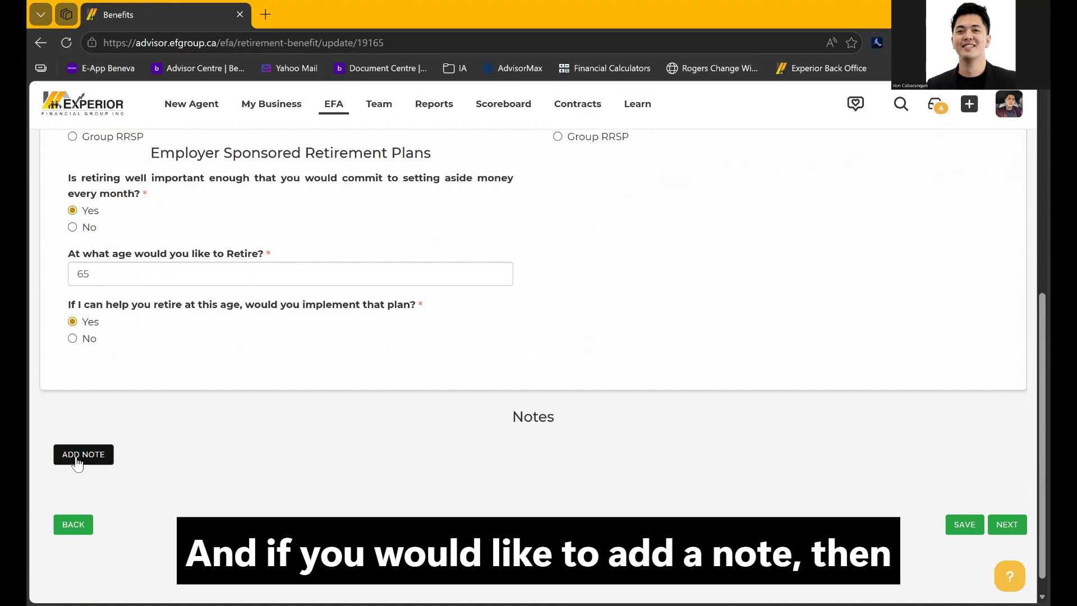
left_click(1008, 524)
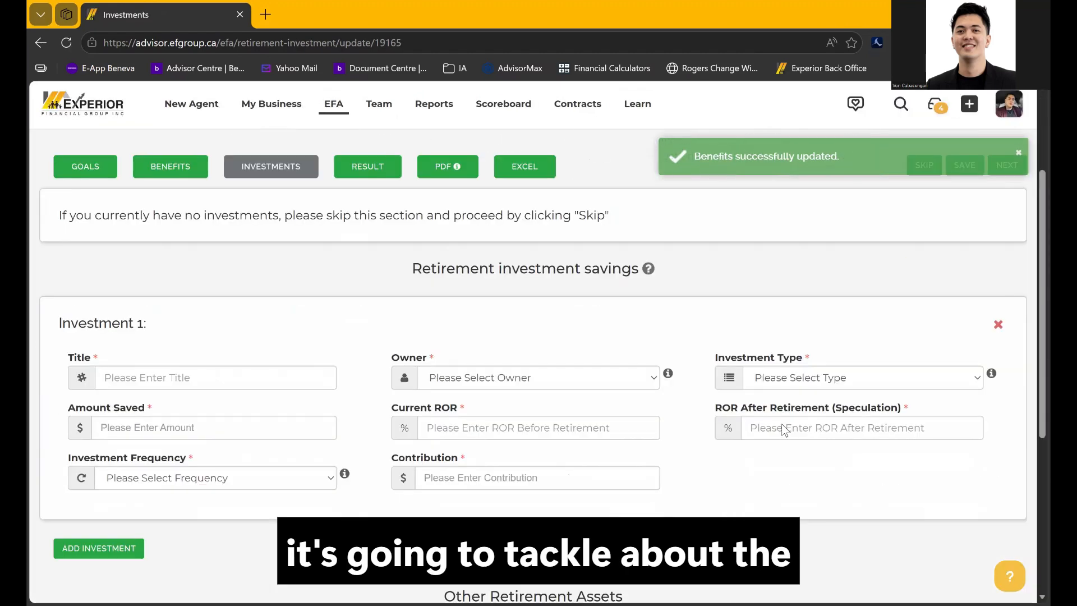
Fill Investment 1 with title Emergency Funds, the client as owner, type TFSA and 5,000 saved
scroll(648, 310, "down", 1)
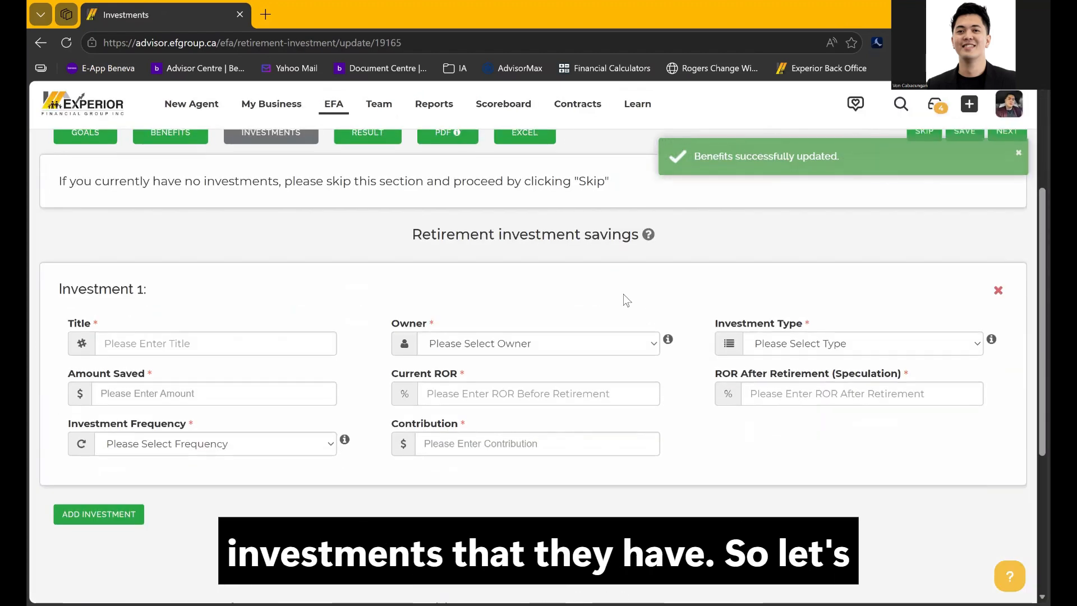
left_click(254, 348)
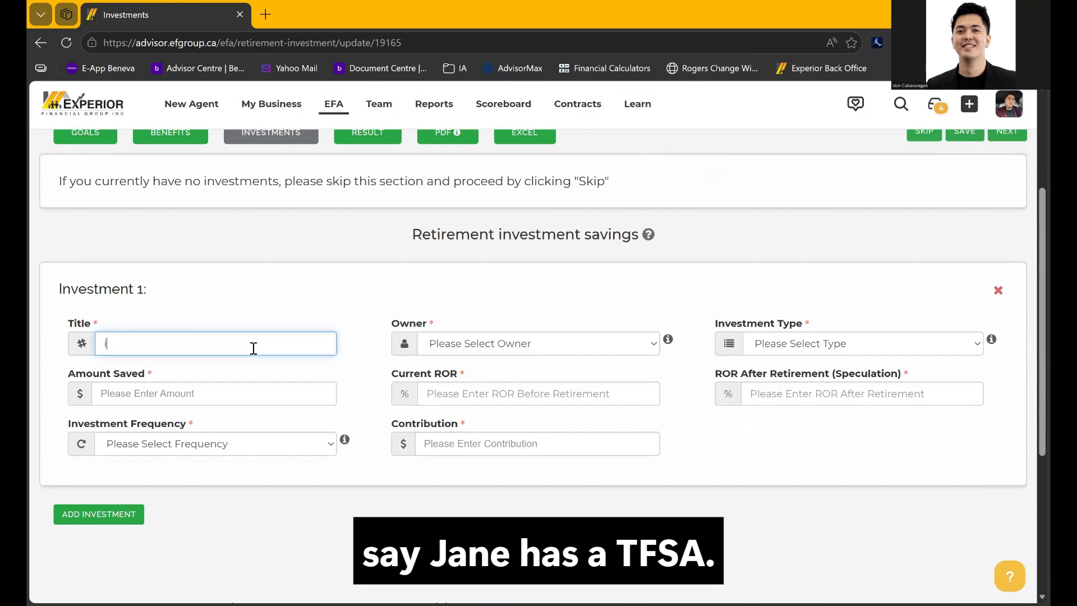
key("BackSpace")
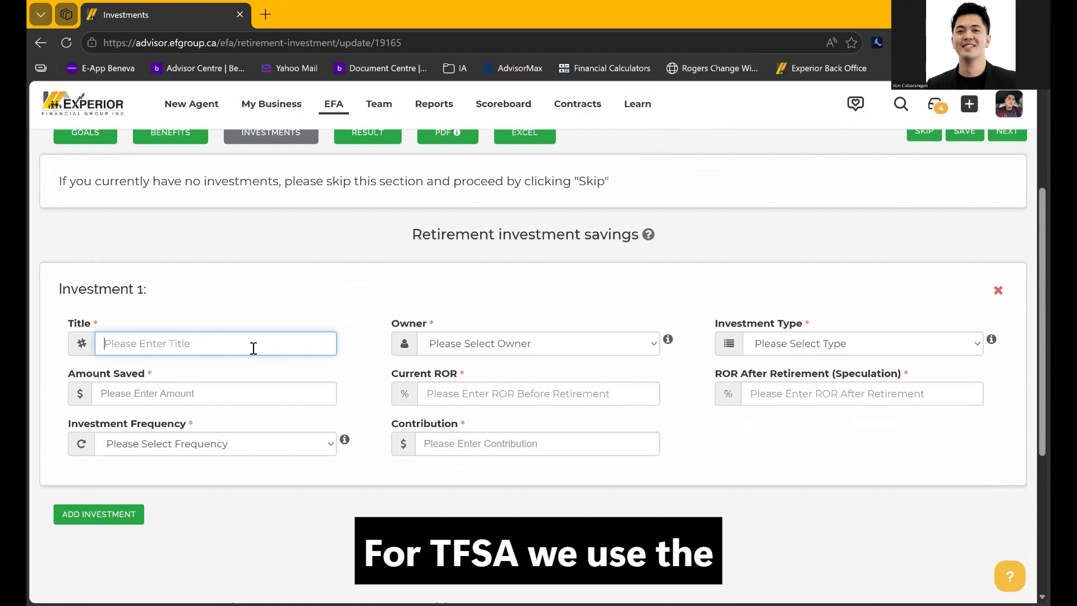
type("Eme")
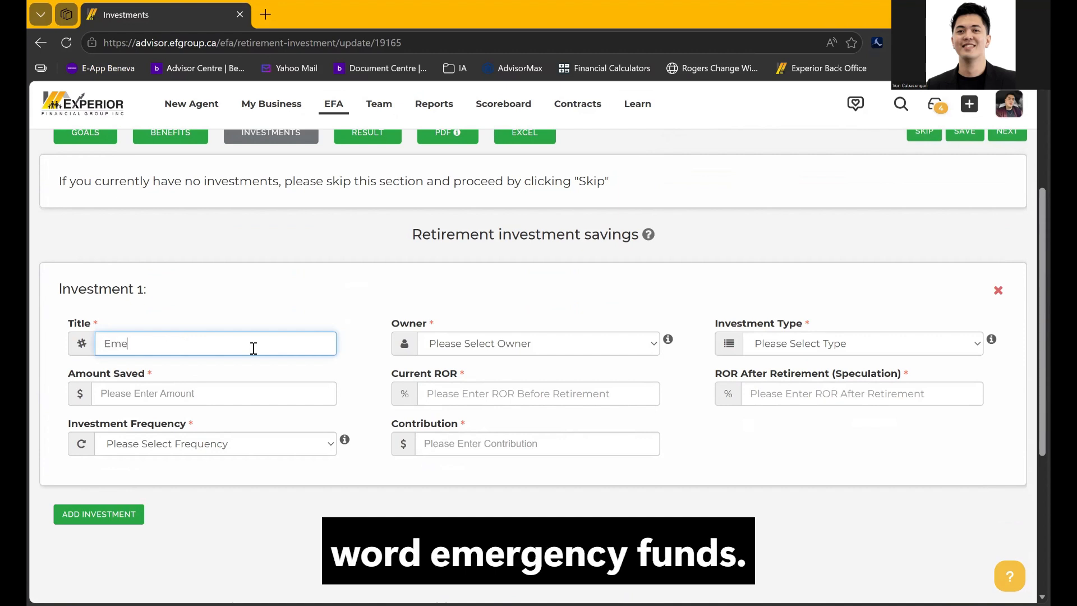
type("rgency Funds")
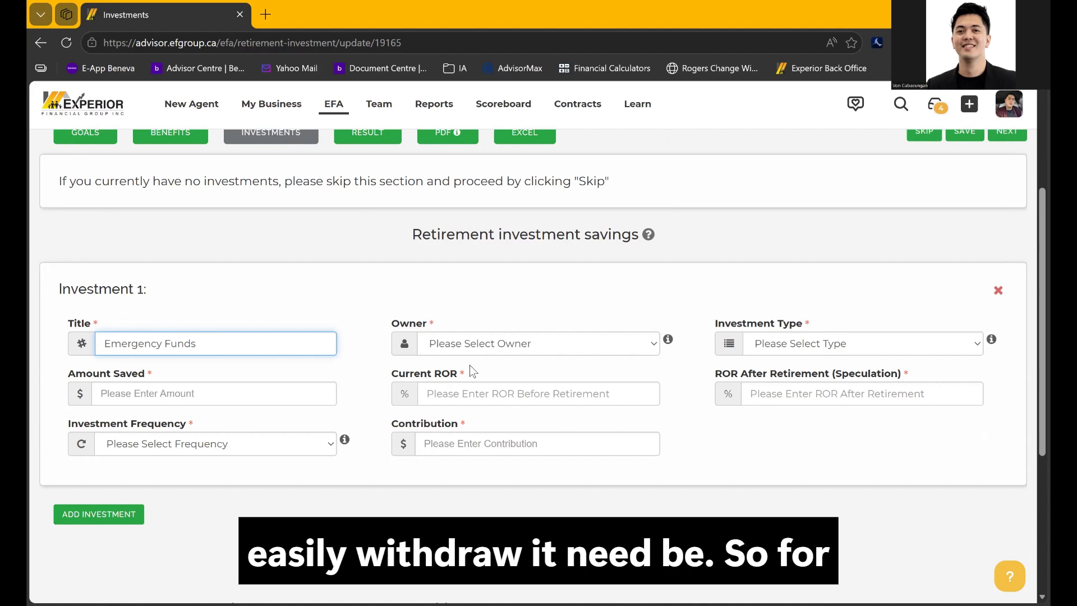
left_click(476, 344)
left_click(456, 390)
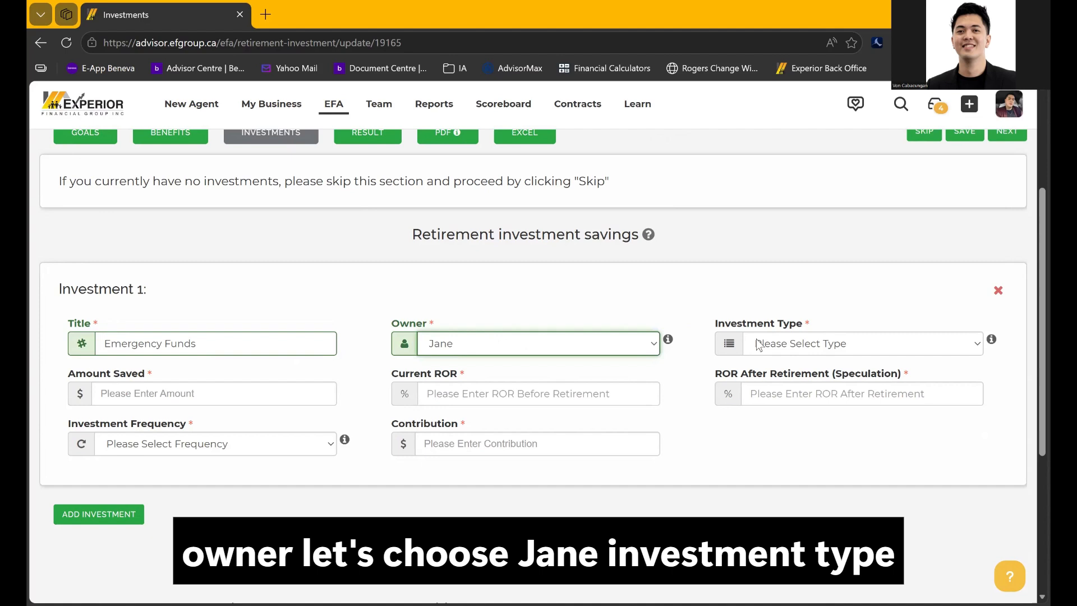
left_click(758, 343)
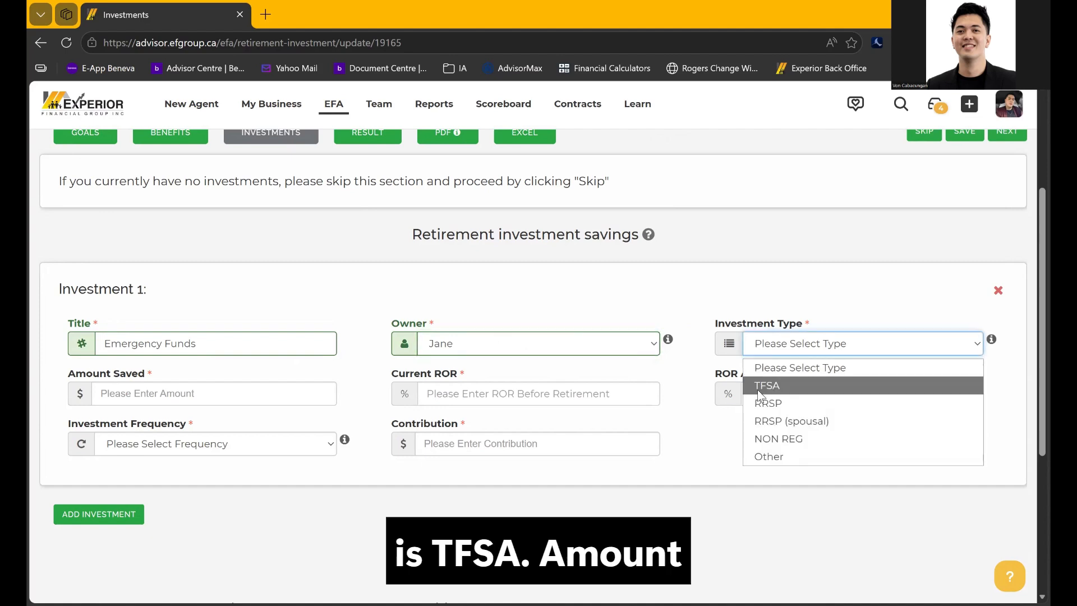
left_click(759, 387)
left_click(205, 400)
type("5,000")
left_click(482, 395)
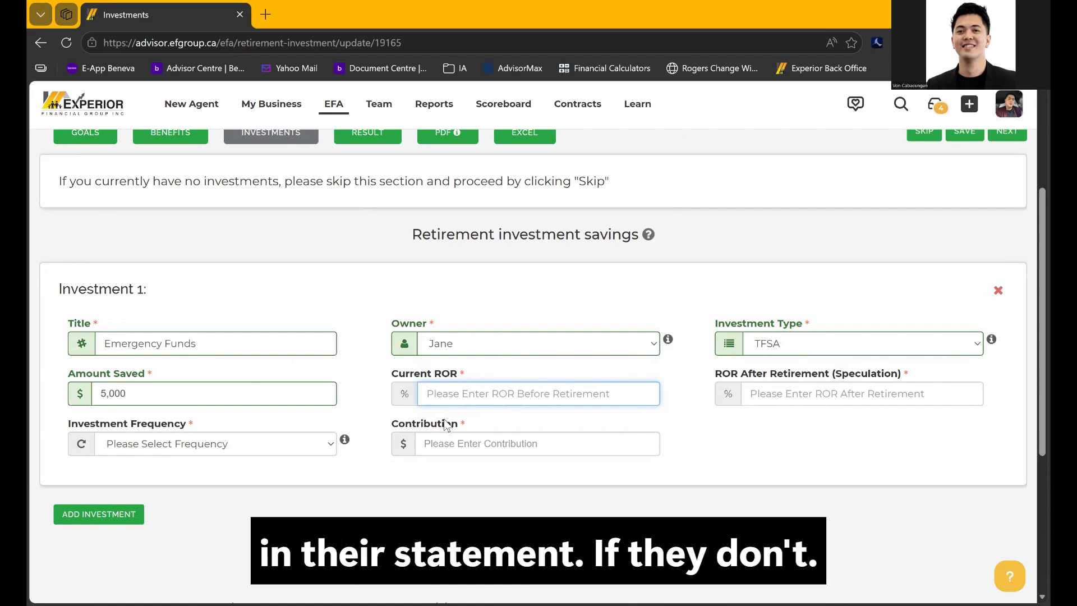
Enter 1% for both the current and after-retirement rates of return
type("1")
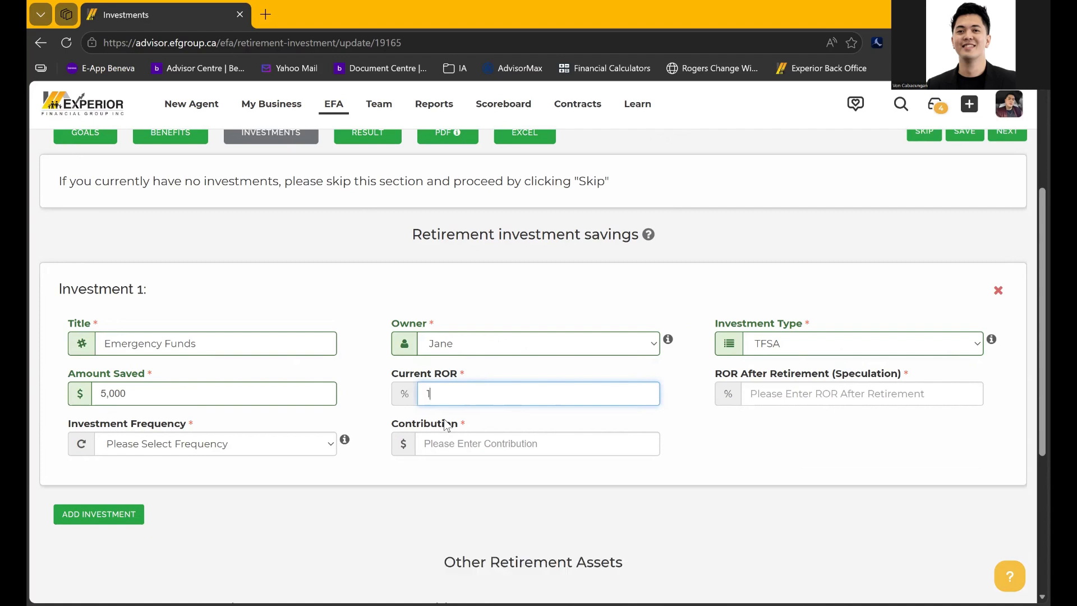
left_click(761, 394)
type("1")
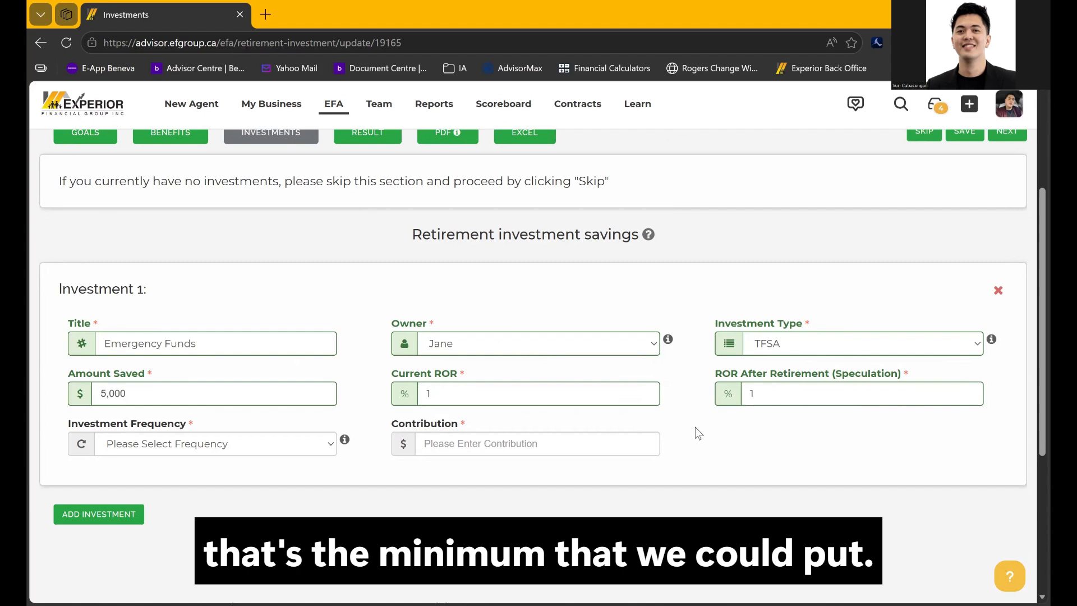
Set Investment 1's frequency to Monthly with a 200 contribution
left_click(258, 446)
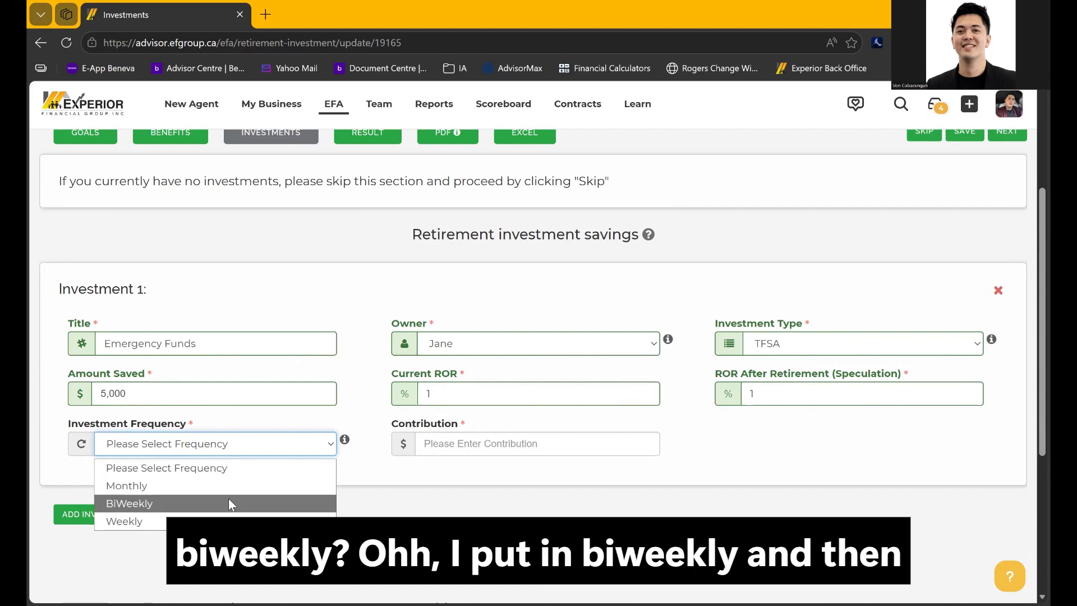
left_click(226, 502)
left_click(553, 448)
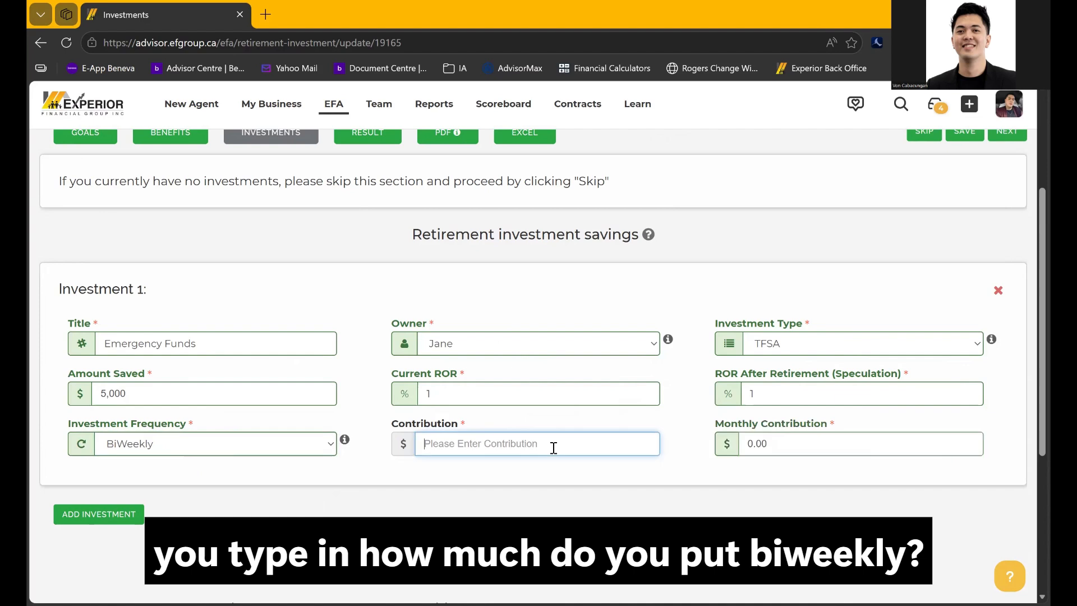
type("100")
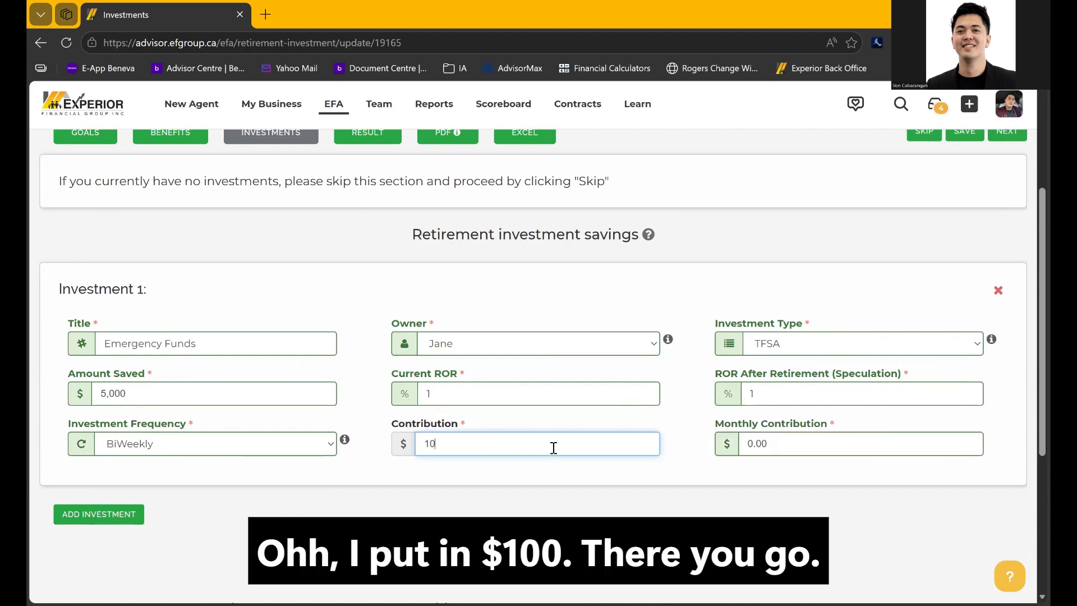
left_click(565, 469)
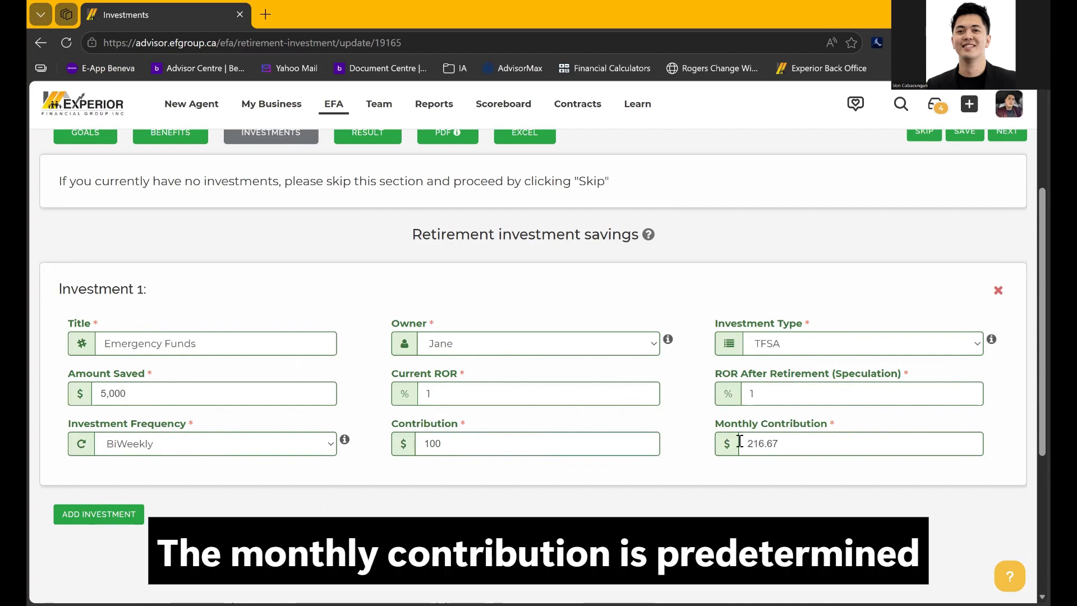
left_click(765, 445)
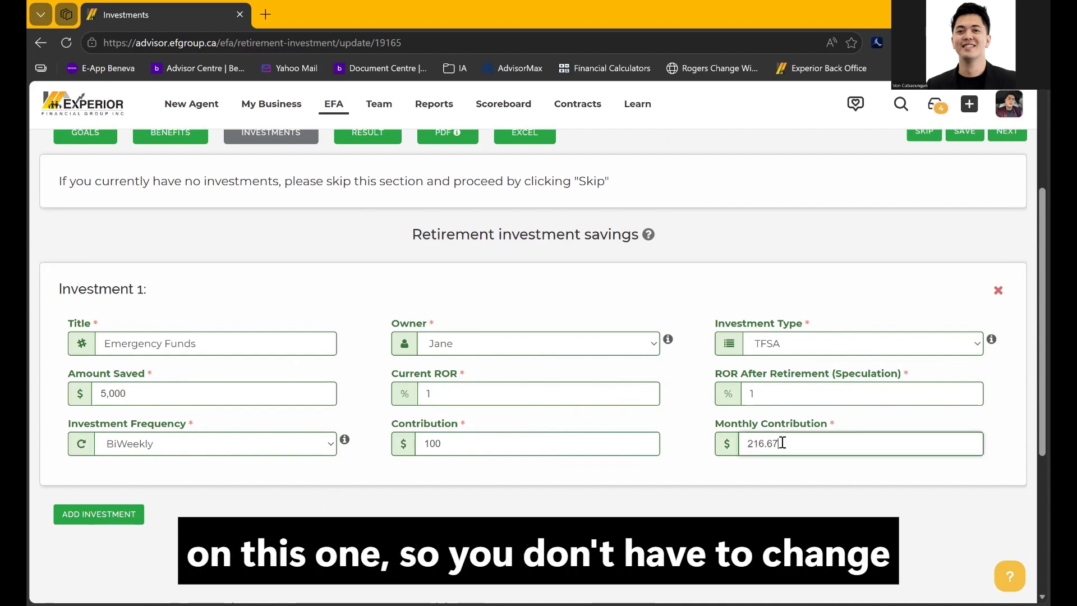
left_click(606, 443)
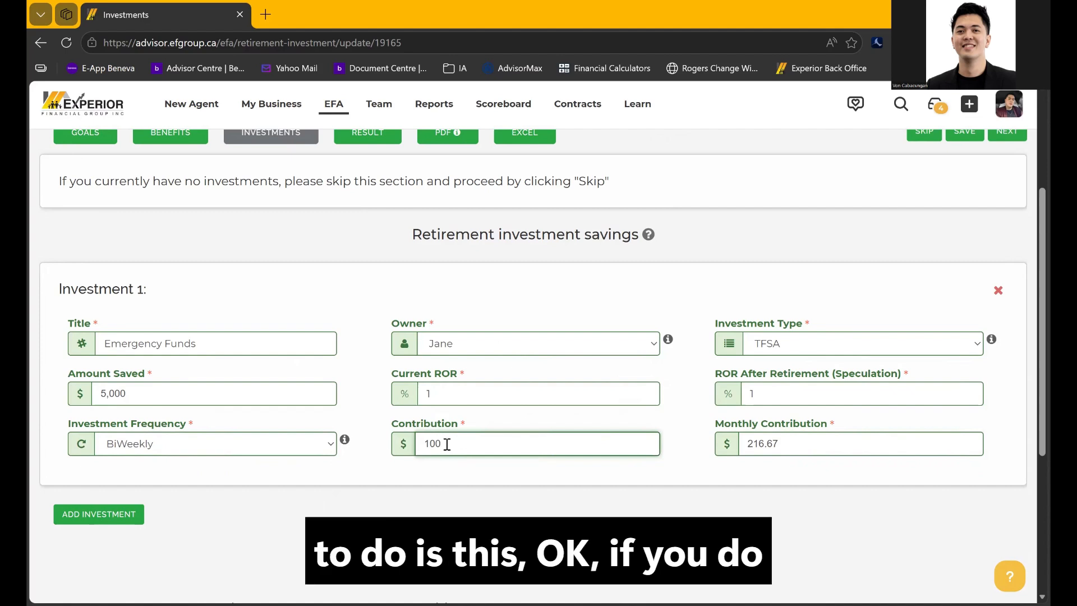
left_click(328, 451)
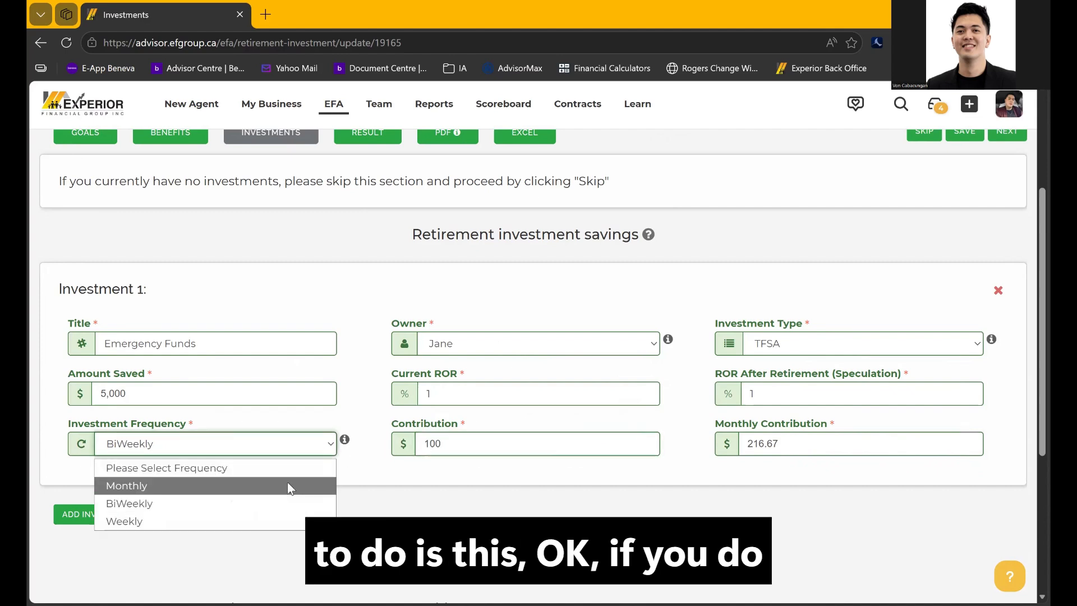
left_click(288, 485)
double_click(466, 454)
type("200")
left_click(465, 469)
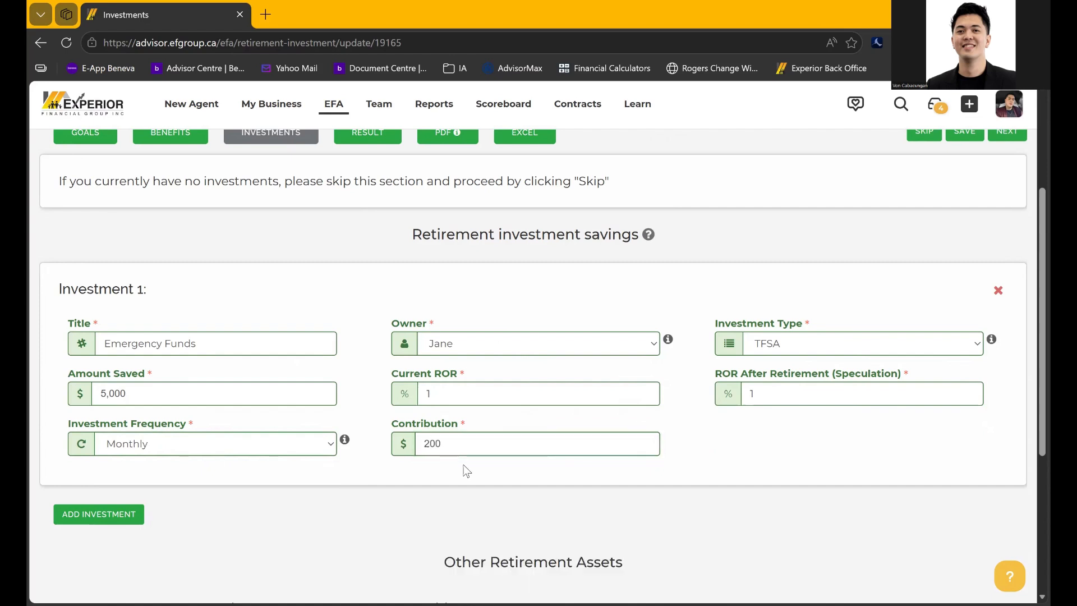
scroll(353, 500, "down", 3)
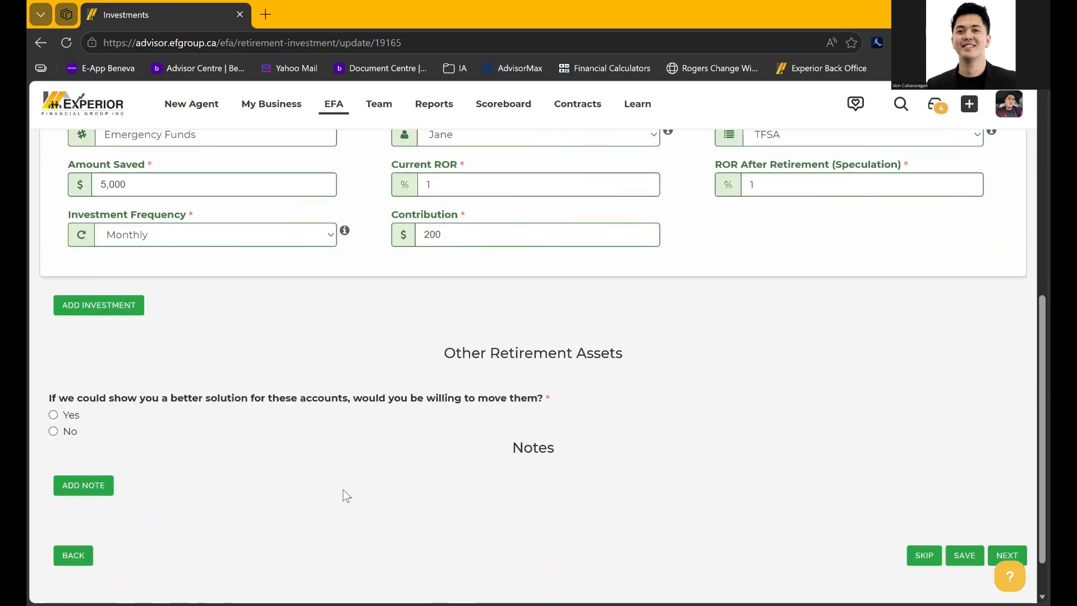
Add a second investment titled EMERGENCY FUND
left_click(89, 309)
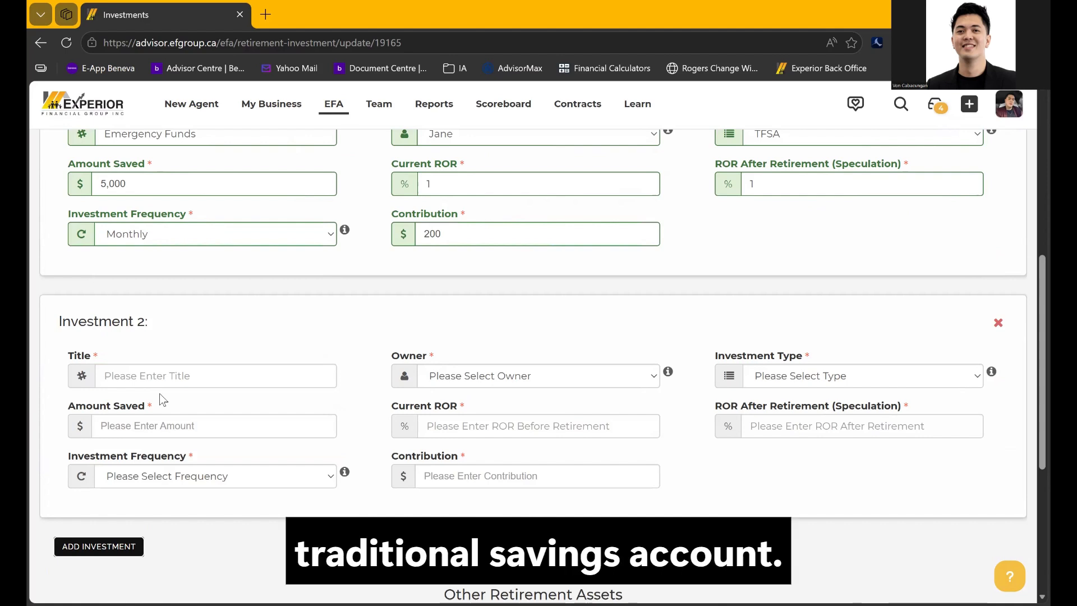
left_click(160, 382)
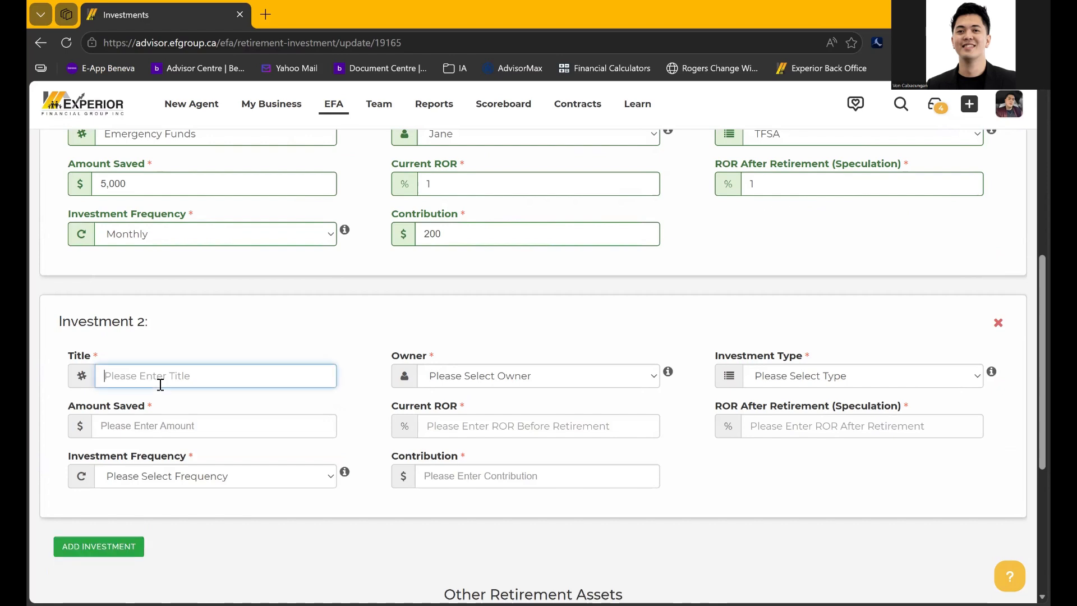
type("EMERGENCY")
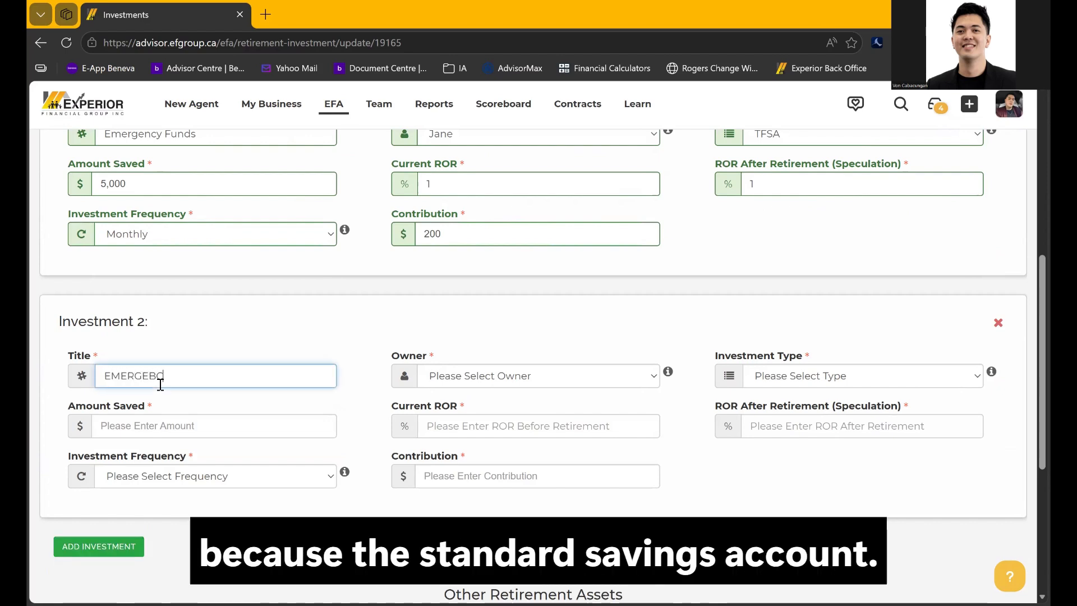
key("BackSpace")
key("BackSpace")
key("BackSpace")
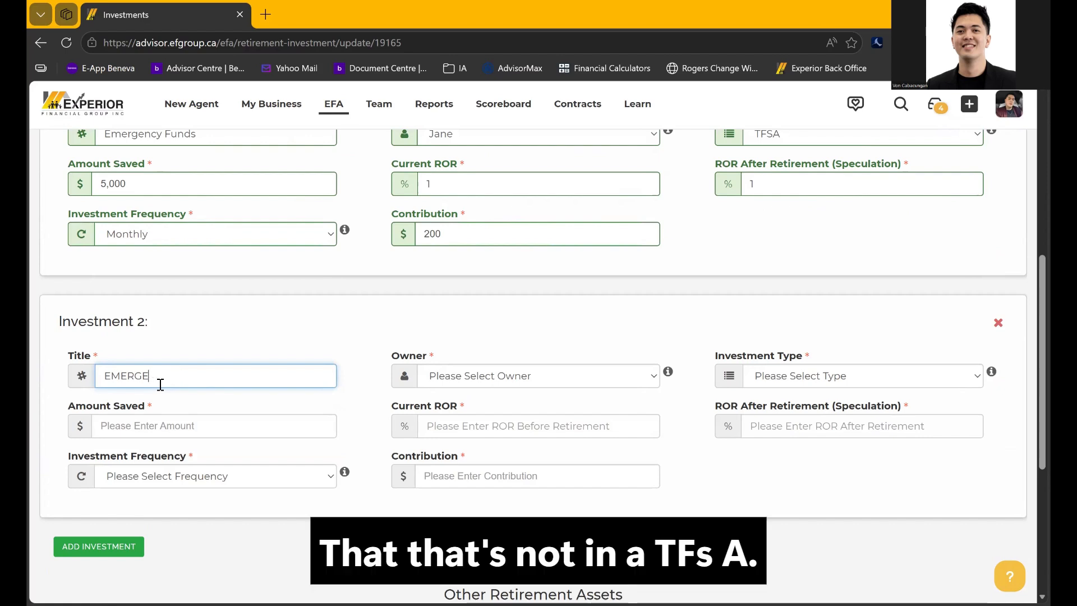
type("NCY")
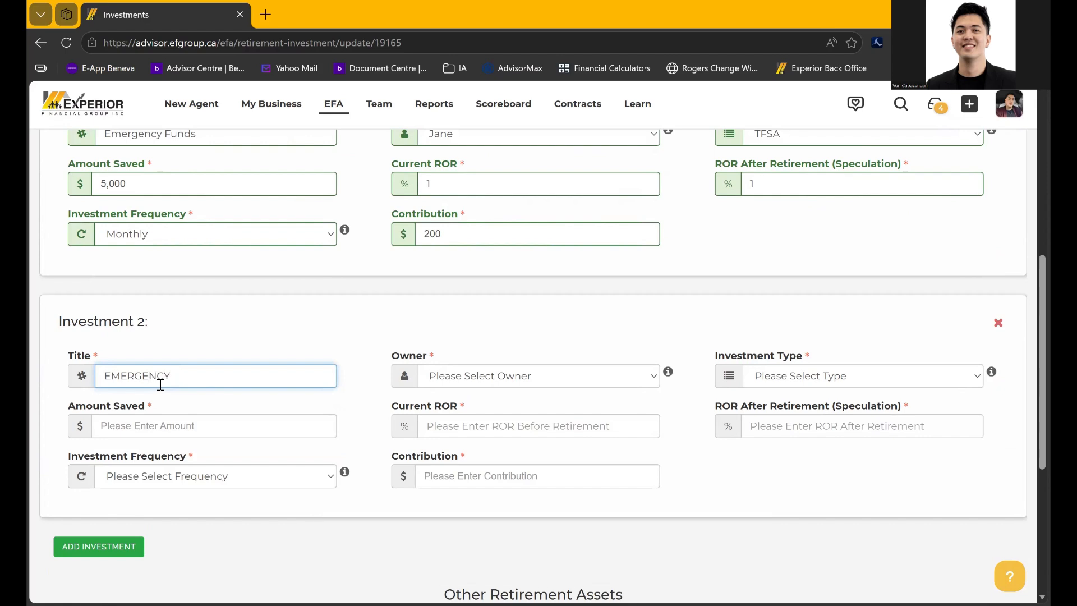
type(" FUNDS")
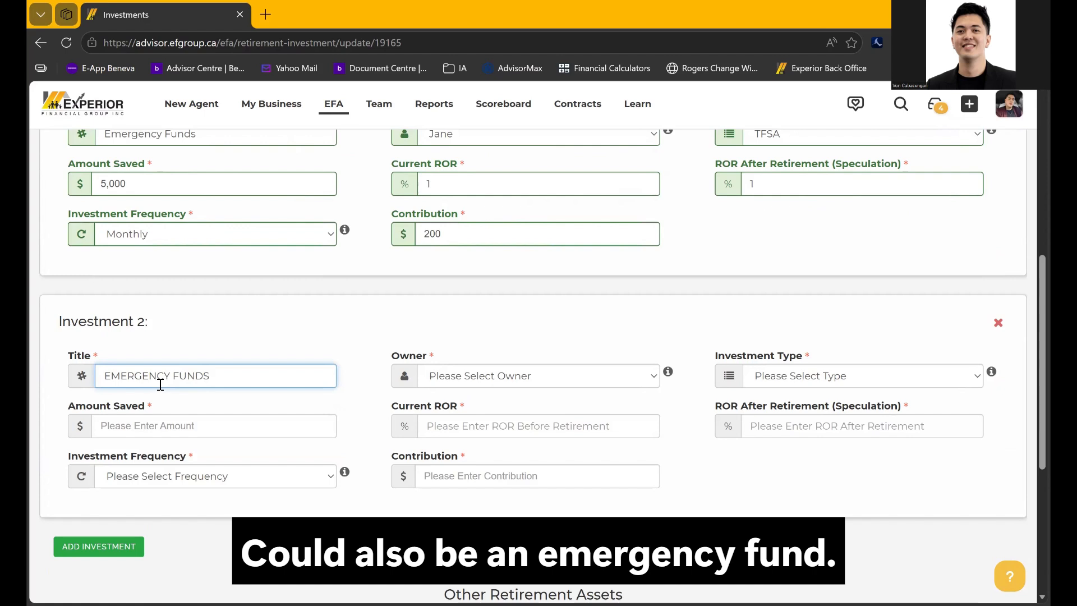
key("BackSpace")
Make the spouse the owner of Investment 2, type Other, with 20,000 saved
left_click(552, 379)
left_click(510, 433)
left_click_drag(812, 391, 806, 388)
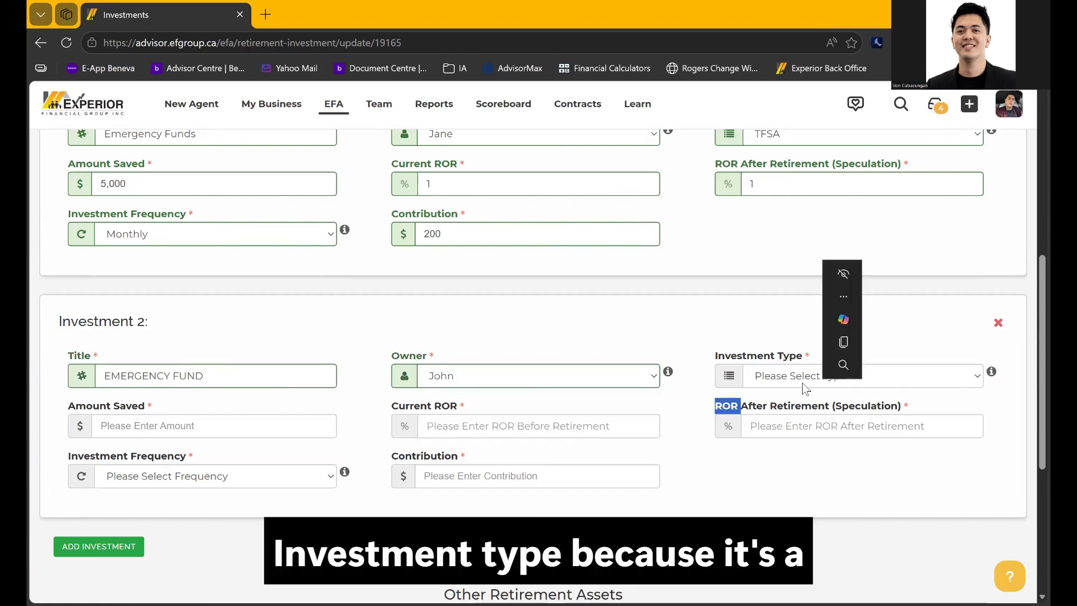
left_click(798, 382)
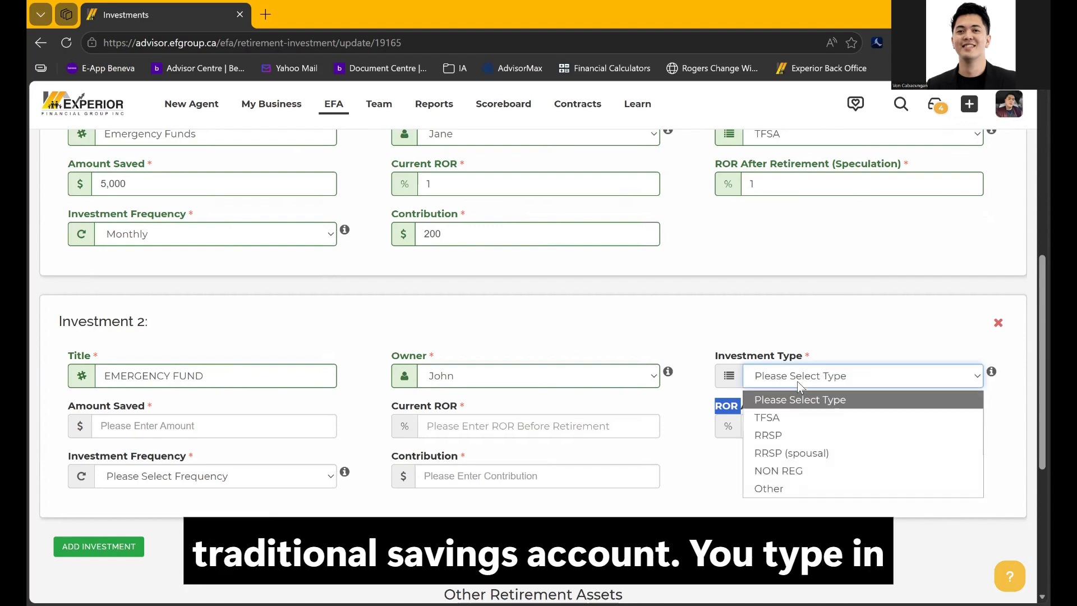
left_click(767, 489)
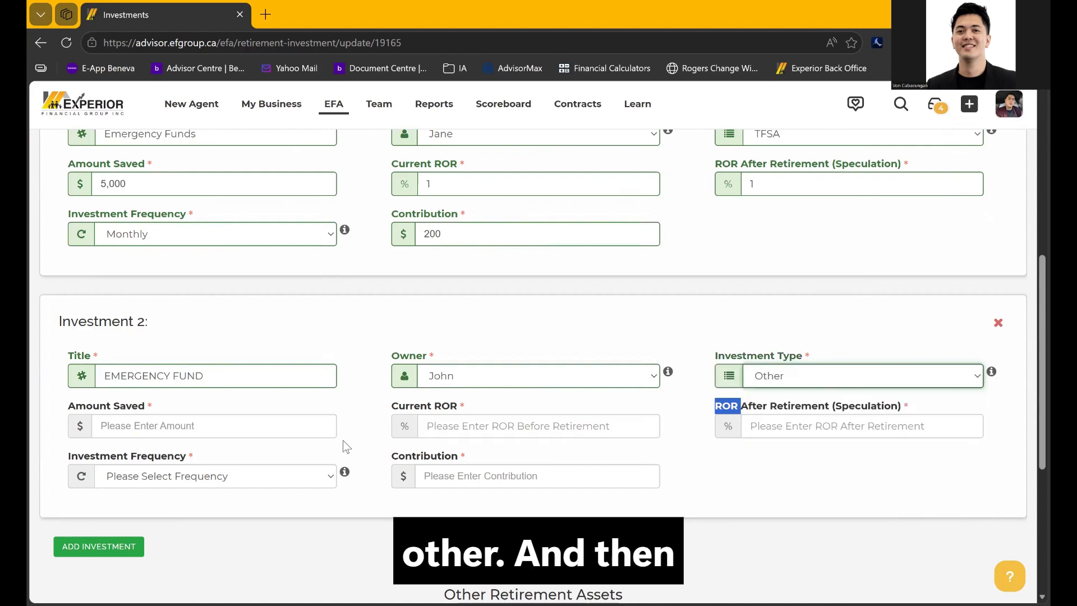
left_click(243, 433)
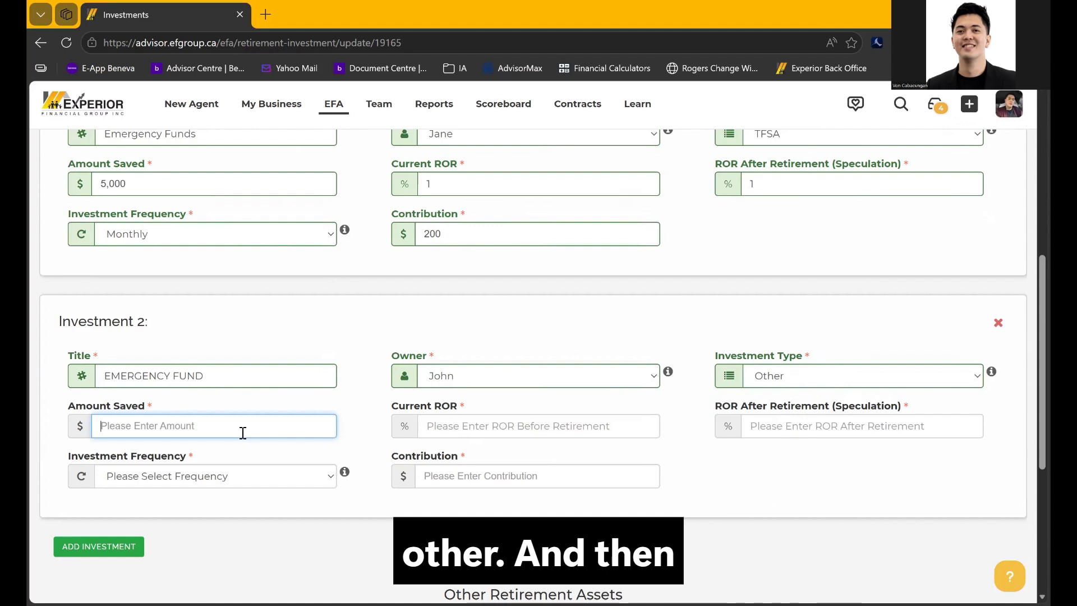
type("200000")
Give Investment 2 rates of return of 1% and 1%, Monthly frequency and a 400 contribution
left_click(494, 428)
type("1")
left_click(862, 434)
type("1")
left_click(709, 455)
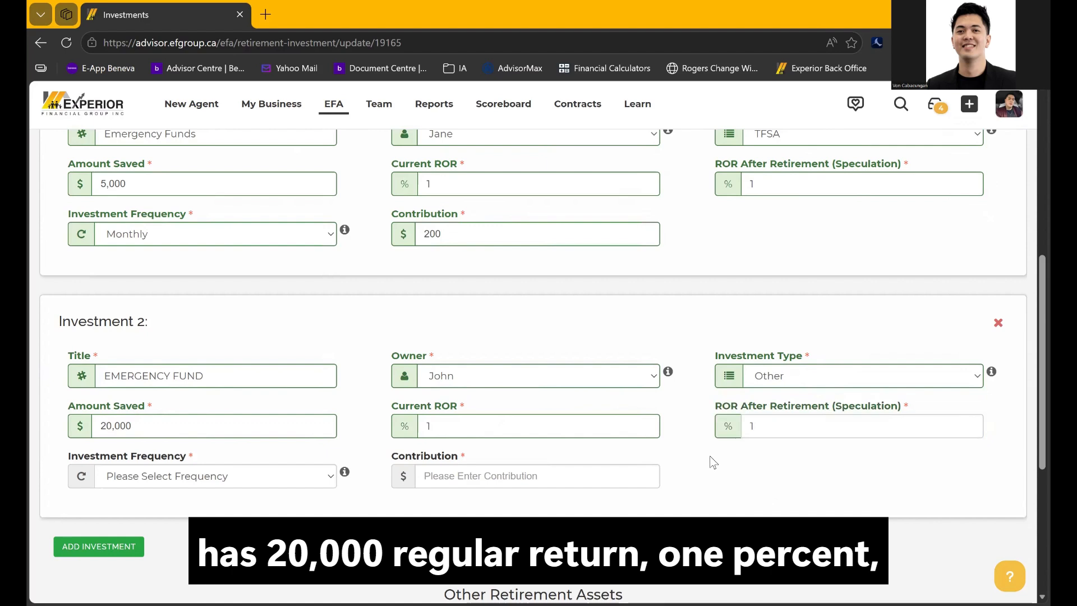
left_click(214, 481)
left_click(120, 514)
left_click(461, 483)
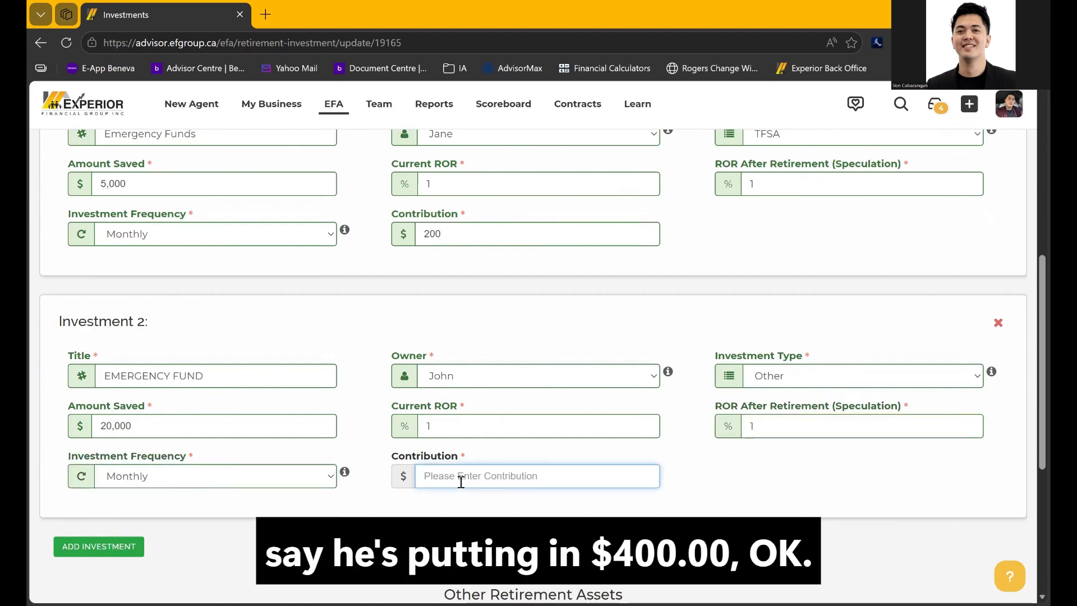
type("400")
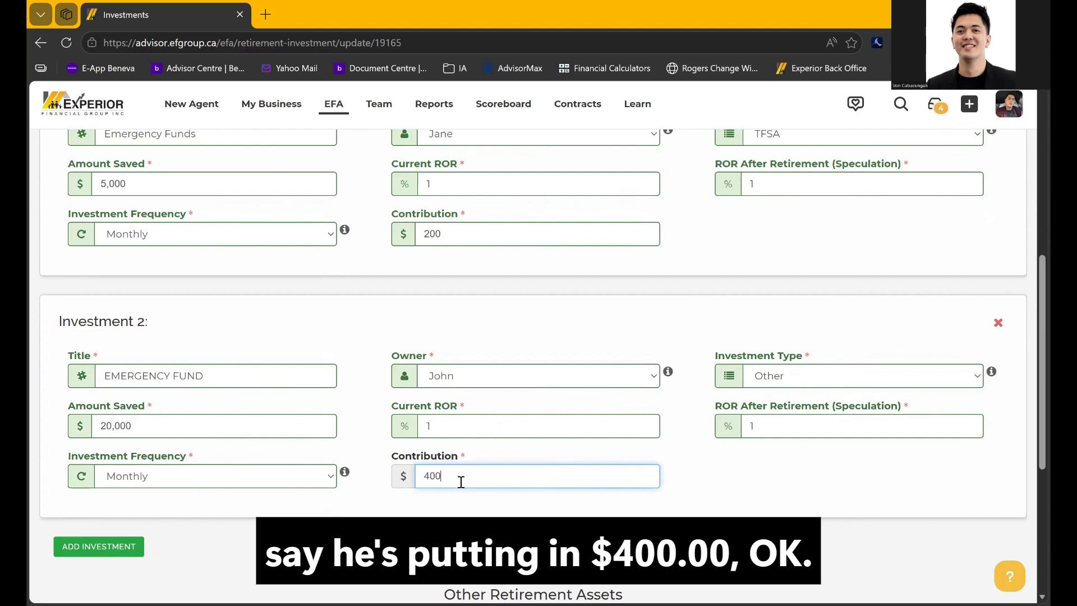
left_click(464, 511)
scroll(465, 510, "down", 3)
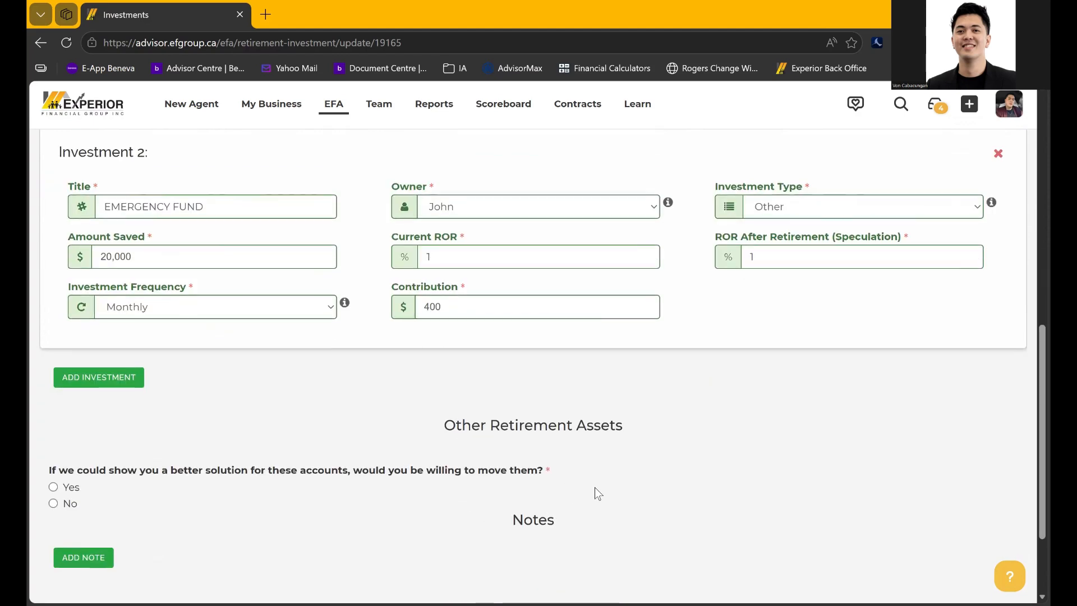
scroll(324, 397, "up", 6)
scroll(325, 398, "down", 2)
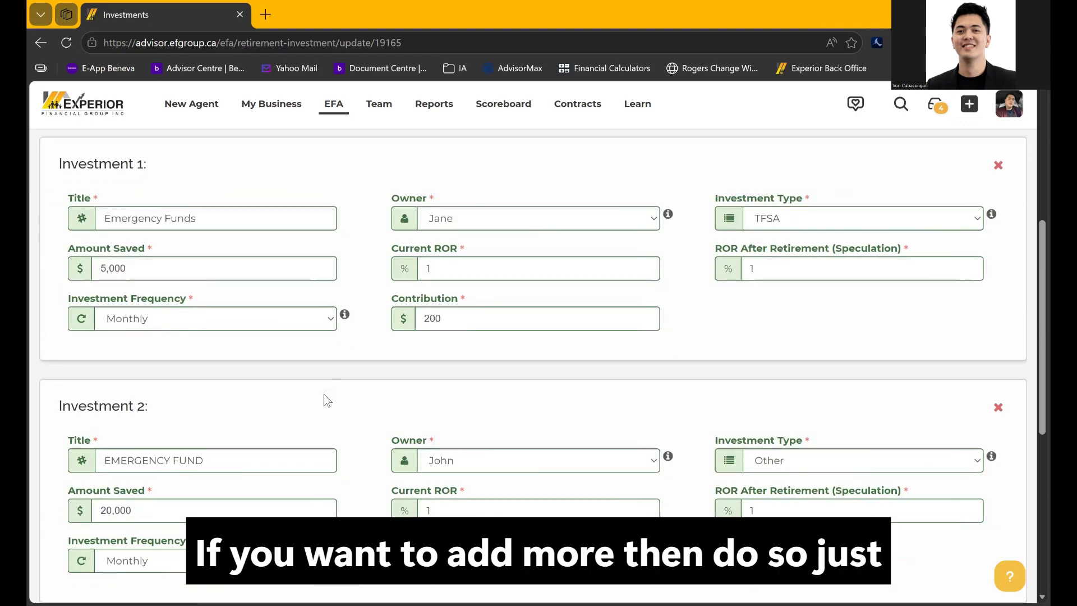
scroll(325, 393, "down", 2)
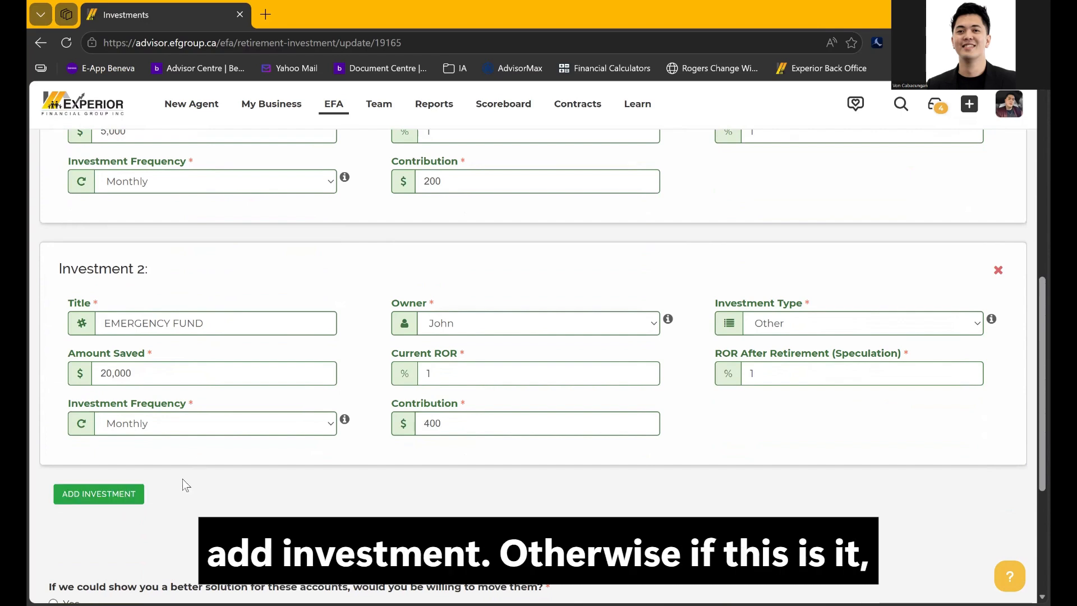
scroll(296, 446, "up", 2)
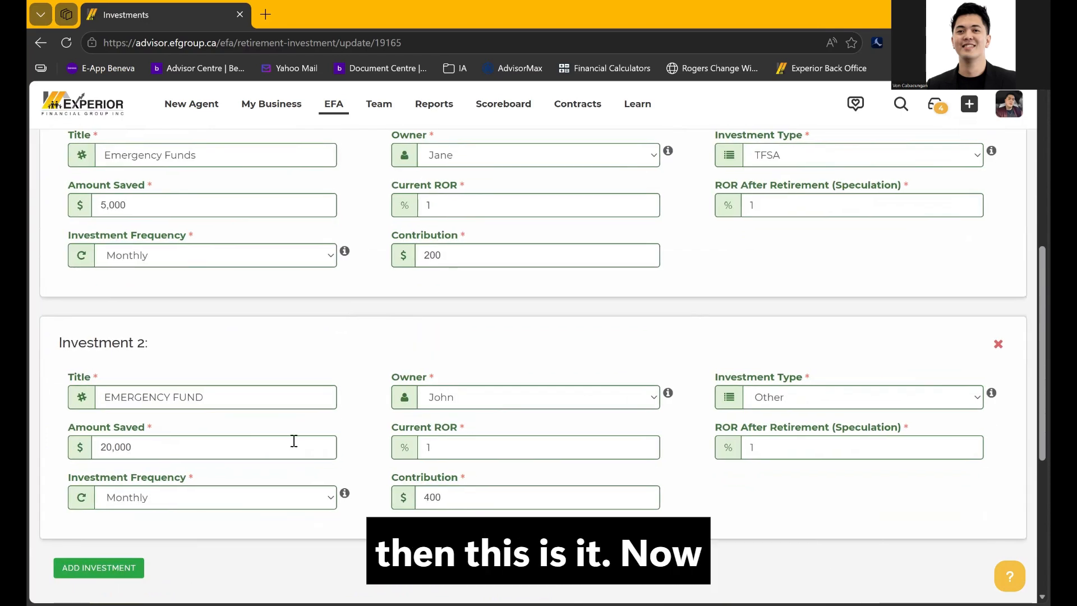
scroll(294, 442, "down", 1)
scroll(294, 442, "down", 4)
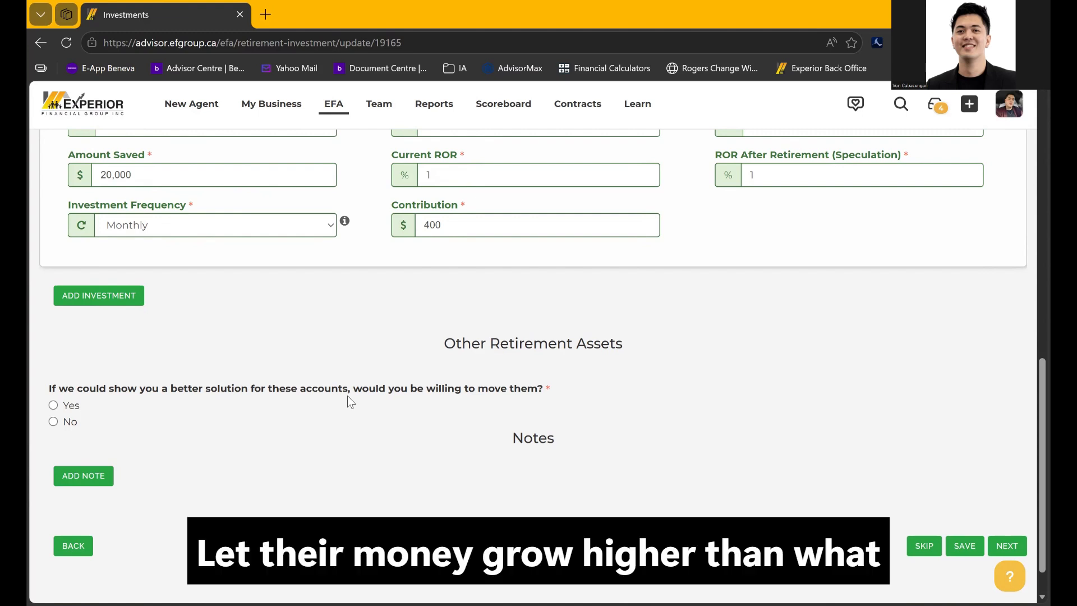
scroll(498, 284, "up", 6)
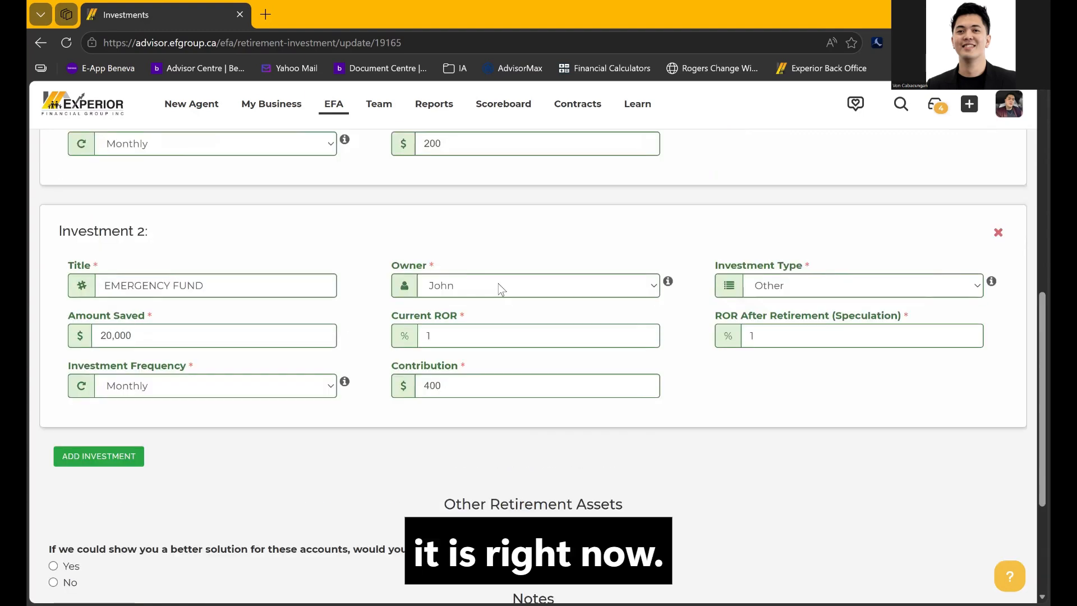
scroll(498, 284, "down", 7)
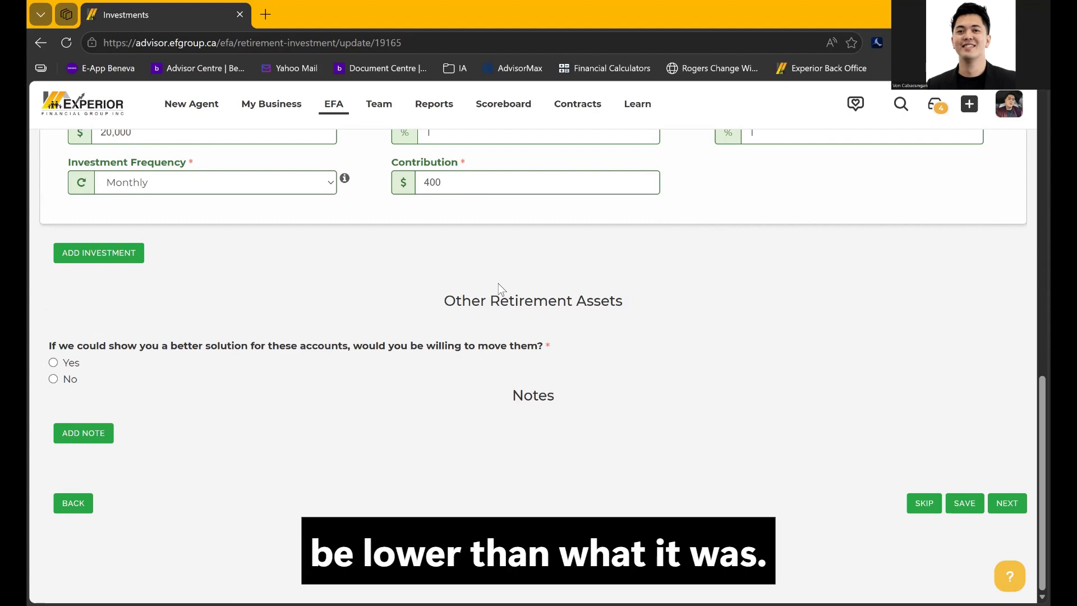
scroll(498, 284, "up", 3)
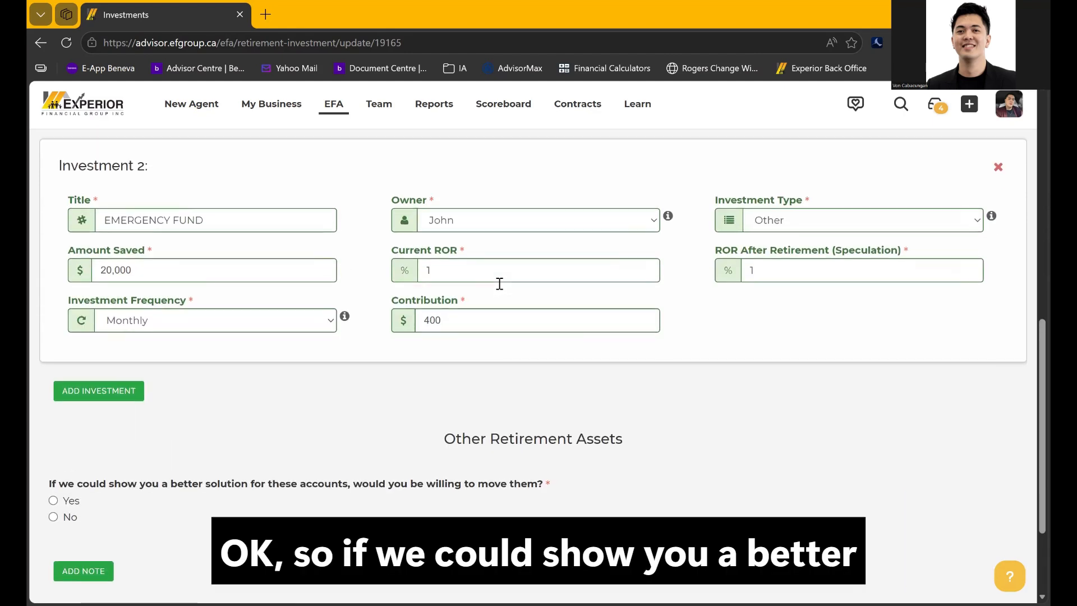
scroll(498, 284, "down", 2)
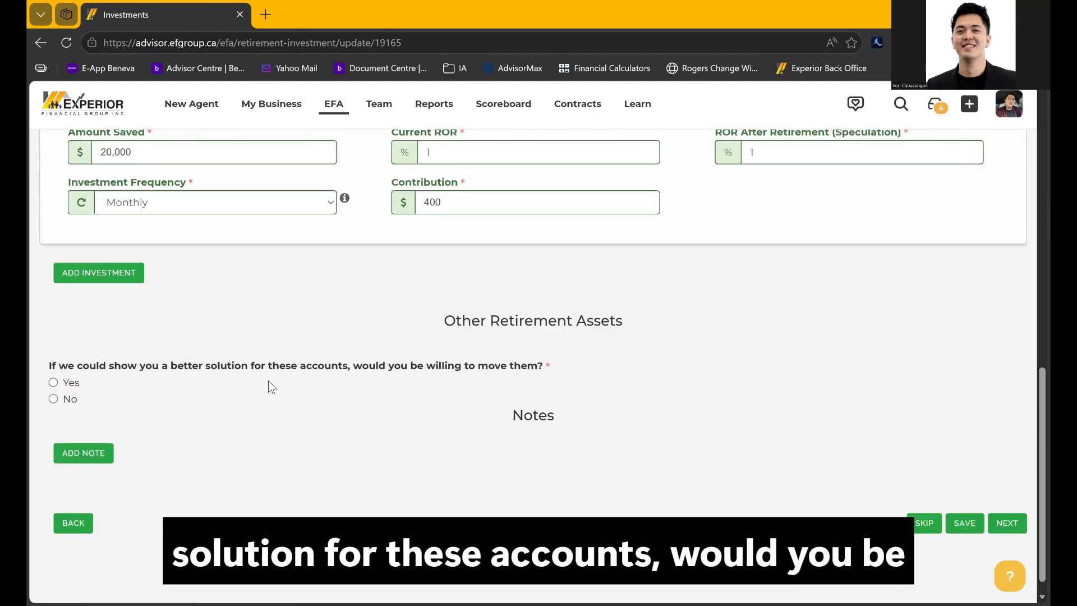
Answer Yes to moving the accounts, save the investments and continue to Education Needs
left_click(53, 382)
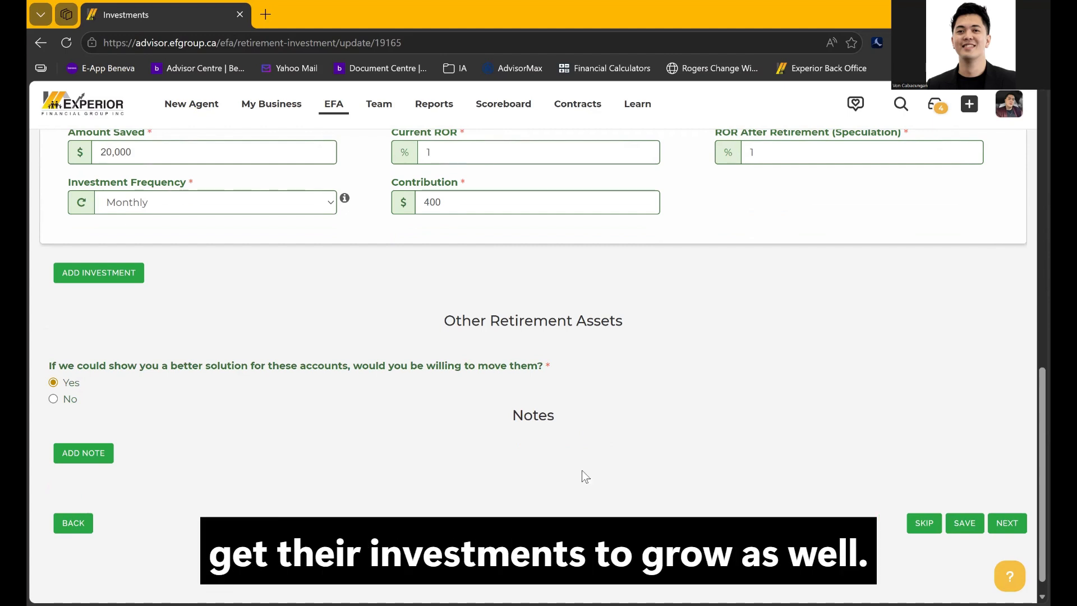
left_click(964, 523)
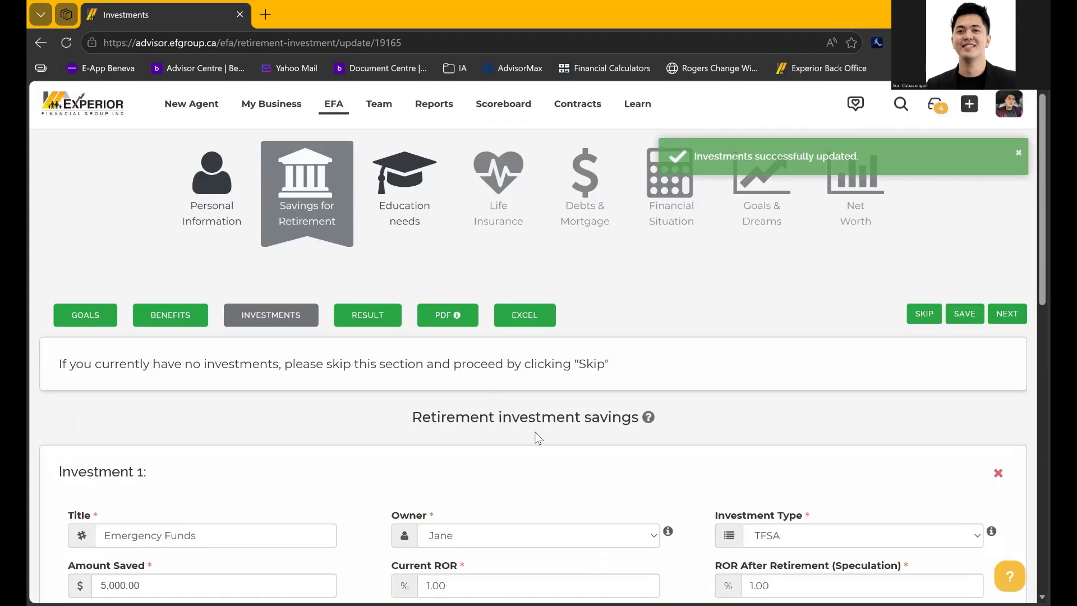
left_click(1004, 315)
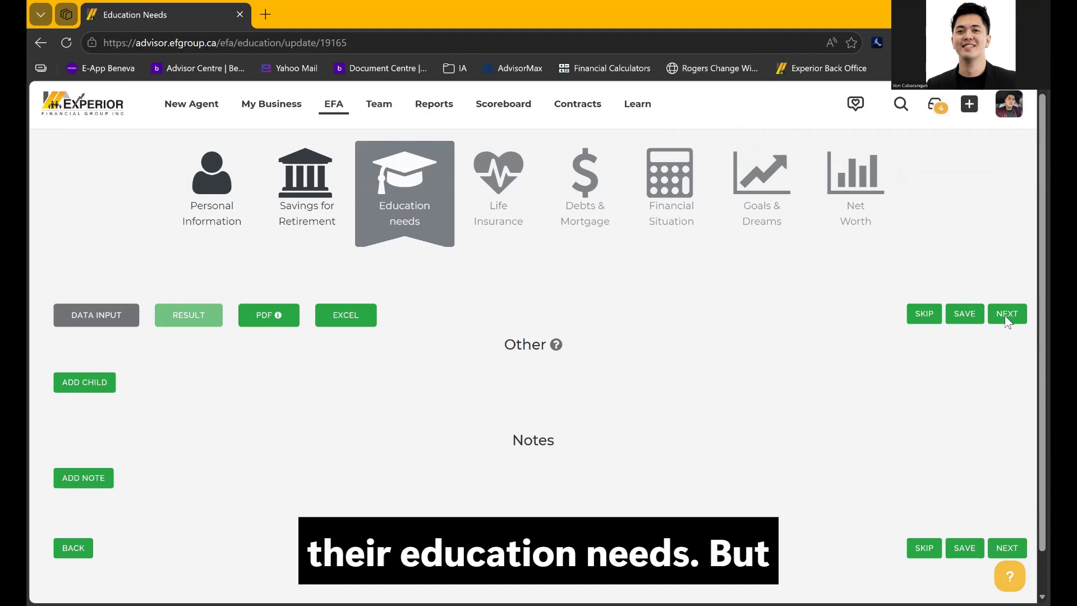
Scroll down the Education Needs page to confirm no children are listed yet
scroll(720, 391, "down", 1)
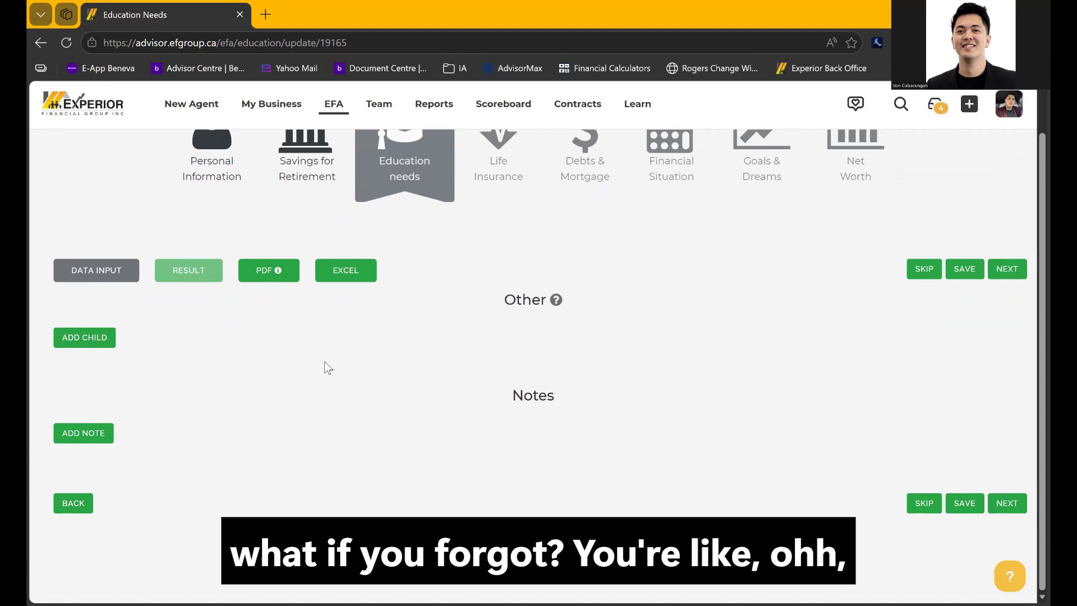
Add Child 1 to the education plan and enter the child's first and last name
left_click(93, 338)
scroll(332, 406, "down", 2)
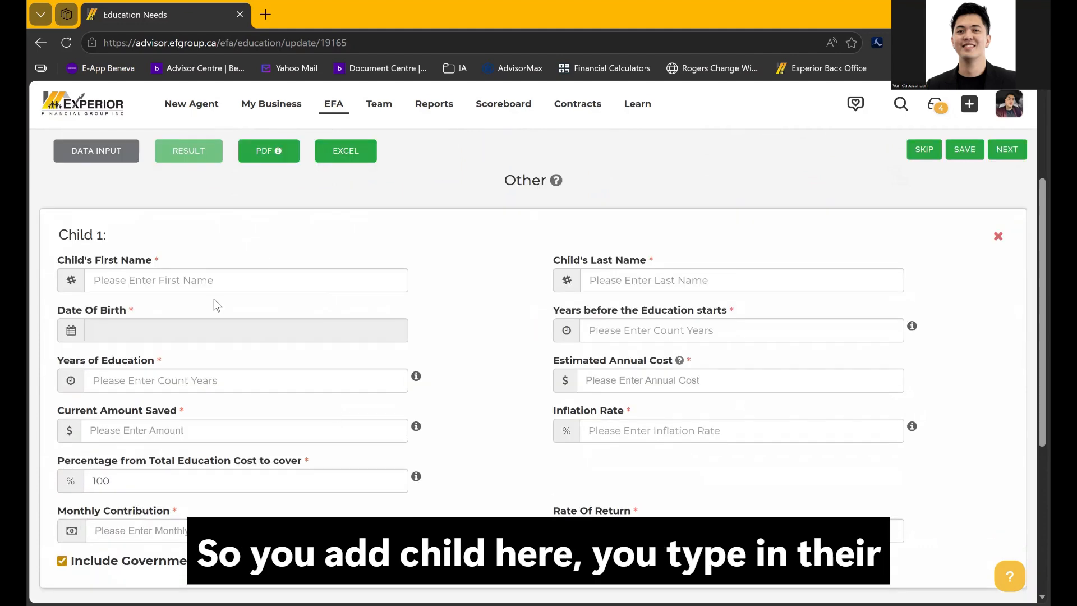
scroll(129, 385, "down", 1)
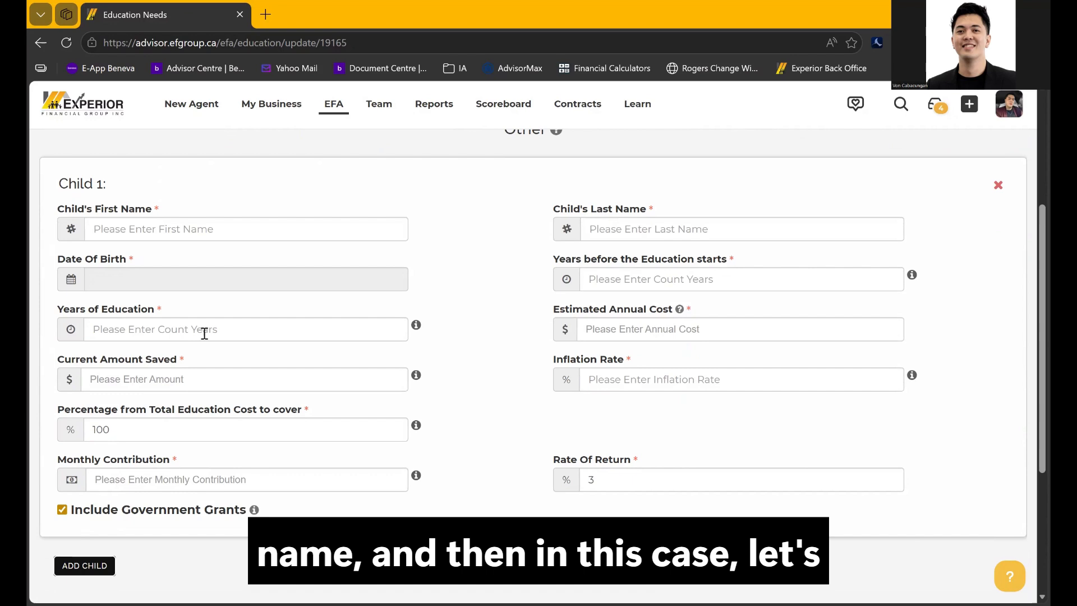
left_click(148, 235)
type("James")
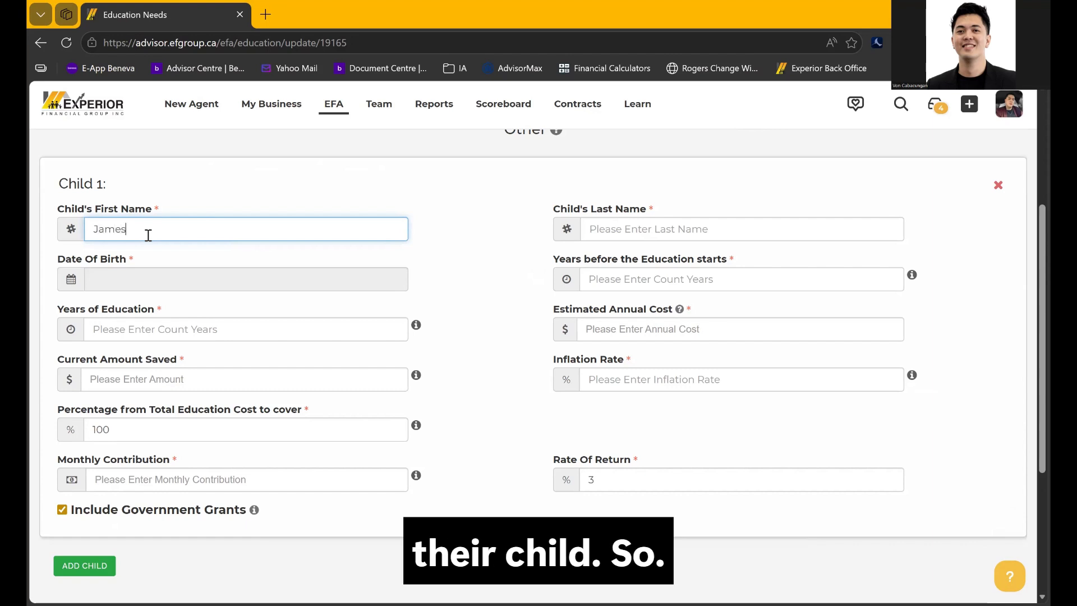
left_click(596, 237)
type("Doe")
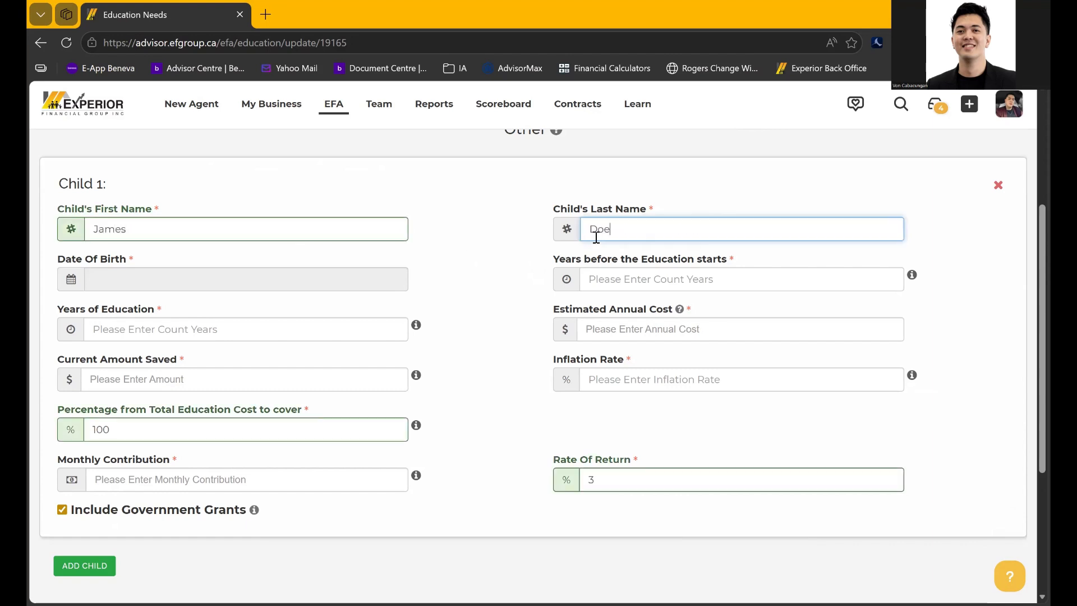
Set Child 1's birth date to 2016-02-01, giving 8 years before education starts
left_click(288, 275)
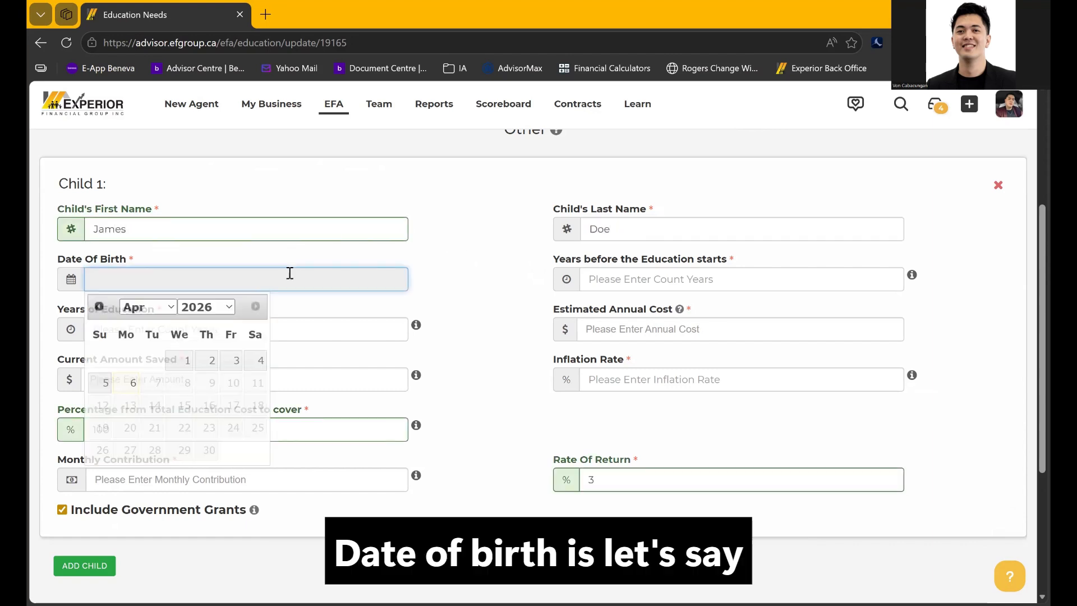
left_click(198, 317)
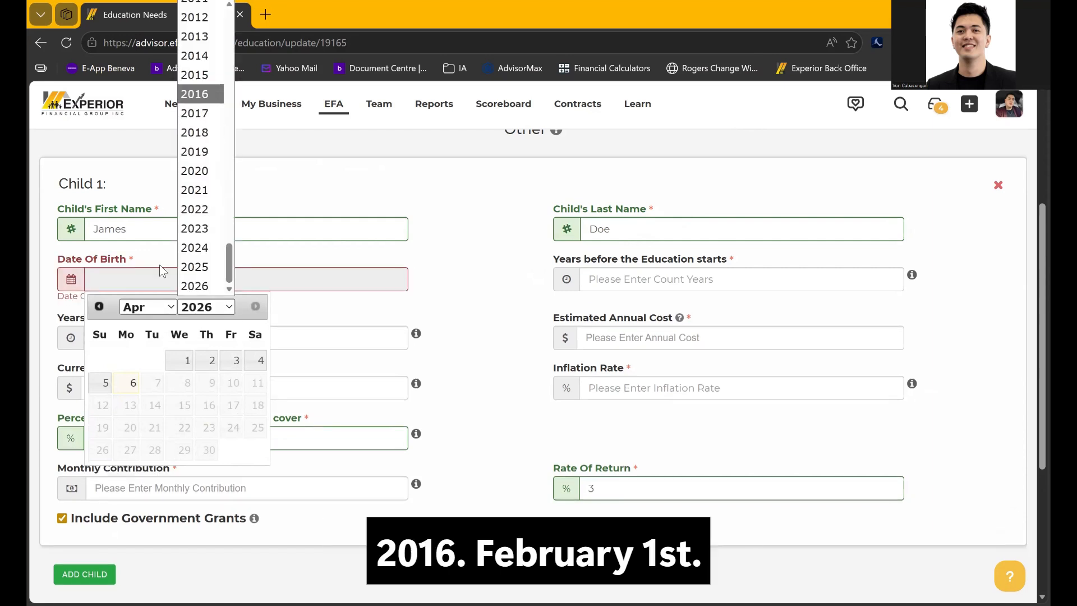
left_click(195, 93)
left_click(148, 307)
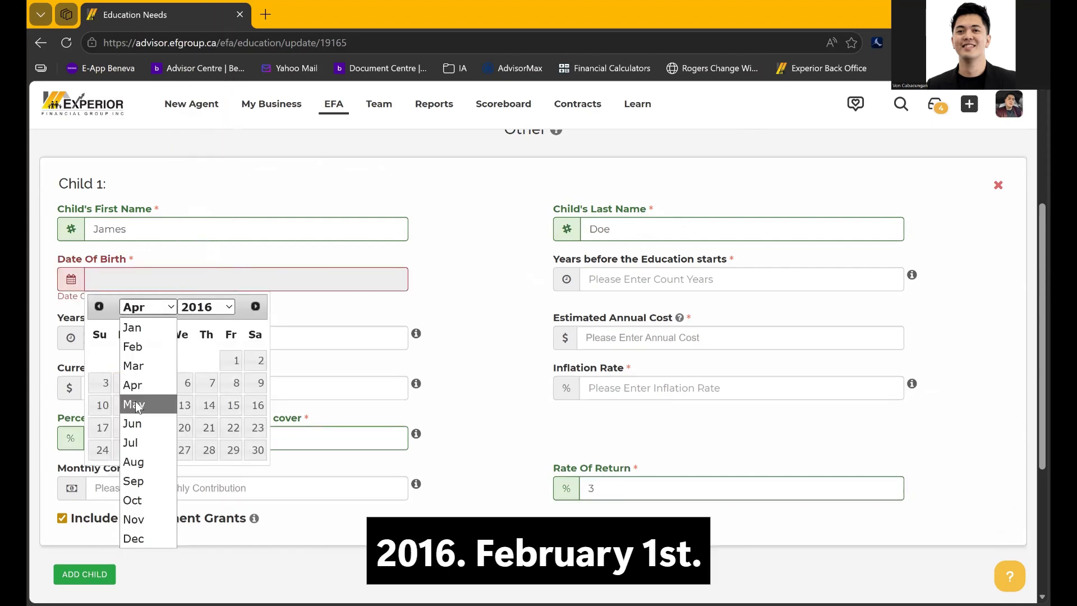
left_click(140, 349)
left_click(125, 360)
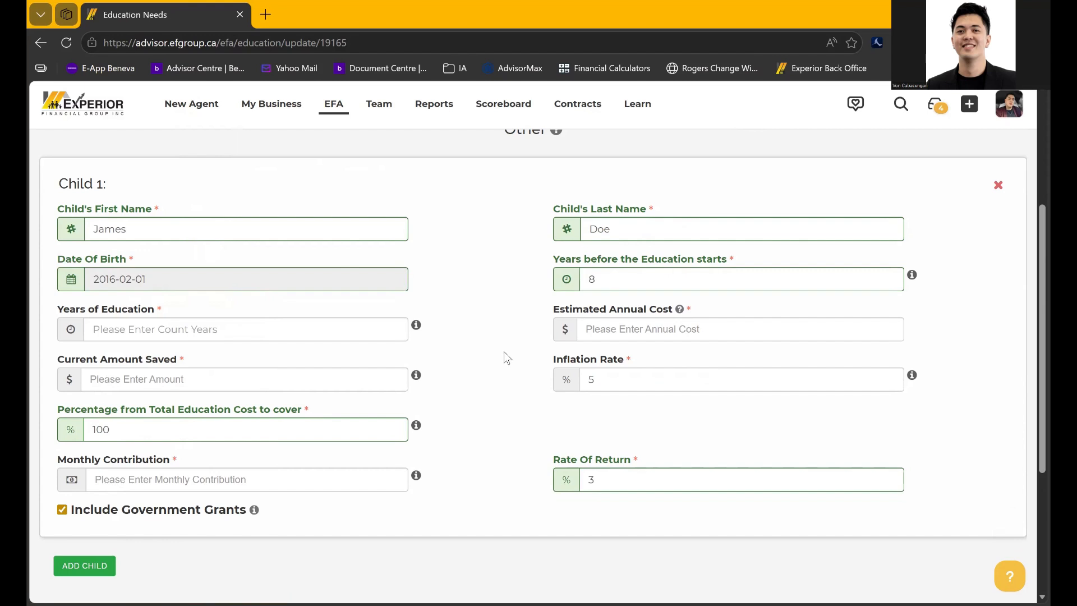
left_click(207, 327)
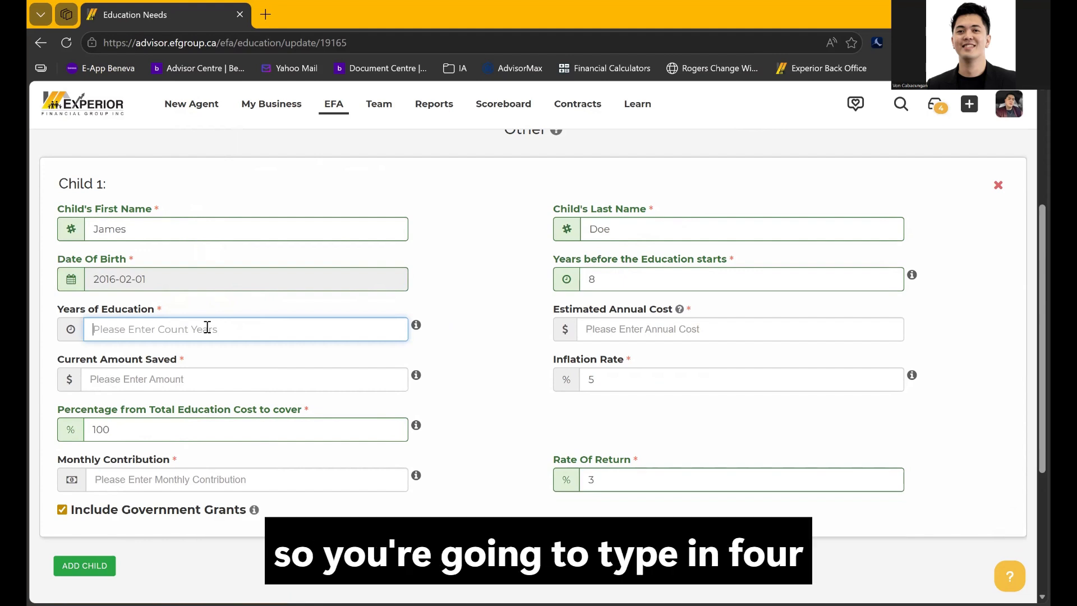
Enter 4 years of education, 4,000 currently saved and a 20,000 estimated annual cost
type("4")
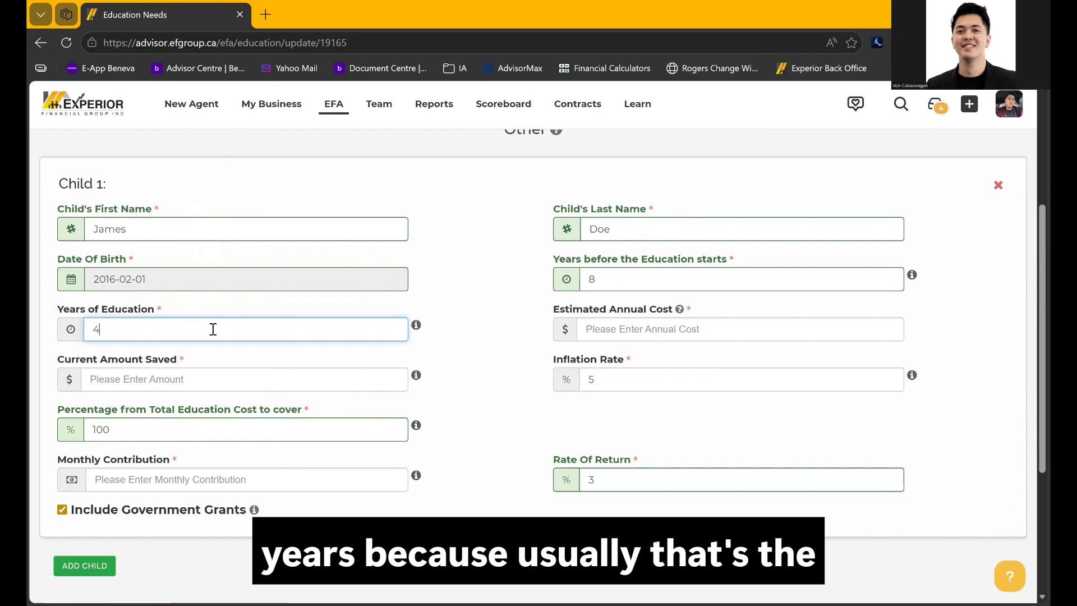
left_click(224, 371)
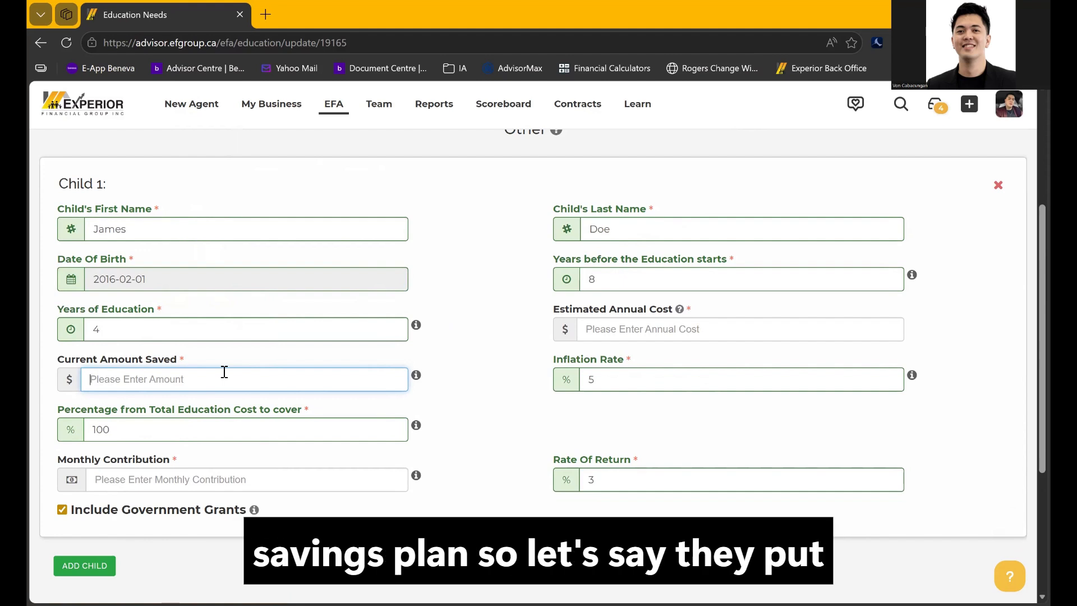
type("4000")
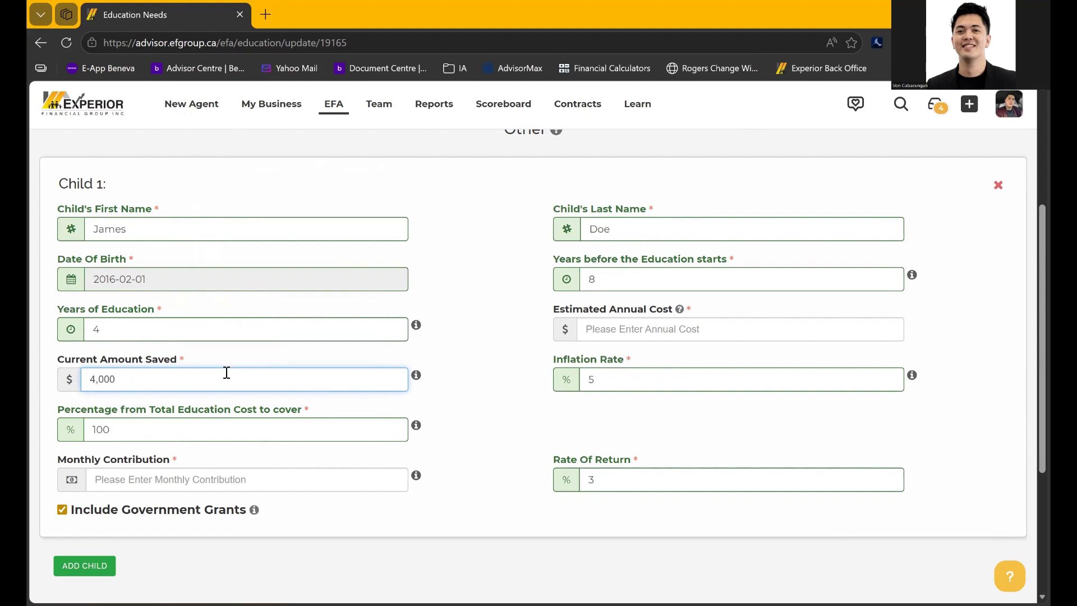
left_click(528, 419)
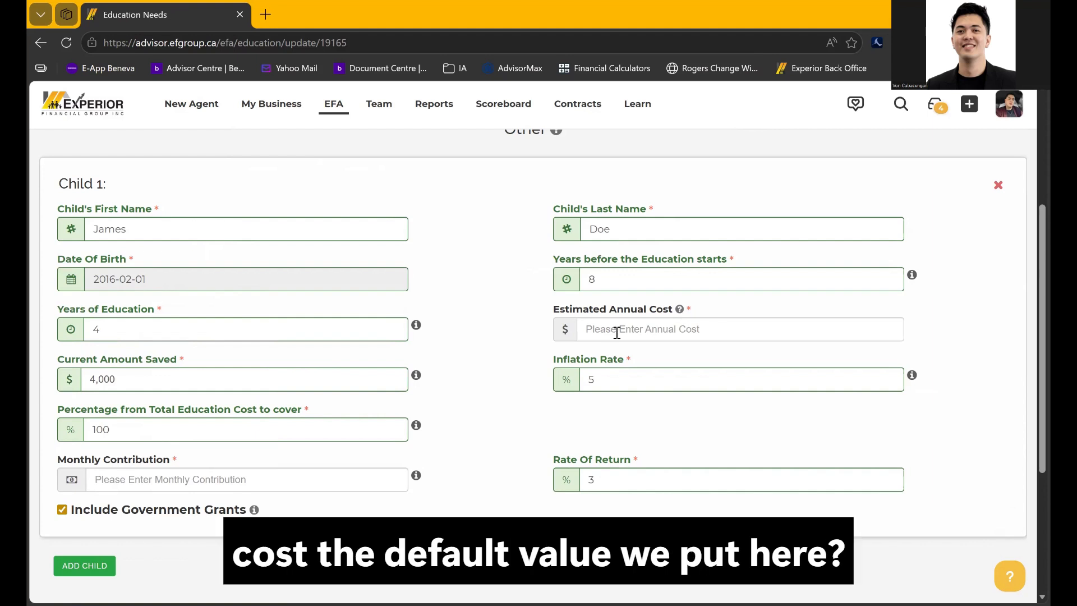
left_click(617, 332)
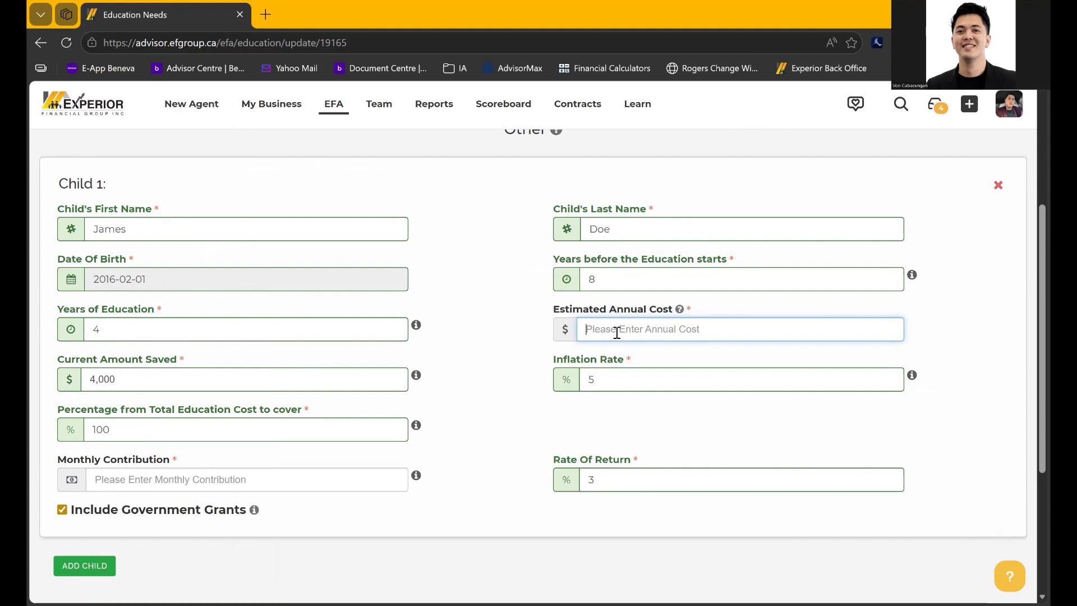
type("15000")
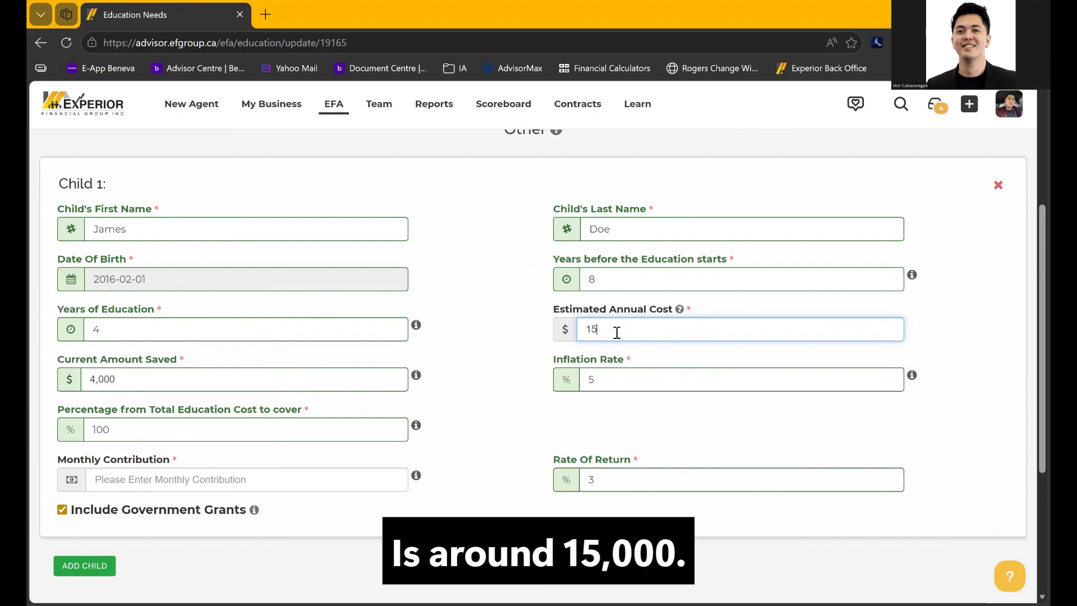
key("BackSpace")
key("BackSpace")
key("BackSpace")
key("BackSpace")
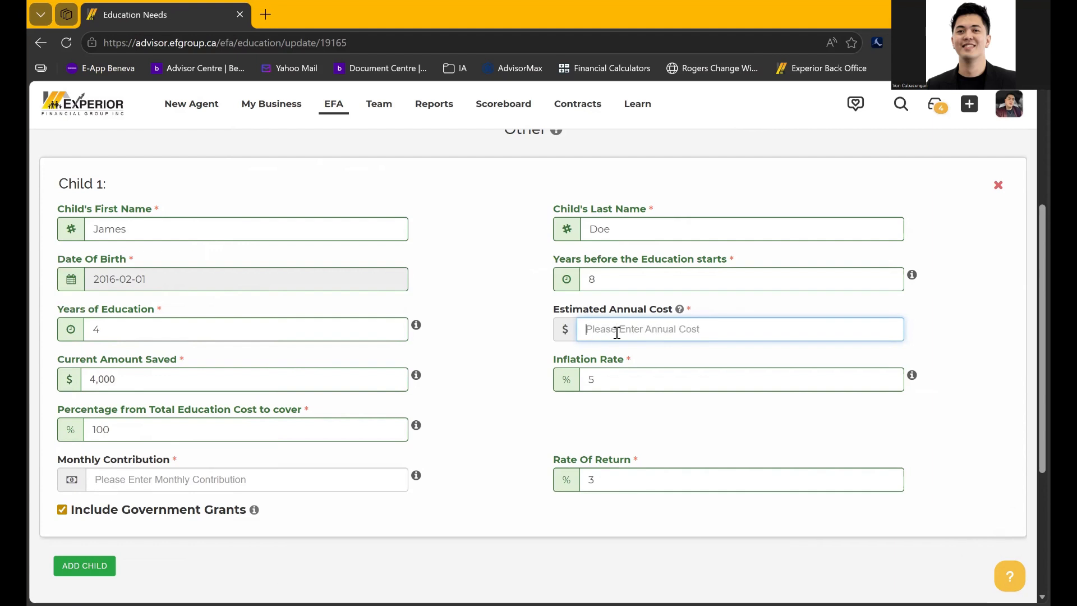
type("200000")
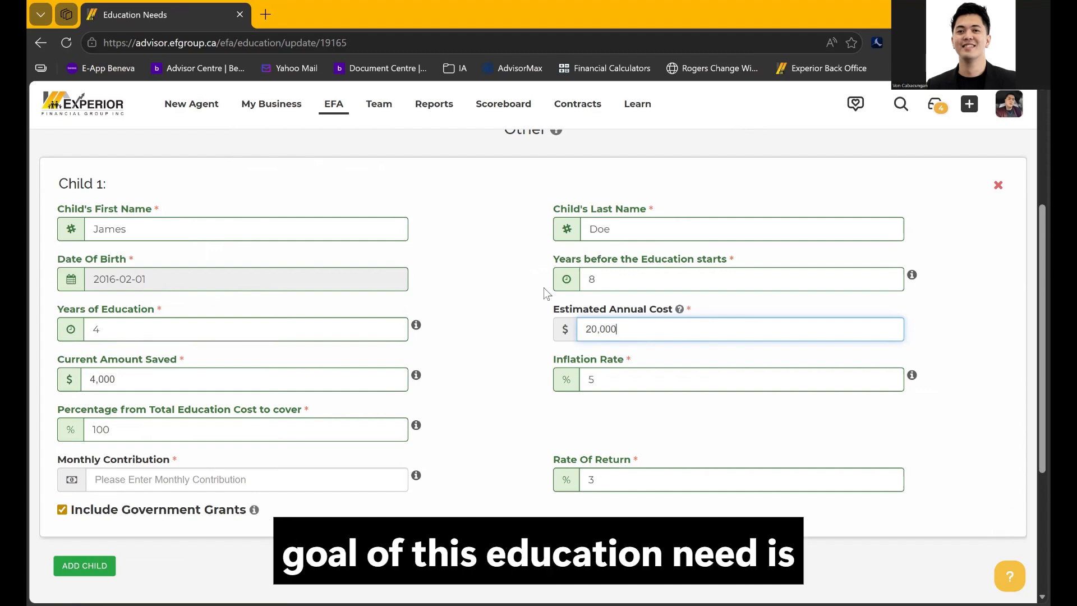
Set Child 1's monthly contribution to 100
scroll(503, 303, "up", 3)
scroll(503, 304, "down", 3)
scroll(503, 304, "down", 1)
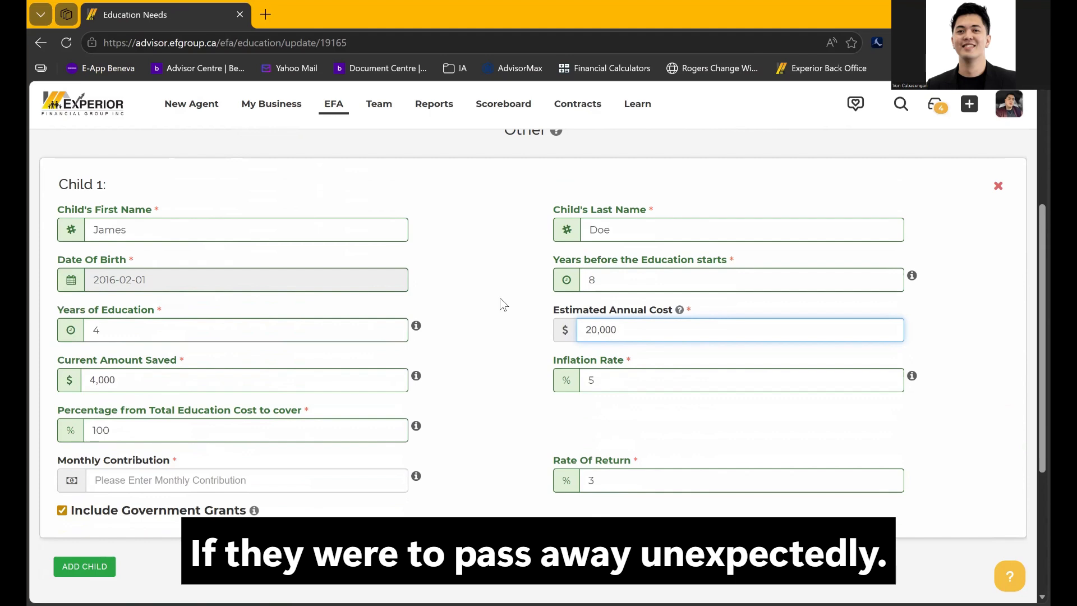
scroll(503, 305, "down", 2)
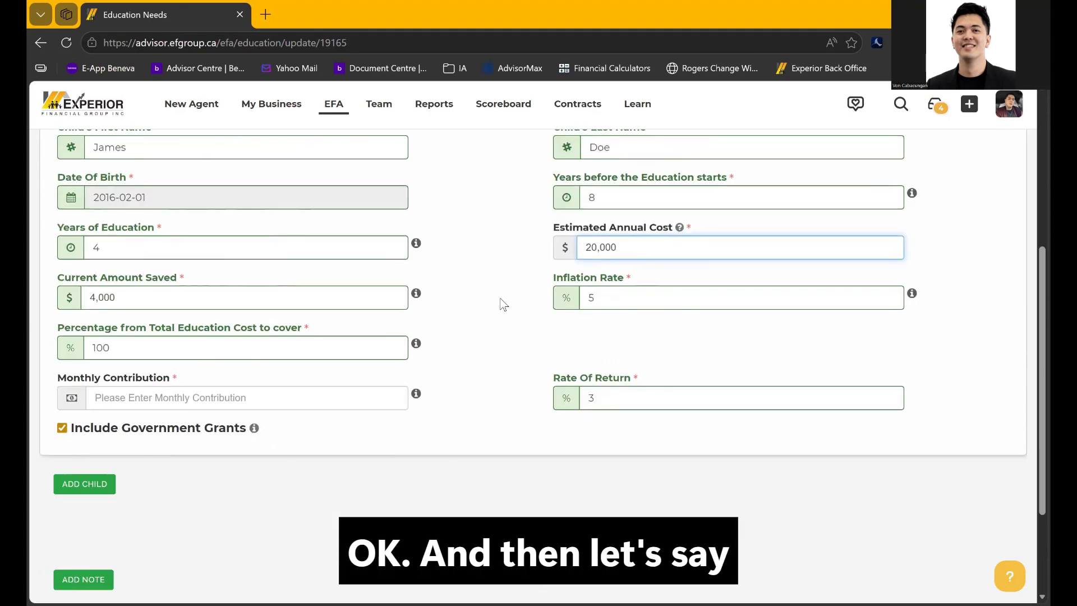
left_click(354, 393)
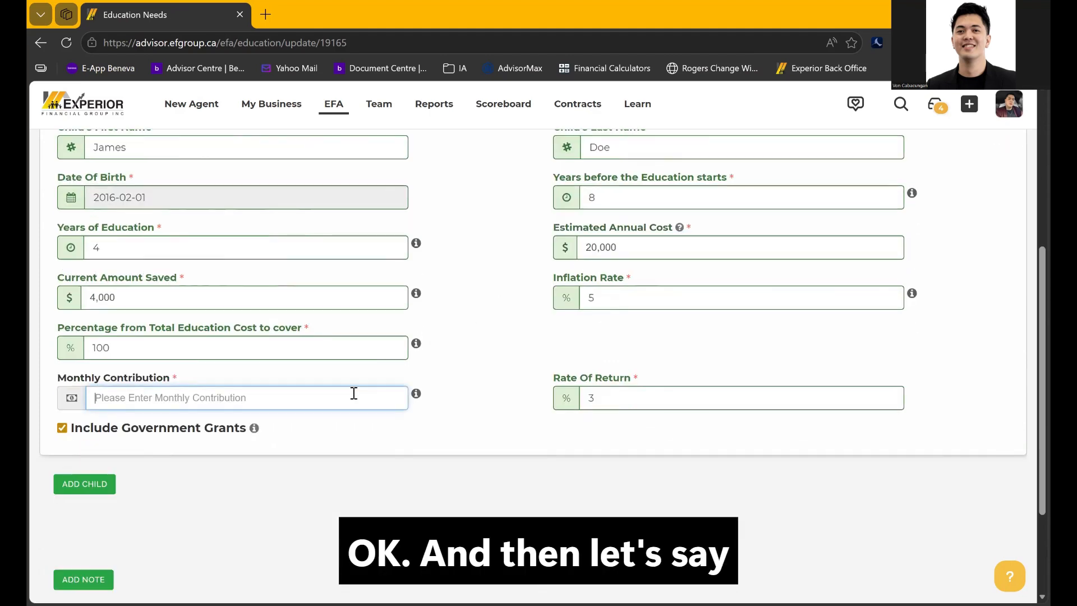
type("100")
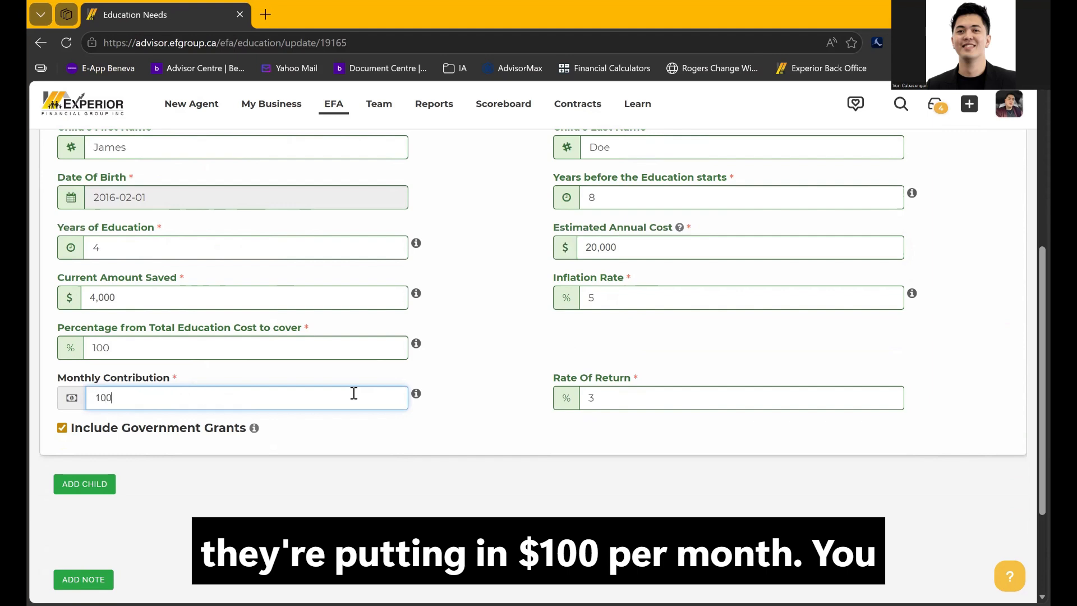
left_click(513, 370)
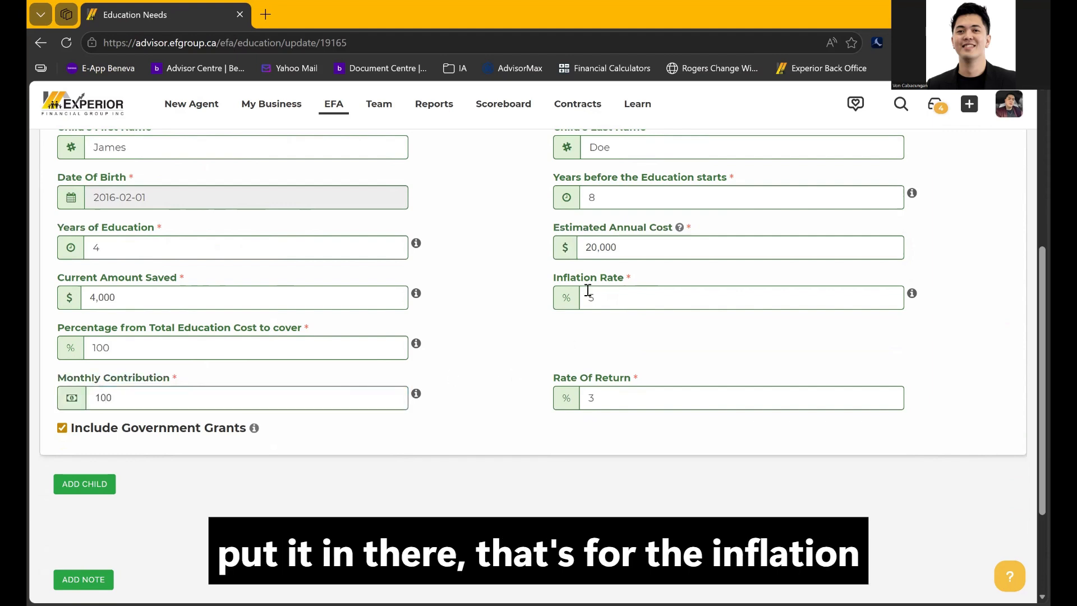
Review the preset rate of return, inflation and annual cost, then delete the Child 1 entry
left_click(602, 405)
left_click(609, 298)
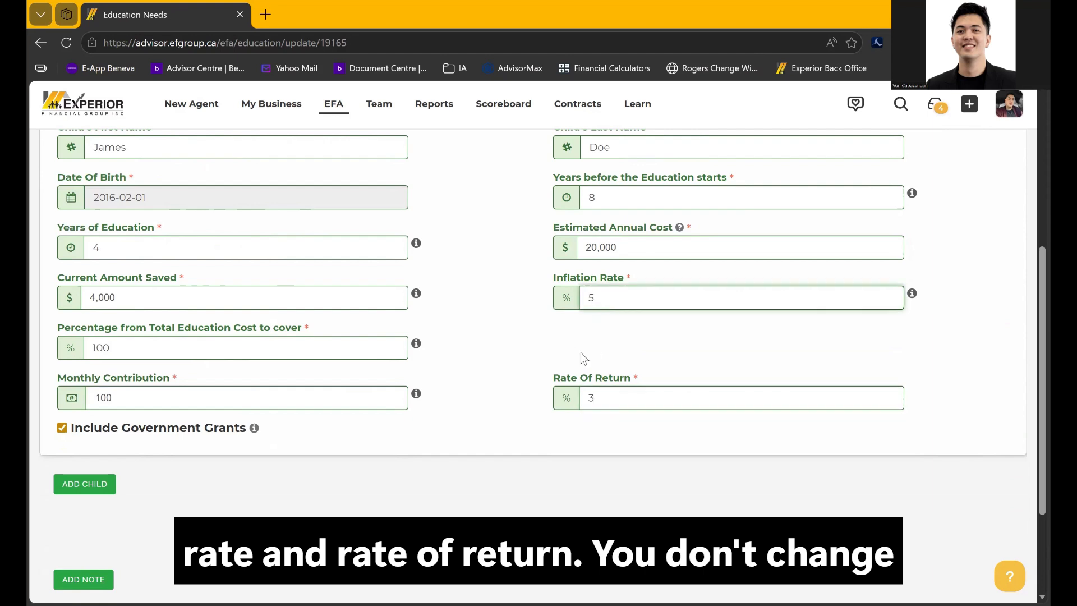
scroll(582, 352, "up", 2)
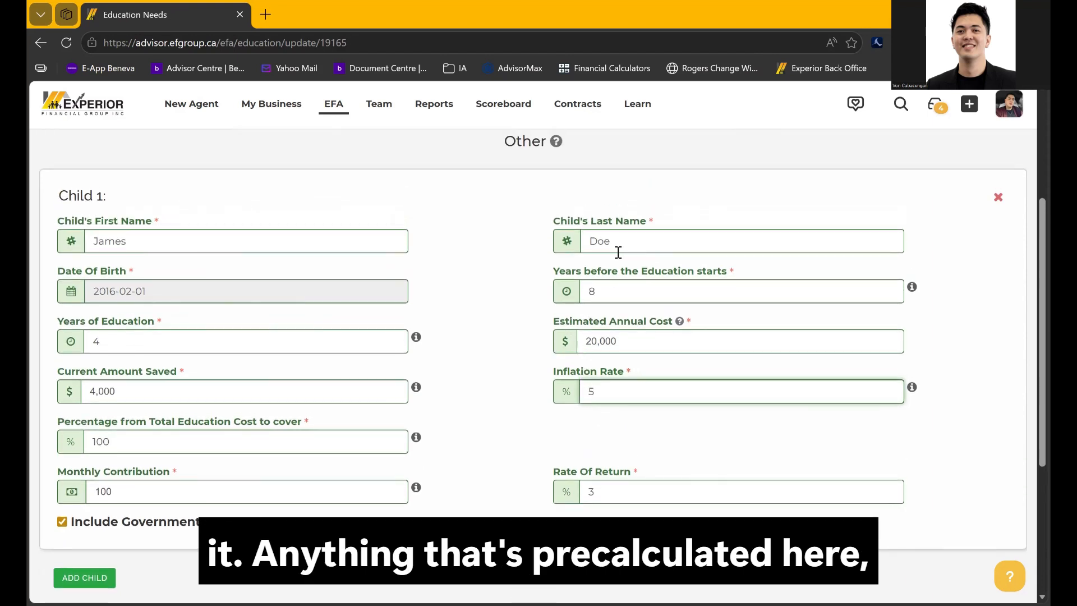
left_click(631, 345)
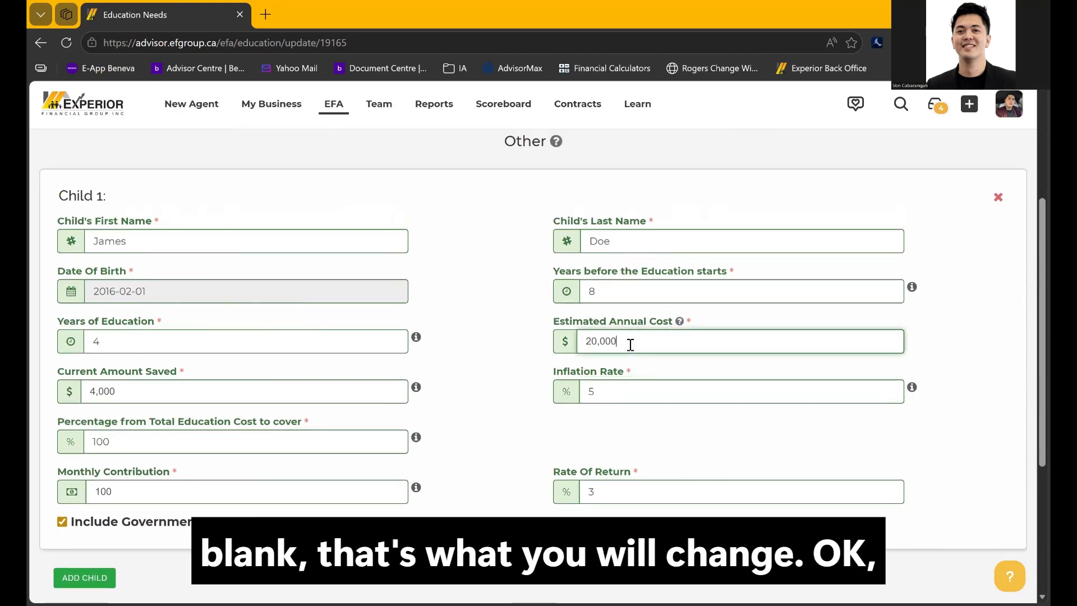
scroll(486, 351, "down", 3)
scroll(487, 351, "up", 2)
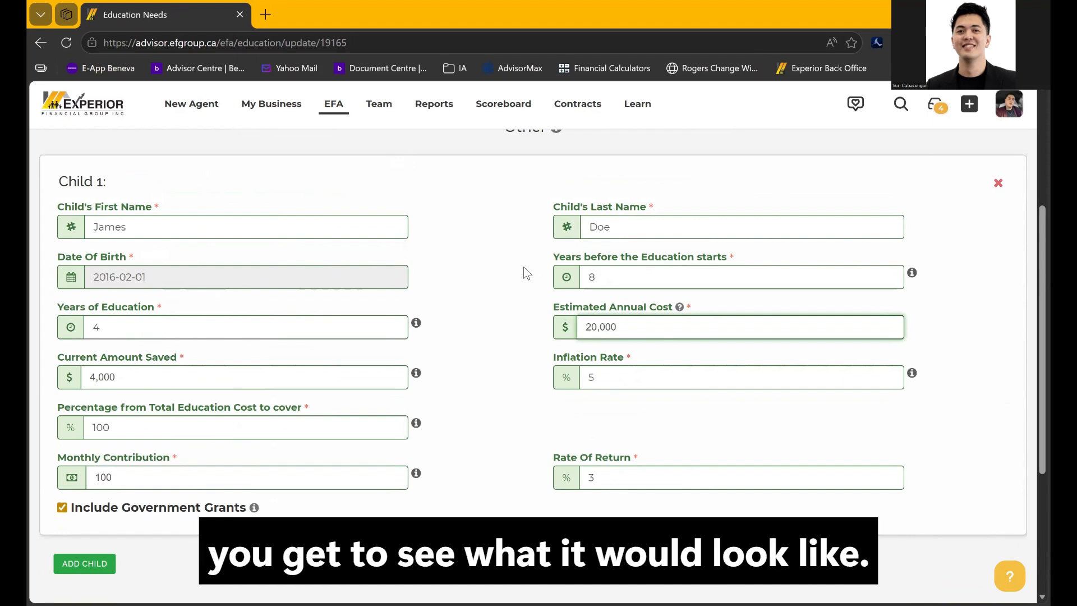
scroll(524, 268, "up", 1)
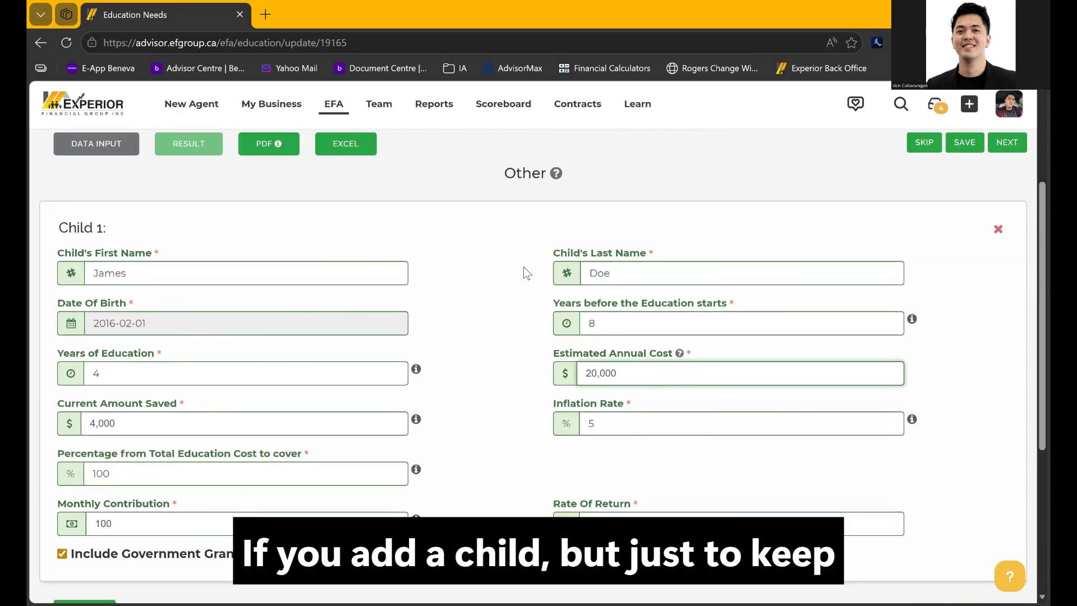
scroll(524, 267, "up", 1)
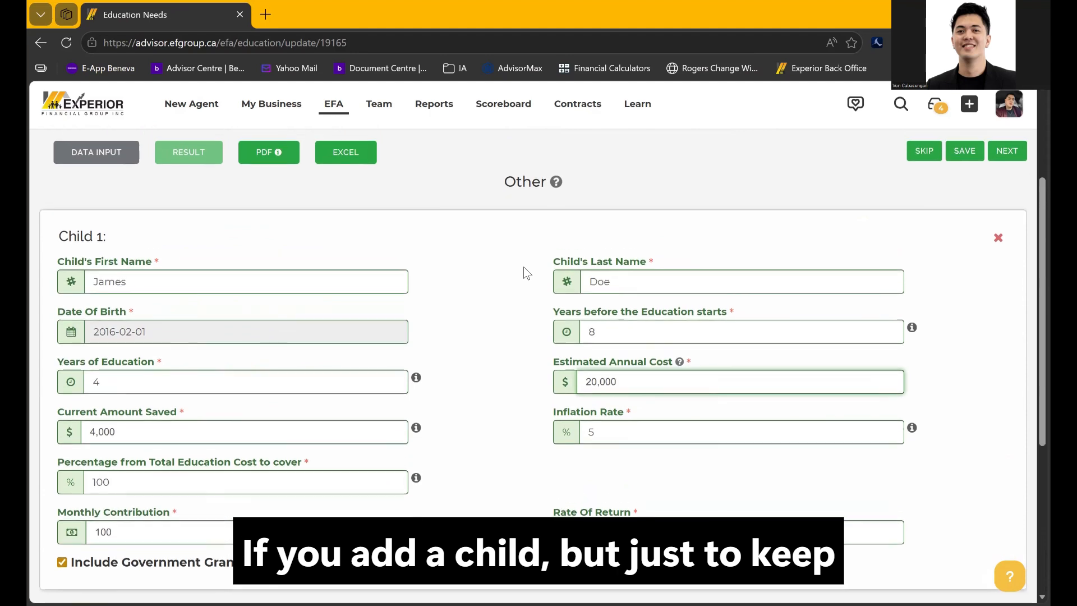
scroll(523, 267, "down", 3)
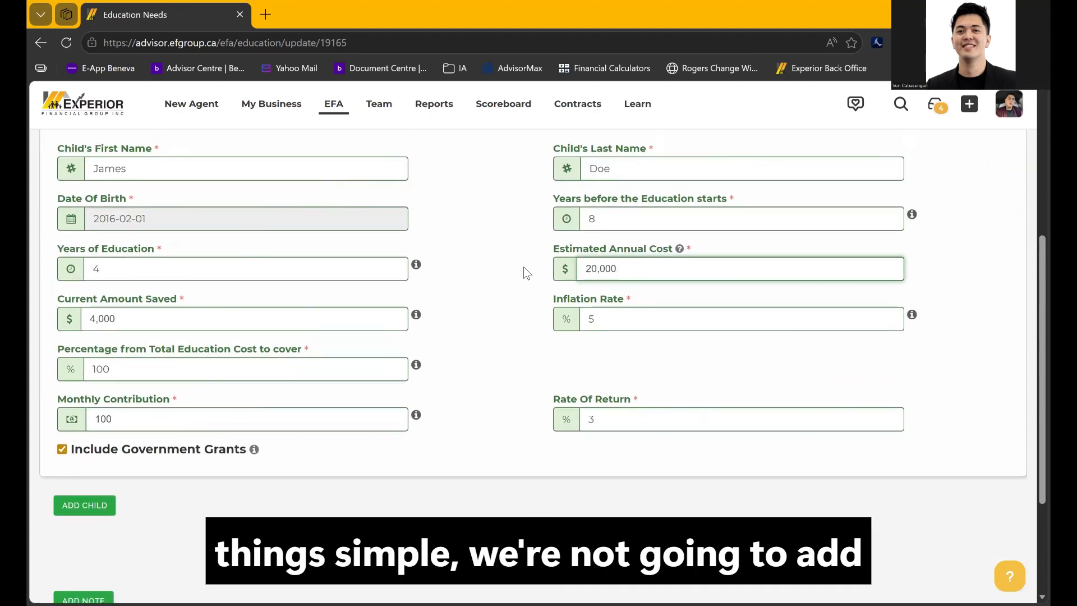
scroll(523, 267, "up", 3)
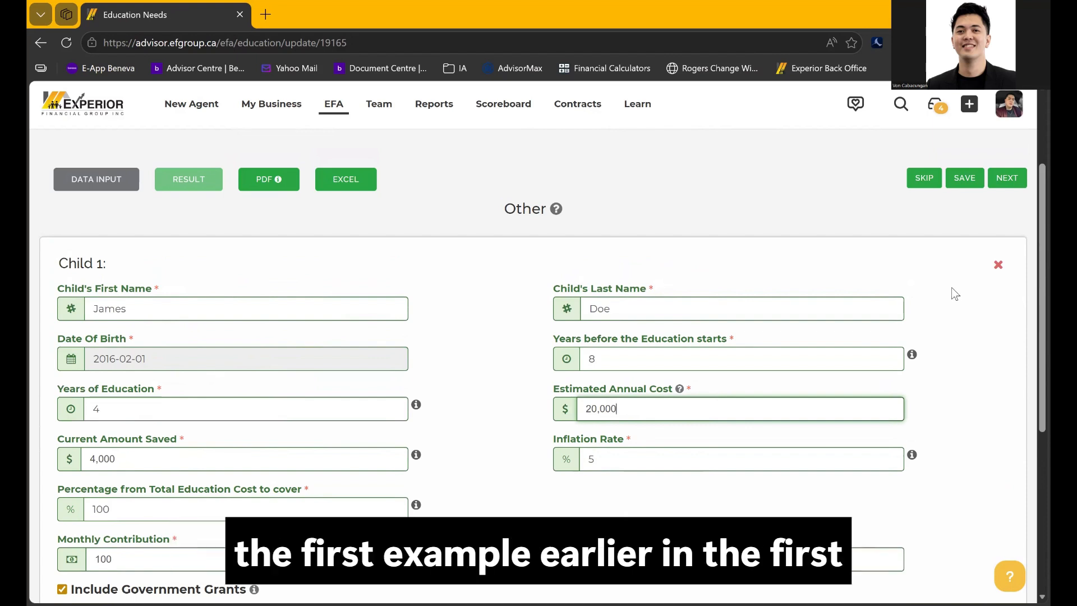
left_click(998, 265)
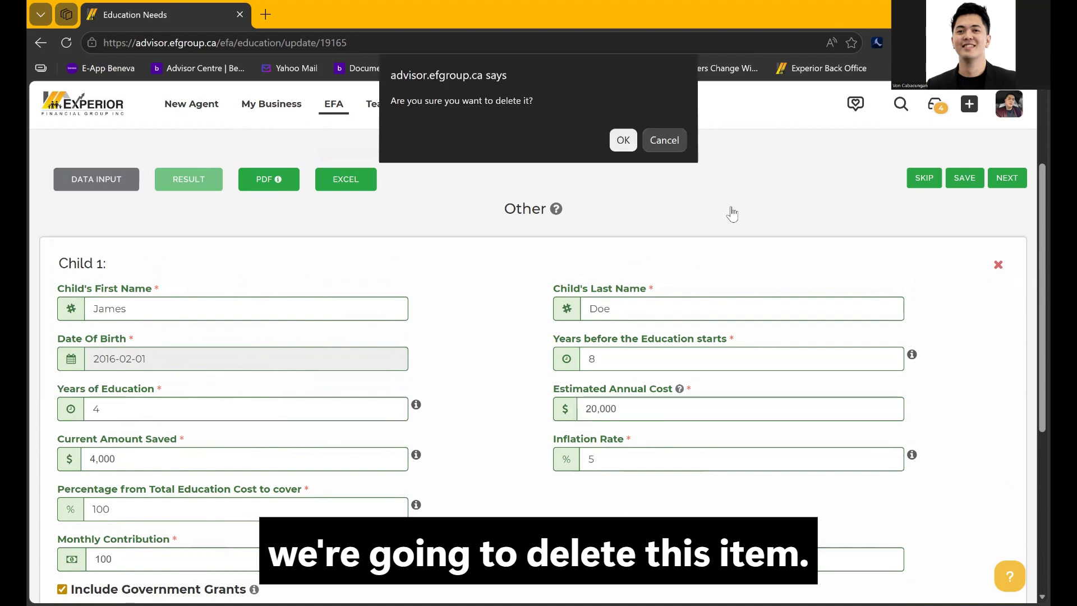
Confirm removing Child 1, then skip Education Needs to reach the Life Insurance page
left_click(624, 137)
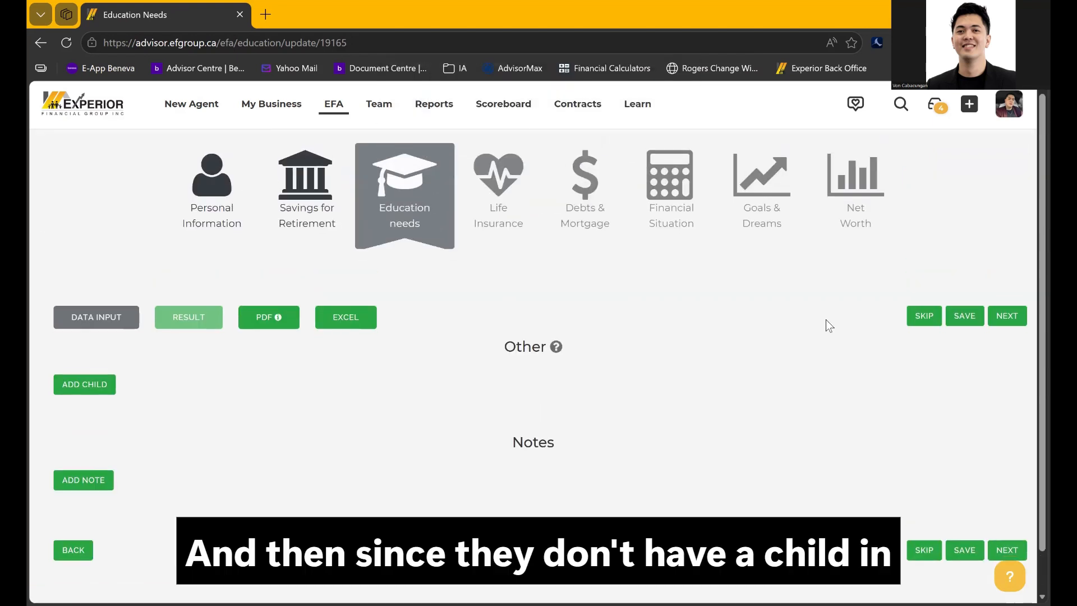
left_click(921, 316)
left_click(720, 177)
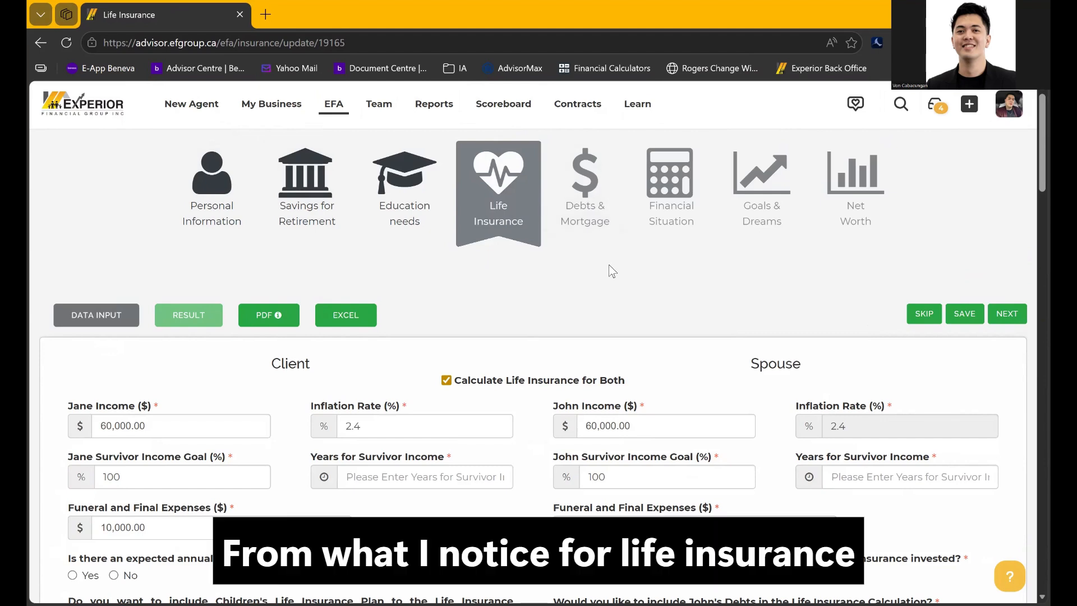
Skip the unfinished Life Insurance page and confirm leaving it despite blank survivor-income years
scroll(611, 271, "down", 3)
scroll(610, 271, "up", 3)
scroll(303, 340, "down", 1)
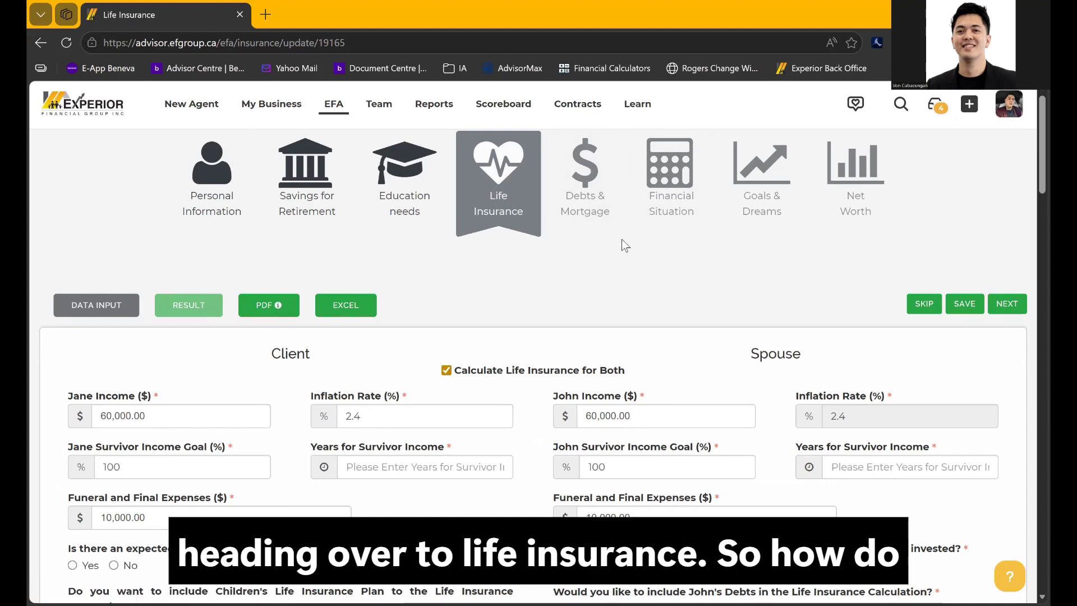
left_click(920, 303)
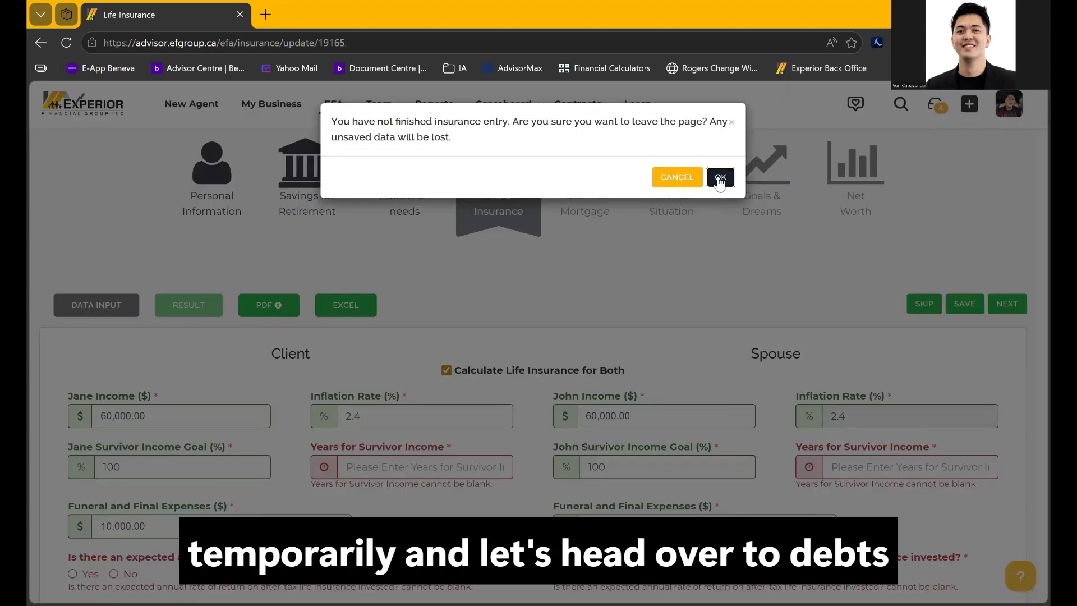
left_click(720, 177)
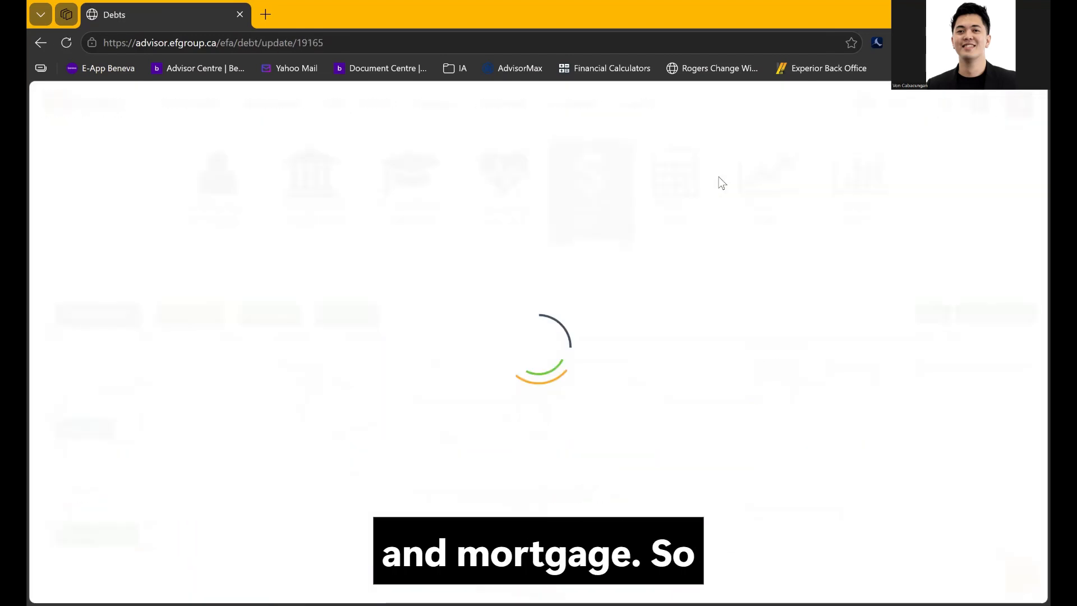
Set Debt 1's type to Credit Card, giving it a Revolving payment type
scroll(719, 178, "down", 3)
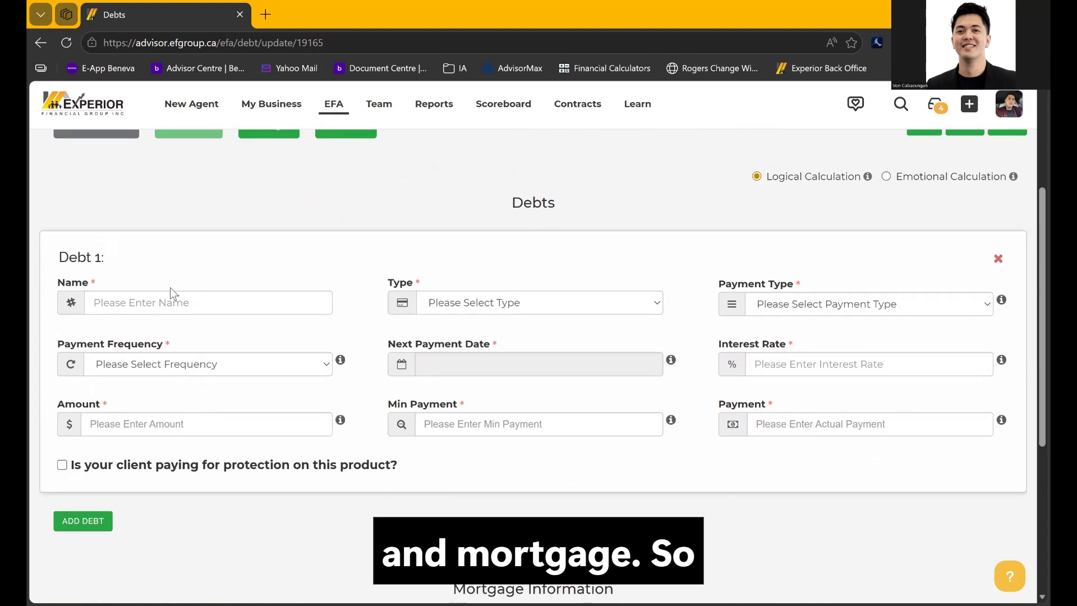
left_click(158, 298)
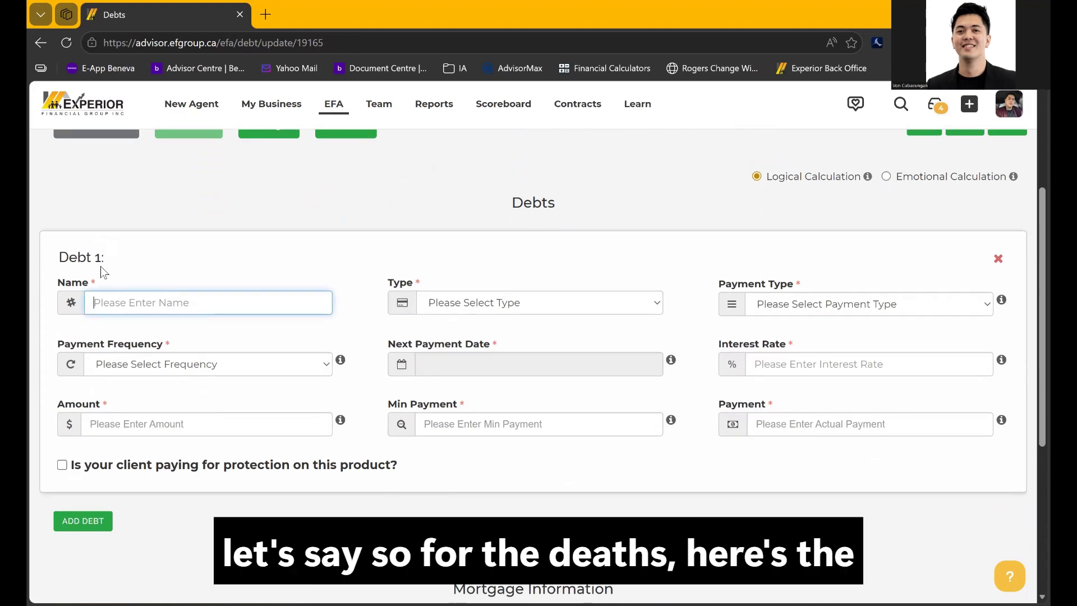
left_click(509, 308)
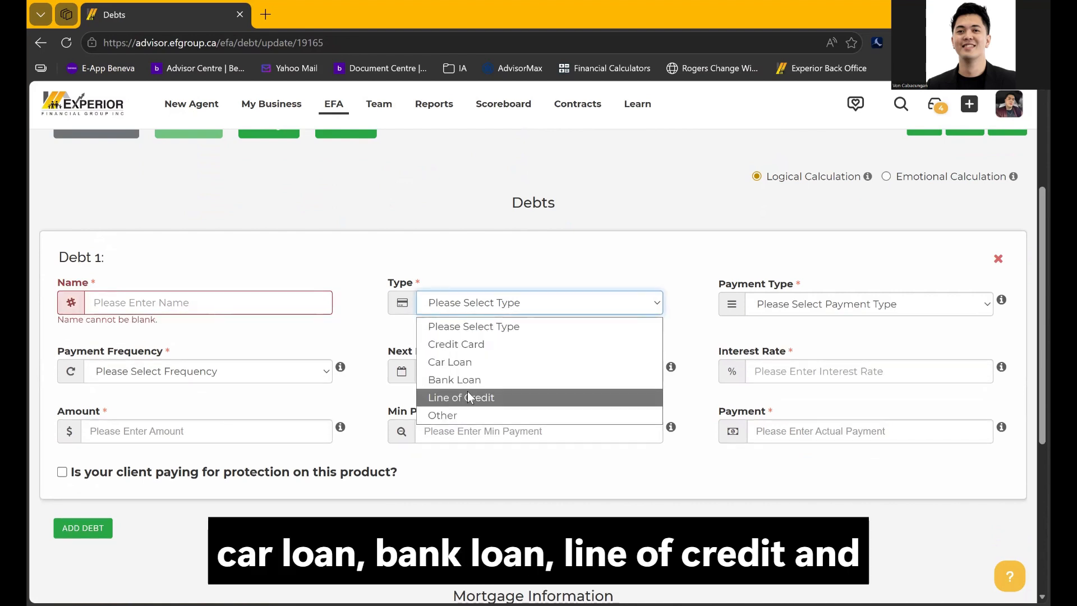
left_click(478, 345)
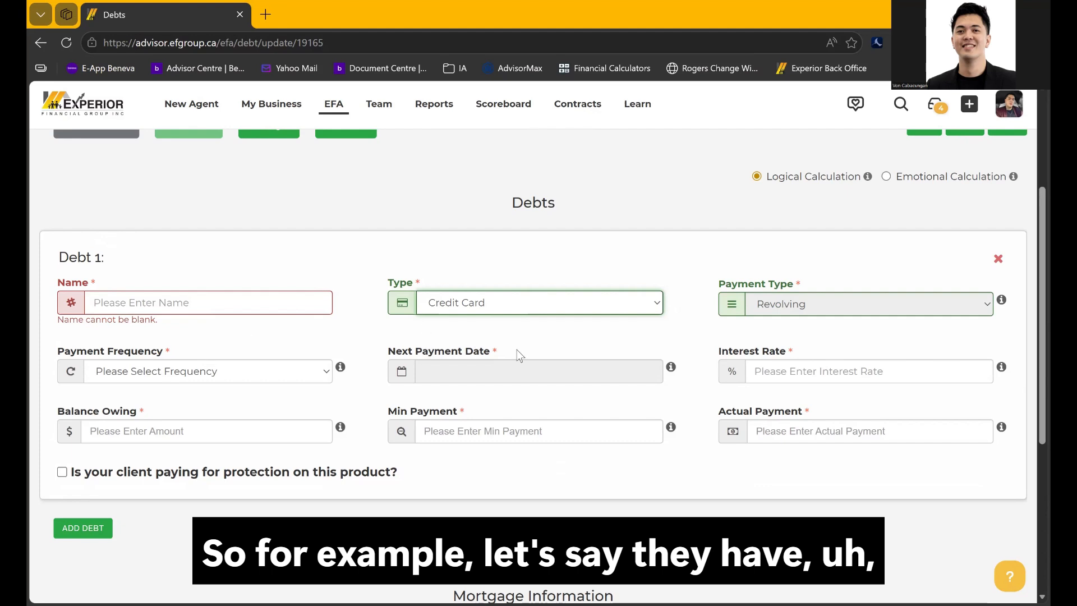
Name Debt 1 'BMO credit card' with a 10,000 balance owing
left_click(225, 300)
type("BMO credit card")
left_click(301, 354)
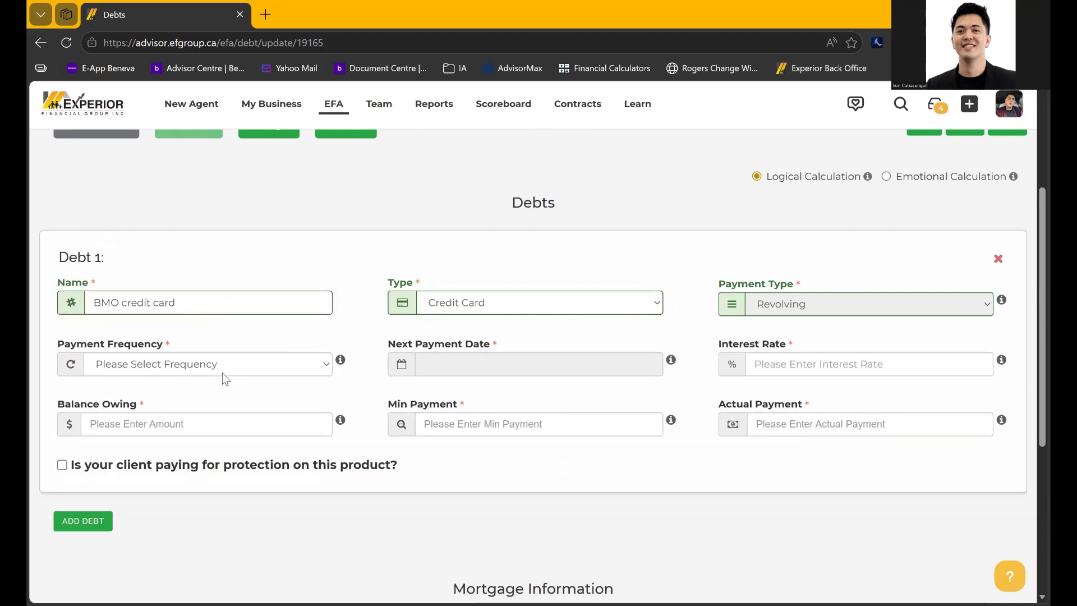
left_click(203, 423)
type("10,00")
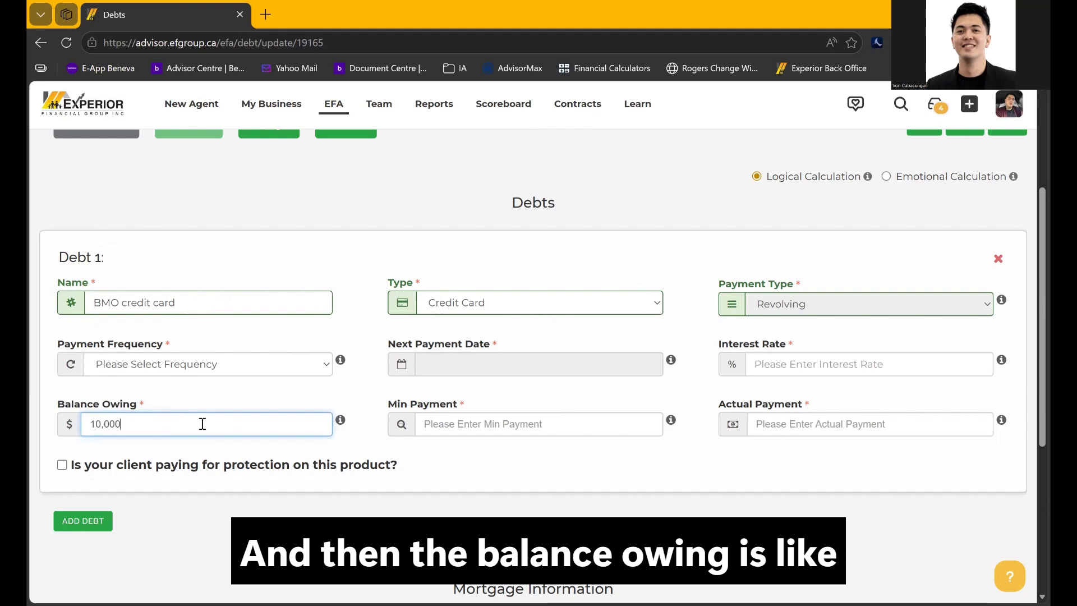
type("0")
left_click(465, 440)
Keep the 200.00 minimum payment and enter a 300 actual payment
left_click_drag(463, 427, 404, 436)
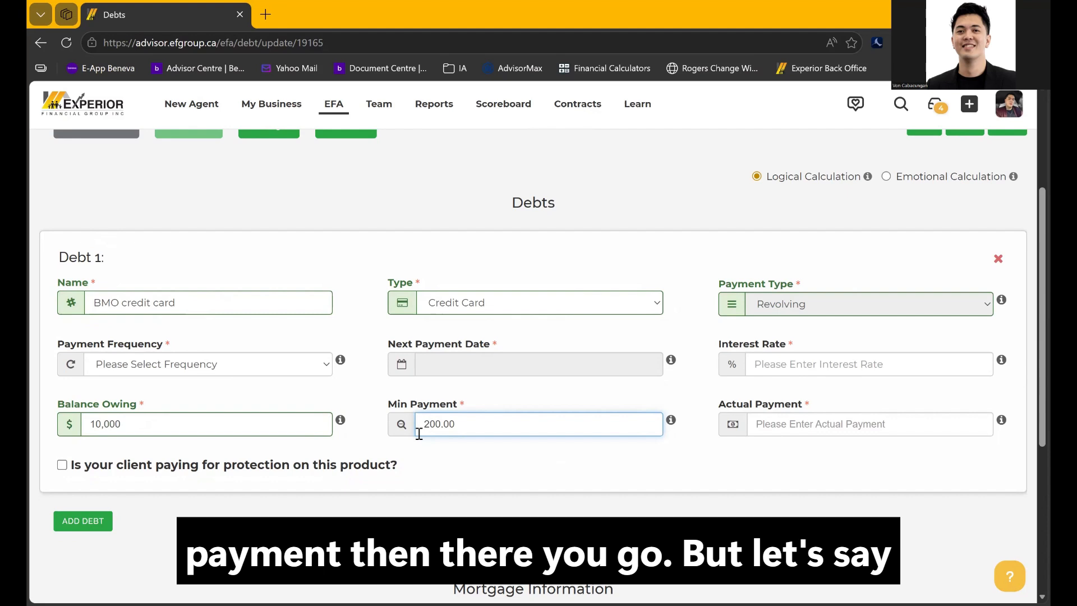
left_click(779, 424)
type("300")
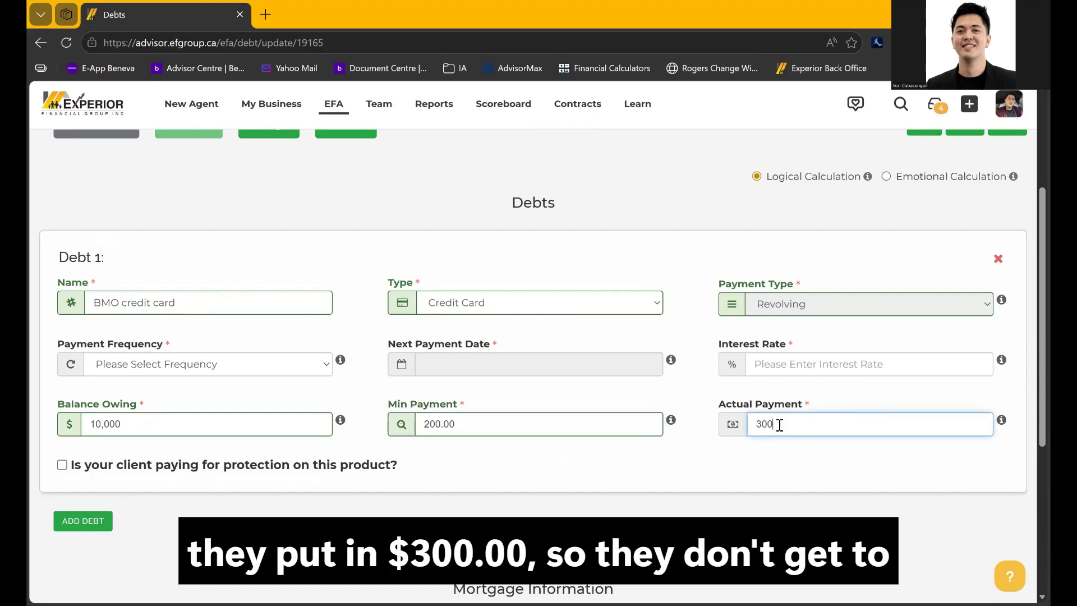
left_click(763, 465)
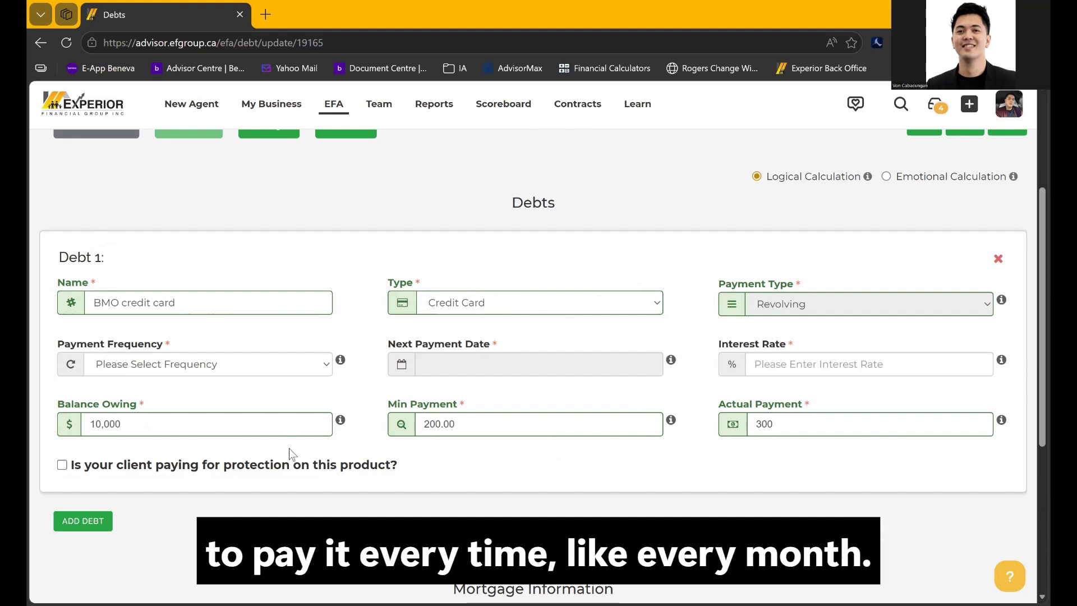
left_click(278, 429)
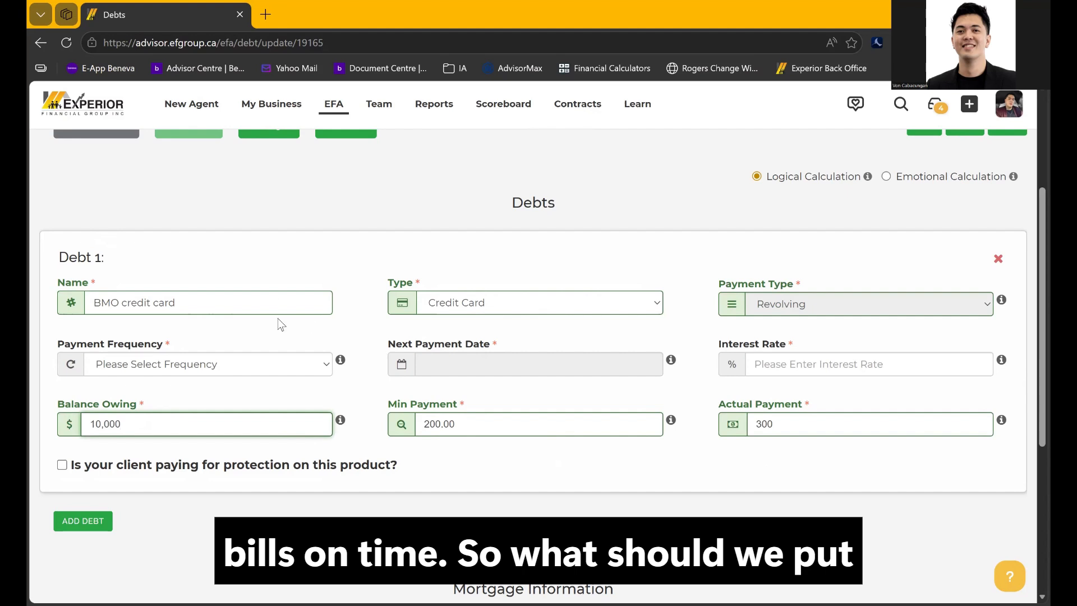
Rename Debt 1 to 'Honda CRV'
double_click(272, 302)
key("ctrl+a")
key("BackSpace")
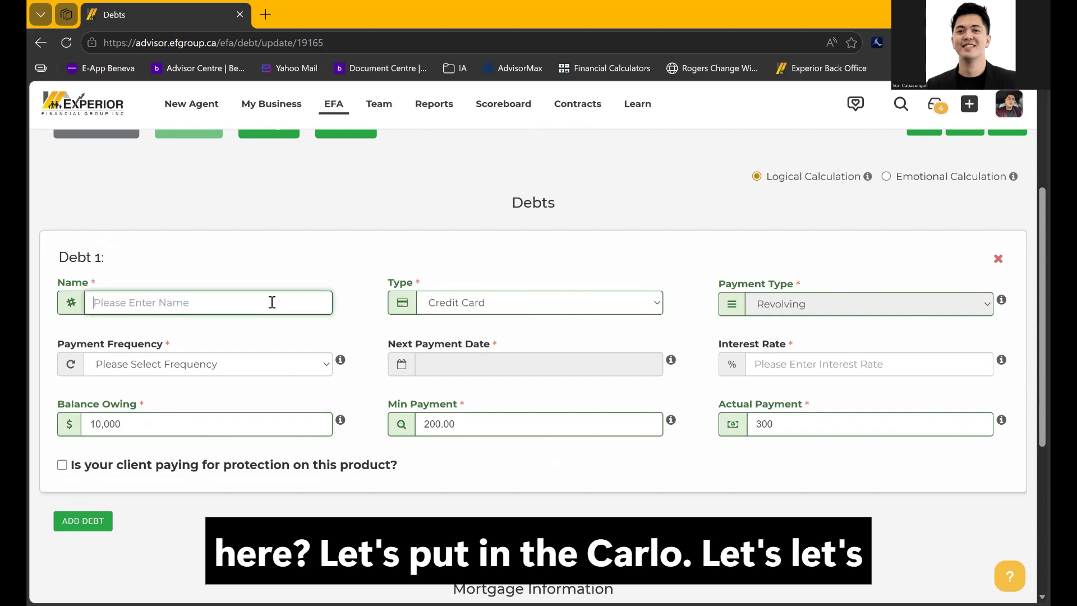
type("Ho")
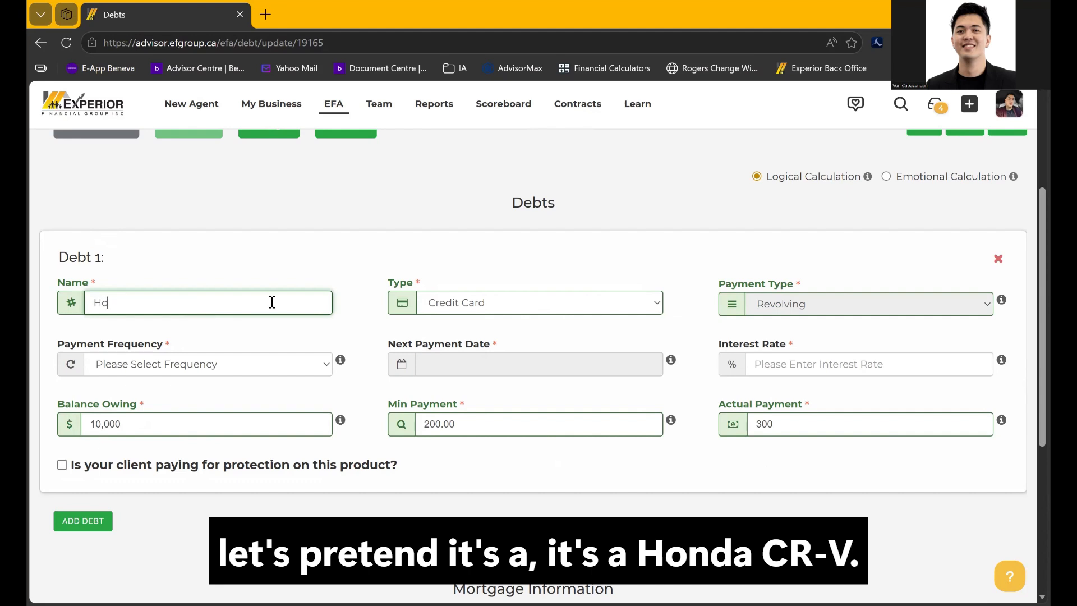
type("nda CRE")
key("BackSpace")
type("V")
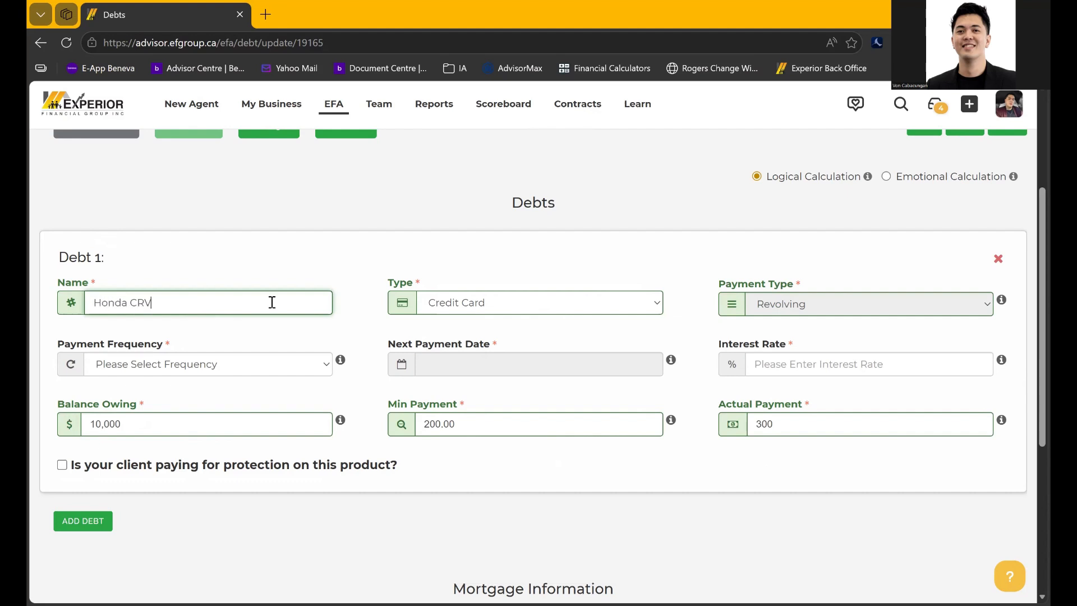
Change the debt type to Car Loan with Fixed, Monthly payments
left_click(479, 312)
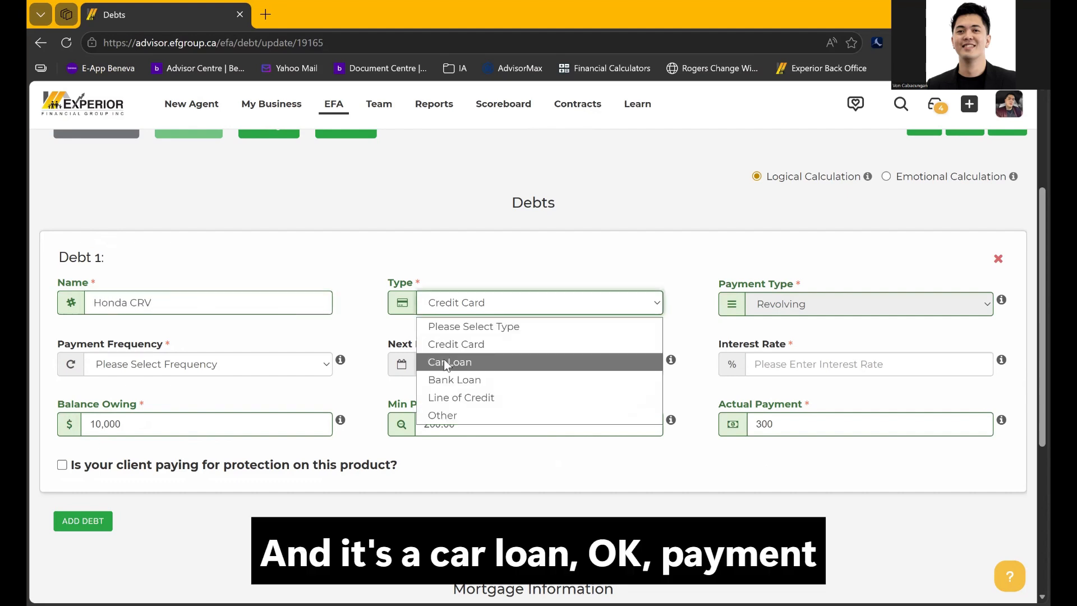
left_click(444, 361)
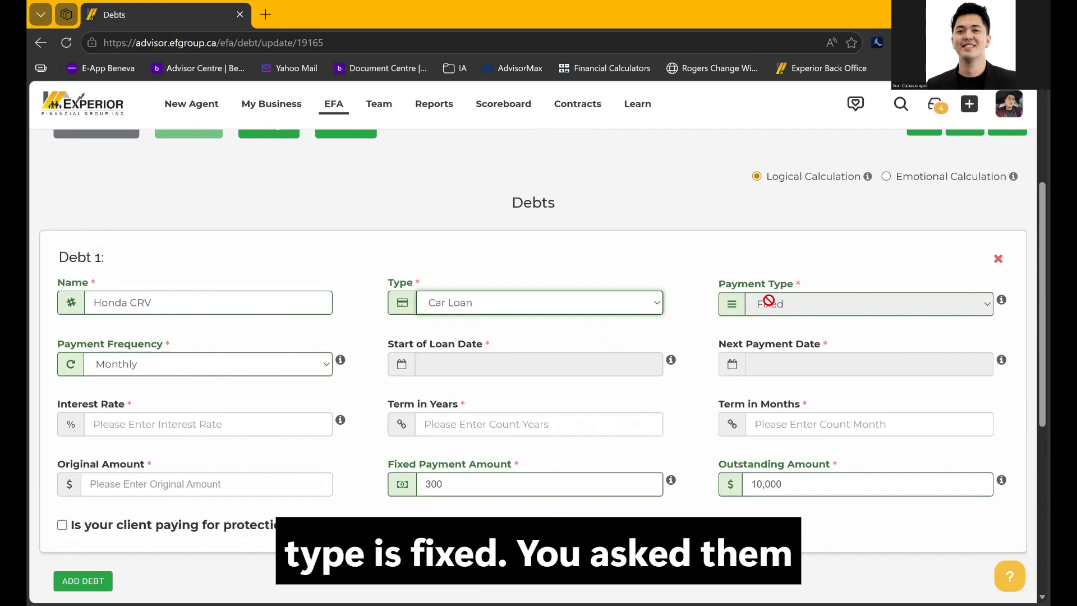
left_click(459, 364)
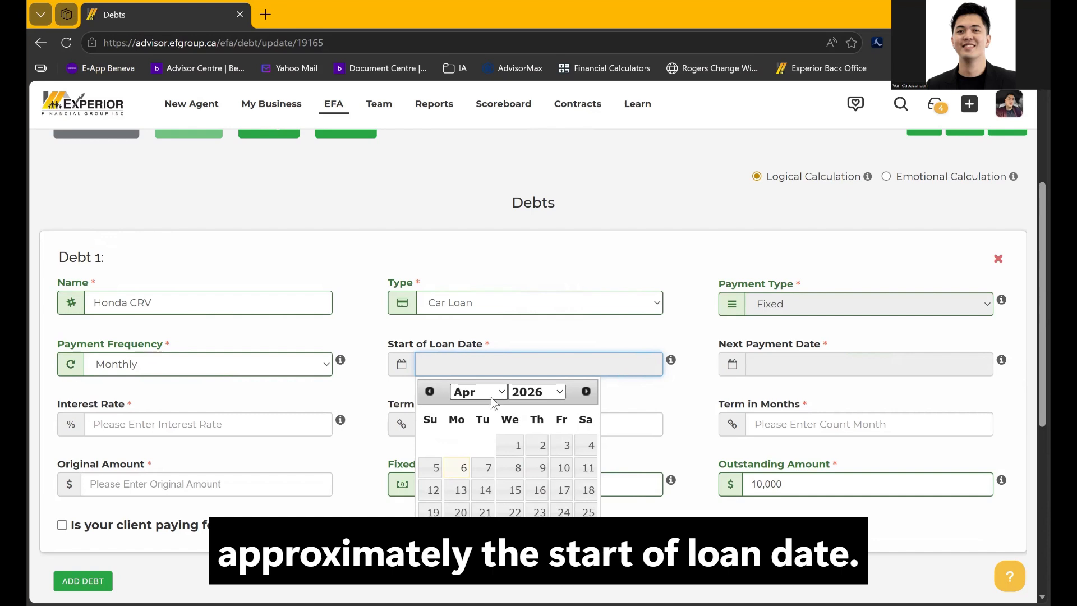
Set the loan start date to 2023-04-01 and next payment date to 2026-04-17
left_click(539, 393)
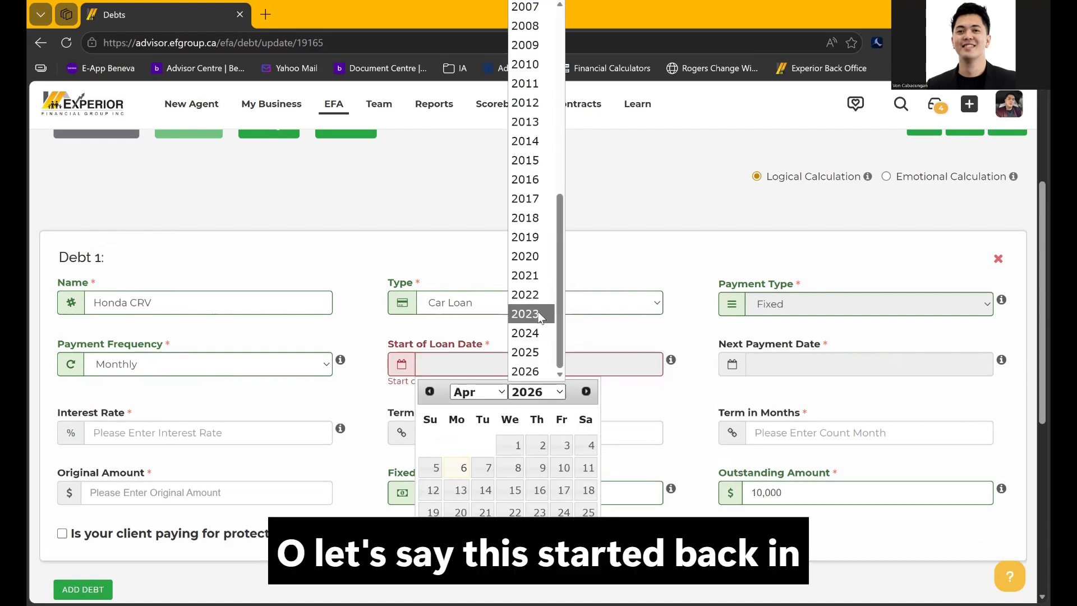
left_click(545, 310)
left_click(587, 444)
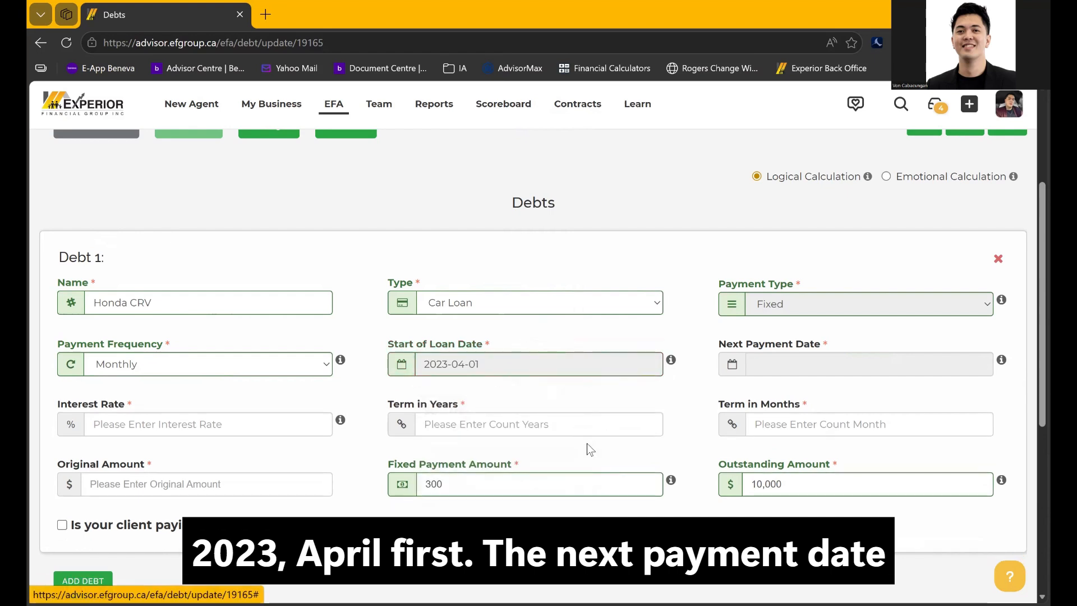
left_click(764, 374)
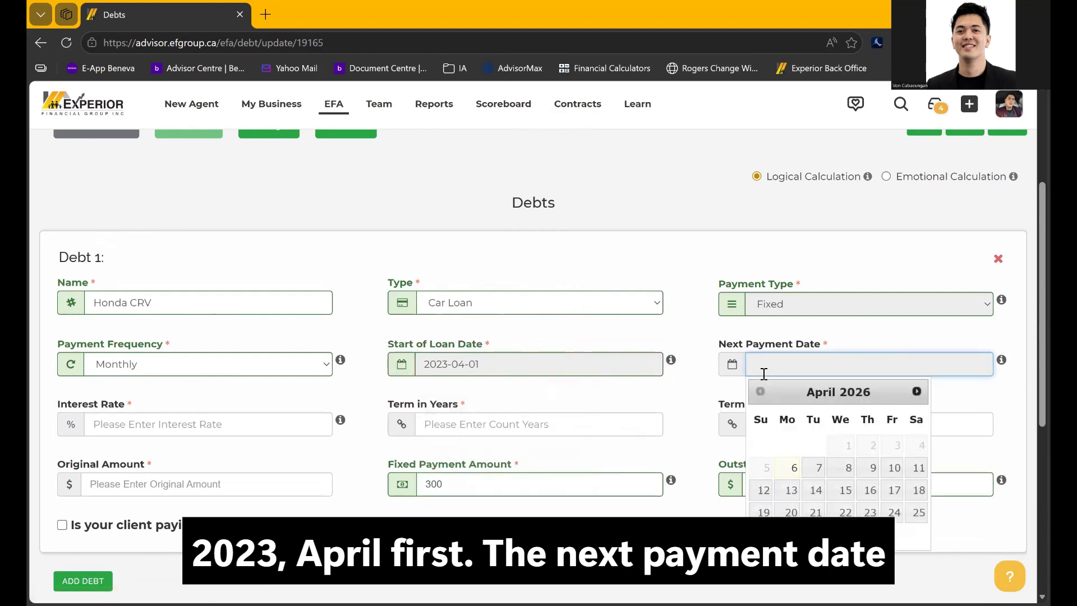
left_click(895, 490)
Enter a 4.25% interest rate and a 7-year term, auto-filled as 84 months
left_click(255, 430)
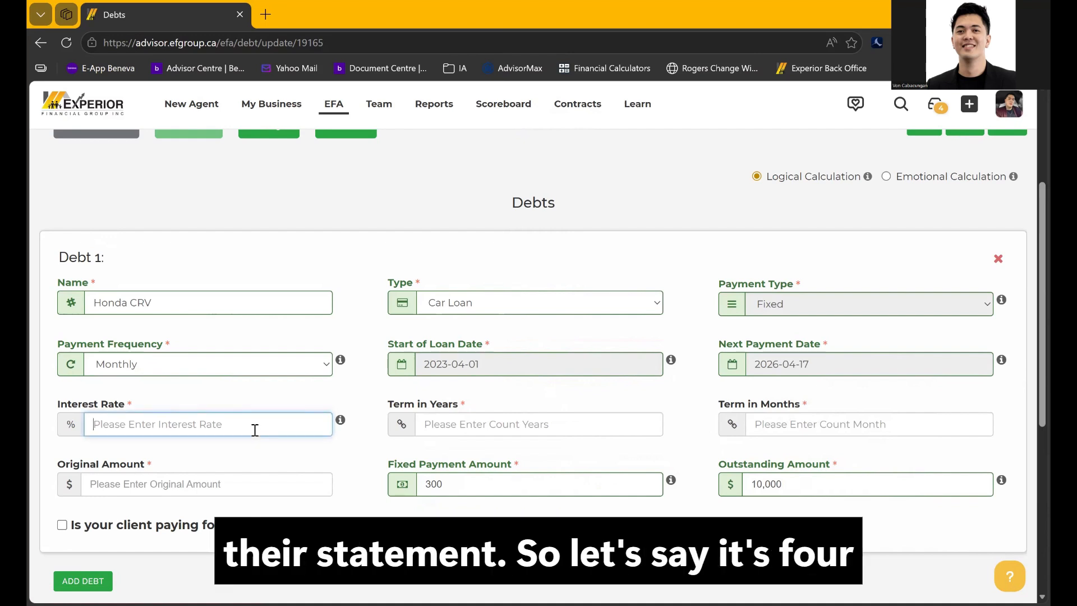
type("4")
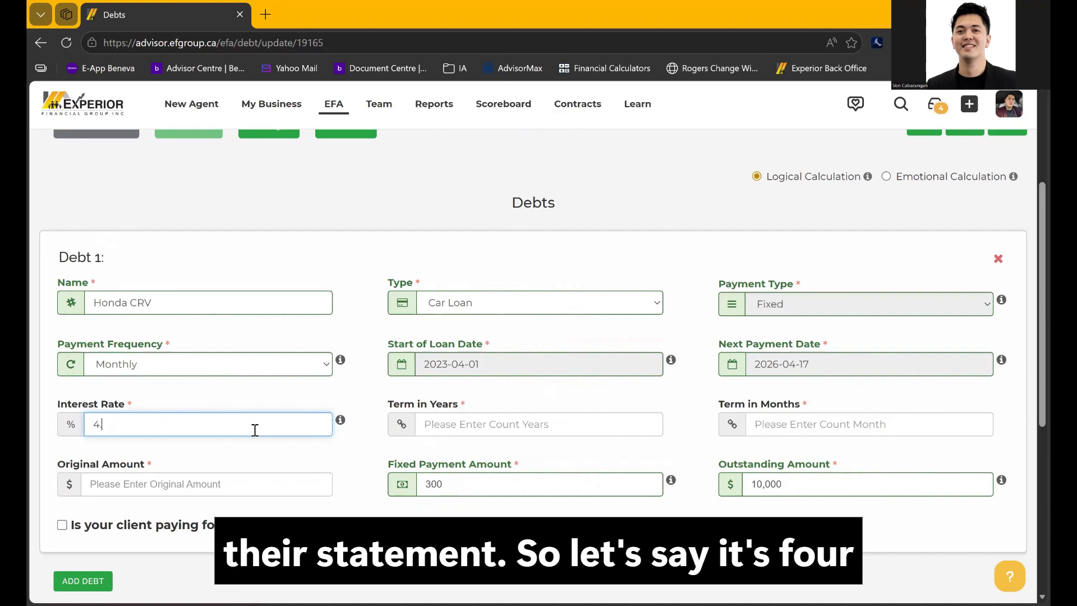
type(".25")
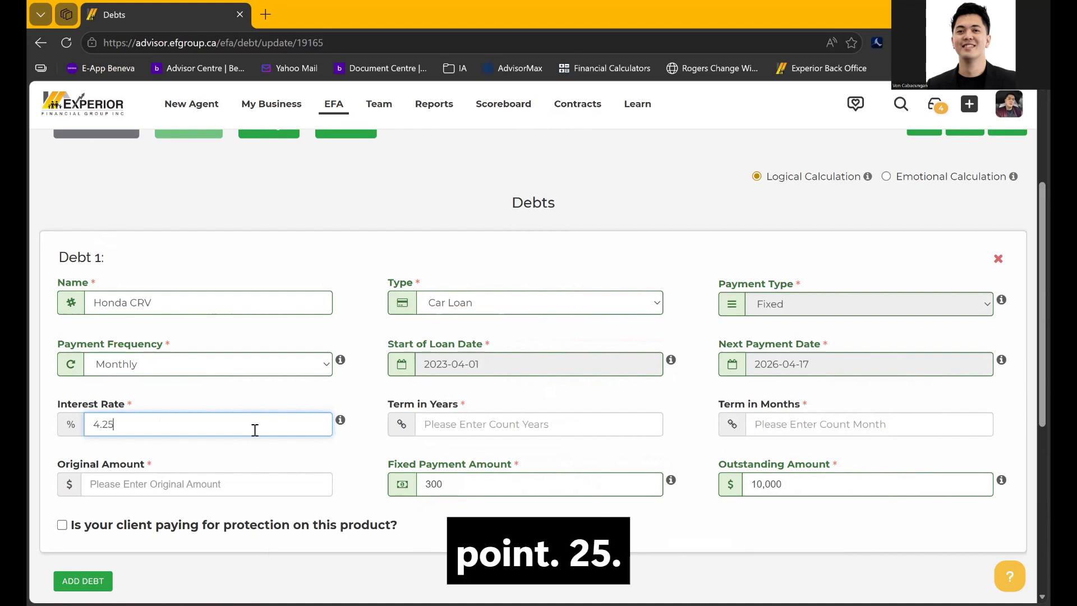
left_click(431, 413)
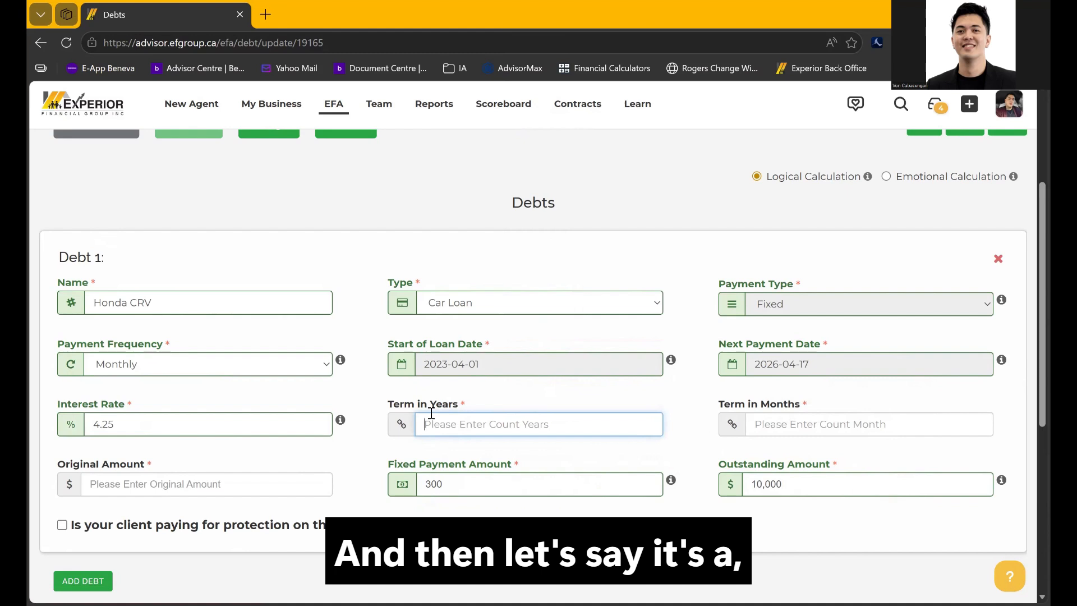
type("7")
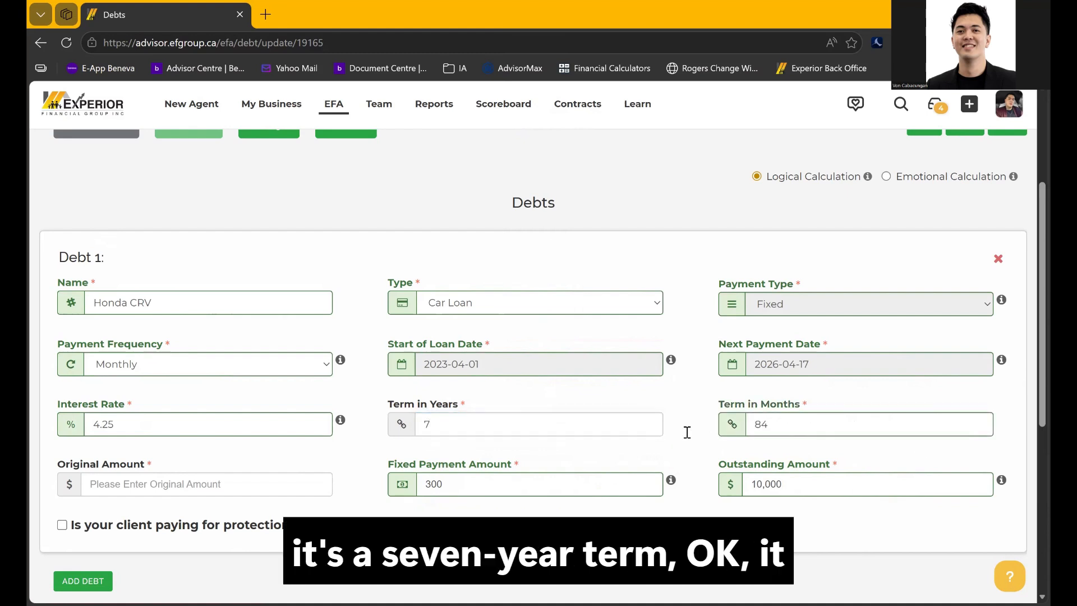
double_click(757, 424)
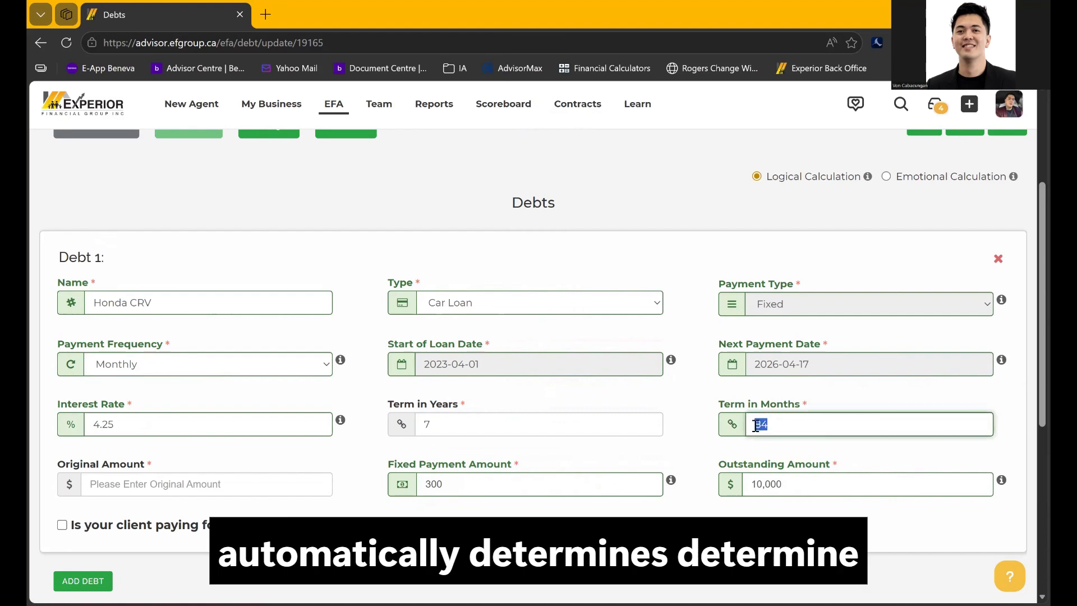
left_click(172, 486)
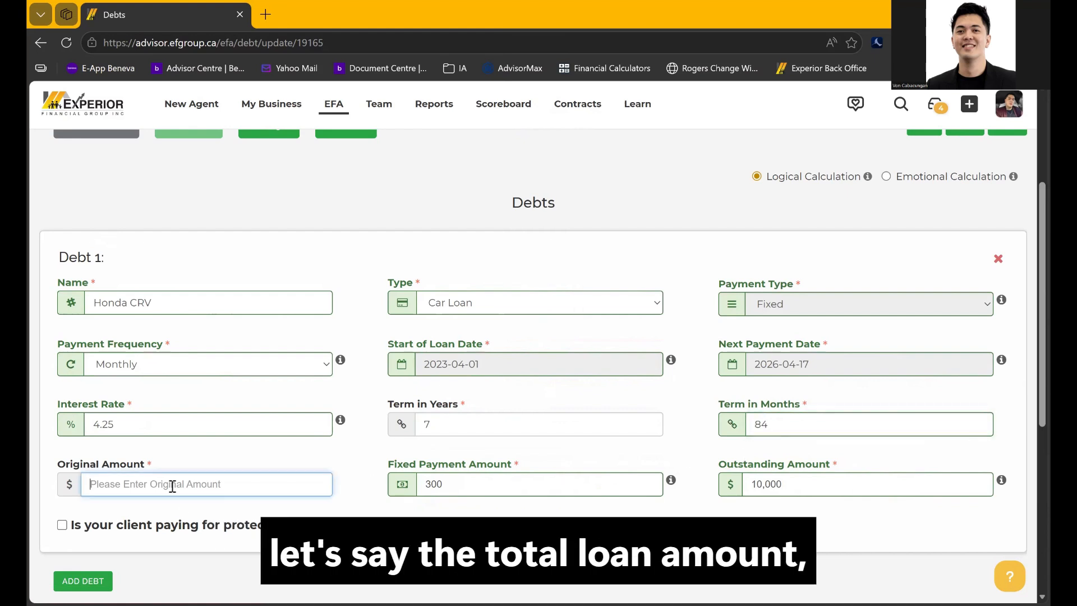
Enter a 55,000 original loan amount so the payment recalculates
type("55,000")
left_click(544, 528)
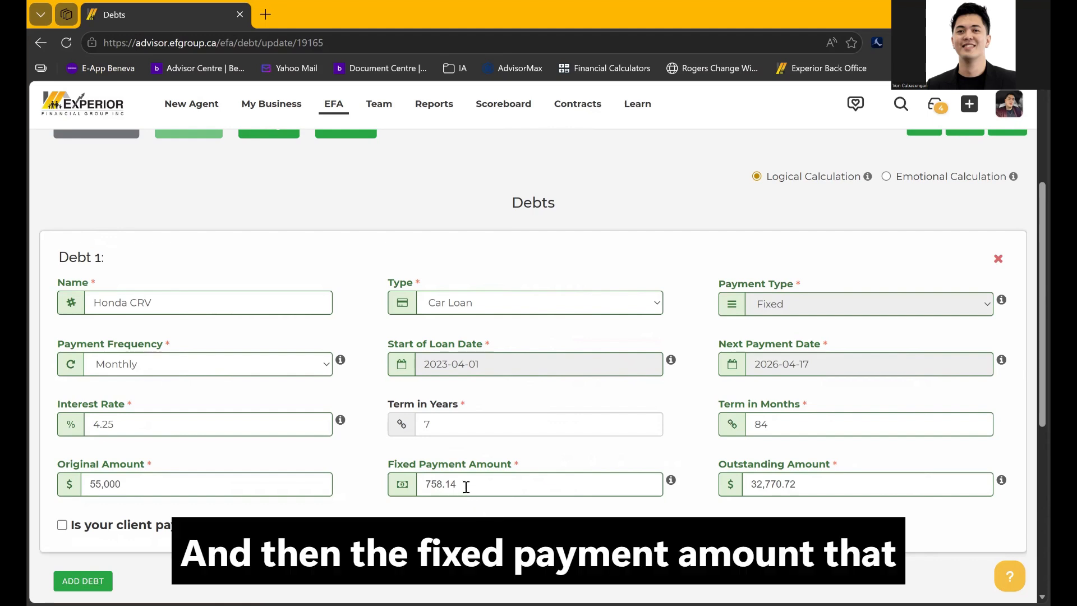
left_click_drag(457, 486, 405, 491)
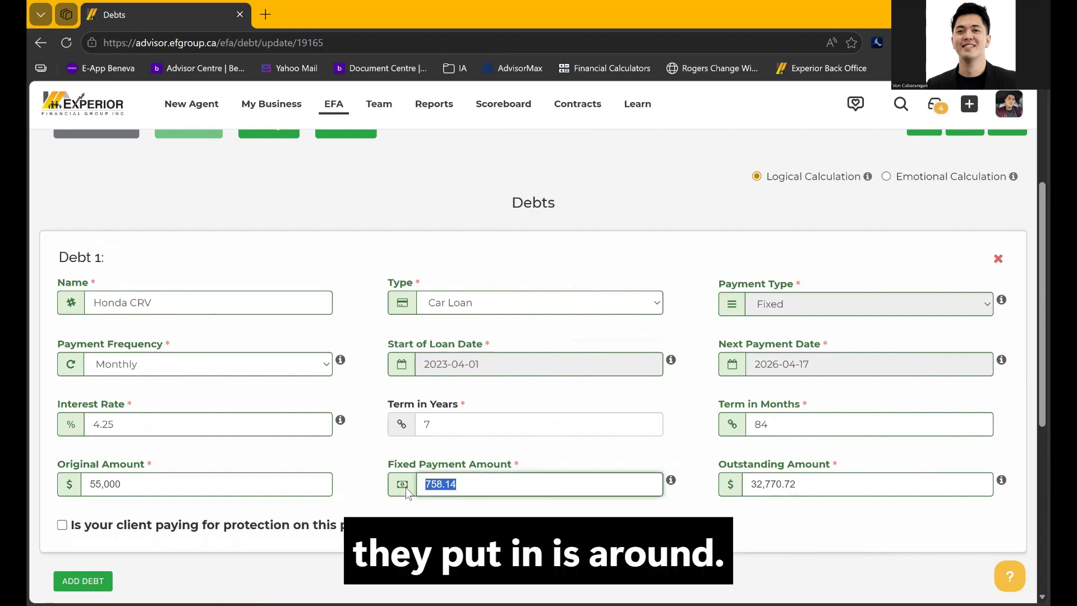
left_click(517, 537)
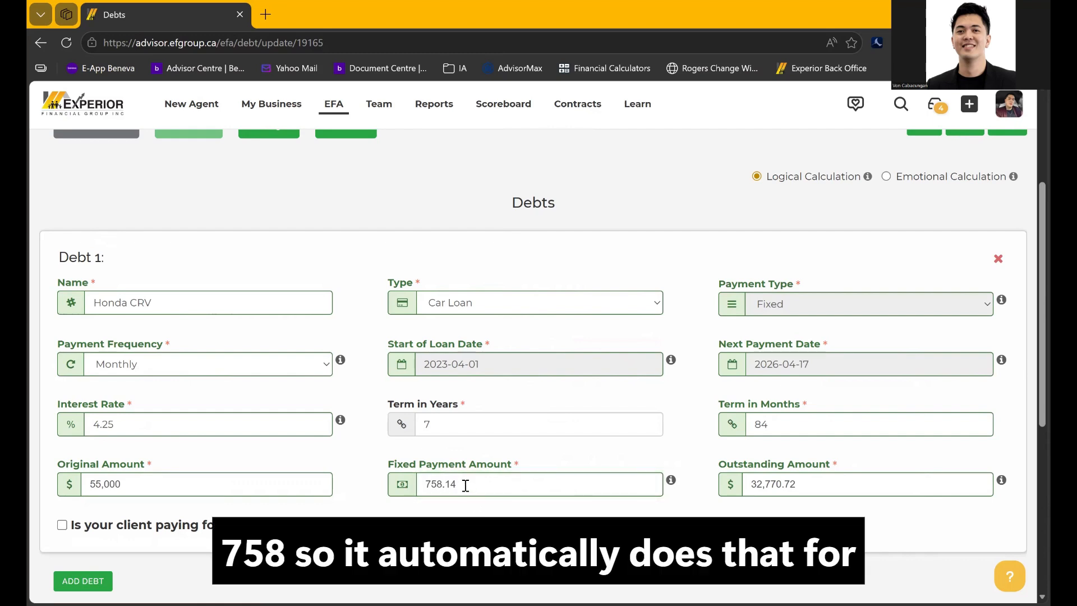
Change the fixed payment to 800, recalculating the outstanding amount to 31,118.95
left_click(165, 425)
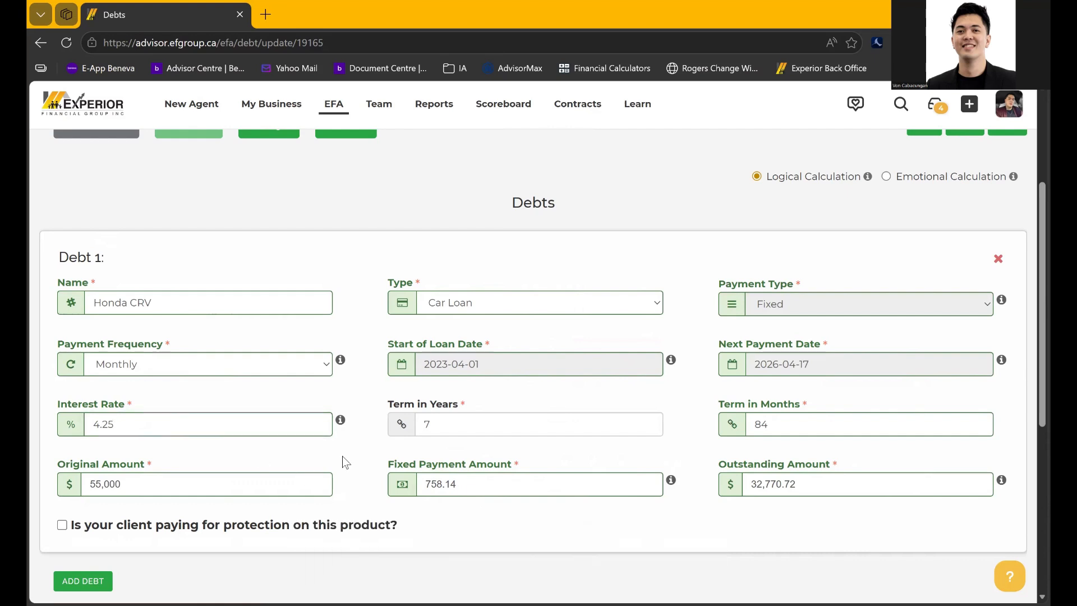
left_click_drag(467, 484, 395, 499)
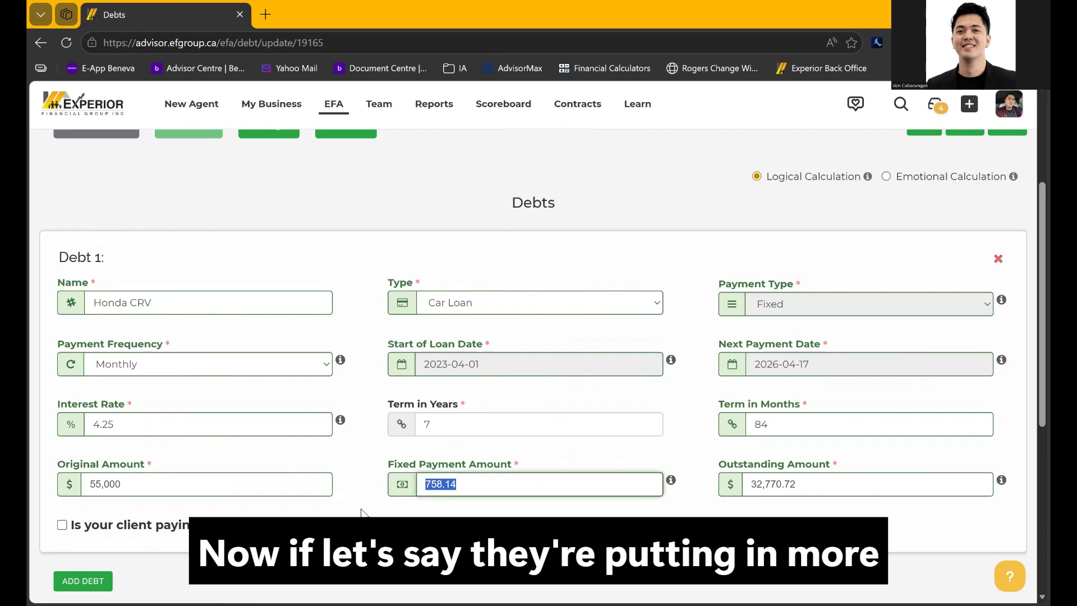
type("800")
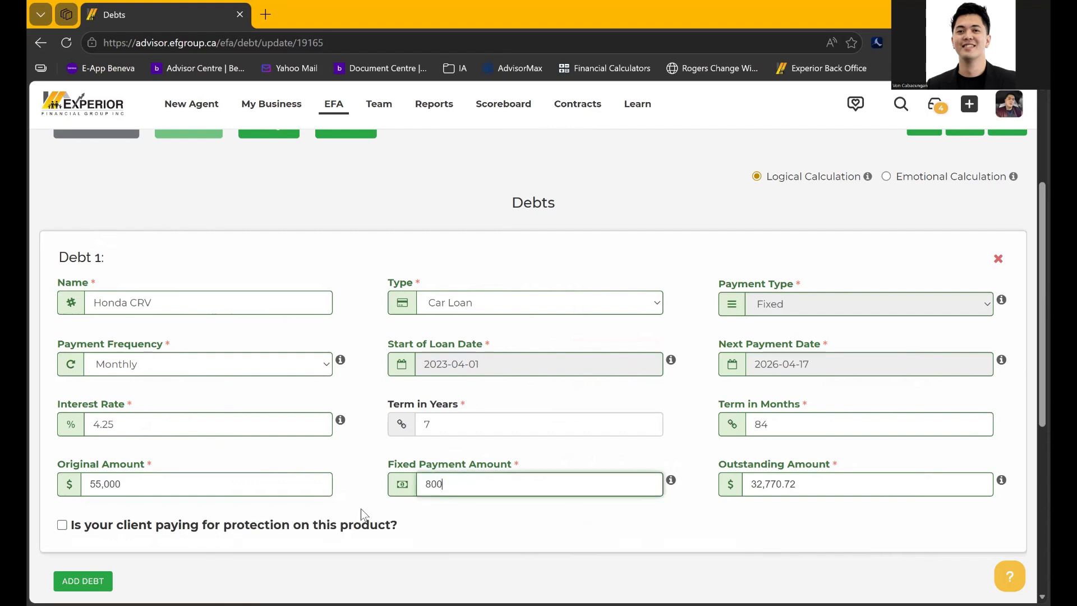
left_click(375, 508)
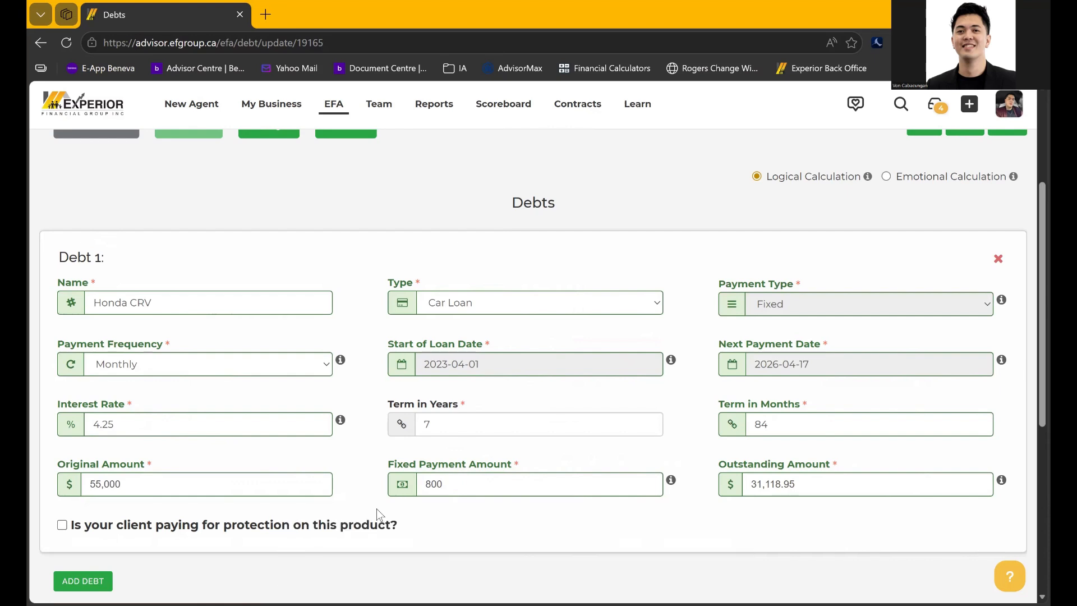
scroll(375, 509, "down", 3)
scroll(185, 464, "down", 2)
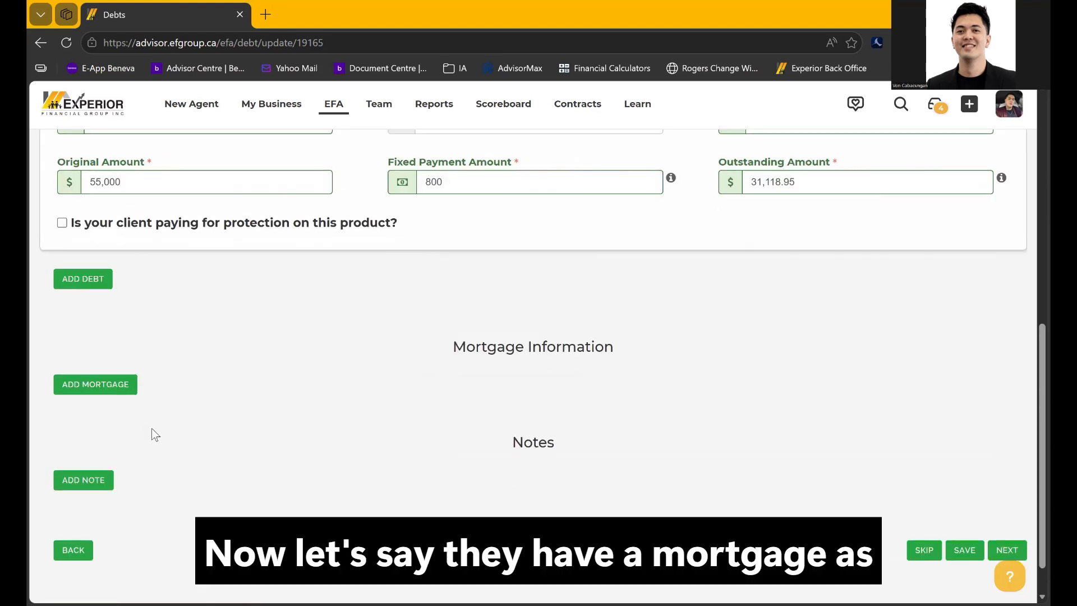
Add Mortgage 1 named SURREY HOME with a Fixed payment type
left_click(108, 387)
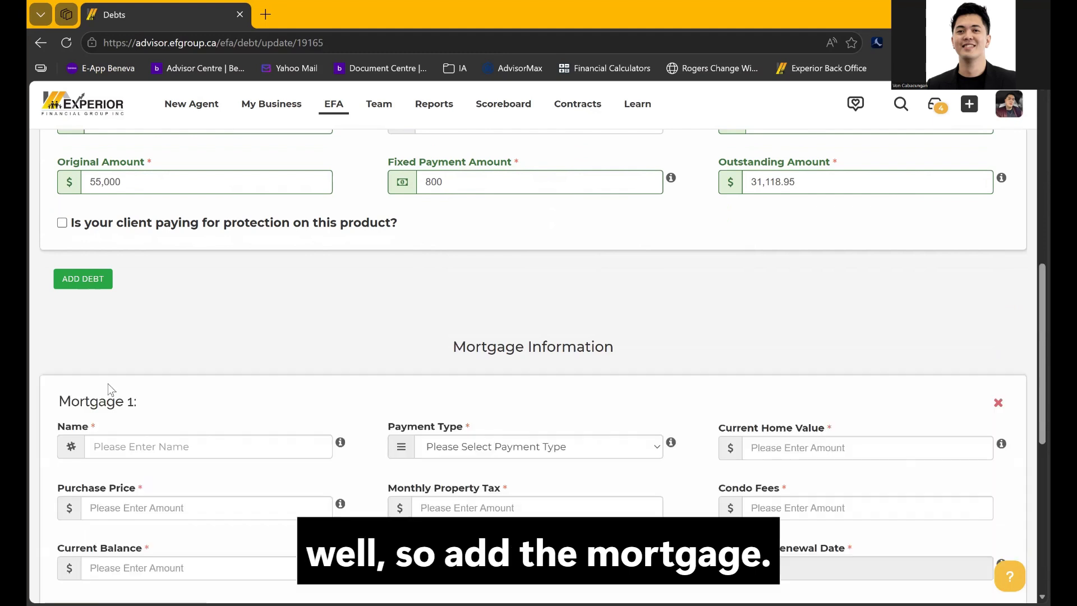
scroll(255, 442, "down", 2)
left_click(244, 353)
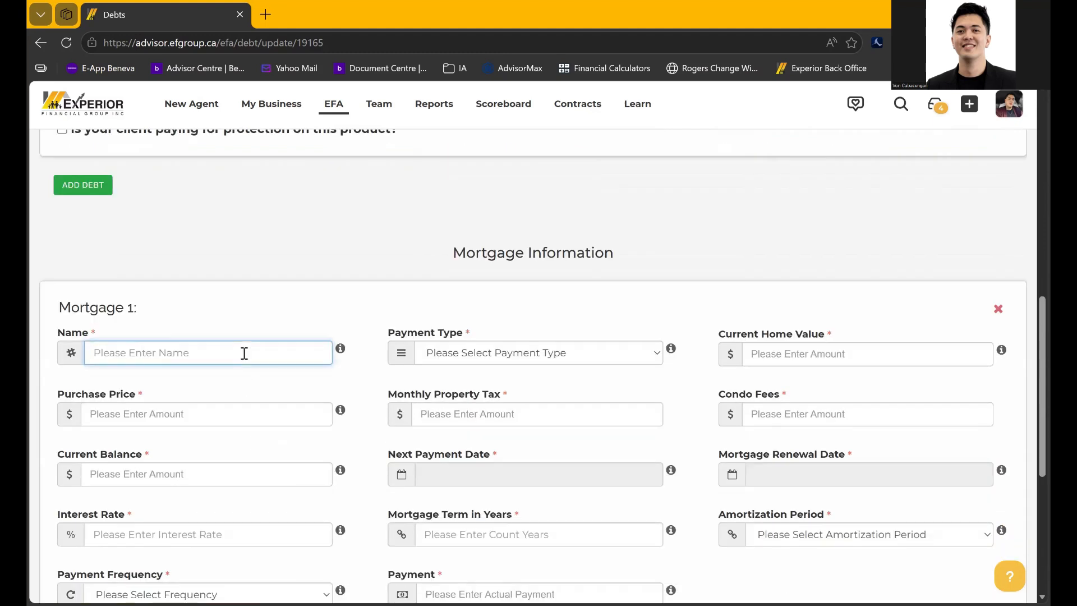
type("SURREY")
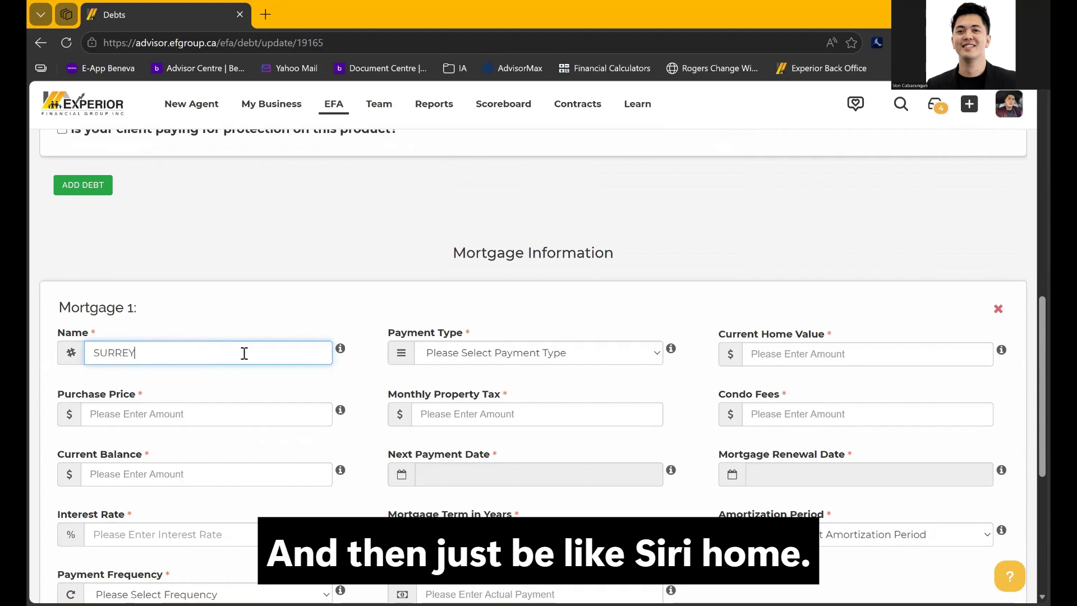
type(" HOME")
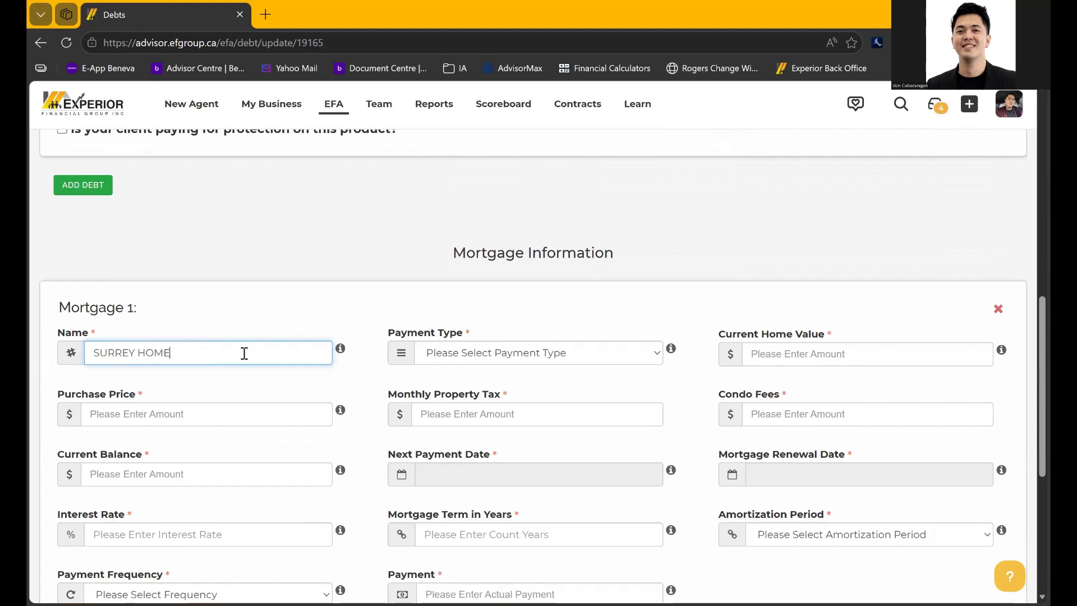
left_click(495, 354)
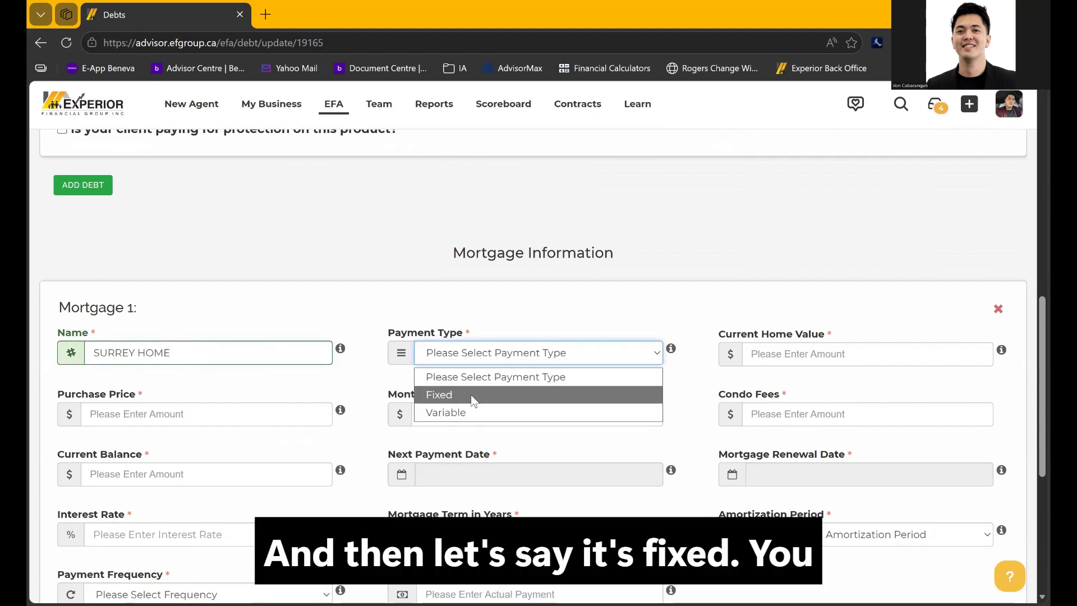
left_click(470, 395)
Enter a 1,100,000 current home value and 1,050,000 purchase price
left_click(751, 359)
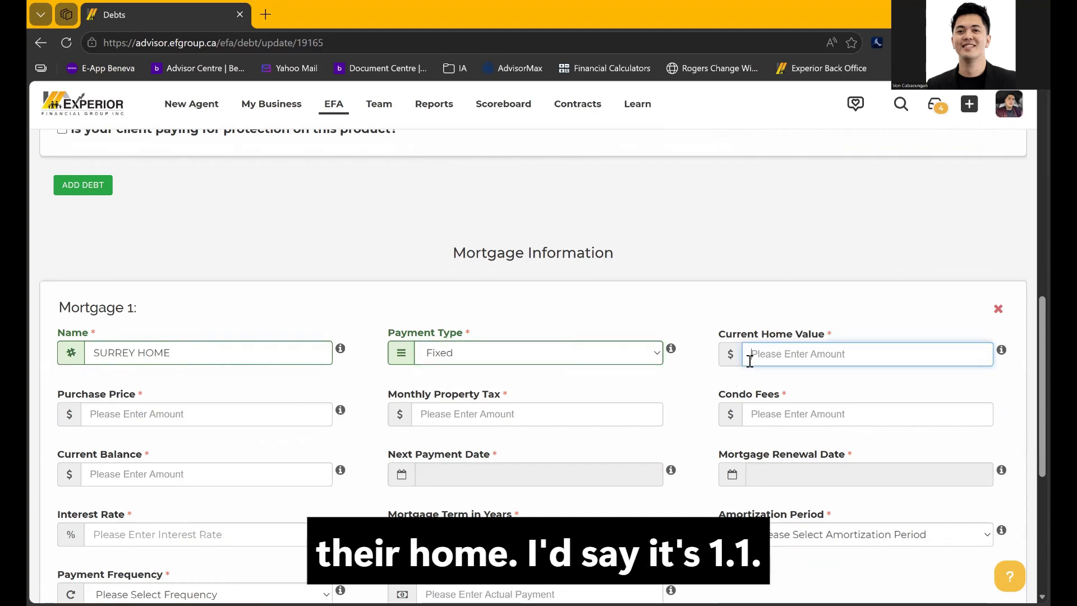
type("1")
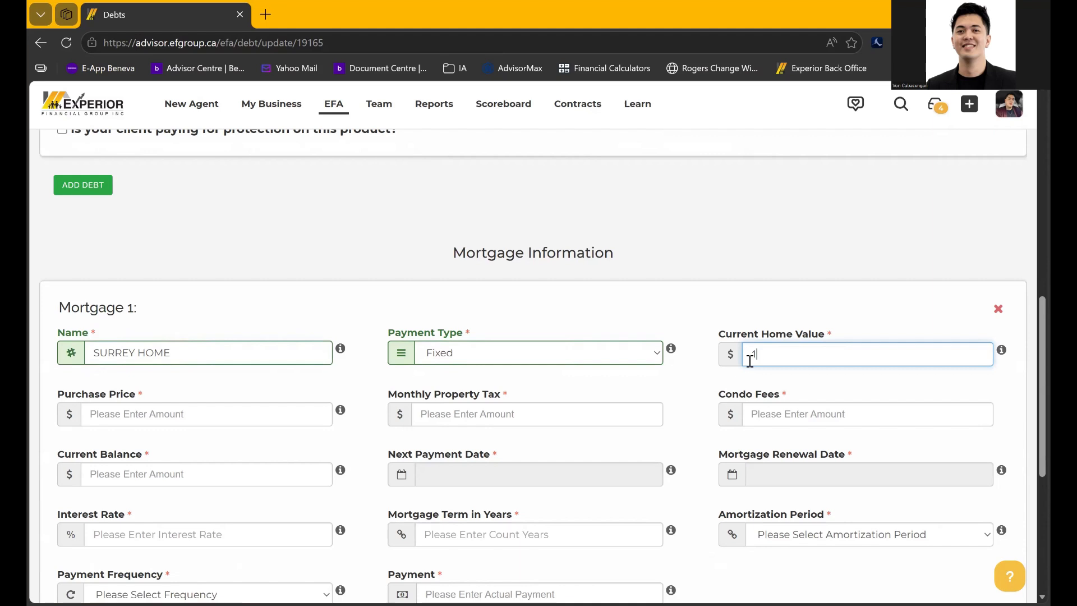
type(",100,000")
scroll(685, 381, "down", 1)
left_click(282, 340)
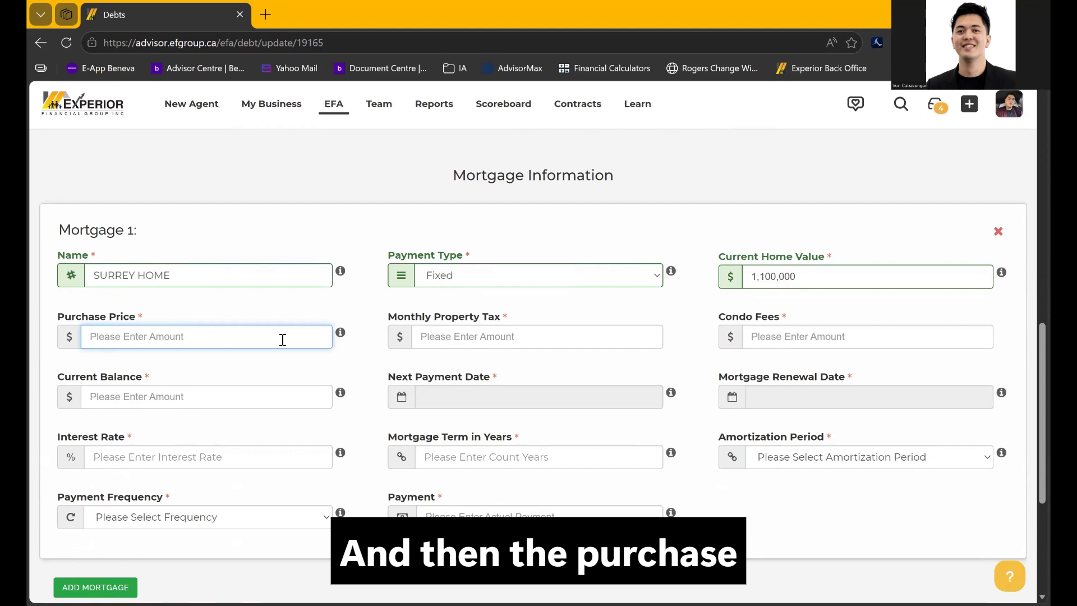
type("1,050,00")
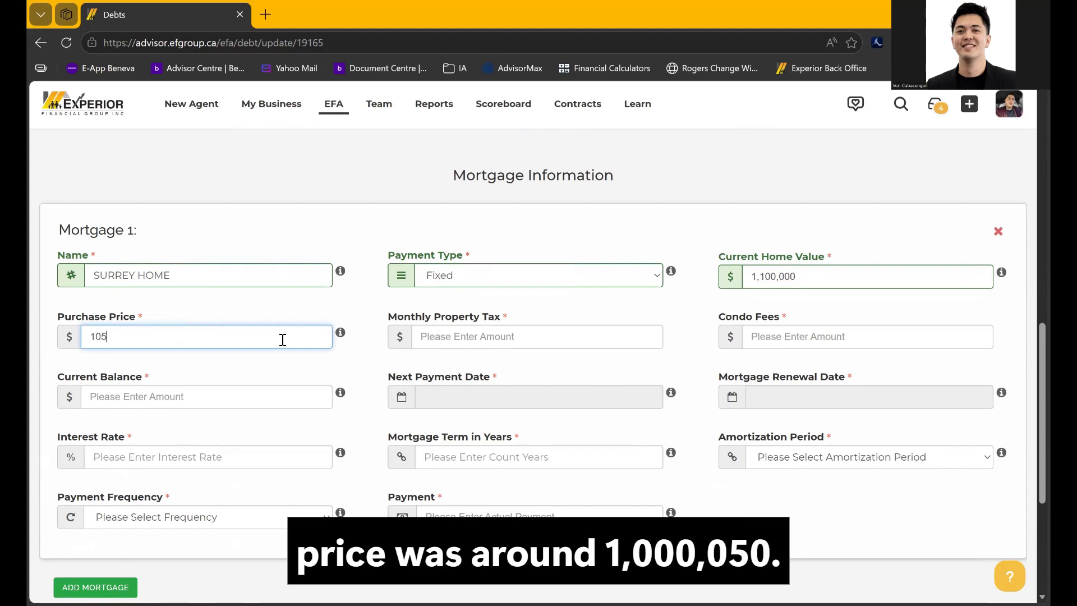
type("0")
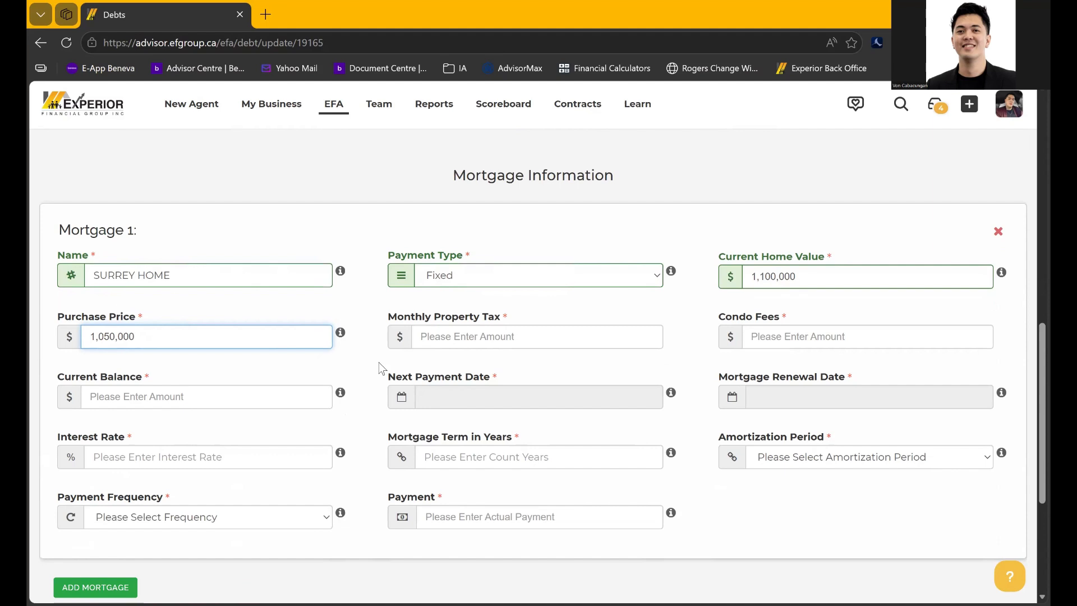
left_click(456, 343)
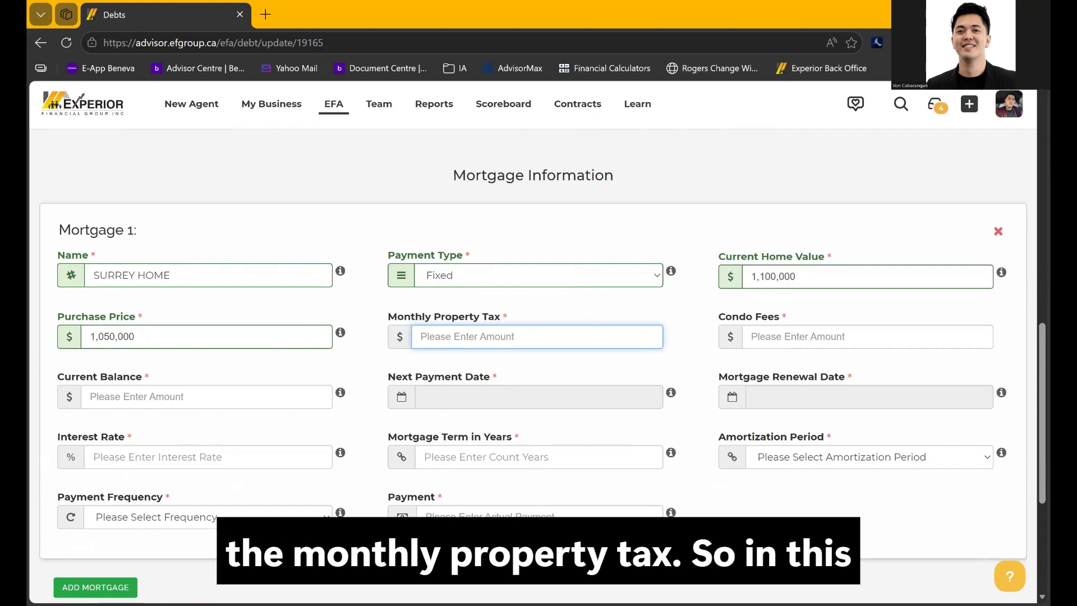
Enter 250 monthly property tax, 0 condo fees and a 950,000 current balance for SURREY HOME
key("alt+Tab")
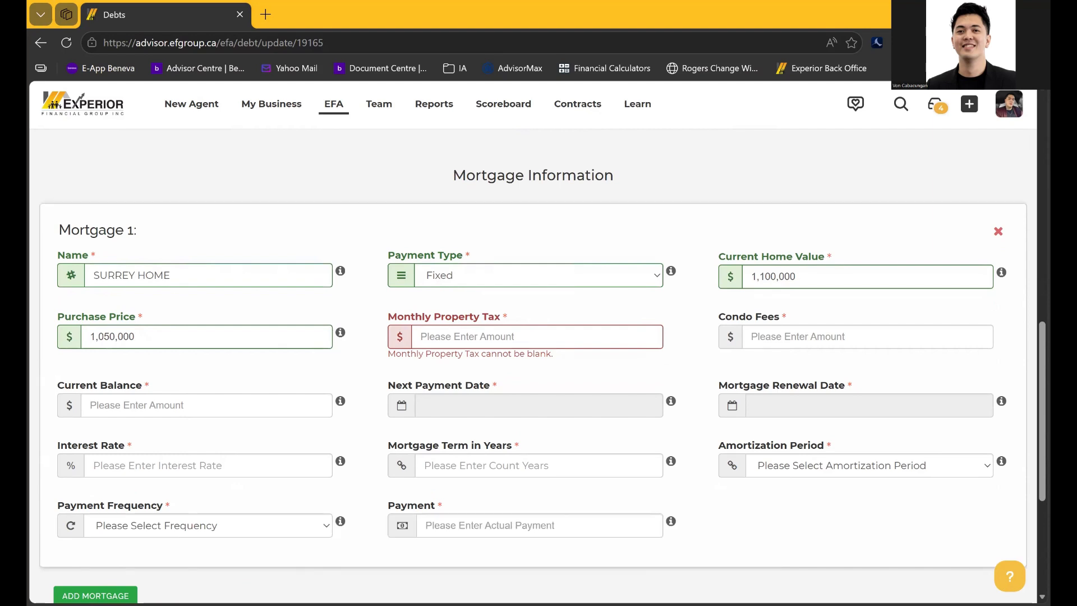
left_click(507, 343)
type("250")
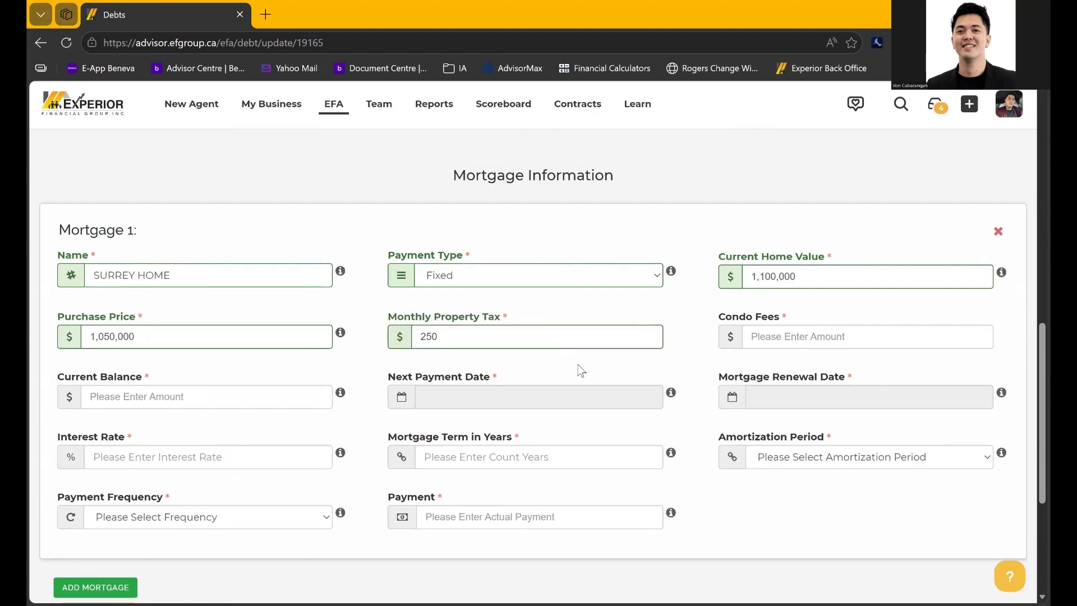
left_click(793, 339)
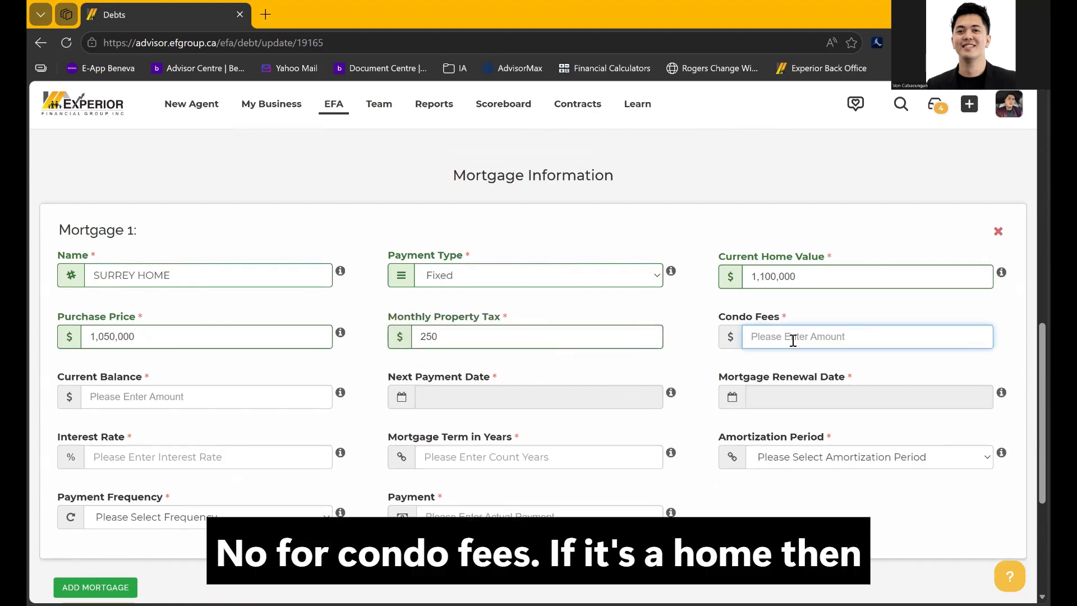
type("0")
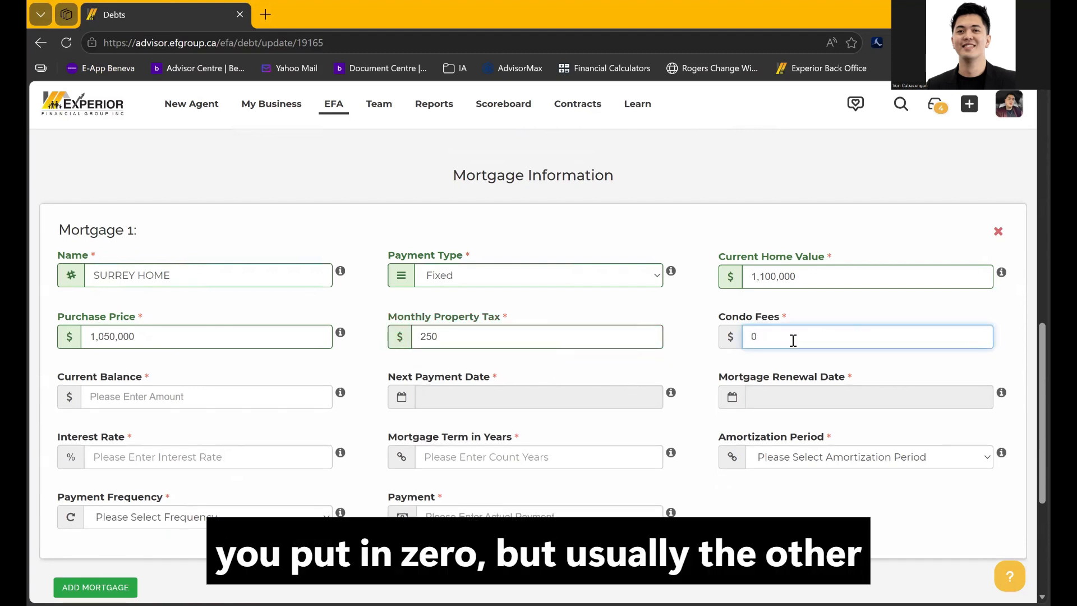
left_click_drag(719, 315, 783, 327)
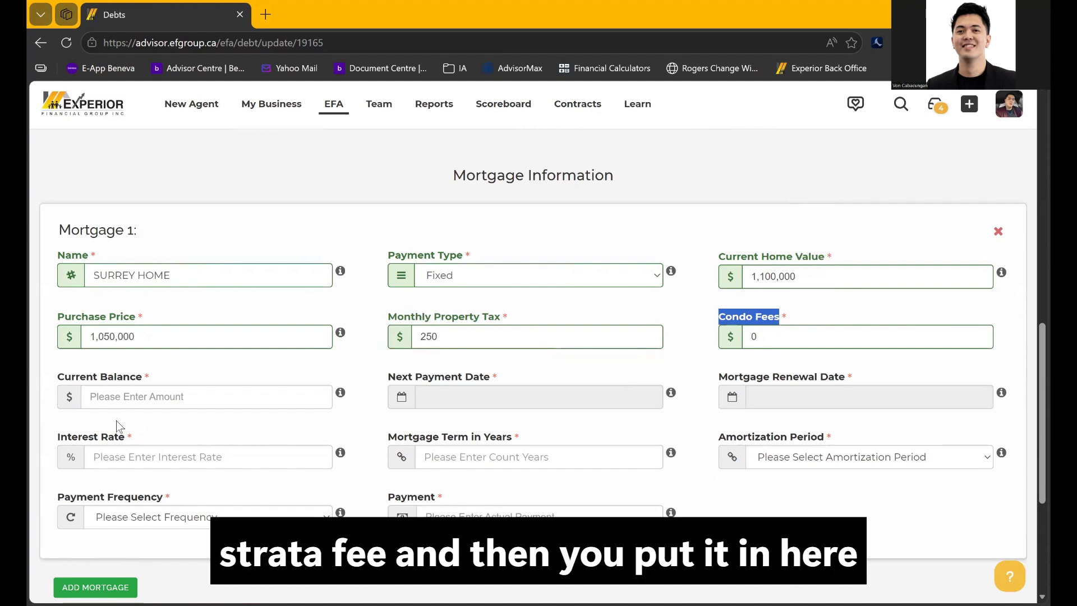
left_click(105, 397)
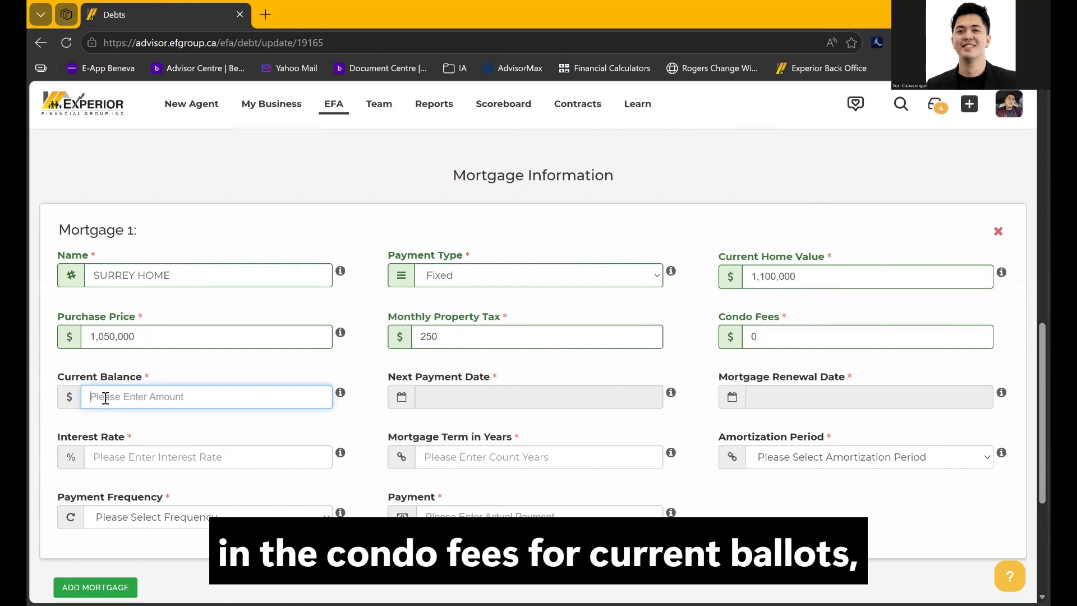
type("950,000")
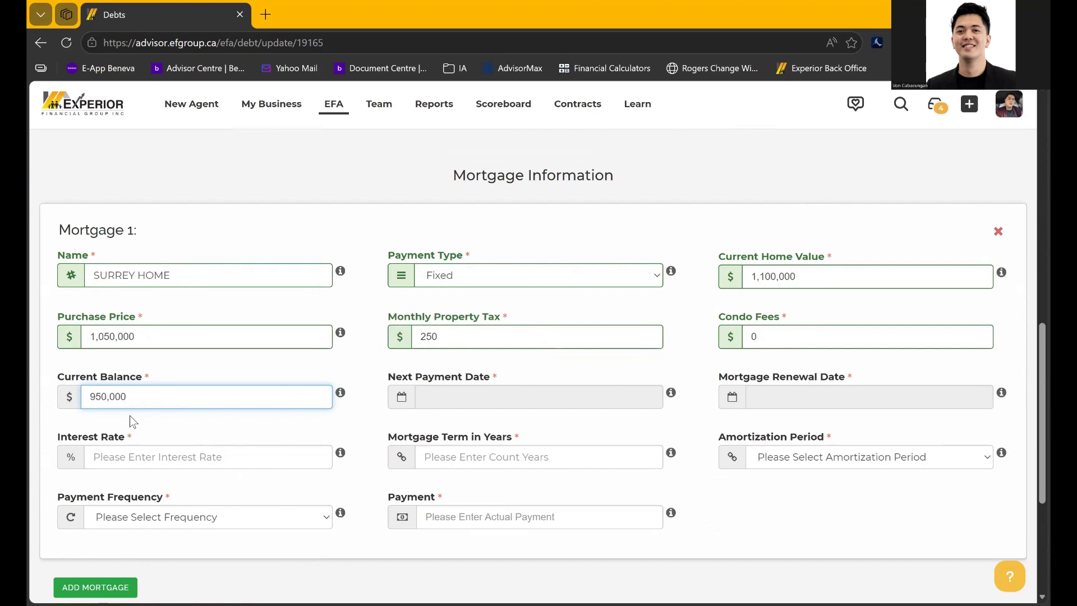
Set the mortgage's next payment date to April 30, 2026
left_click(457, 399)
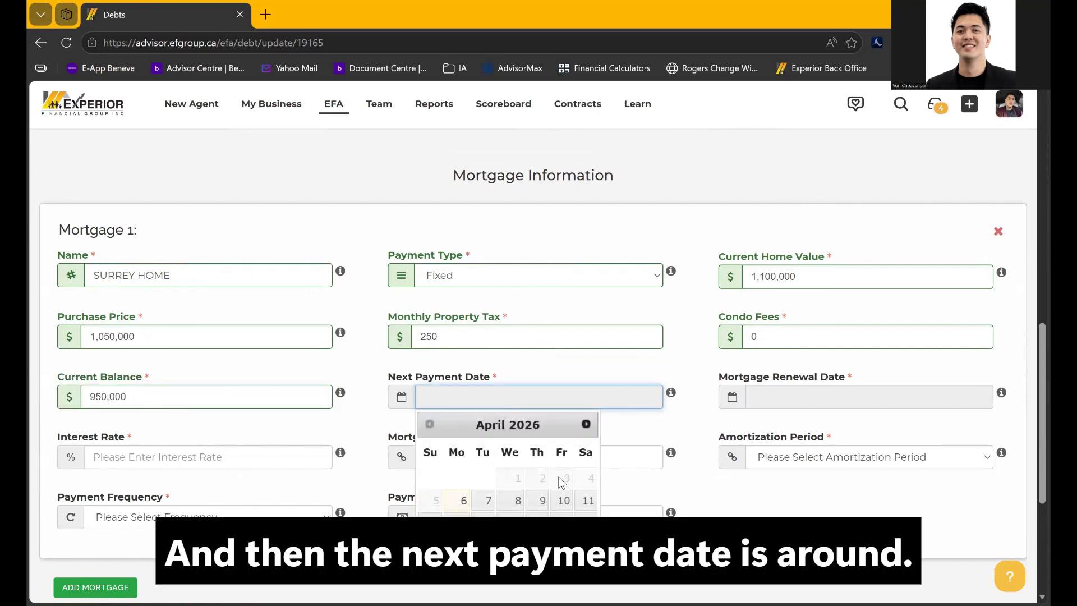
scroll(561, 494, "down", 1)
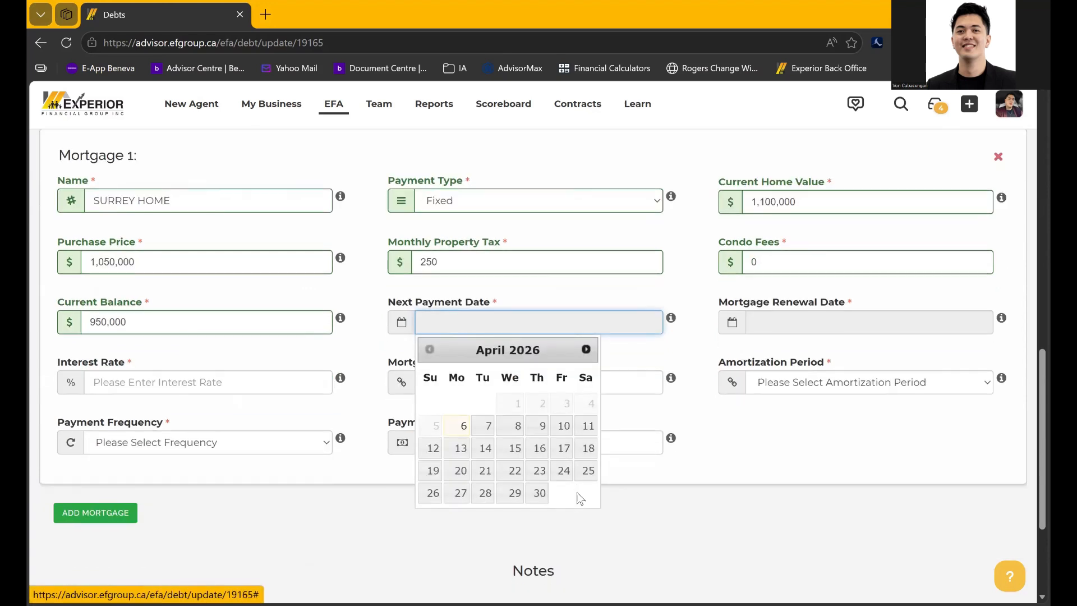
left_click(530, 495)
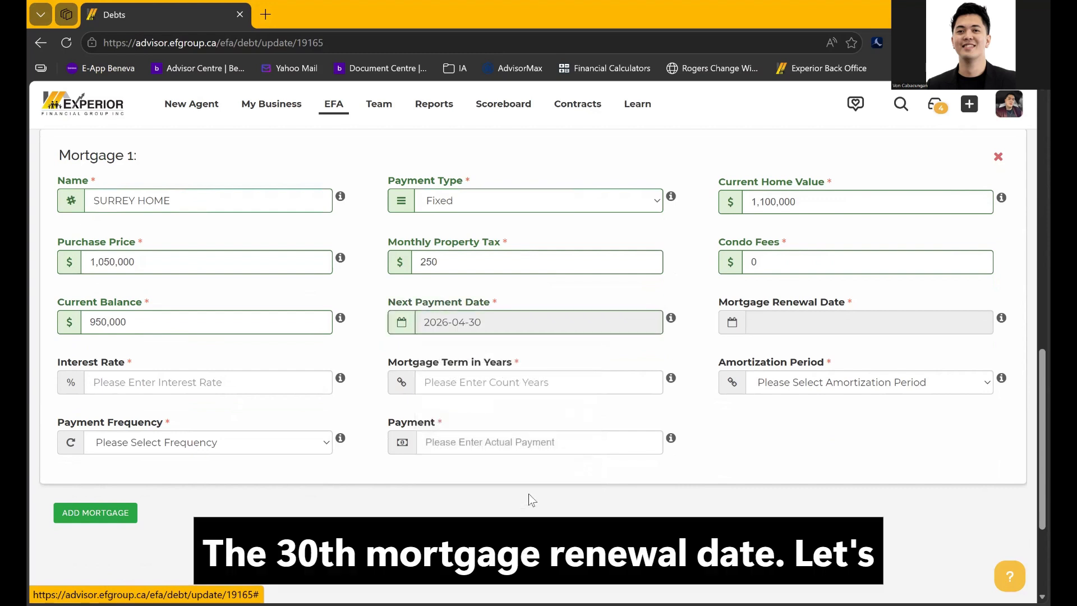
Set the mortgage renewal date to April 1, 2028
left_click(819, 329)
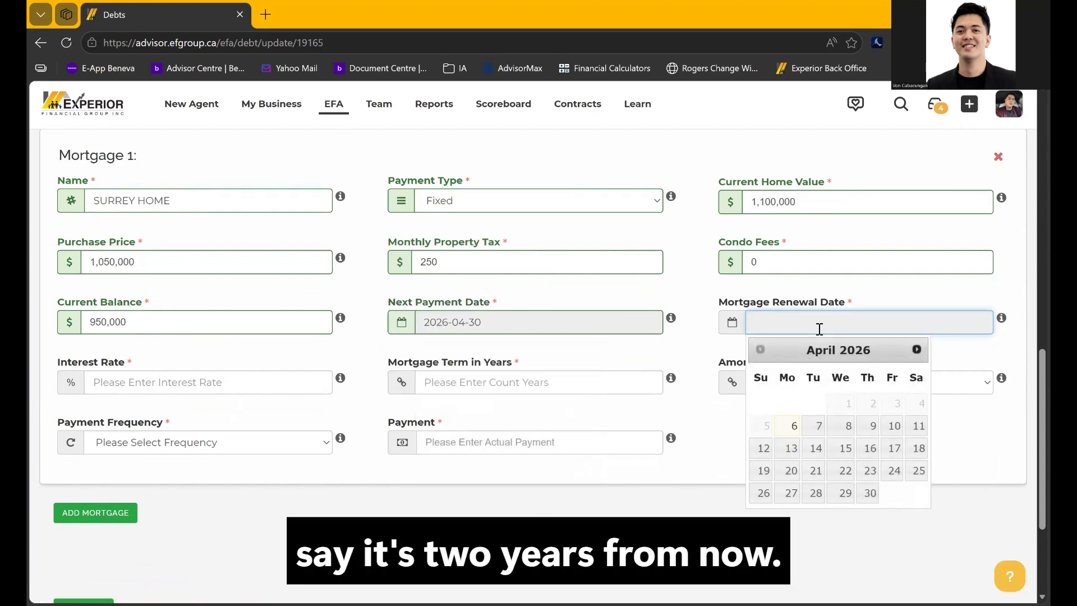
left_click(917, 349)
left_click(917, 349)
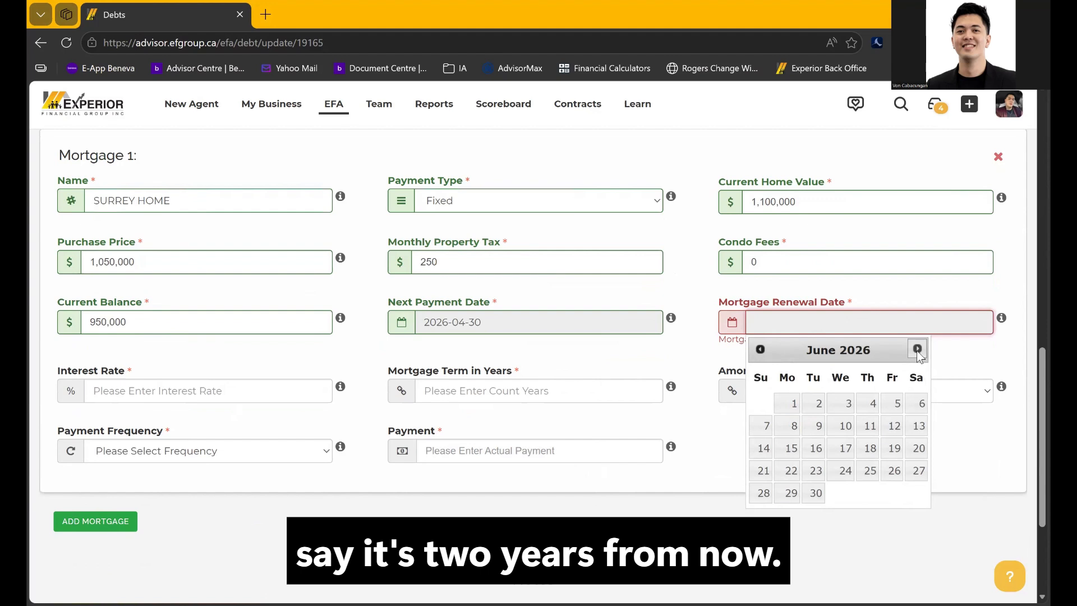
left_click(917, 349)
left_click(918, 349)
left_click(918, 348)
left_click(917, 349)
left_click(917, 349)
left_click(917, 349)
left_click(917, 349)
left_click(917, 349)
left_click(918, 349)
left_click(918, 349)
left_click(917, 349)
left_click(917, 348)
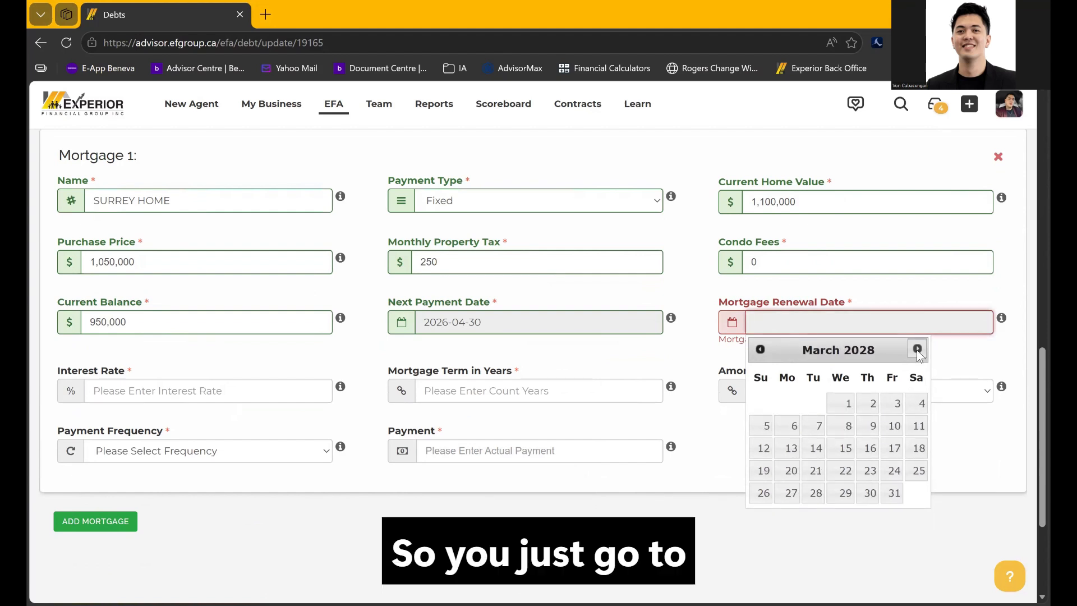
left_click(917, 349)
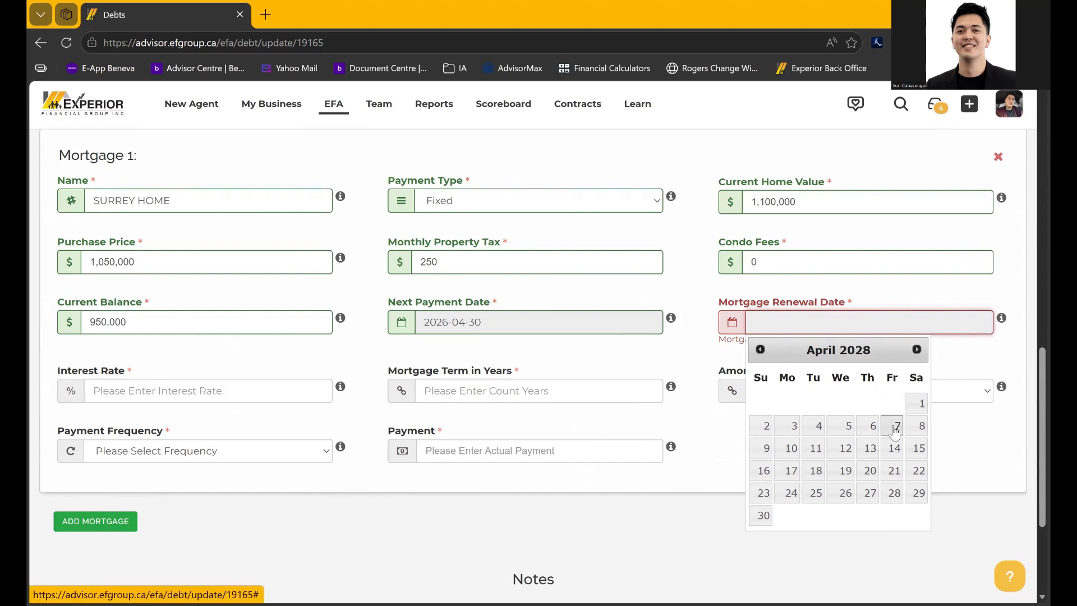
left_click(916, 404)
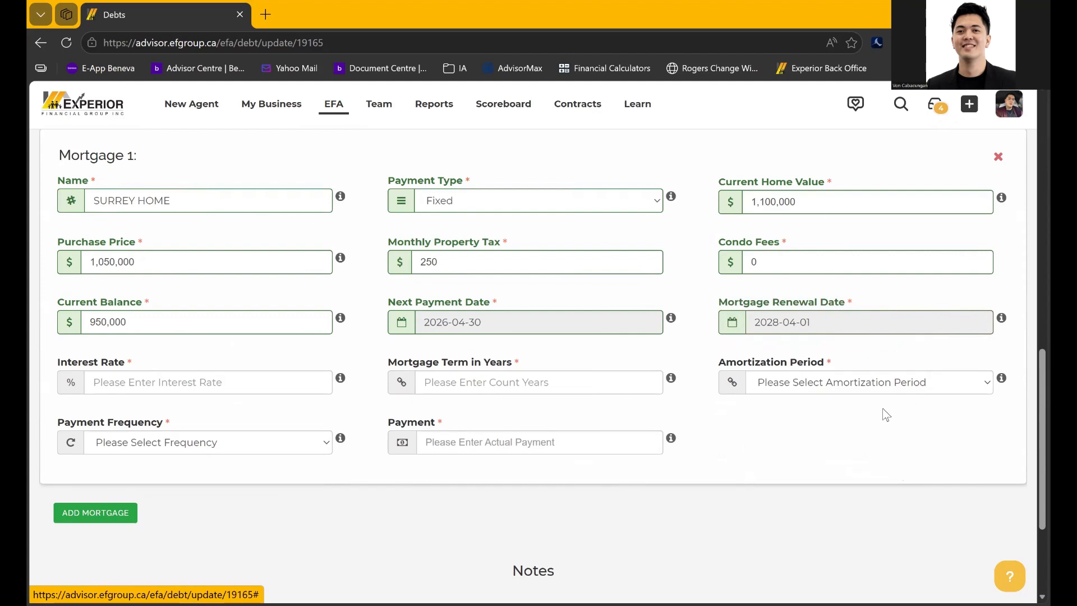
left_click(219, 388)
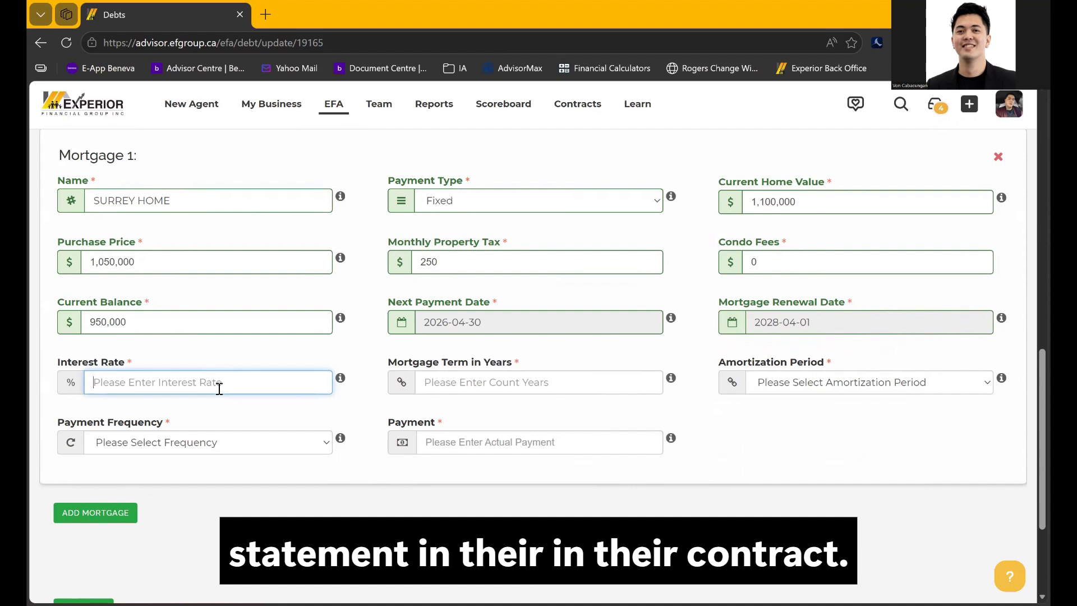
Enter a 2.99 interest rate and a 5-year mortgage term
type("2.99")
left_click(255, 427)
left_click(472, 382)
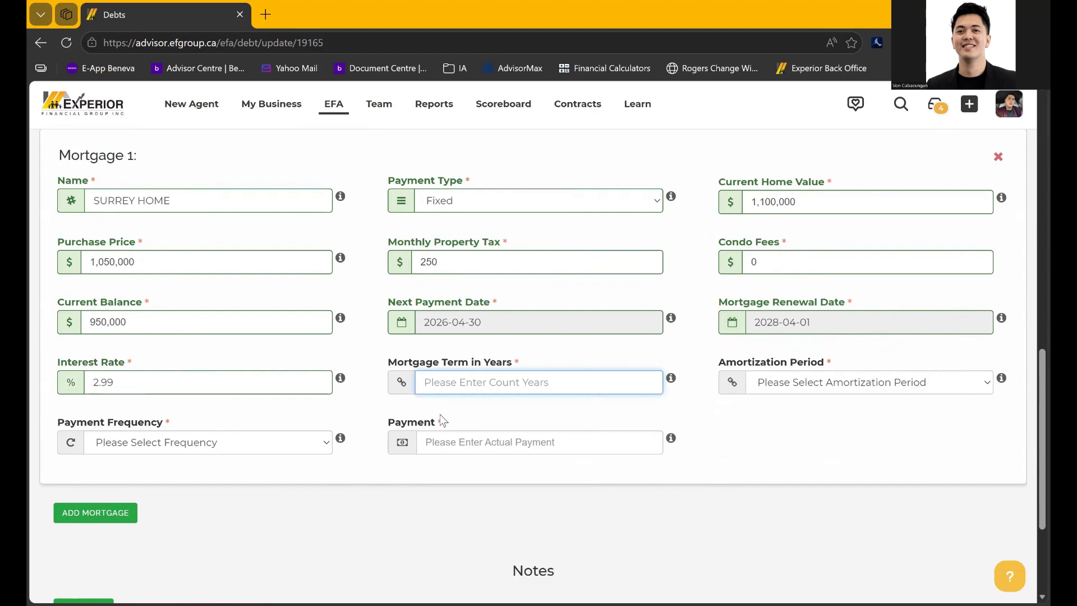
mouse_move(674, 385)
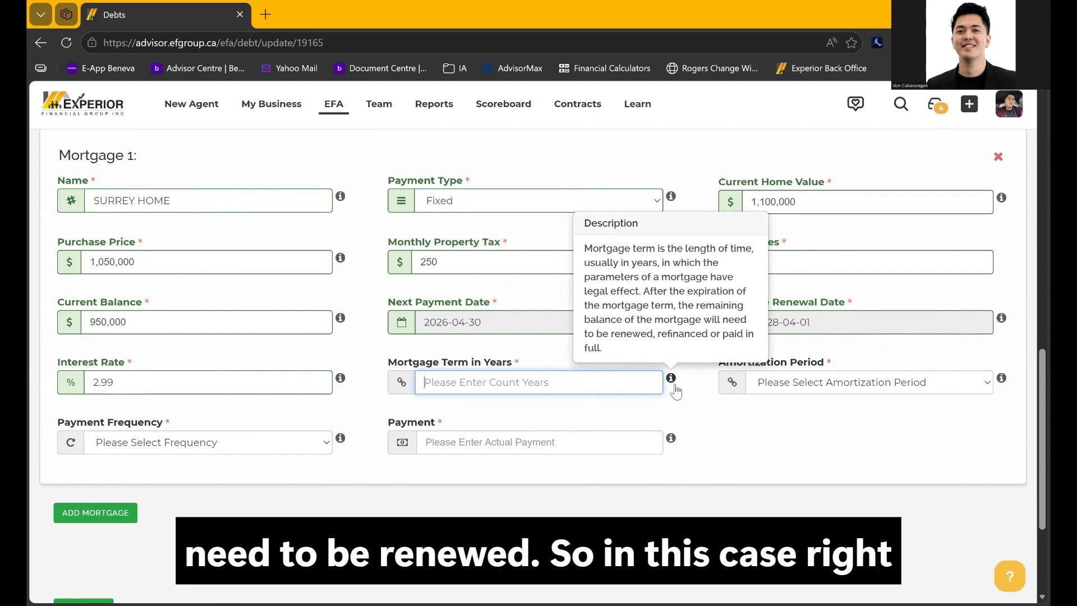
left_click(678, 397)
left_click(513, 382)
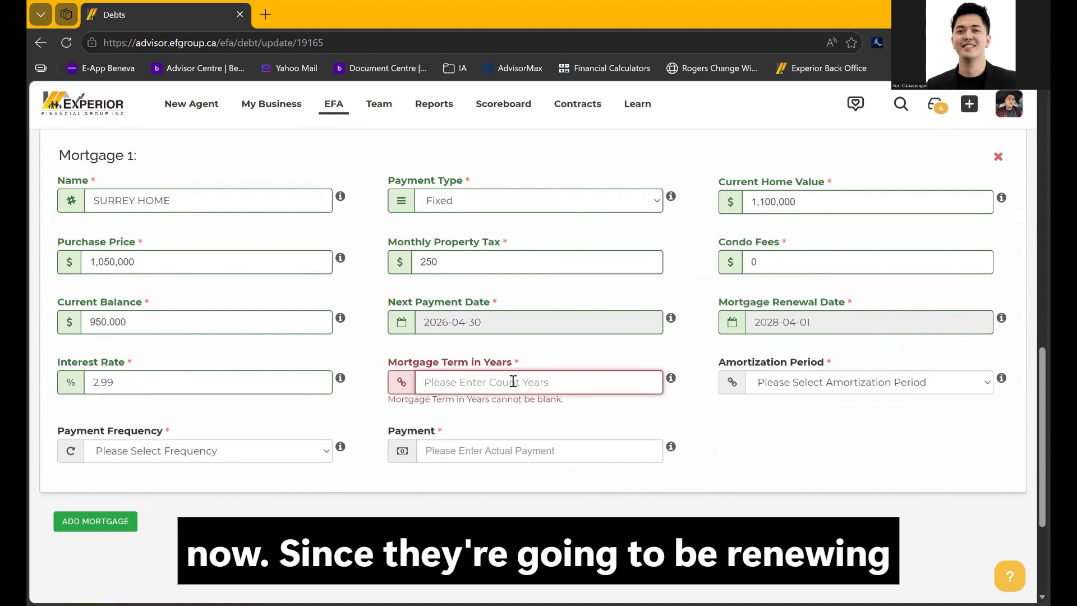
type("5")
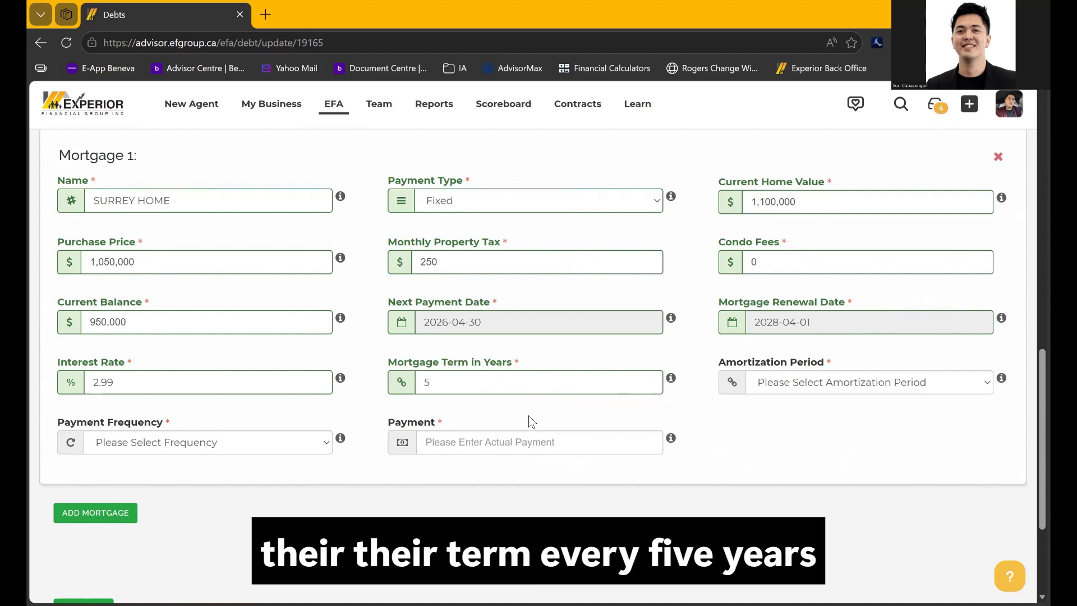
Browse the Amortization Period choices for the mortgage
left_click(854, 390)
scroll(815, 325, "down", 3)
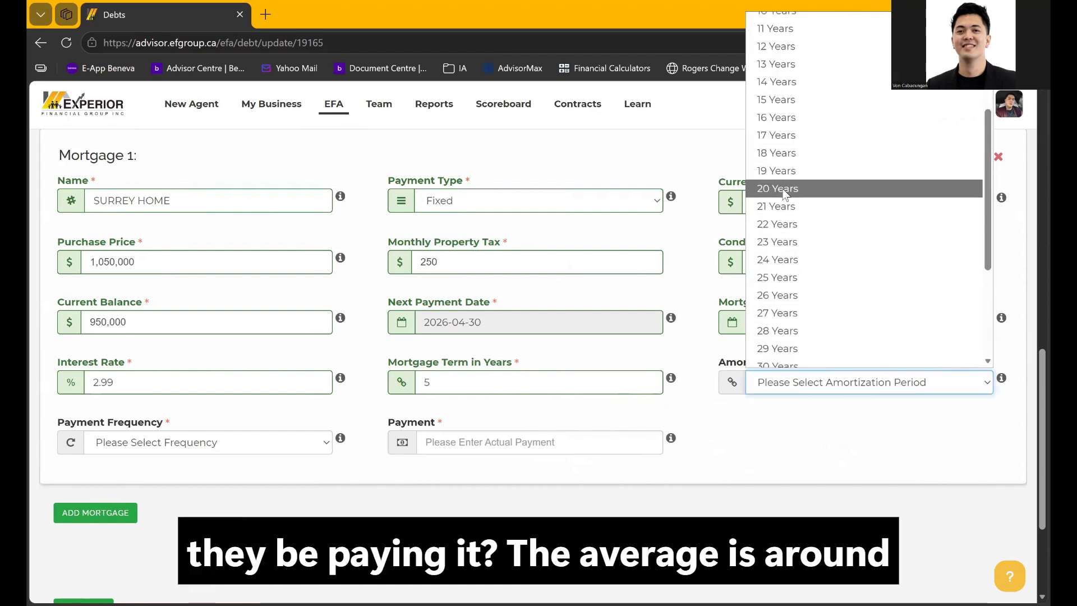
scroll(793, 281, "down", 1)
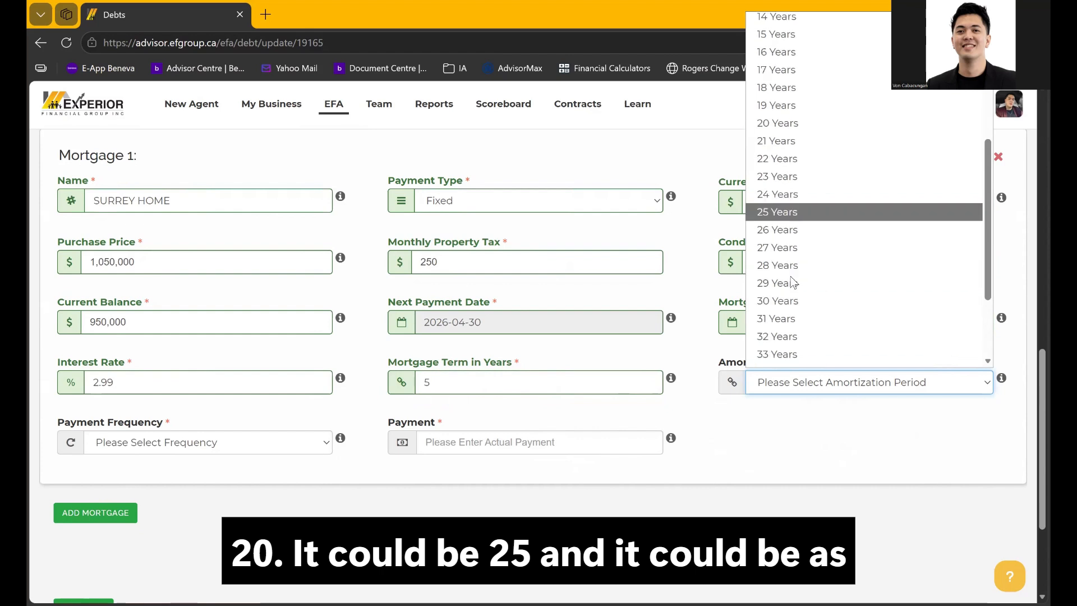
Set a 25-year amortization with monthly payments of 3,000
left_click(775, 215)
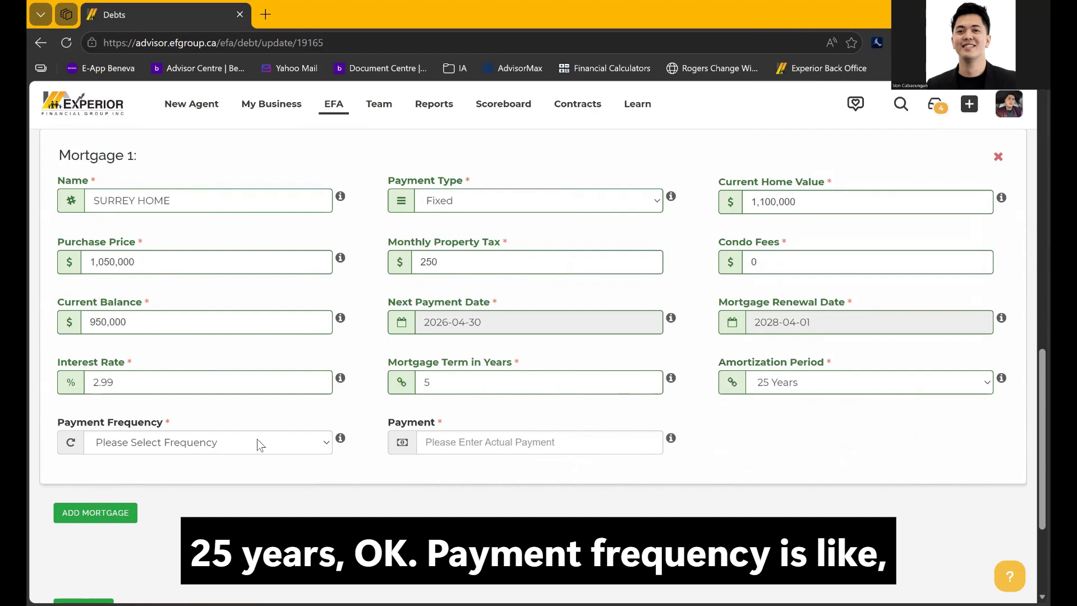
left_click(242, 445)
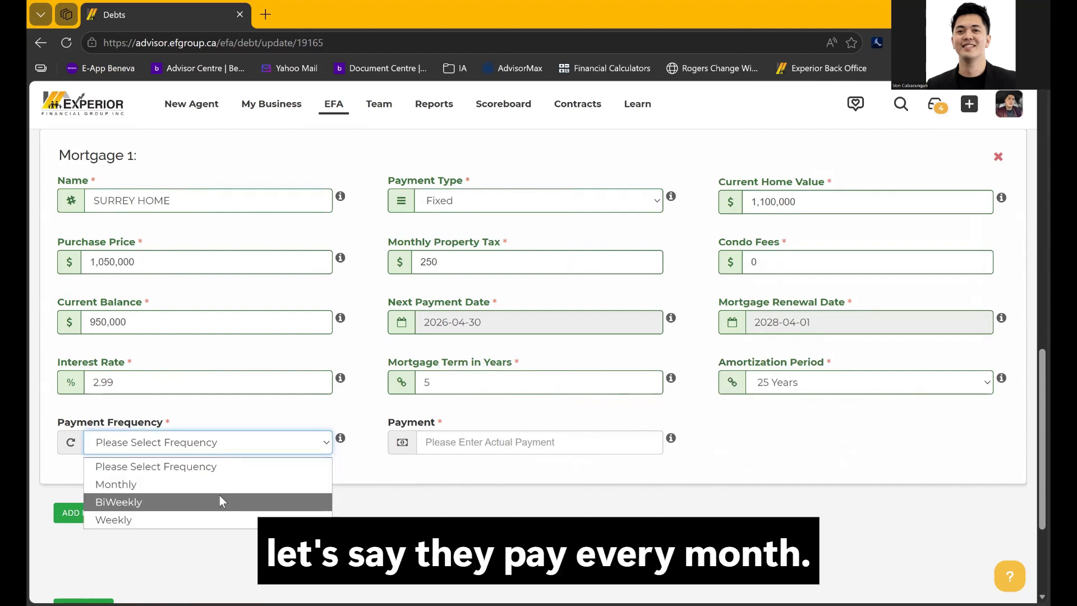
left_click(217, 485)
left_click(461, 449)
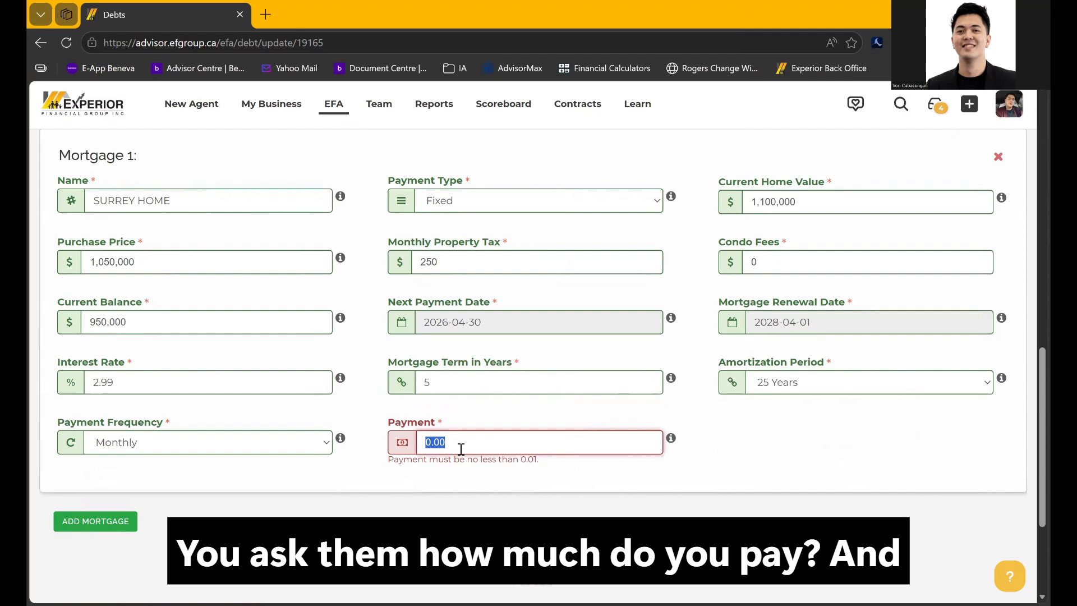
type("3000")
left_click(506, 496)
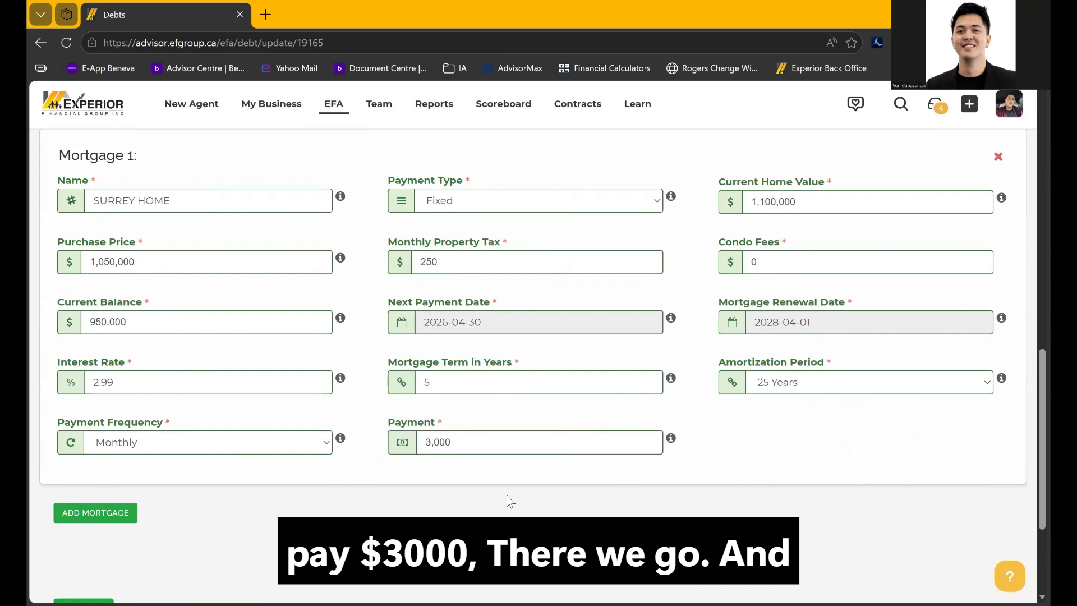
Save the debts and mortgage, then go to the Life Insurance section
scroll(507, 496, "down", 1)
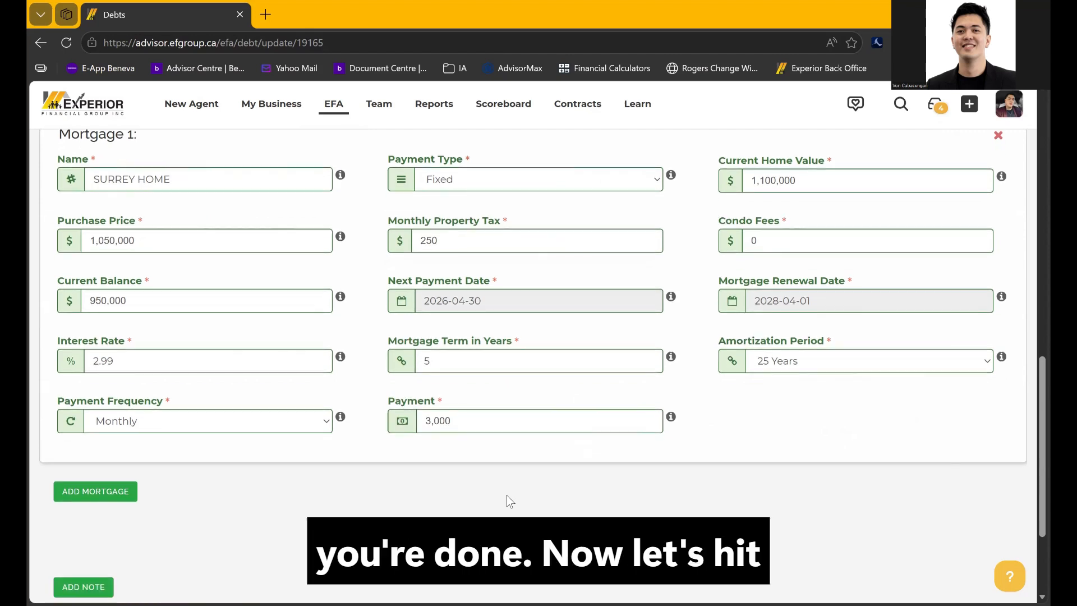
scroll(507, 496, "down", 3)
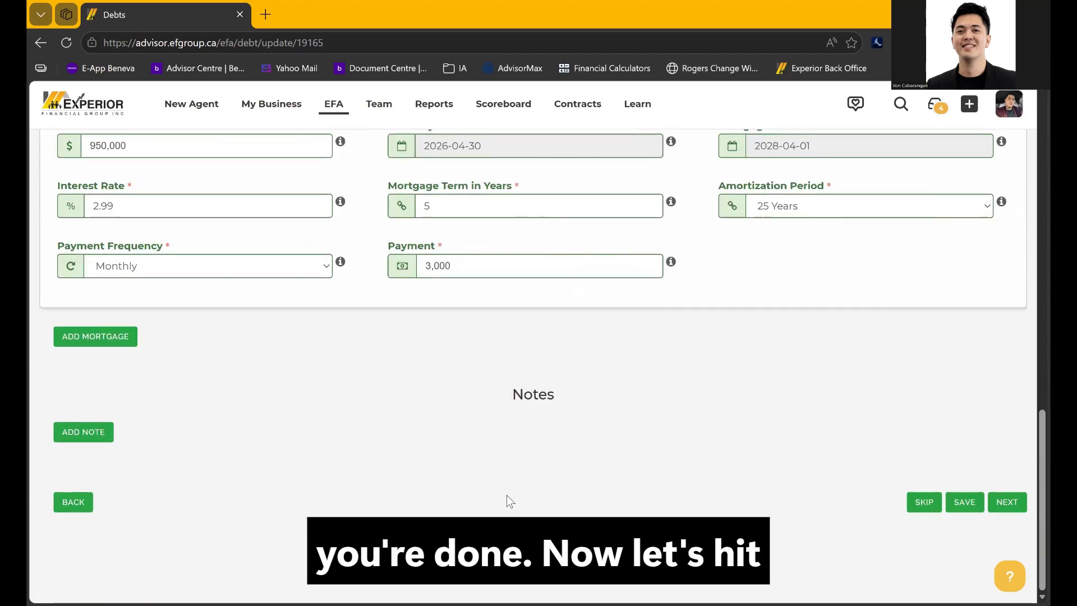
left_click(960, 508)
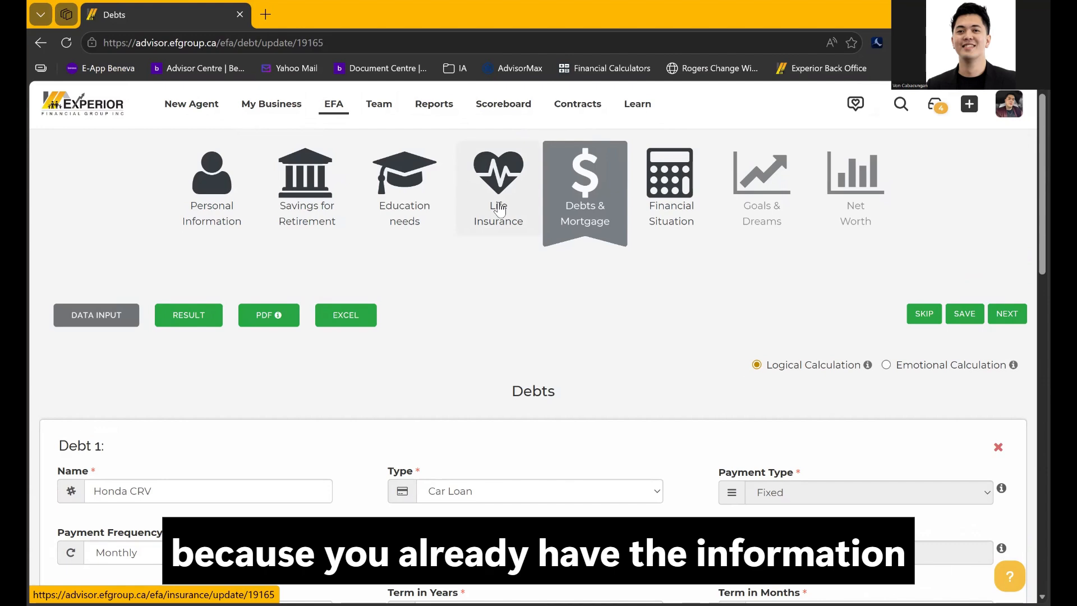
left_click(499, 206)
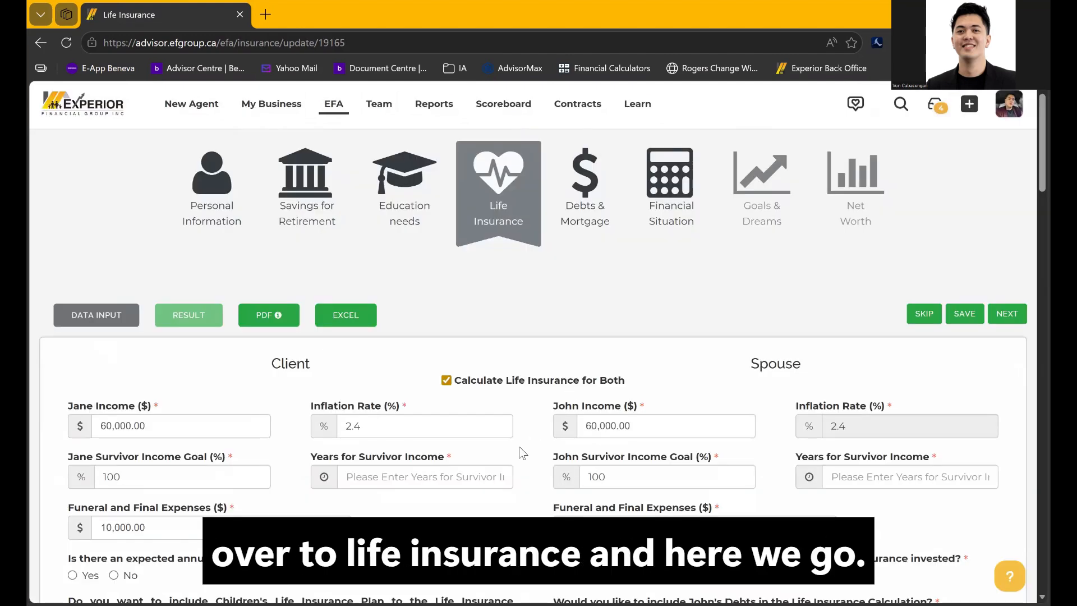
Enter 10 years of survivor income for both the client and the spouse
scroll(521, 452, "down", 2)
scroll(523, 453, "down", 1)
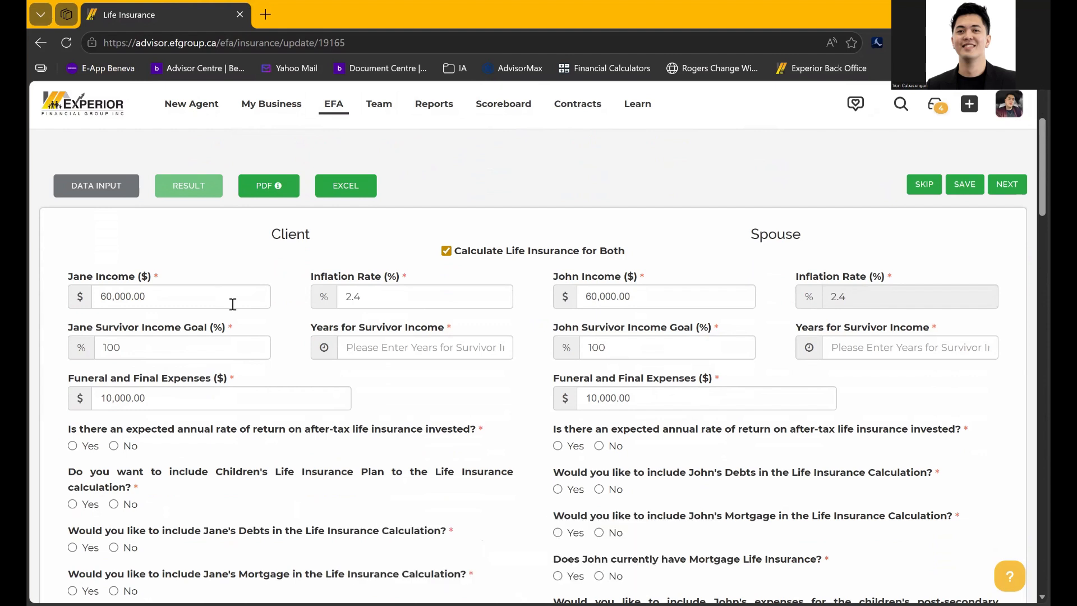
left_click(372, 357)
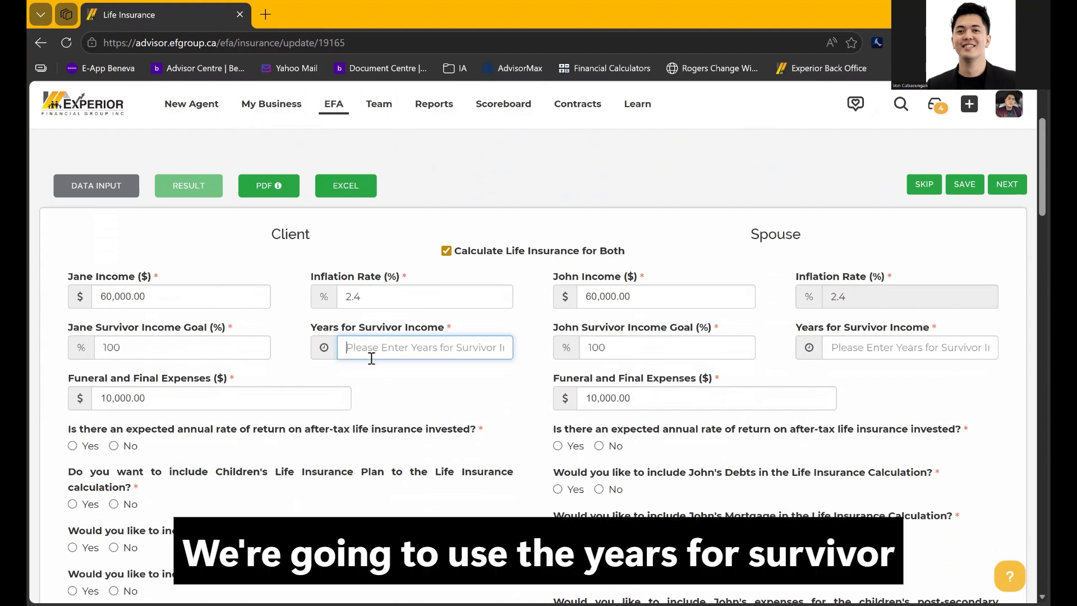
type("10")
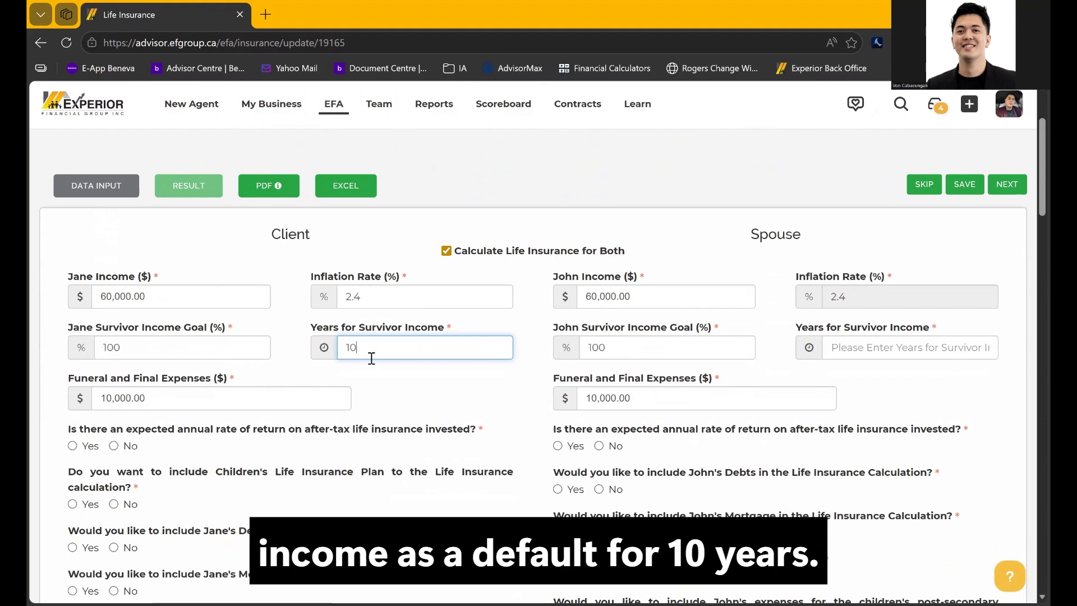
left_click(944, 341)
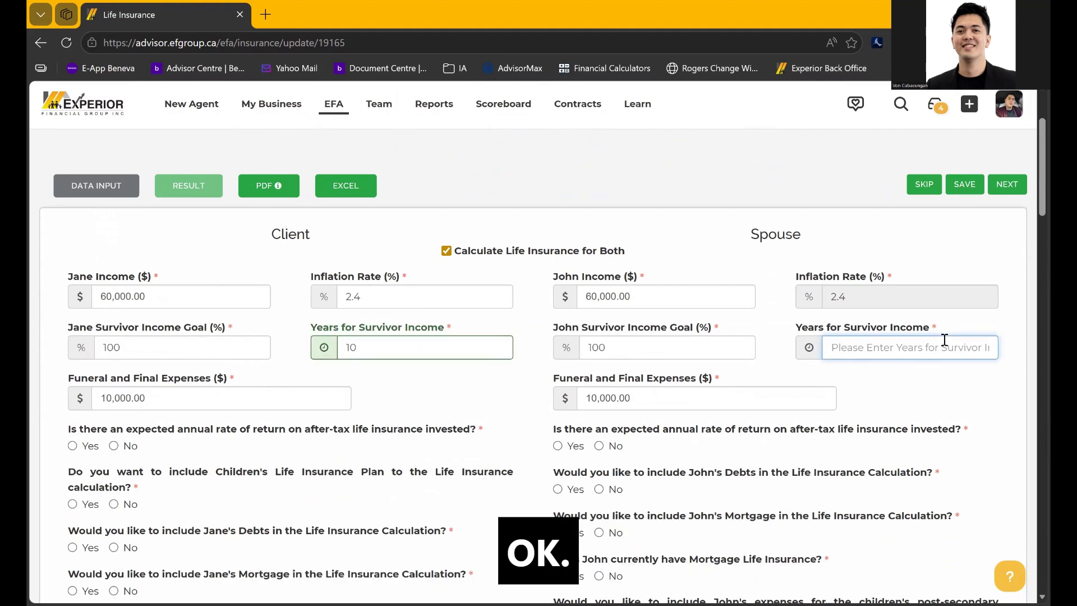
type("10")
left_click(947, 373)
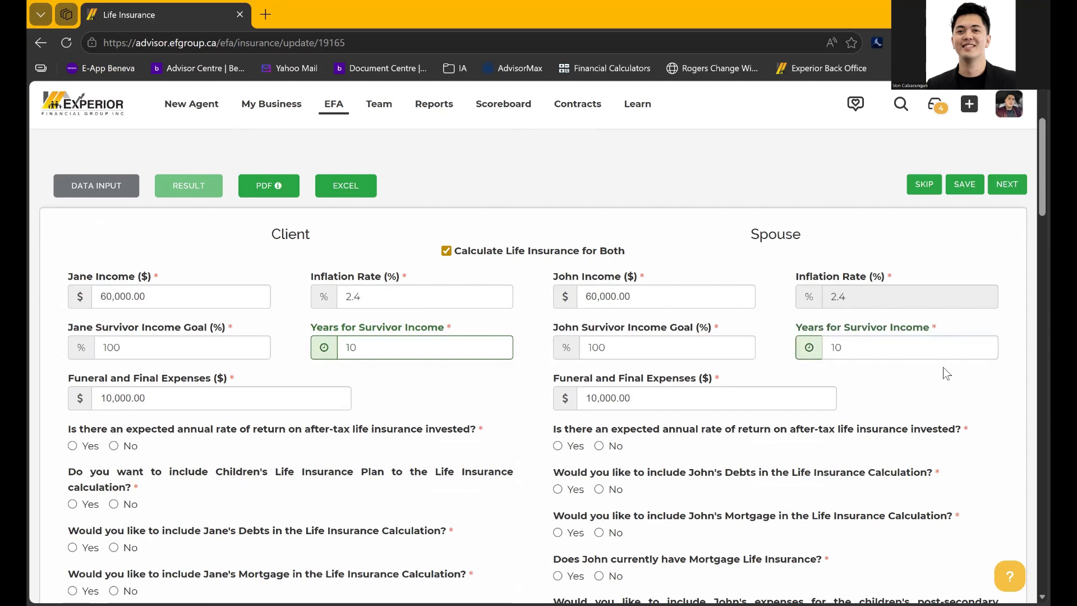
Change both survivor income years to 15
left_click(373, 349)
double_click(373, 348)
type("15")
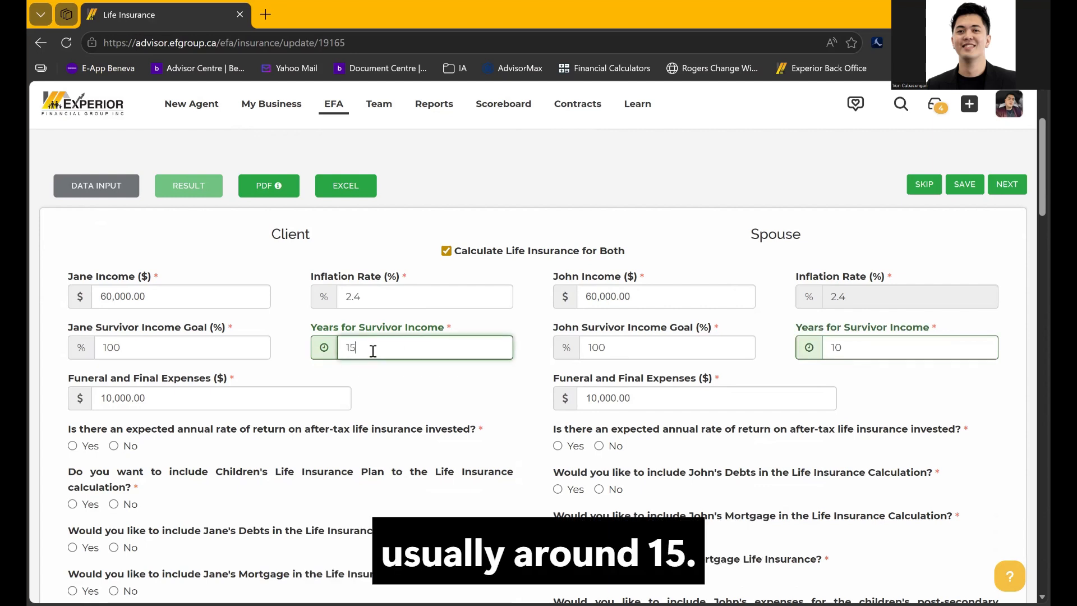
left_click(830, 347)
double_click(846, 345)
type("15")
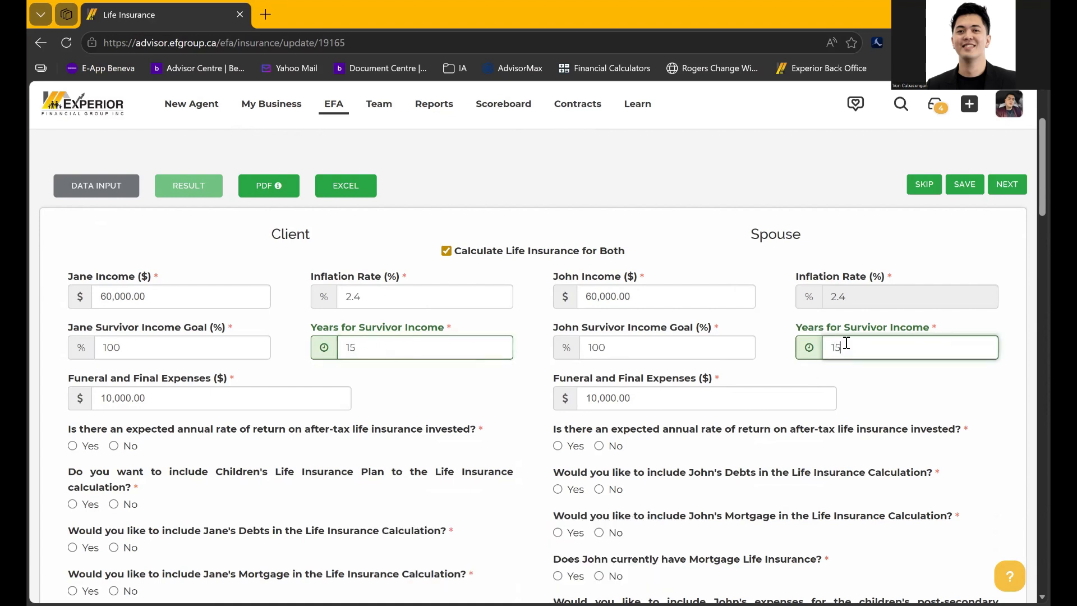
Try 10, 20 and other values in the client's survivor income years field
left_click(466, 351)
key("BackSpace")
key("BackSpace")
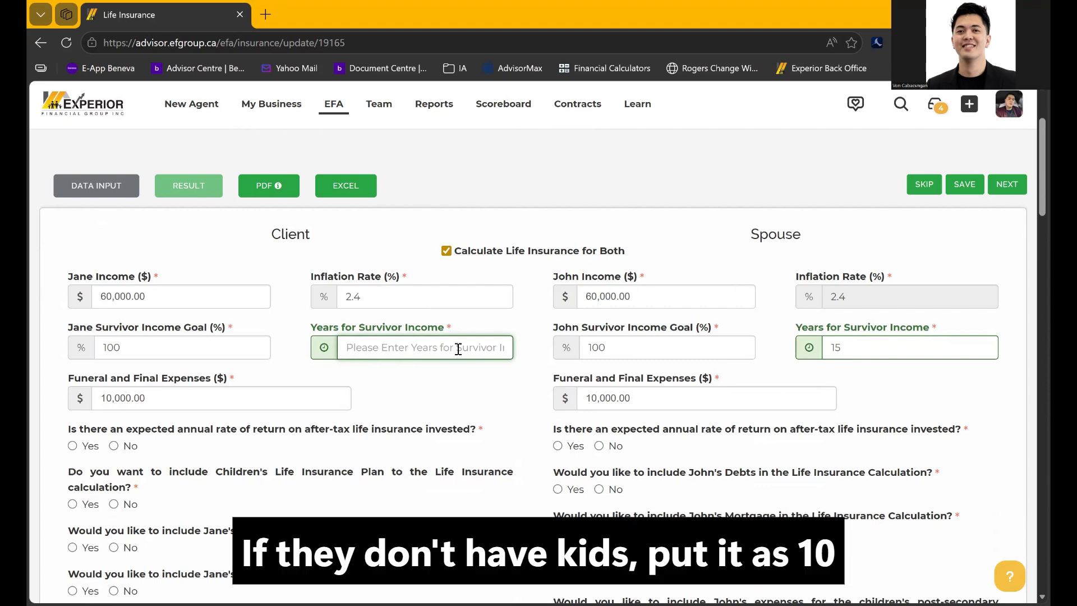
type("10")
key("BackSpace")
key("BackSpace")
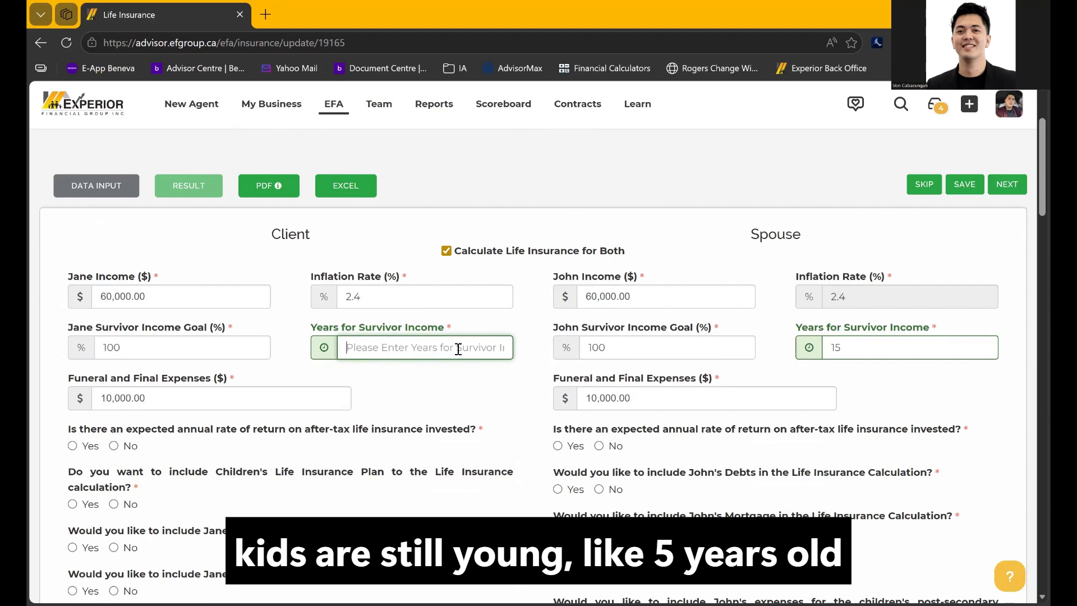
type("20")
key("BackSpace")
key("BackSpace")
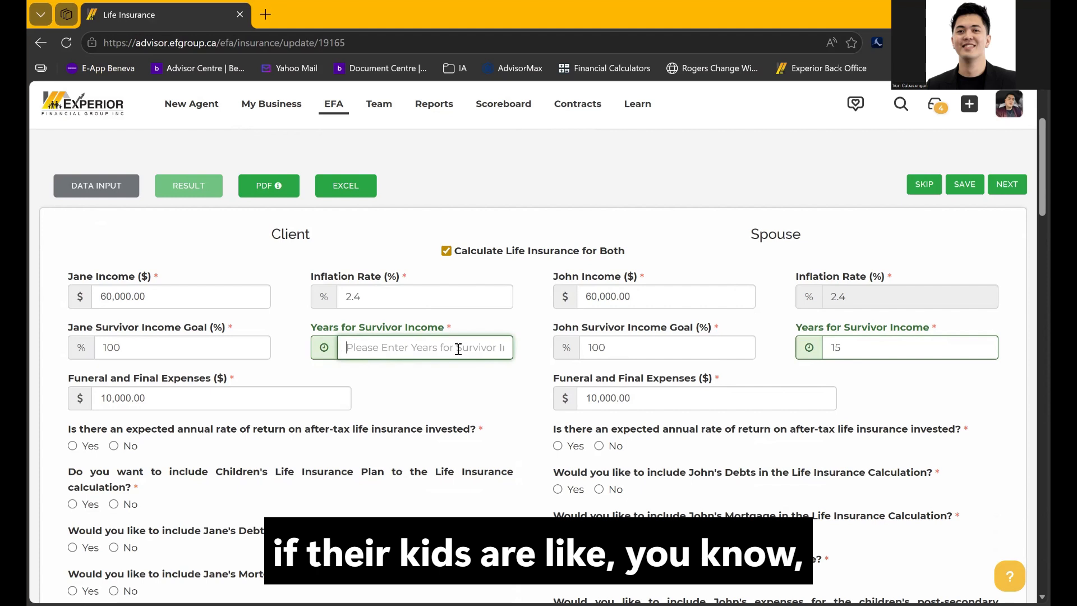
type("51")
type("15")
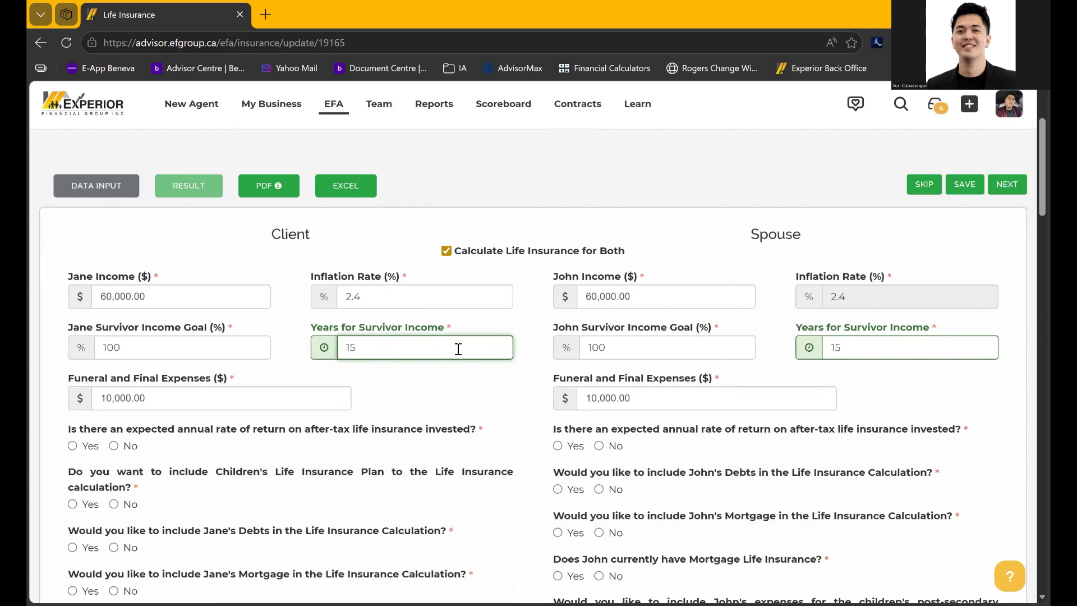
Replace both 15-year values with 10 and commit the entries
double_click(459, 348)
type("10")
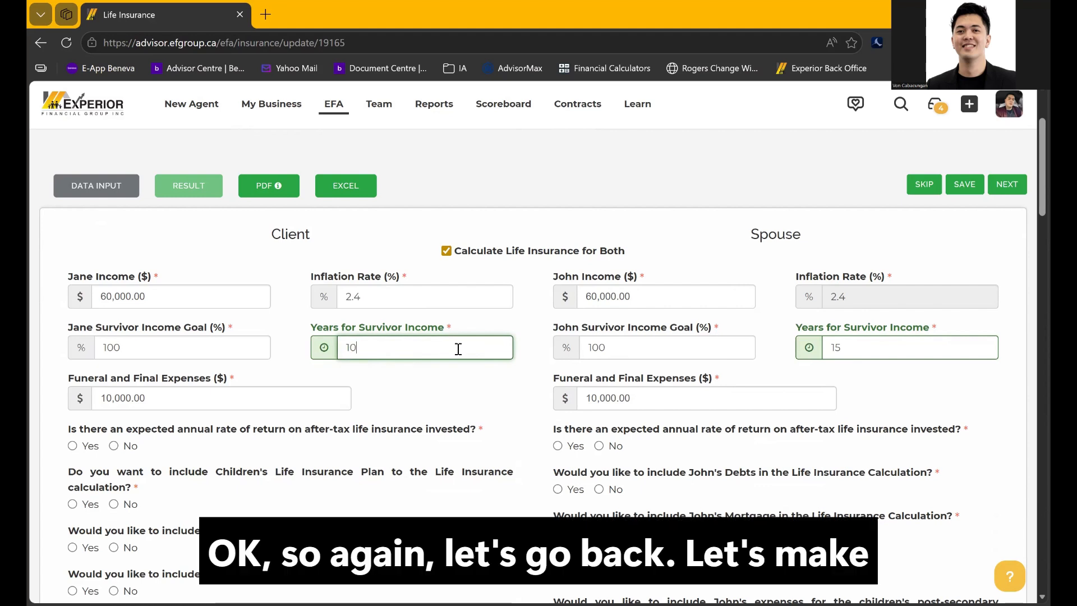
double_click(932, 357)
type("10")
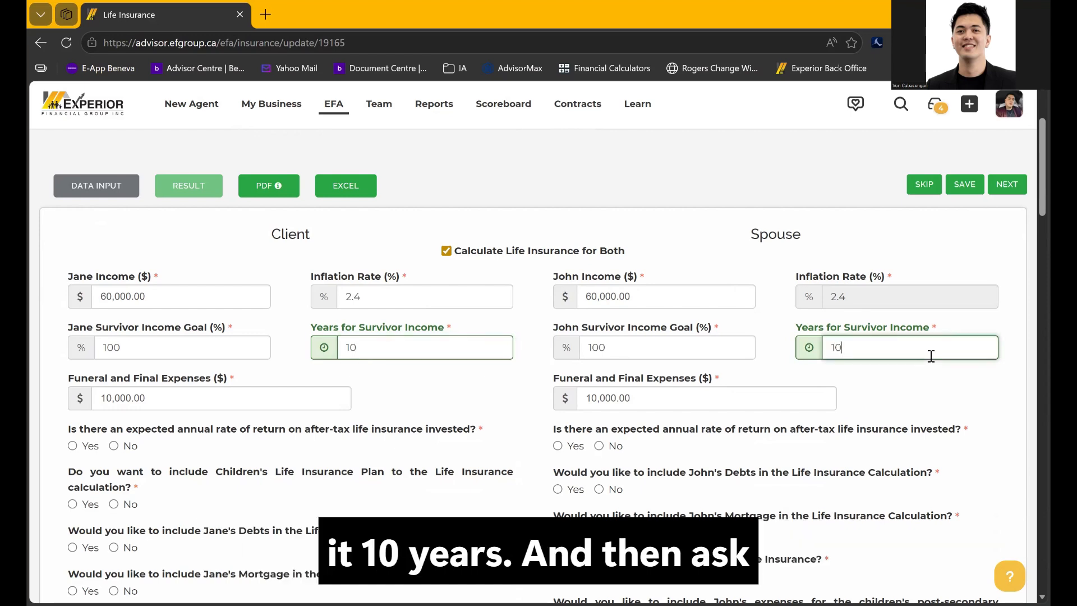
left_click(987, 433)
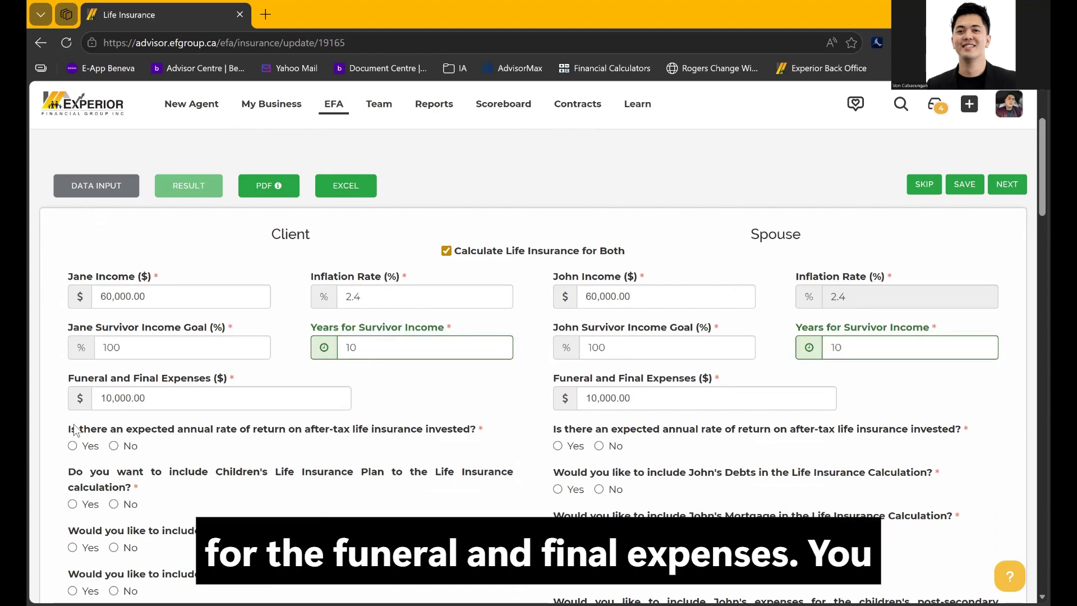
Enter 30,000 as the client's funeral and final expenses after briefly trying 50,000
scroll(148, 408, "down", 1)
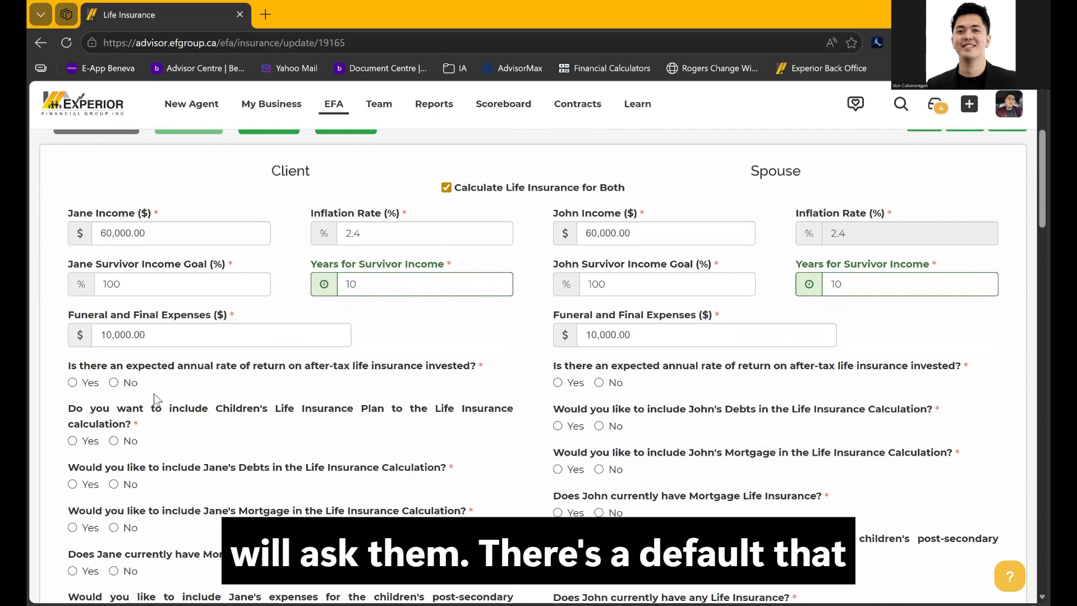
scroll(147, 394, "up", 3)
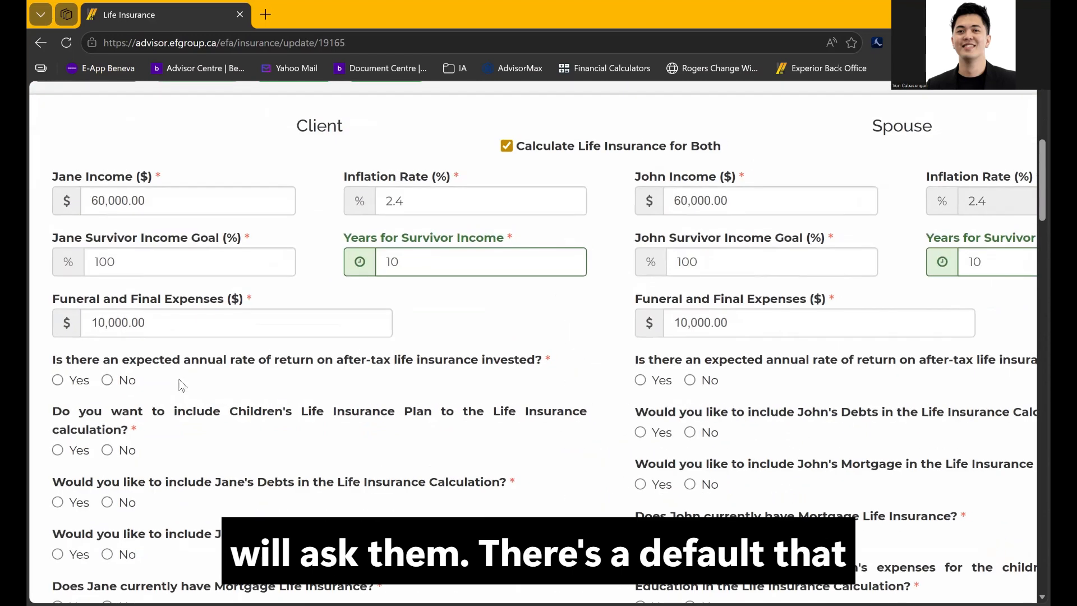
left_click(181, 325)
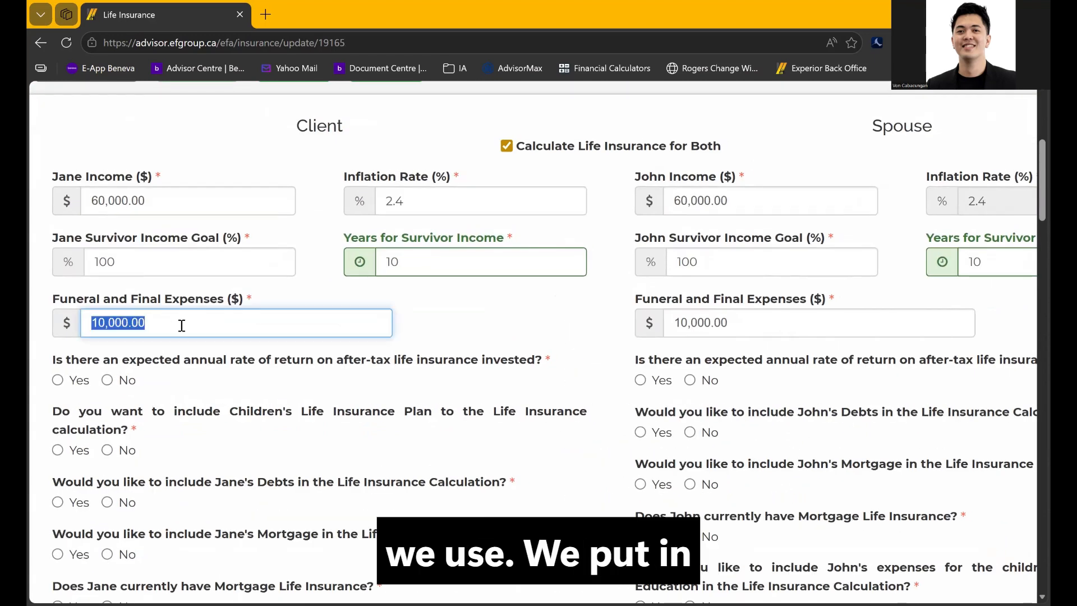
type("30,000")
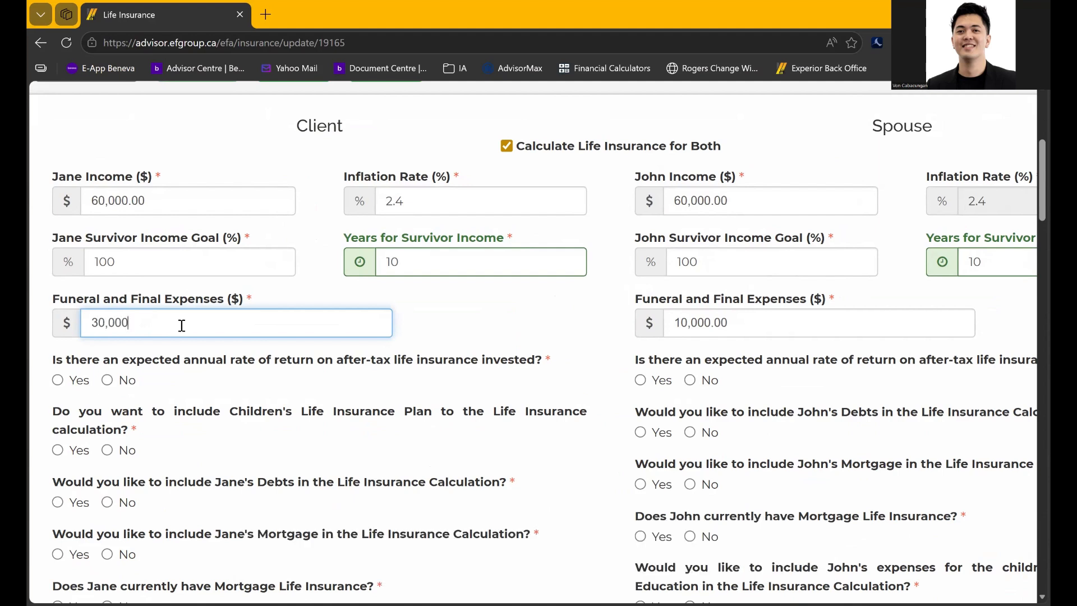
key("BackSpace")
key("BackSpace")
key("BackSpace")
key("BackSpace")
key("BackSpace")
key("BackSpace")
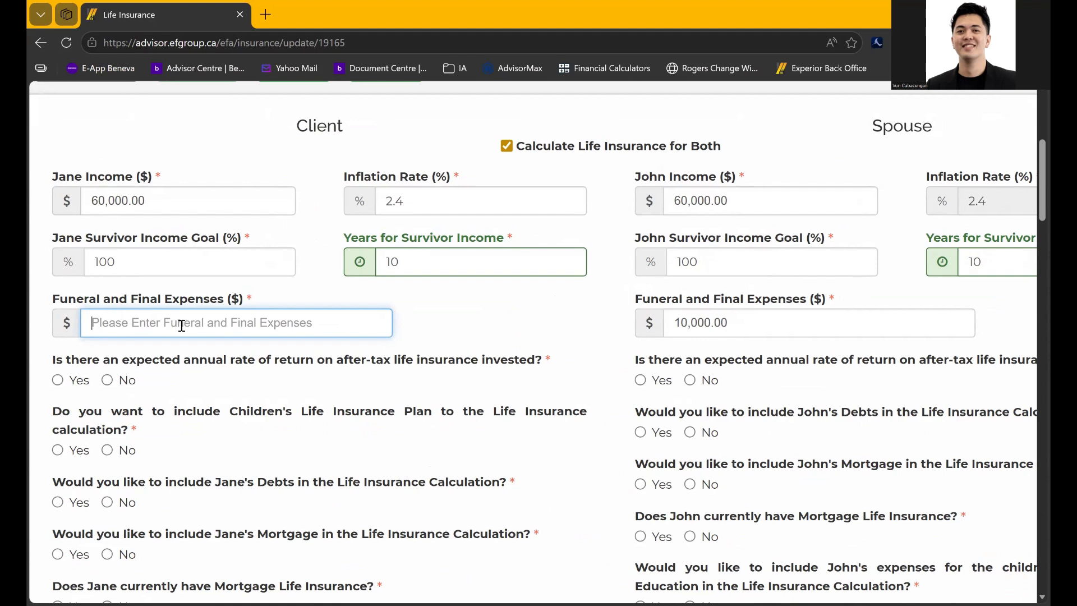
type("50,000")
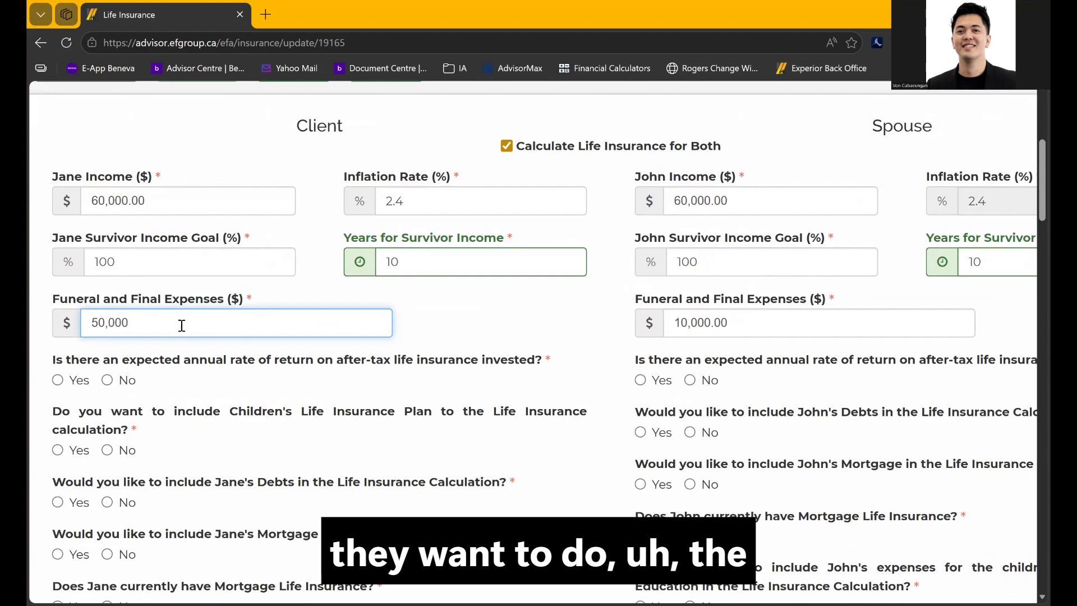
key("BackSpace")
key("BackSpace")
key("BackSpace")
key("BackSpace")
key("BackSpace")
key("BackSpace")
type("30,000")
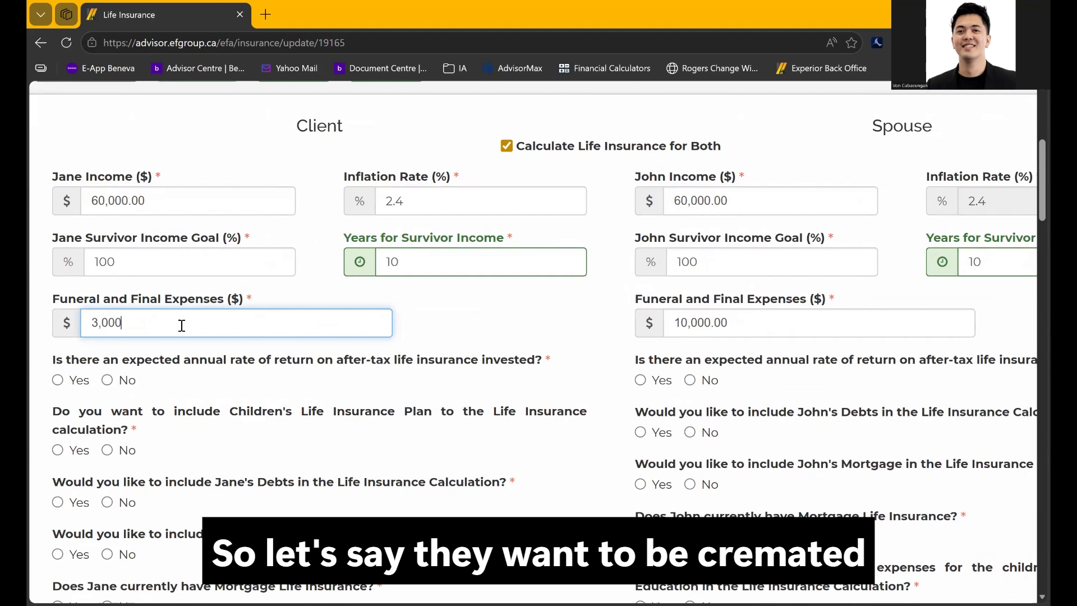
Set the spouse's funeral and final expenses to 30,000 as well
triple_click(783, 329)
type("30000")
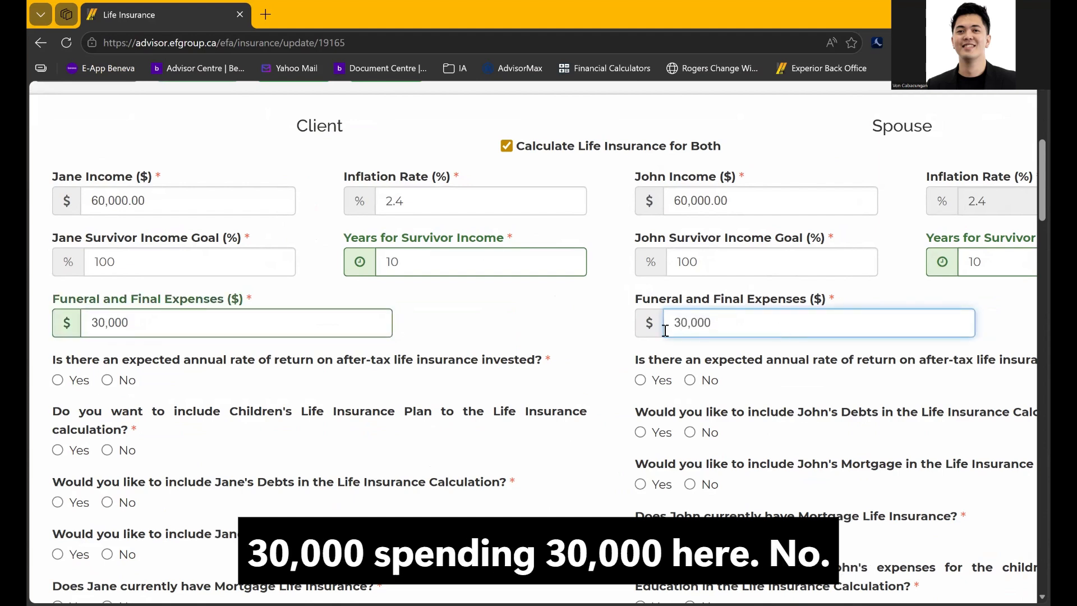
left_click(547, 329)
scroll(477, 320, "down", 2)
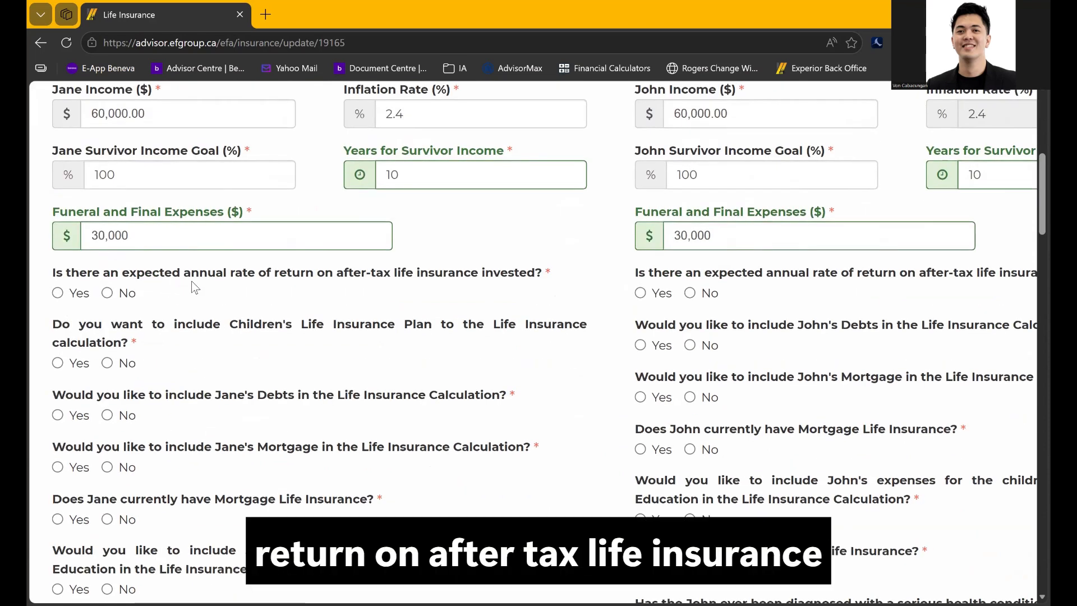
Answer No to both rate-of-return questions and to the client's Children's Life Insurance Plan
left_click(107, 293)
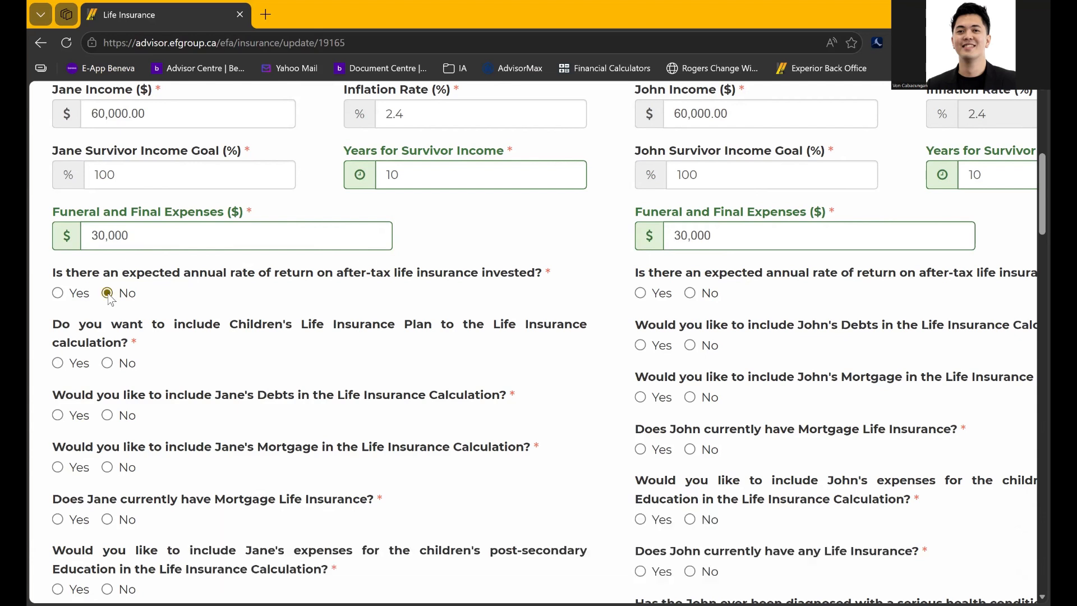
left_click(689, 293)
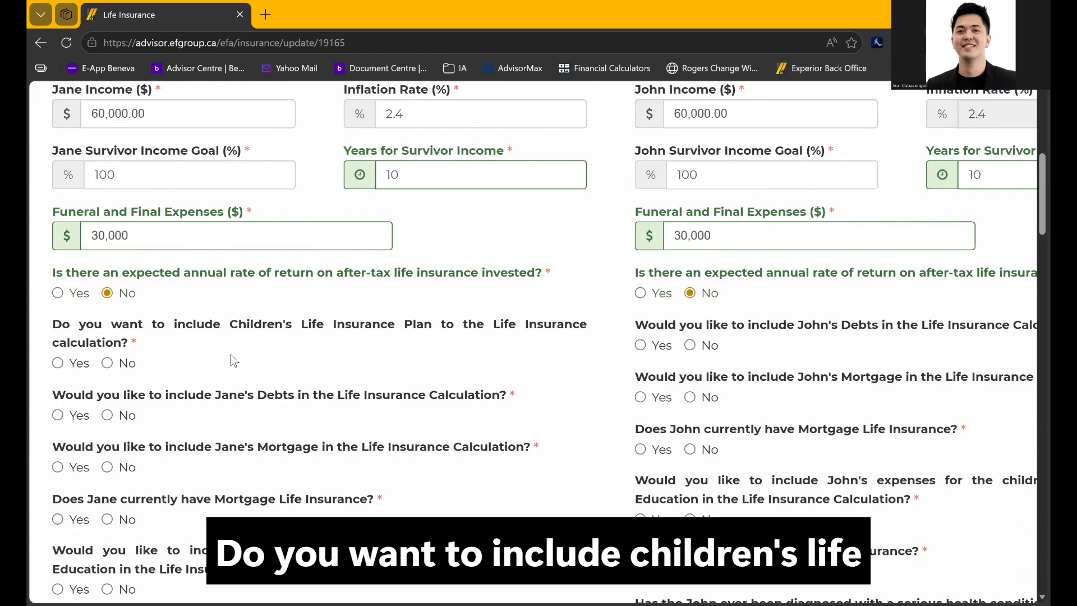
left_click(123, 368)
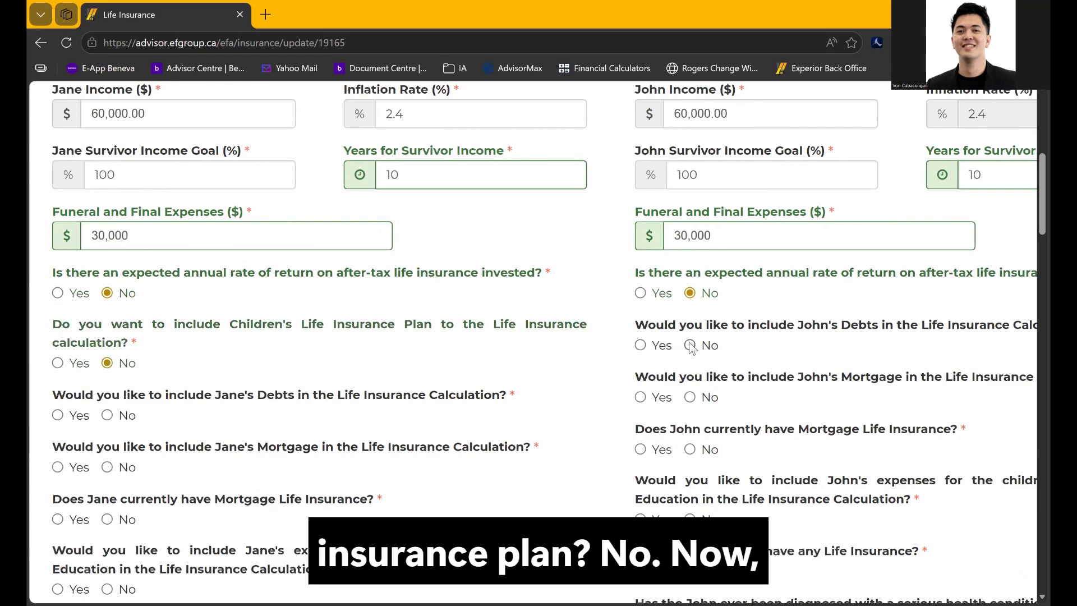
Answer Yes to including the spouse's debts, so the Honda CRV debt is checked
scroll(691, 348, "right", 3)
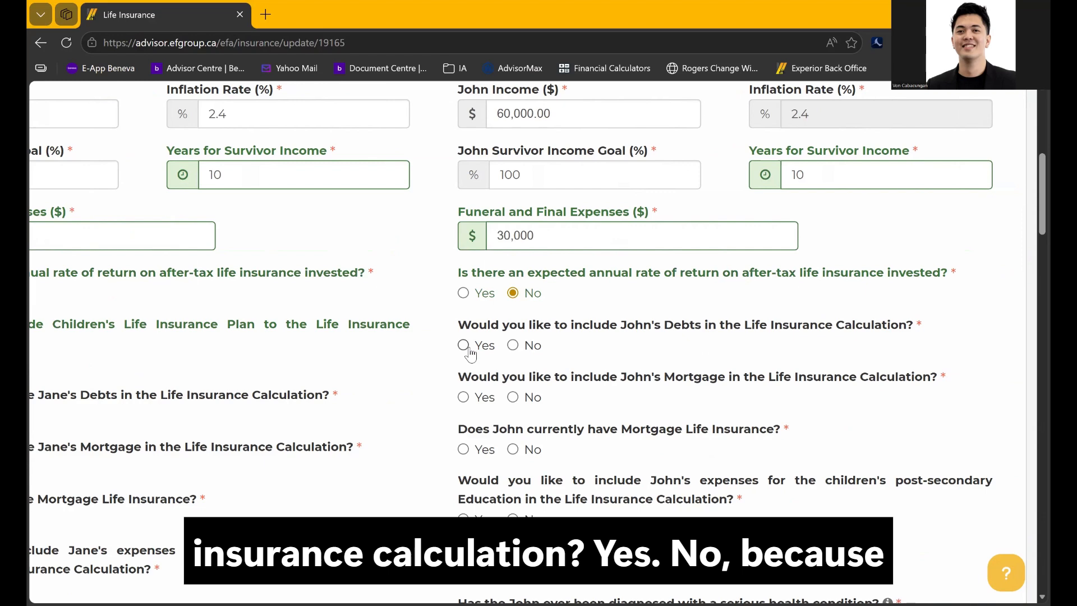
left_click(512, 346)
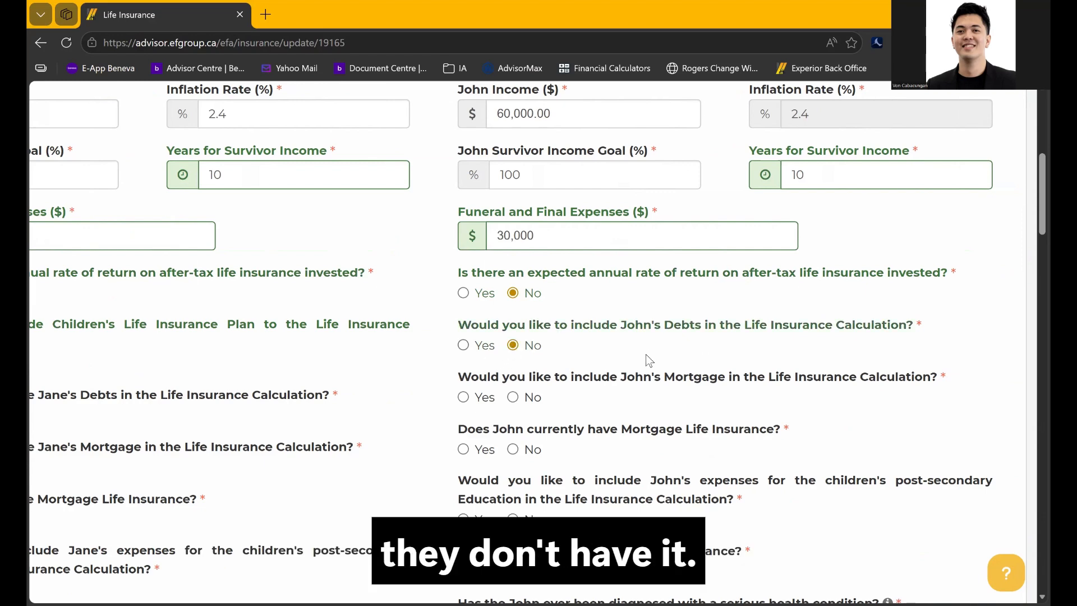
scroll(645, 355, "left", 2)
scroll(645, 359, "left", 2)
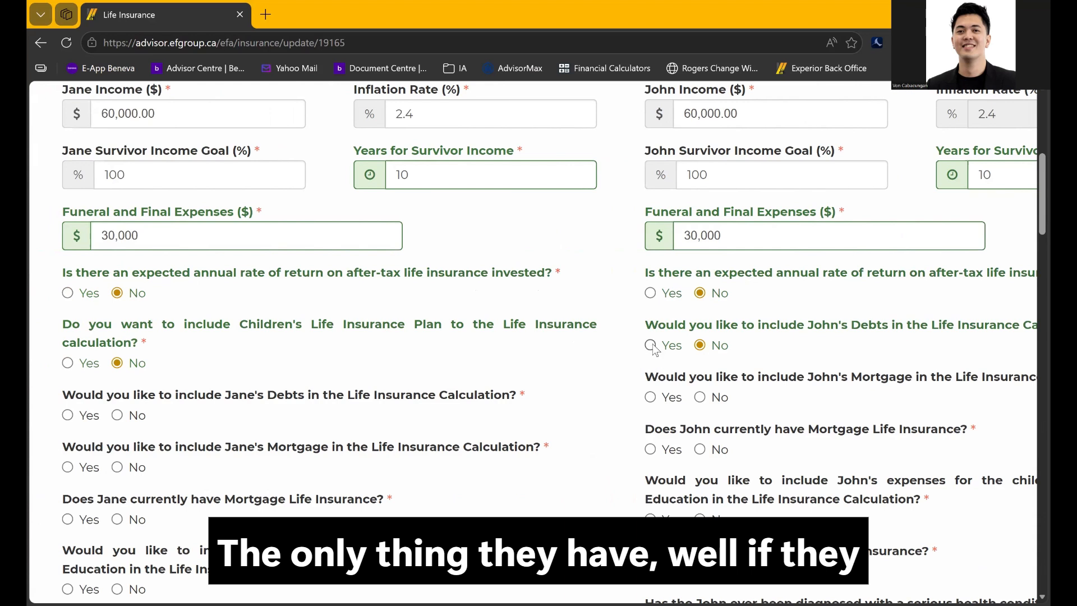
left_click(650, 345)
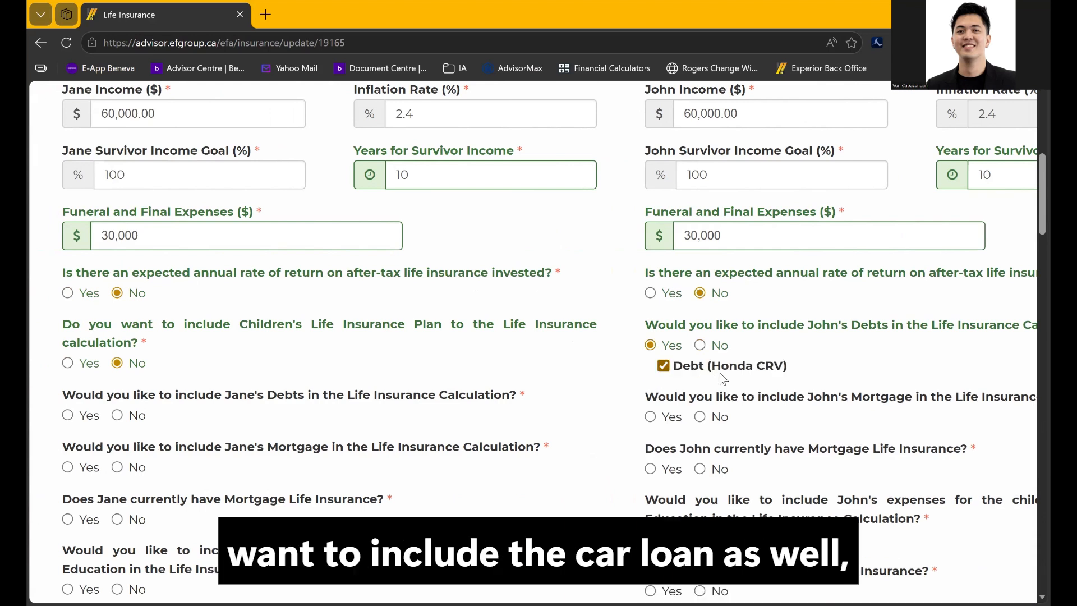
left_click(700, 345)
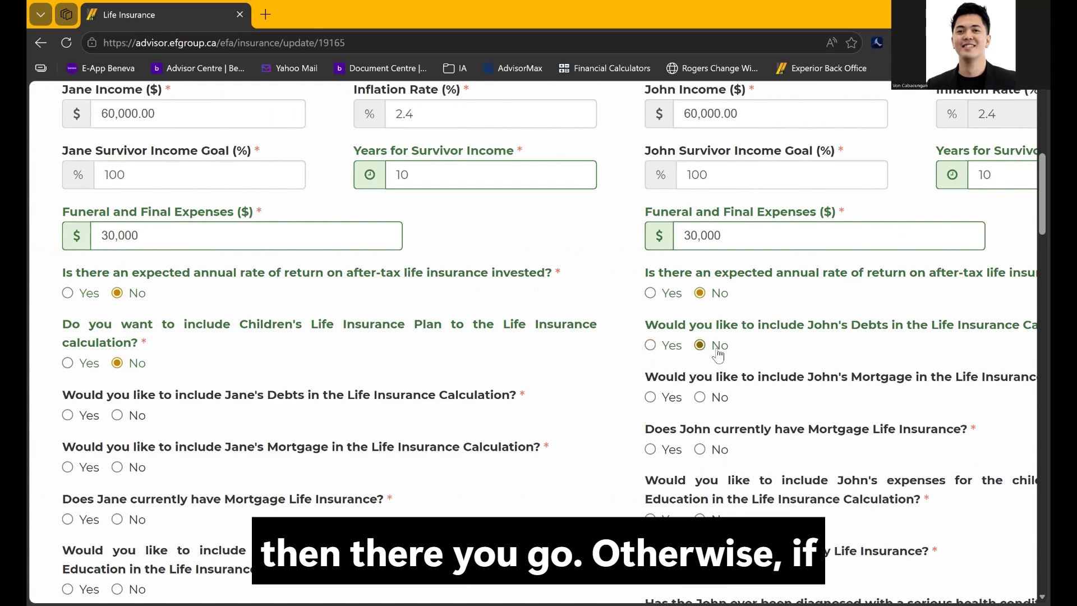
left_click(654, 347)
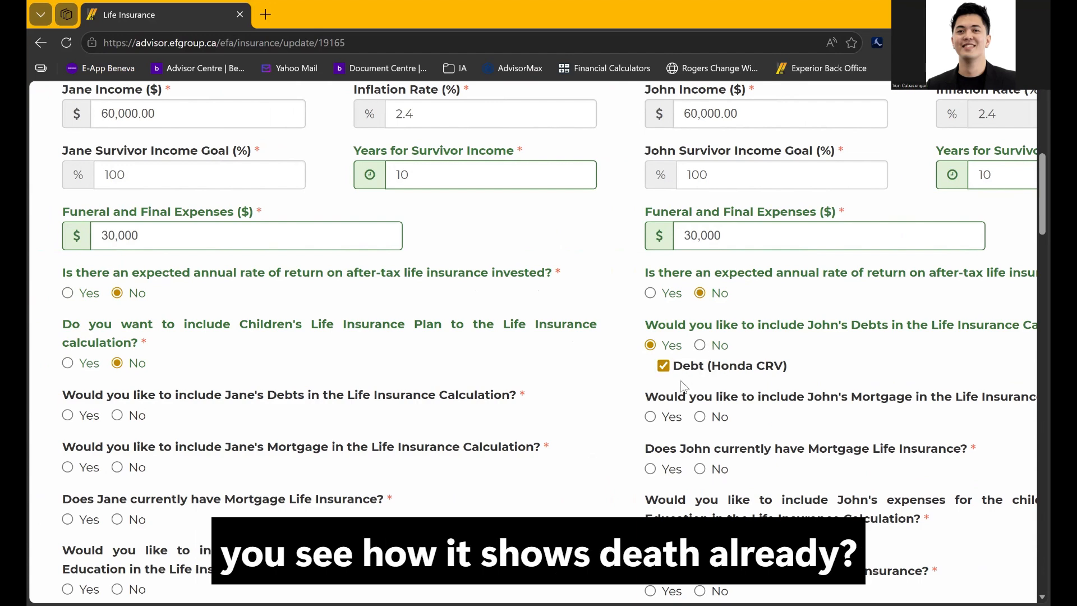
scroll(703, 378, "up", 2)
scroll(702, 376, "up", 5)
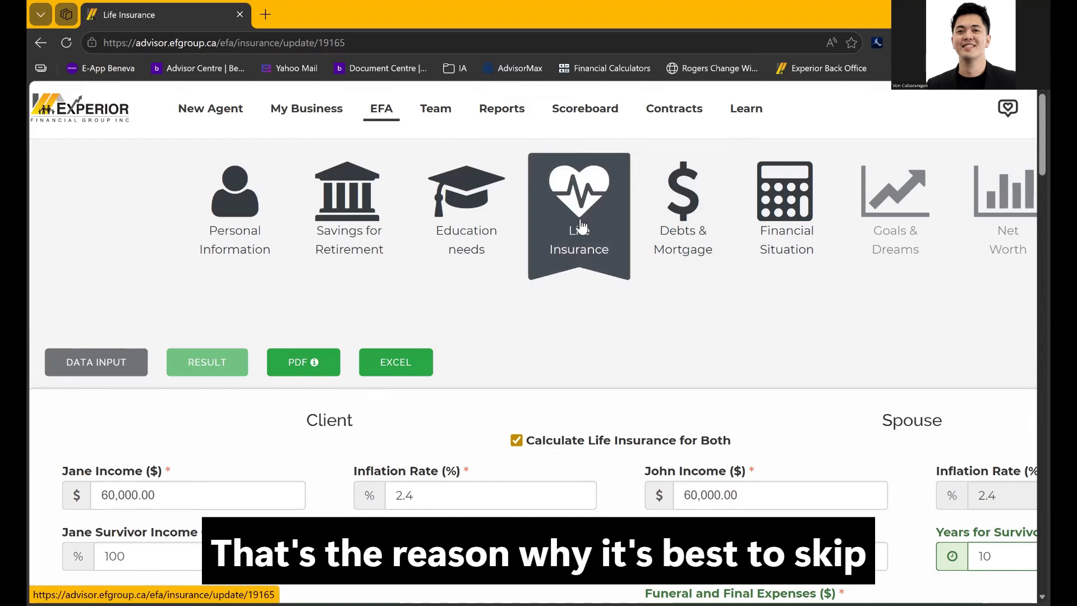
Include the client's Honda CRV debt in the calculation
scroll(620, 463, "down", 7)
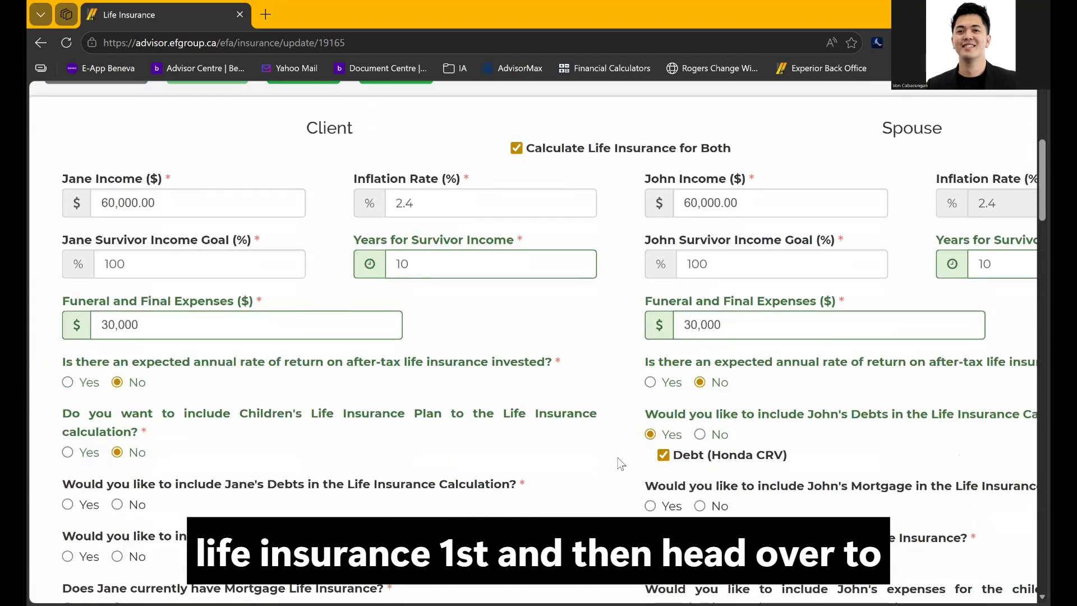
left_click_drag(706, 368, 806, 371)
left_click(806, 371)
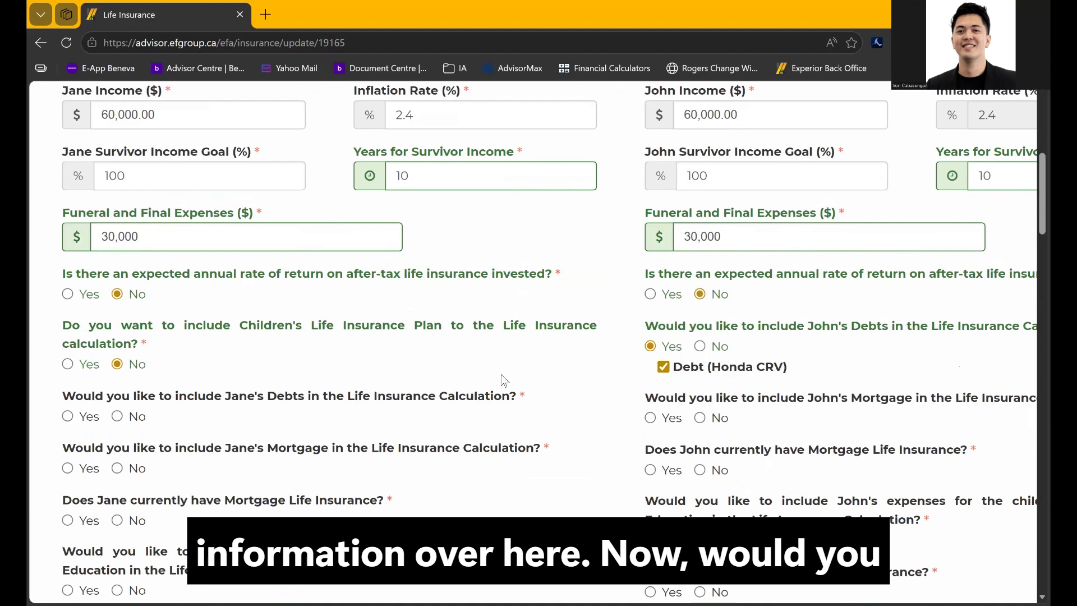
left_click(76, 418)
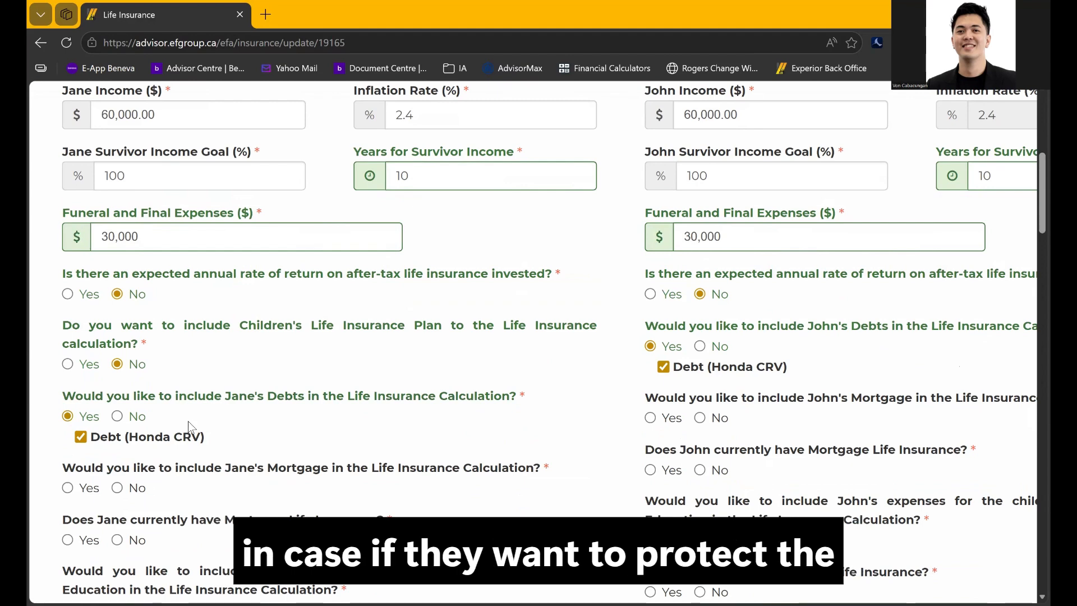
Include the SURREY HOME mortgage for both the client and the spouse
scroll(187, 422, "down", 2)
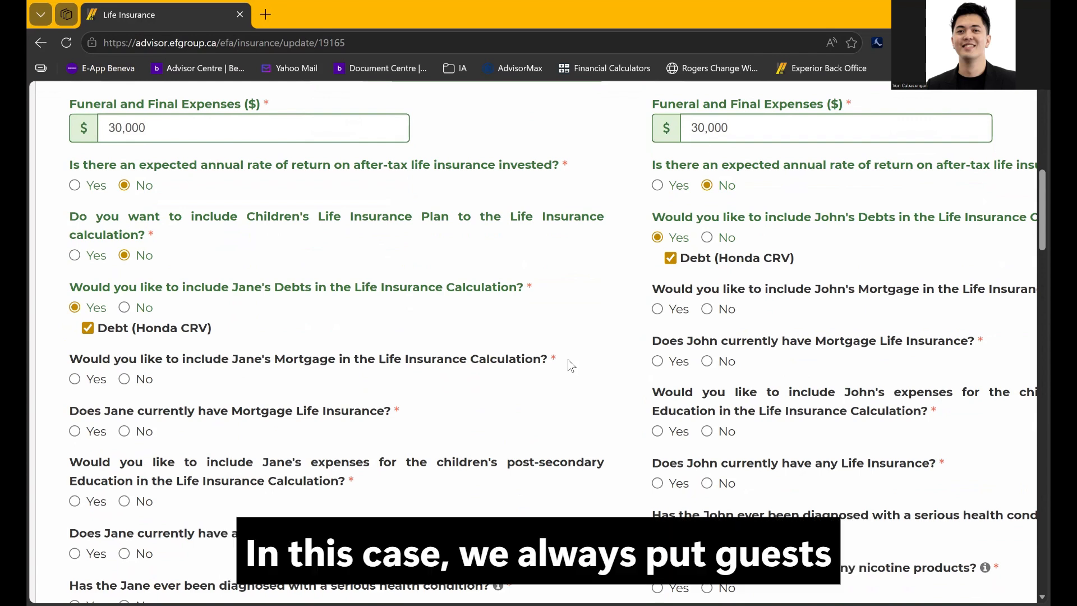
left_click(78, 382)
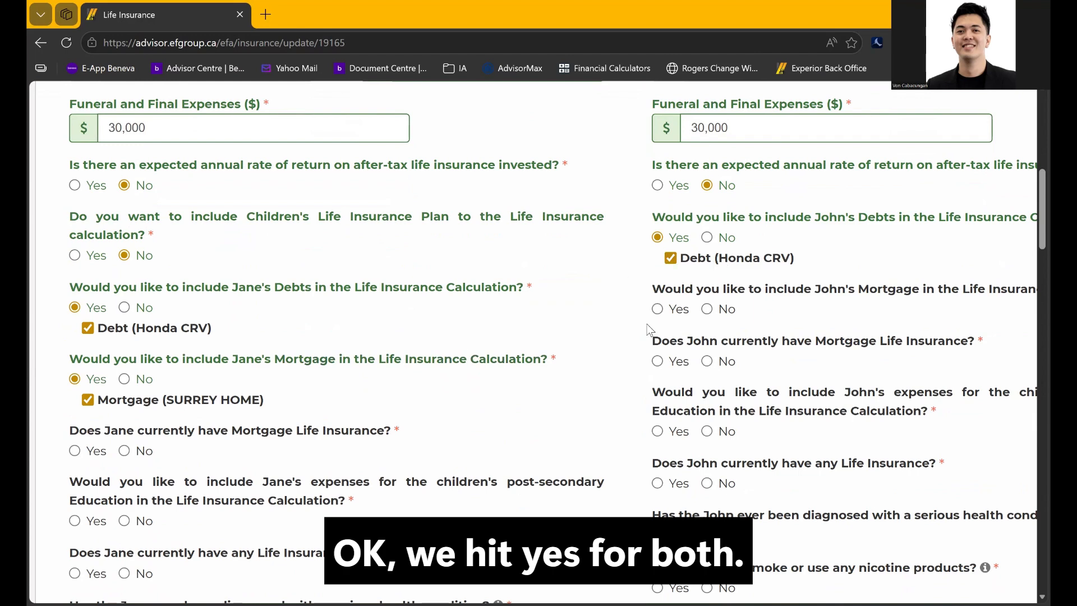
left_click(657, 309)
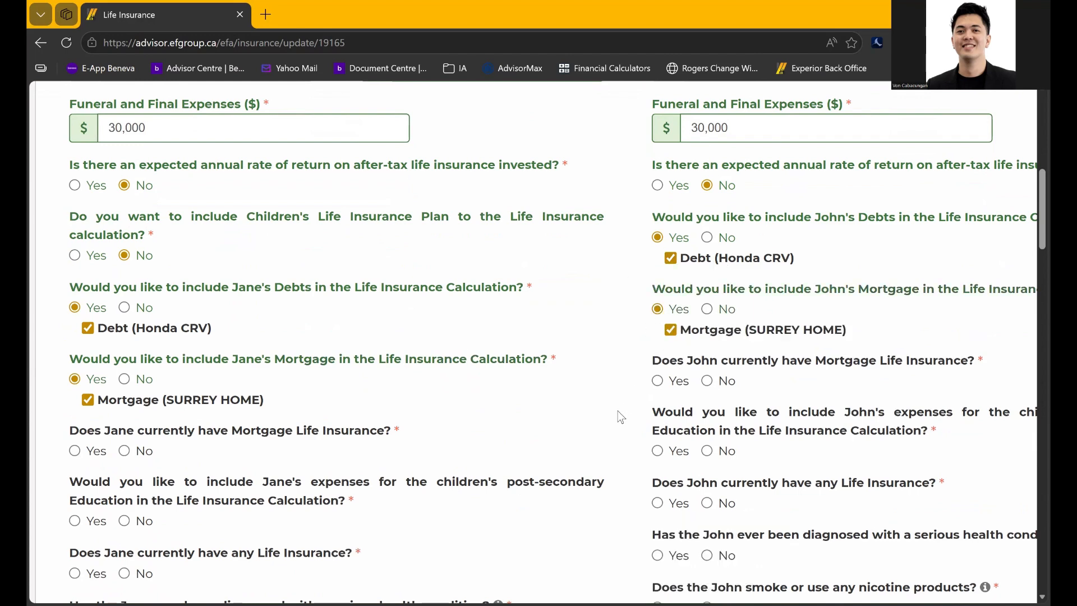
scroll(620, 416, "down", 1)
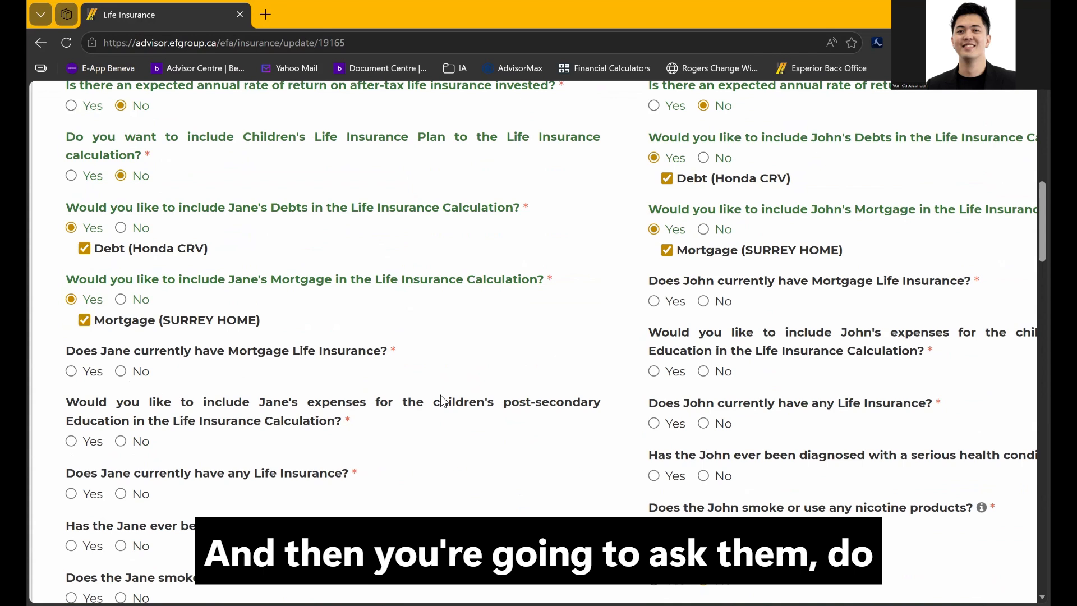
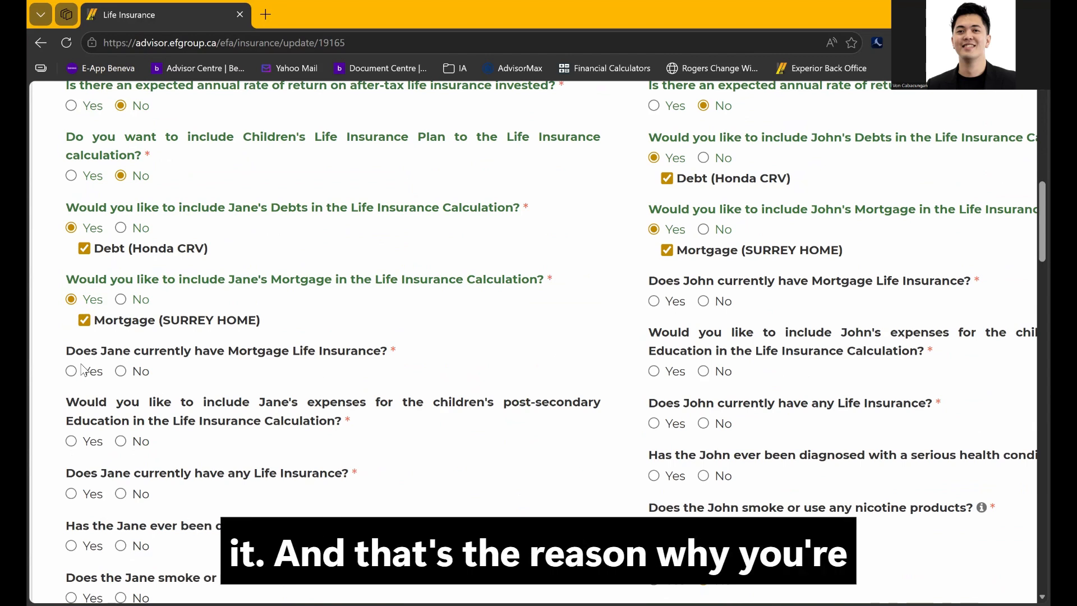
Answer No to Jane's mortgage life insurance and Yes to John's
left_click(121, 373)
left_click(705, 302)
left_click(655, 301)
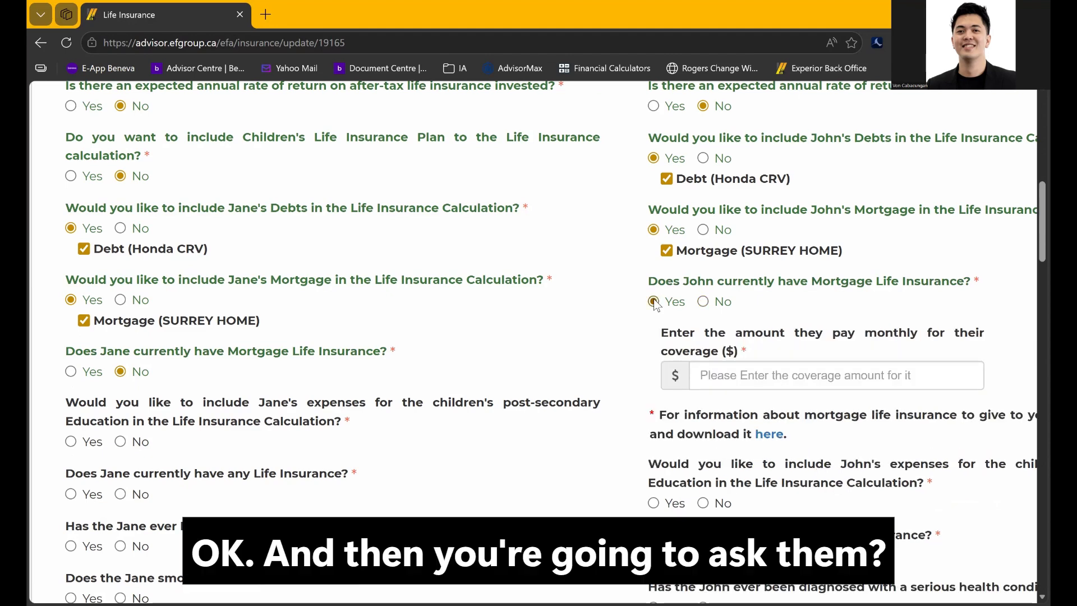
Enter 950,000 as John's monthly coverage as a demo, then switch his answer back to No
left_click(725, 381)
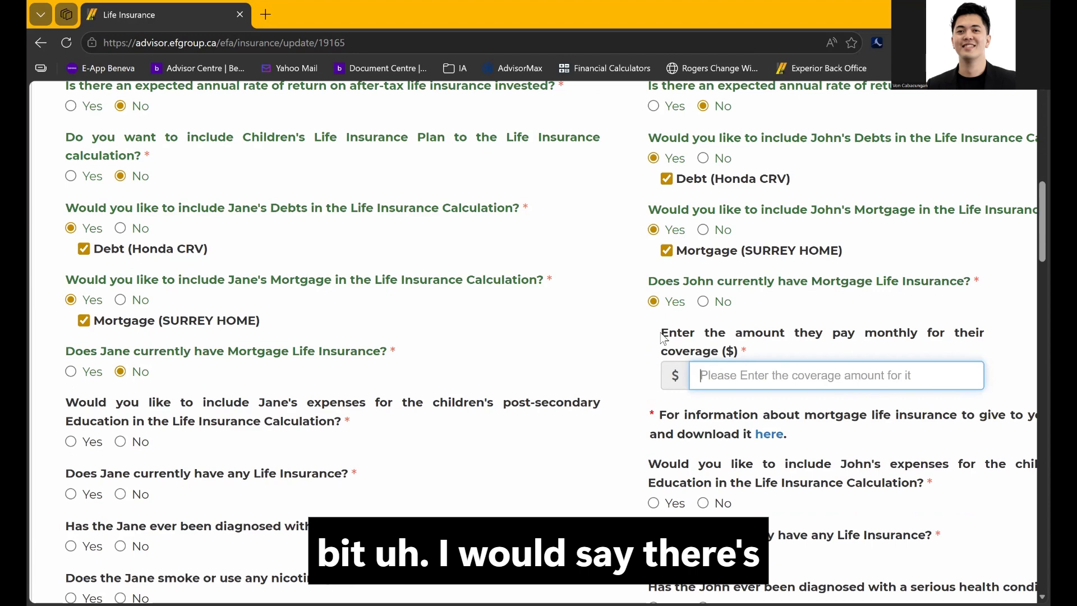
left_click_drag(662, 336, 698, 335)
left_click(746, 380)
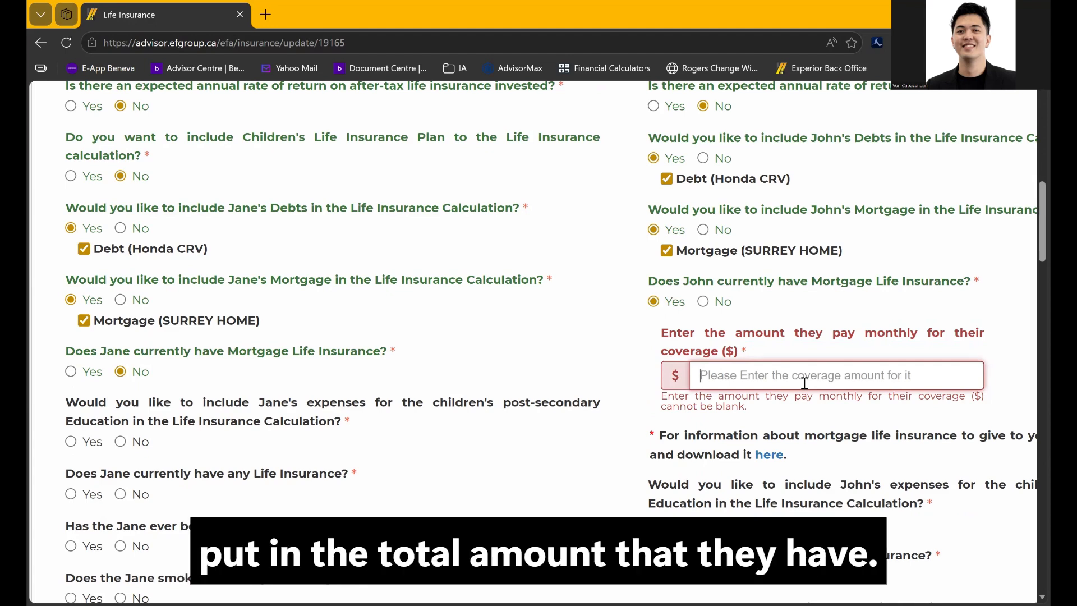
type("1050000")
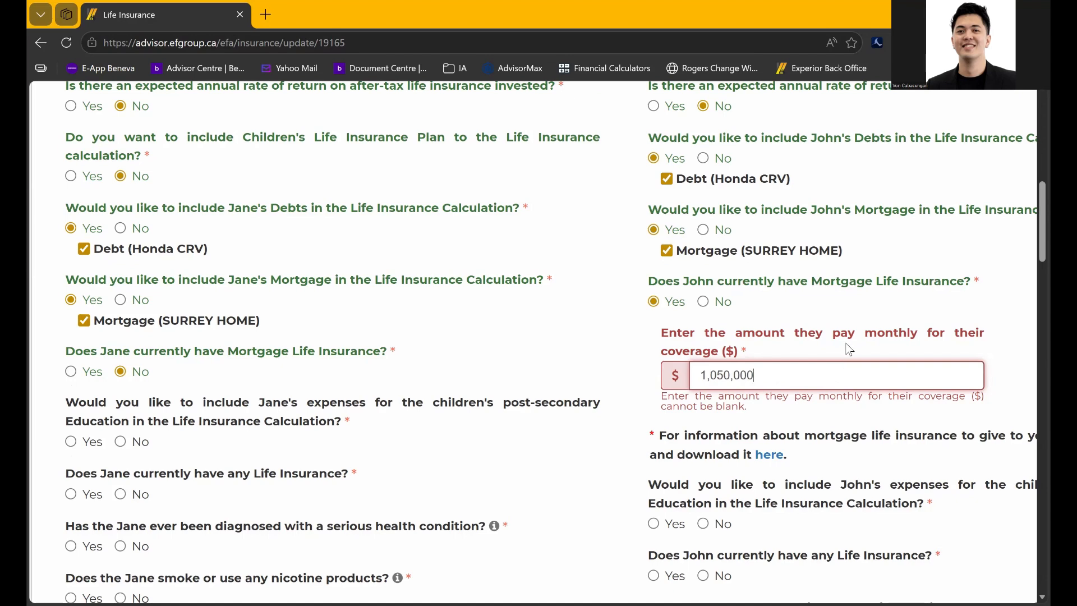
left_click_drag(803, 381, 682, 395)
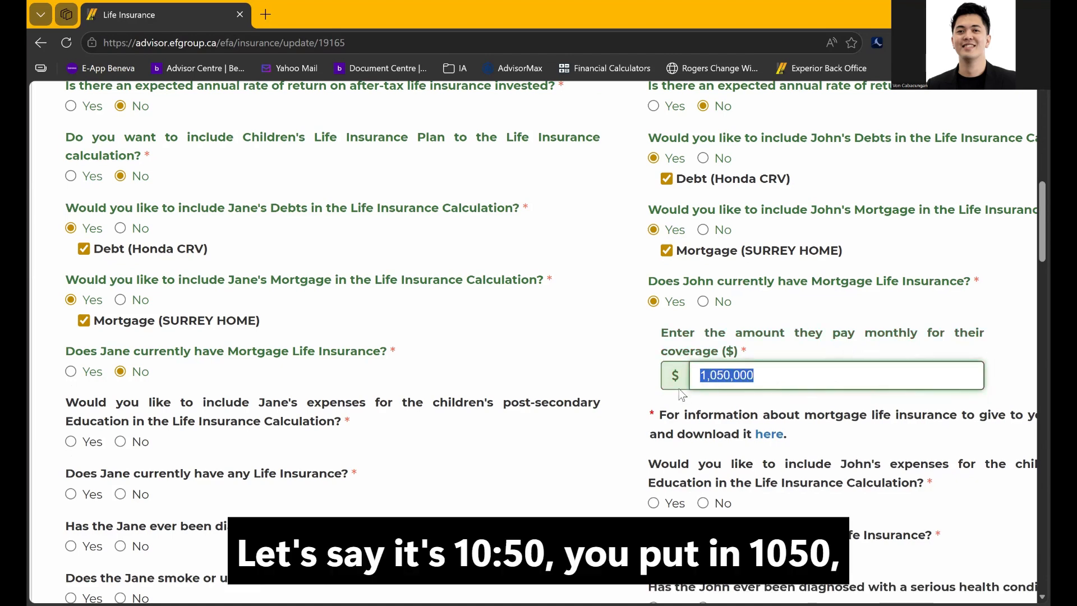
type("950000")
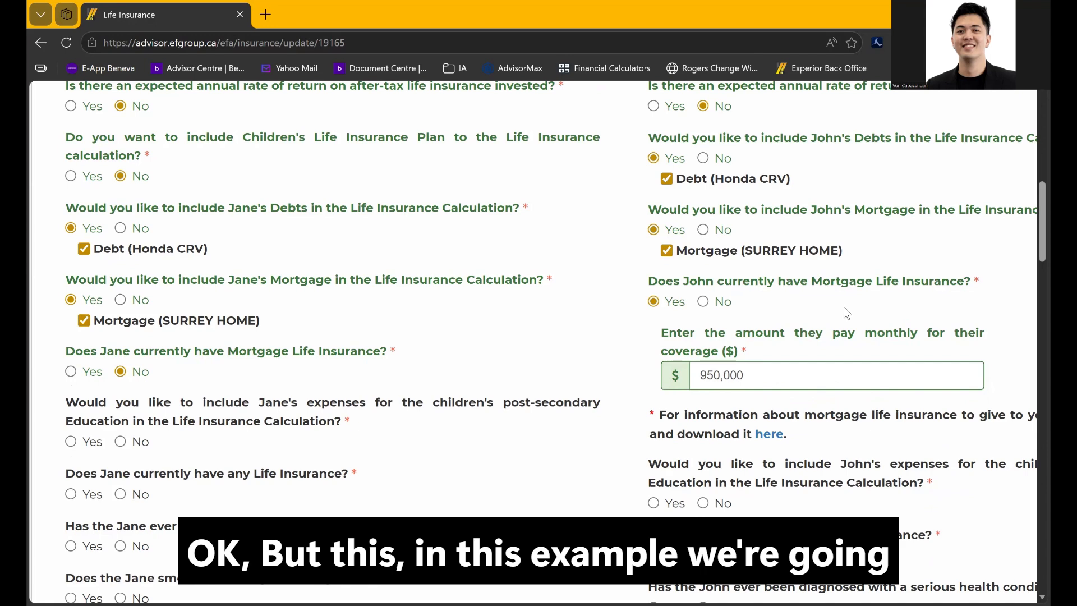
left_click(702, 301)
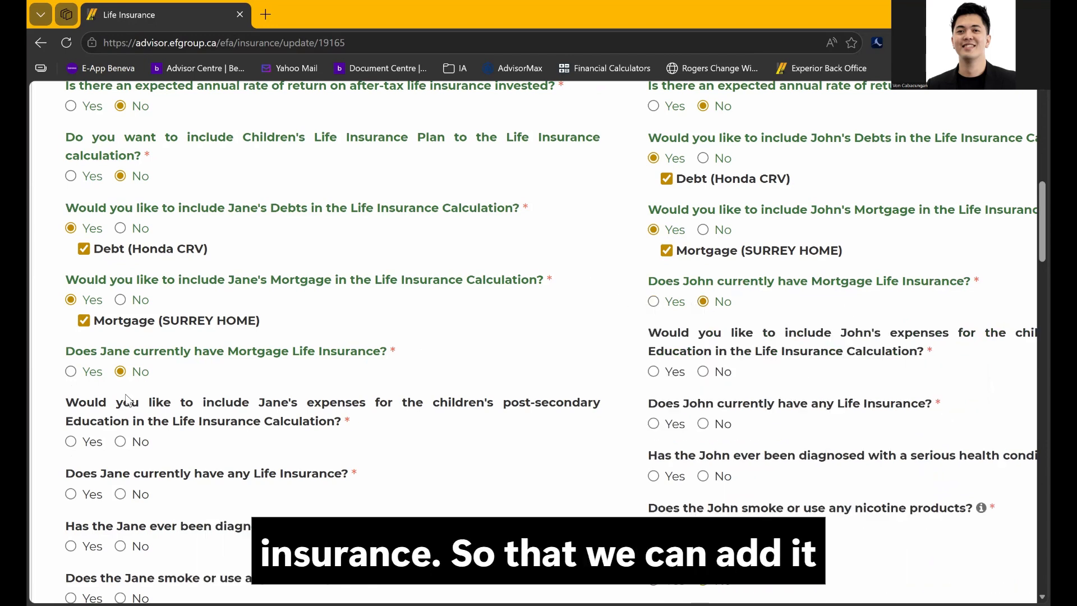
Answer No to children's education and Yes to existing life insurance for Jane and John
scroll(178, 420, "down", 2)
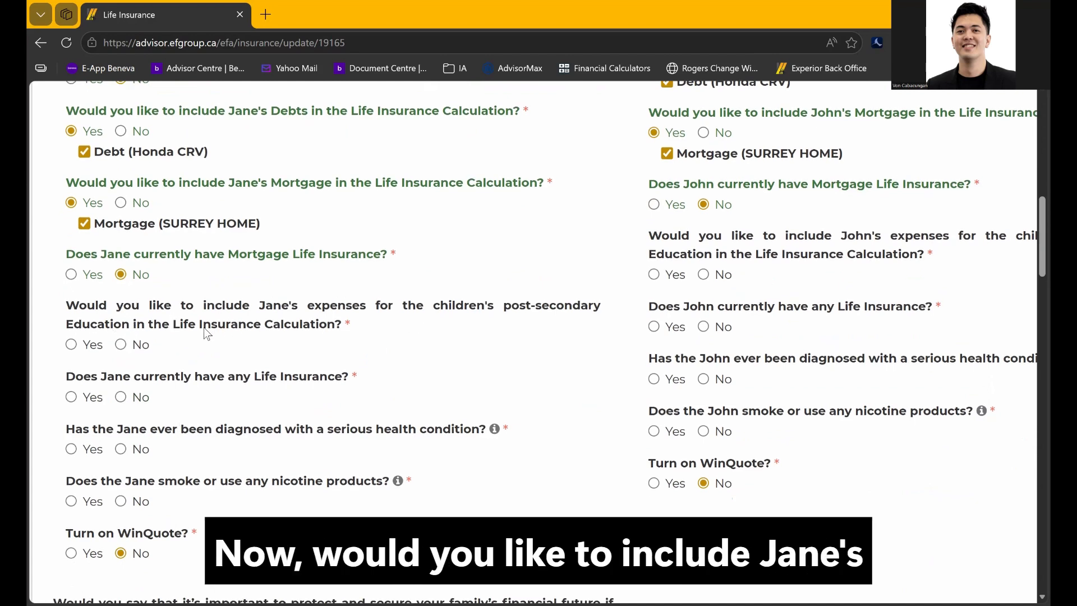
left_click(121, 345)
left_click(703, 274)
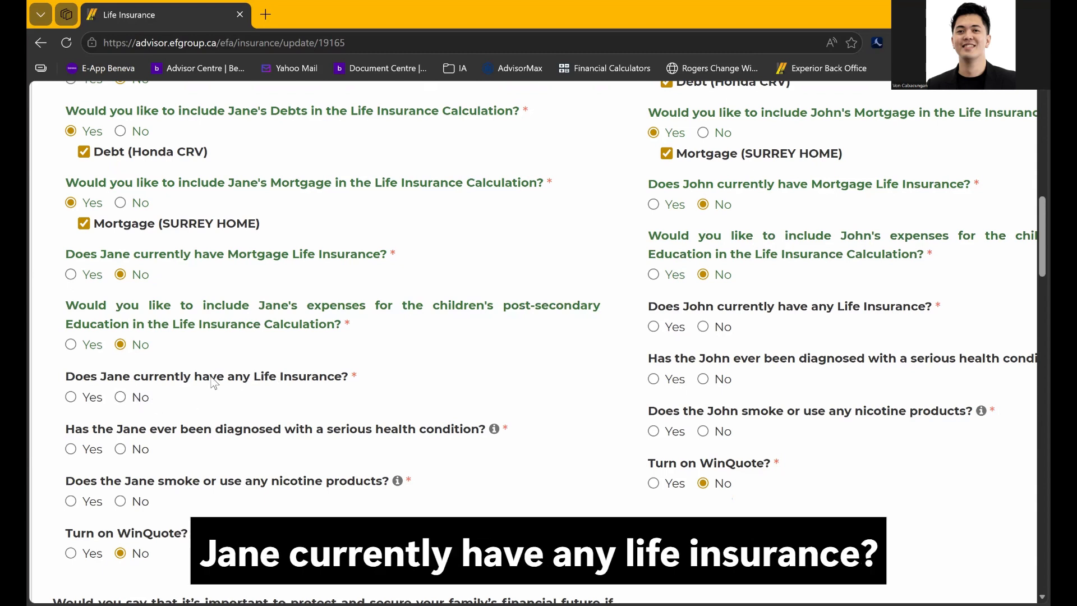
left_click(86, 399)
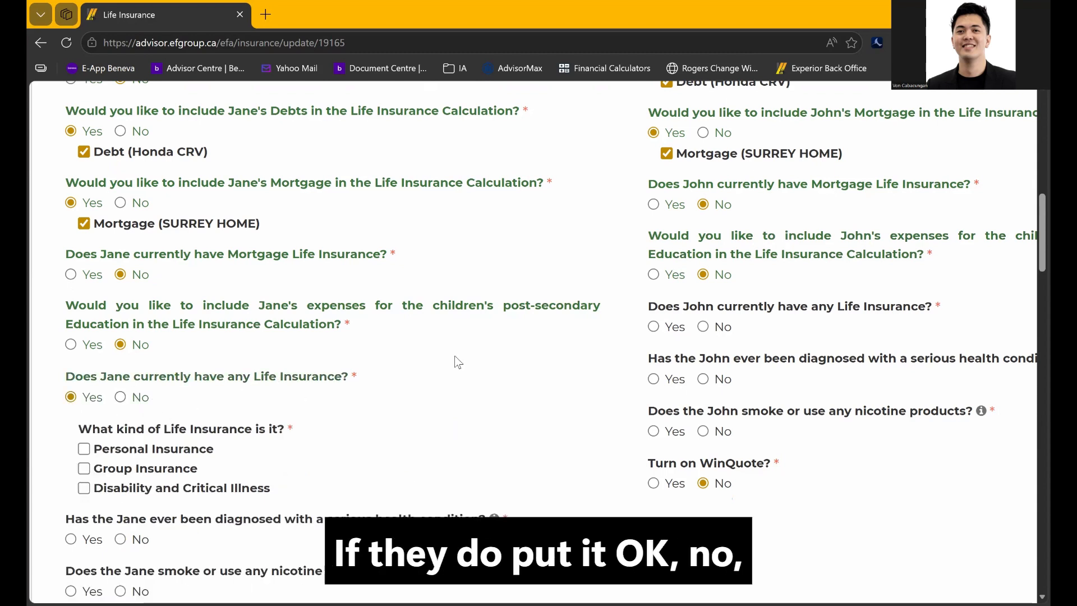
left_click(653, 328)
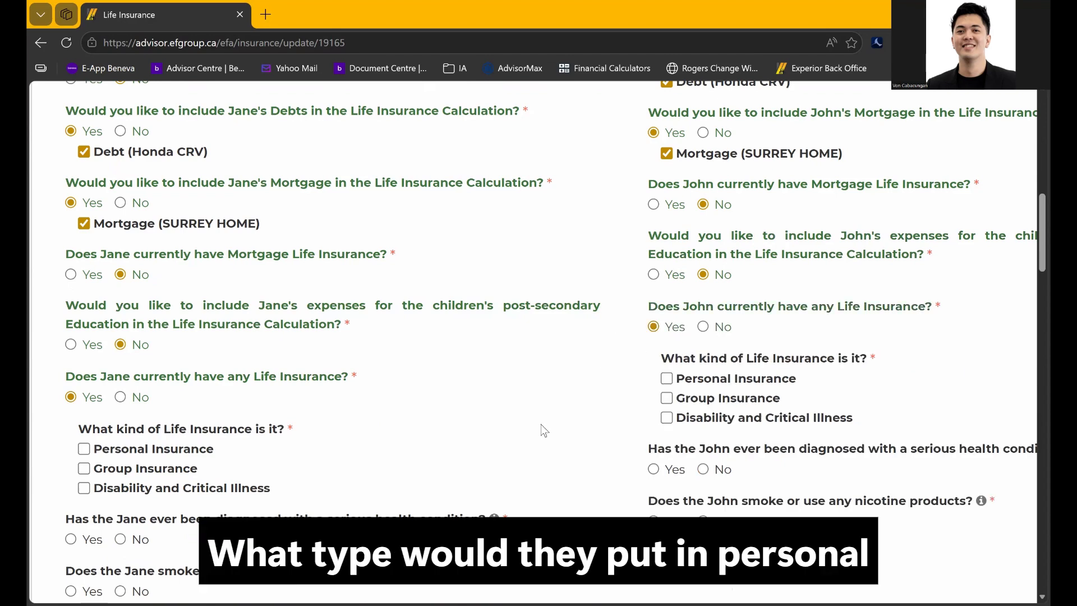
Check and then uncheck Jane's Group Insurance box
scroll(541, 425, "down", 1)
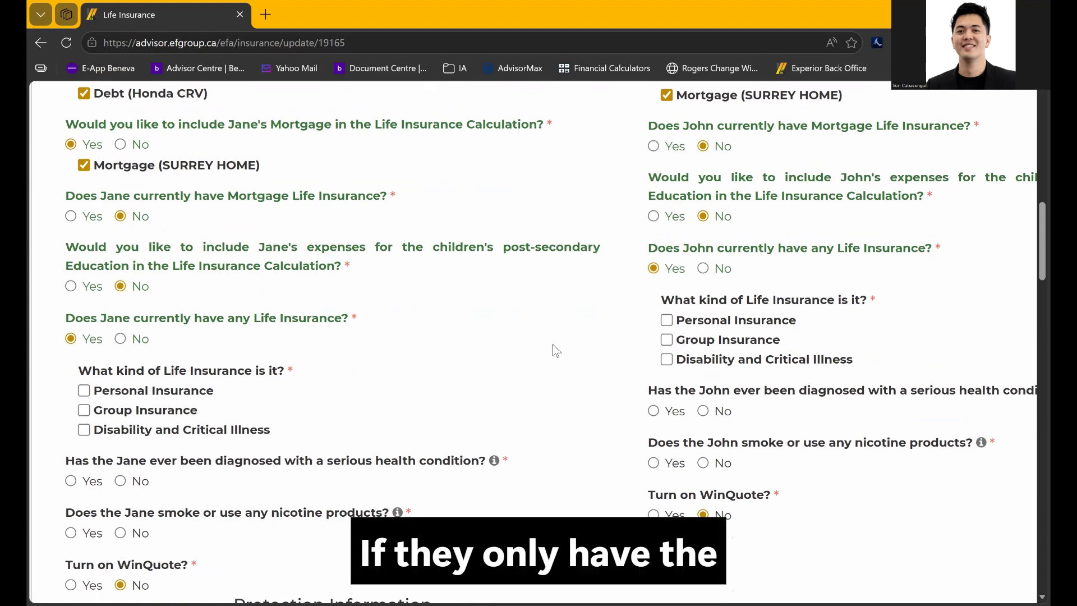
left_click(85, 411)
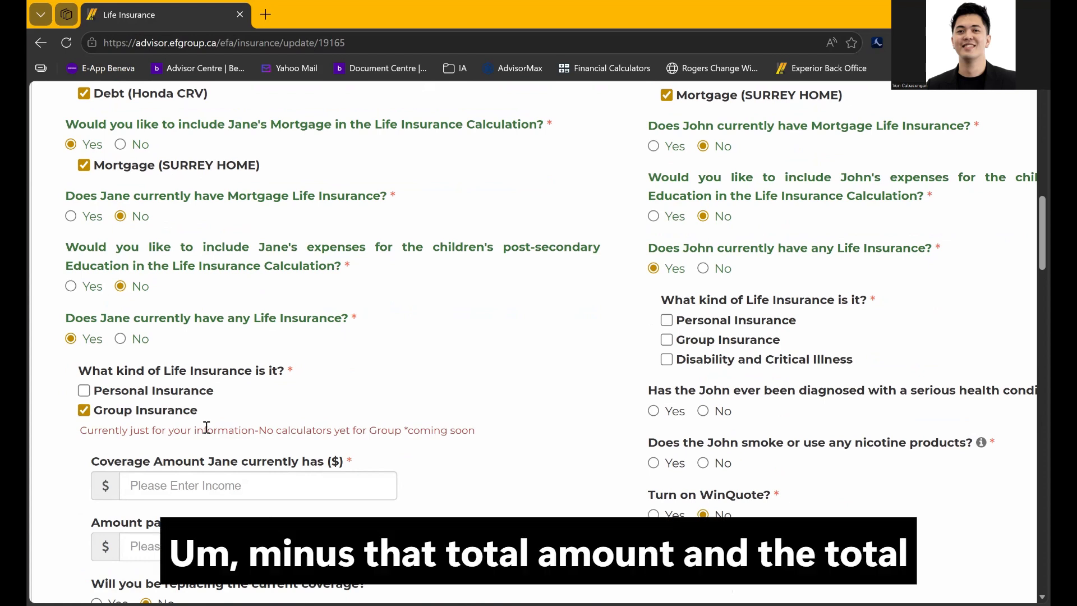
left_click(80, 413)
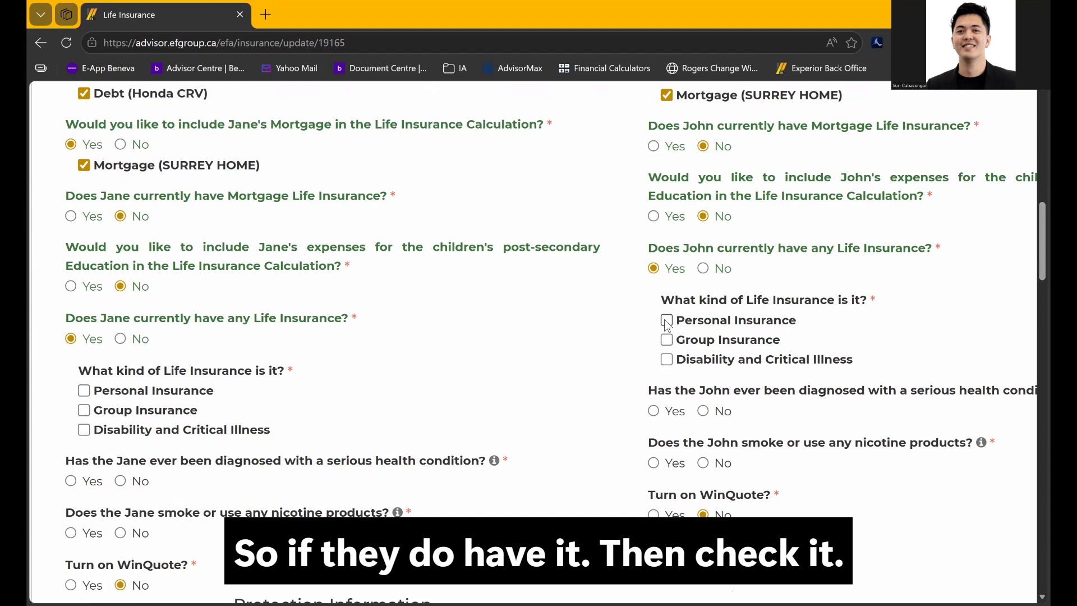
Record Jane's Personal Insurance with 250,000 coverage at 50 per month
left_click(84, 391)
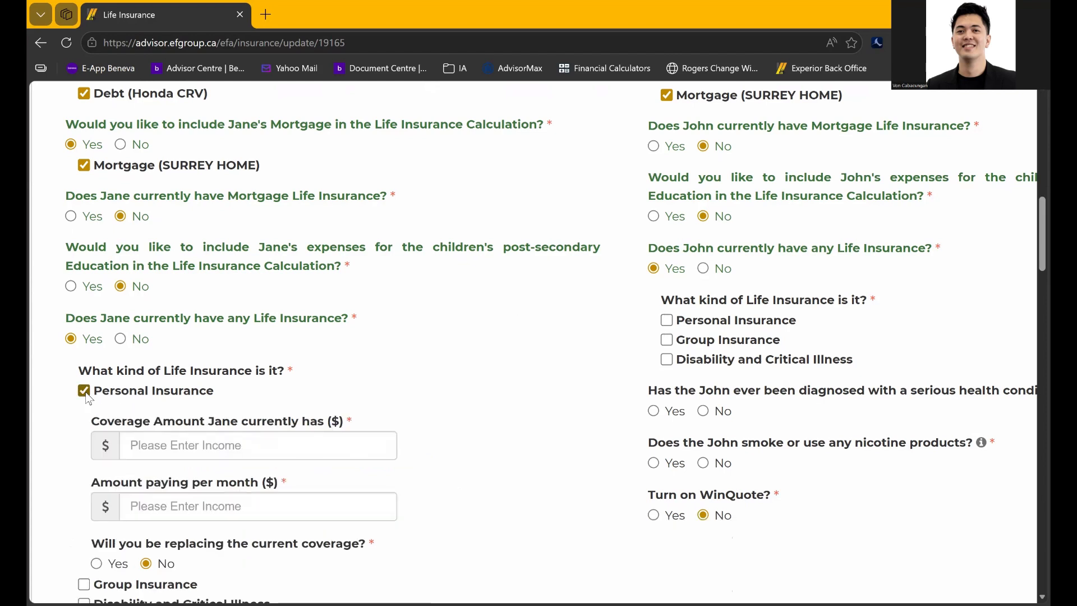
left_click(236, 448)
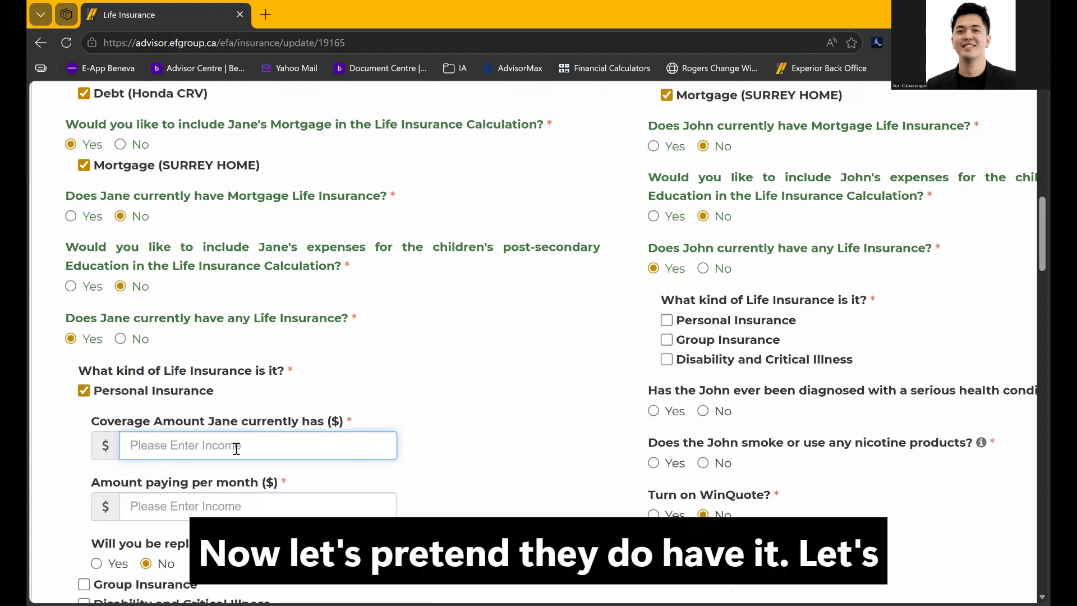
type("2500000")
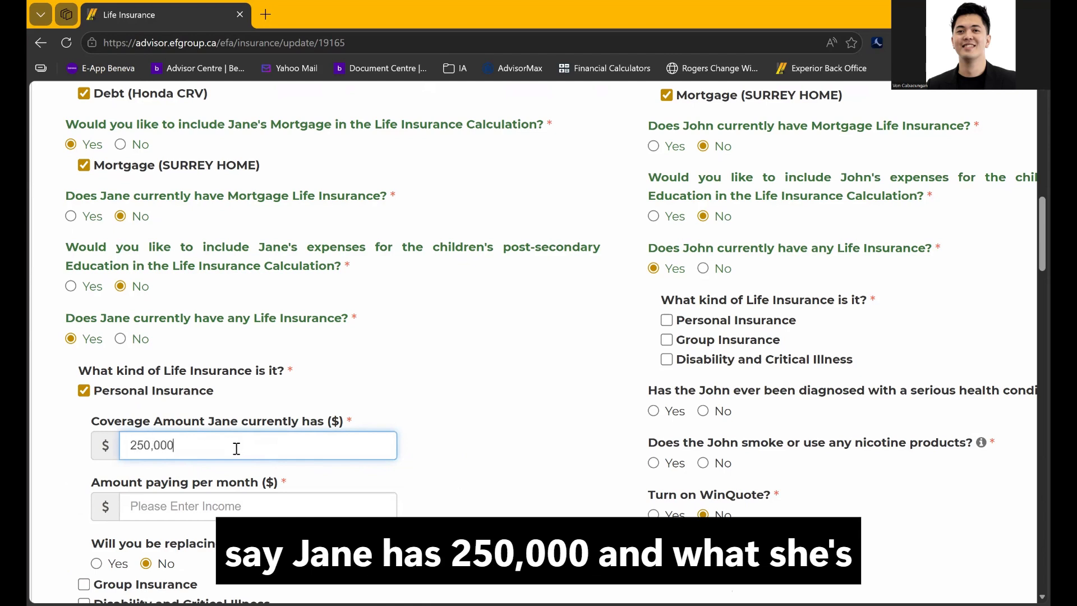
left_click(235, 499)
type("50")
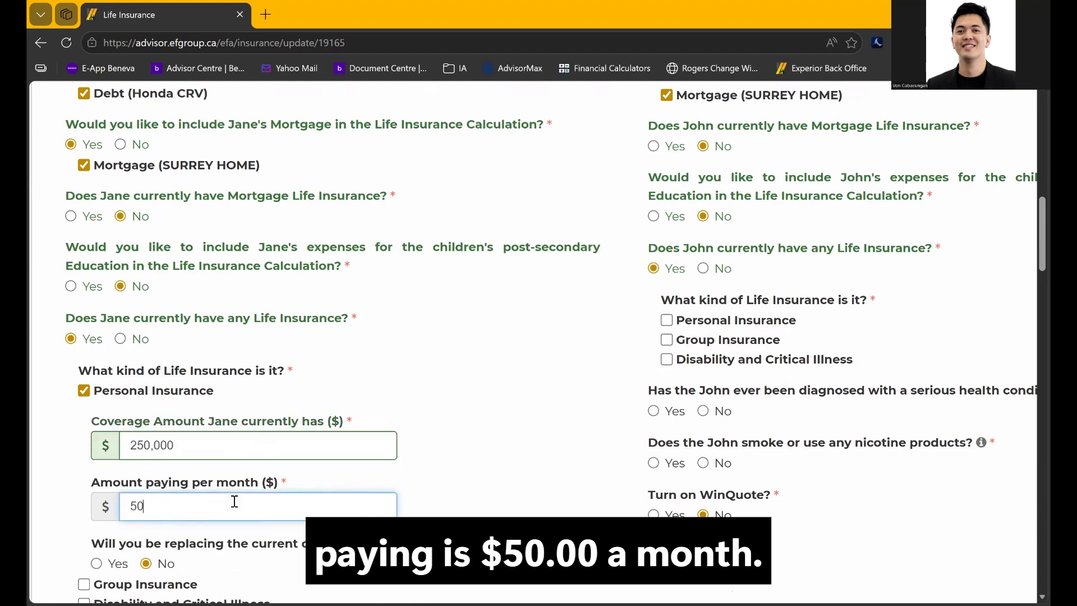
Record John's Personal Insurance with 250,000 coverage at 50 per month
left_click(673, 321)
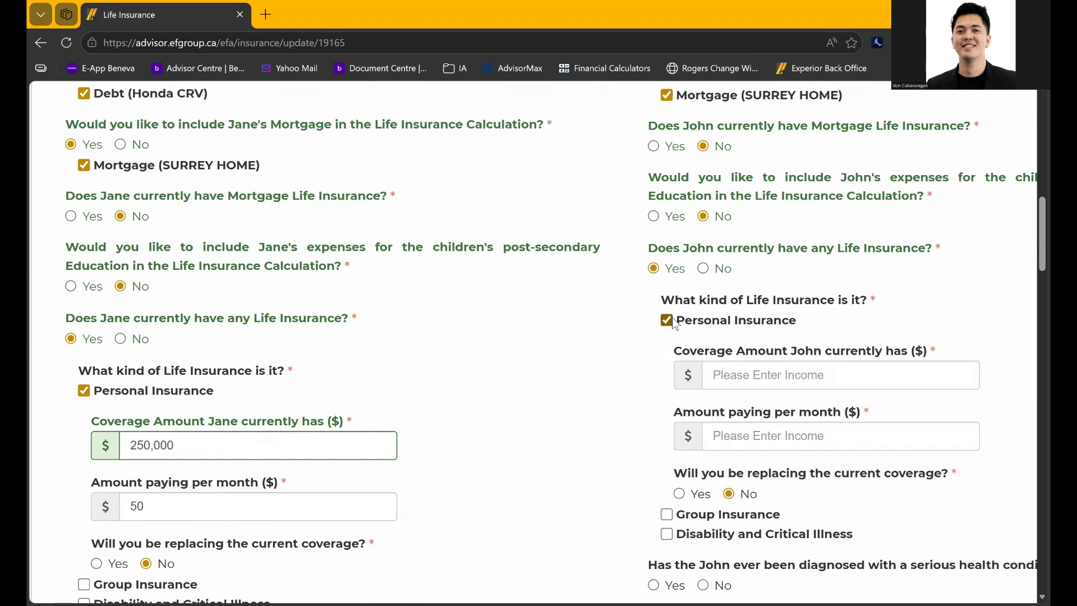
left_click(710, 373)
type("250")
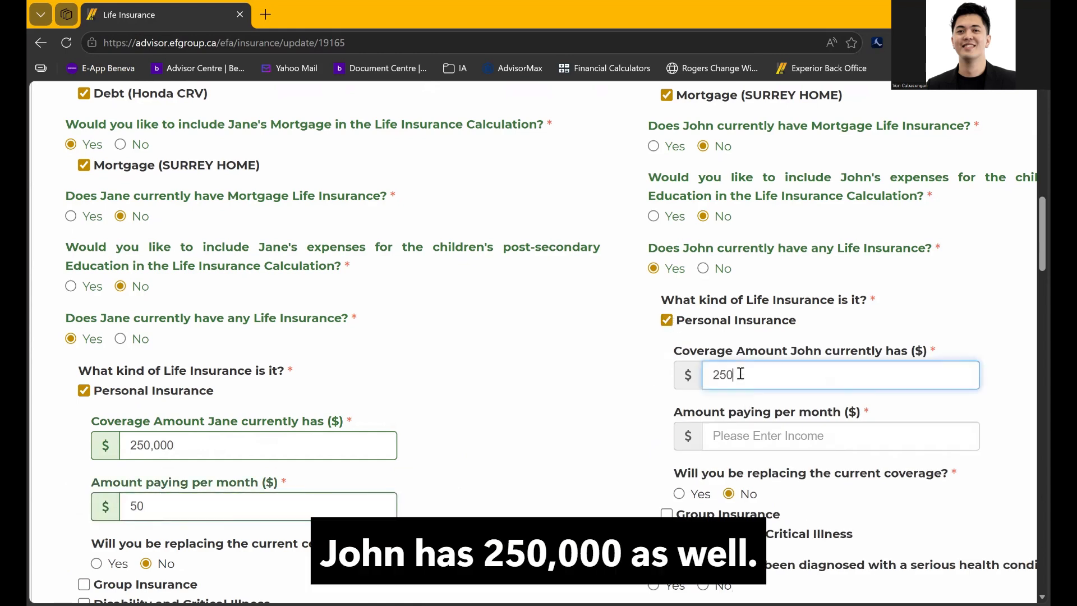
type(",000")
left_click(736, 428)
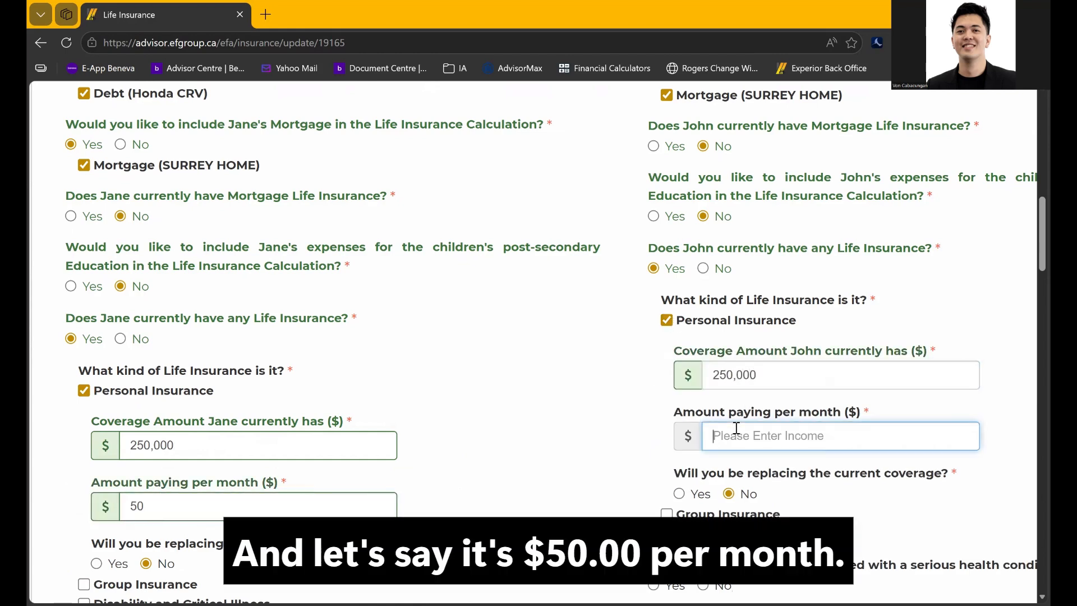
type("50")
left_click(600, 443)
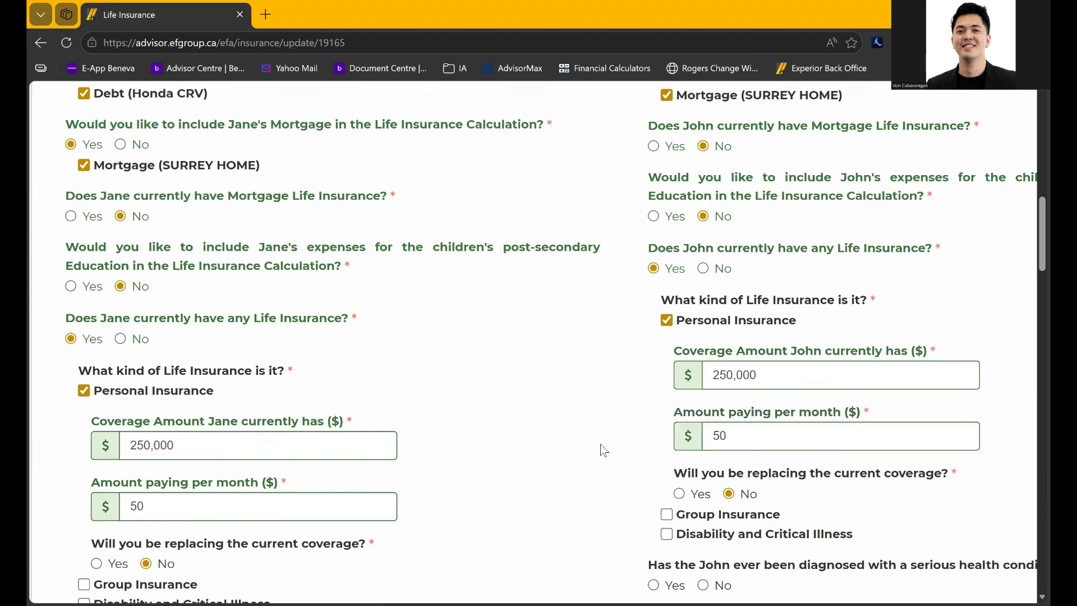
scroll(601, 444, "down", 3)
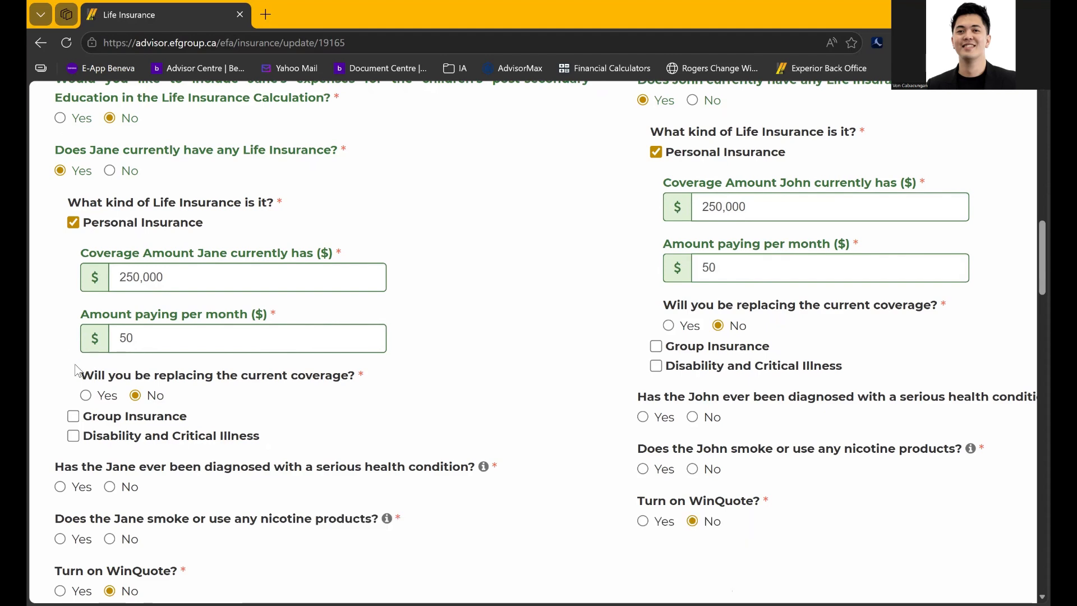
Answer No to serious health conditions and to smoking for both Jane and John
scroll(174, 418, "down", 2)
scroll(173, 419, "down", 2)
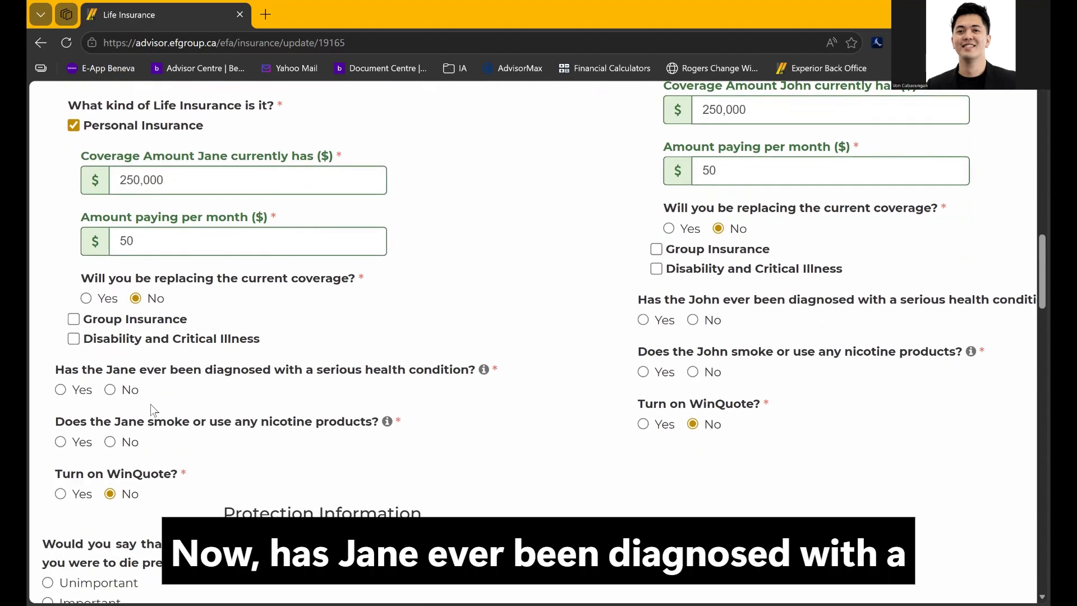
left_click(109, 389)
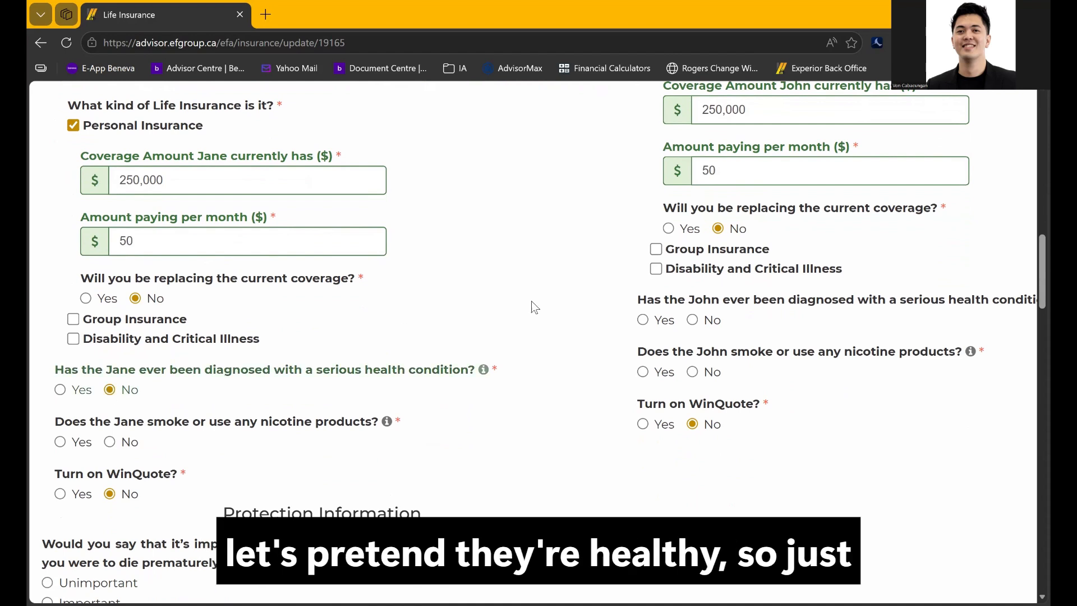
left_click(692, 320)
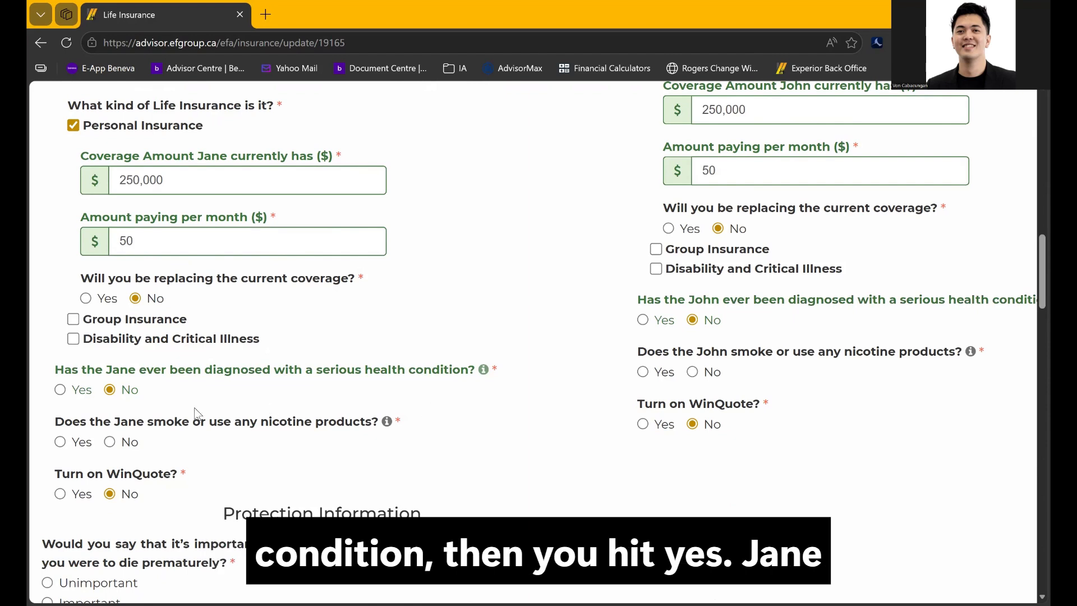
left_click(109, 442)
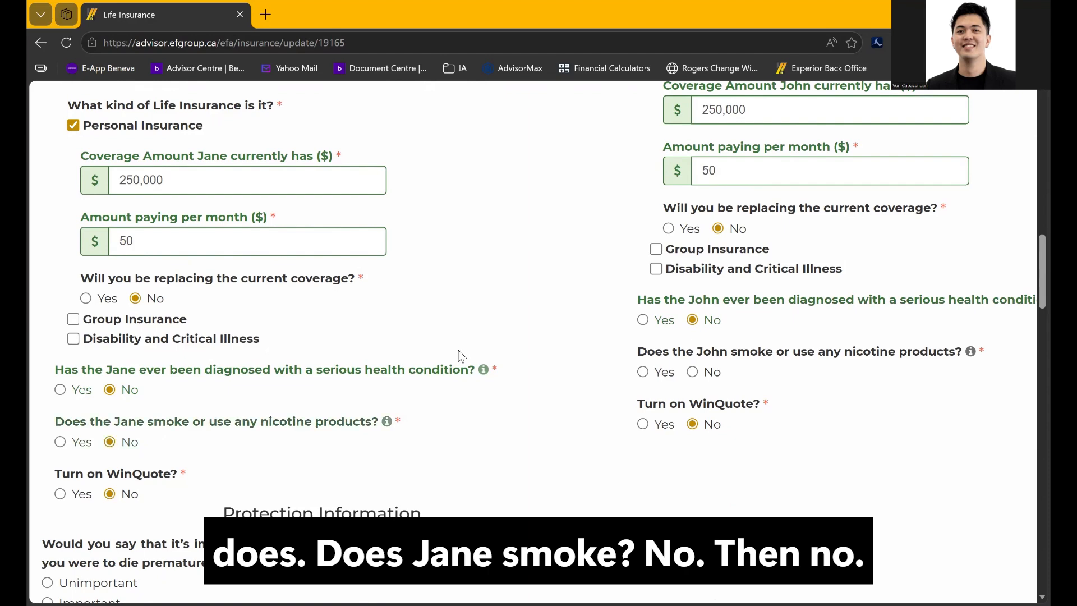
left_click(694, 372)
scroll(523, 468, "down", 5)
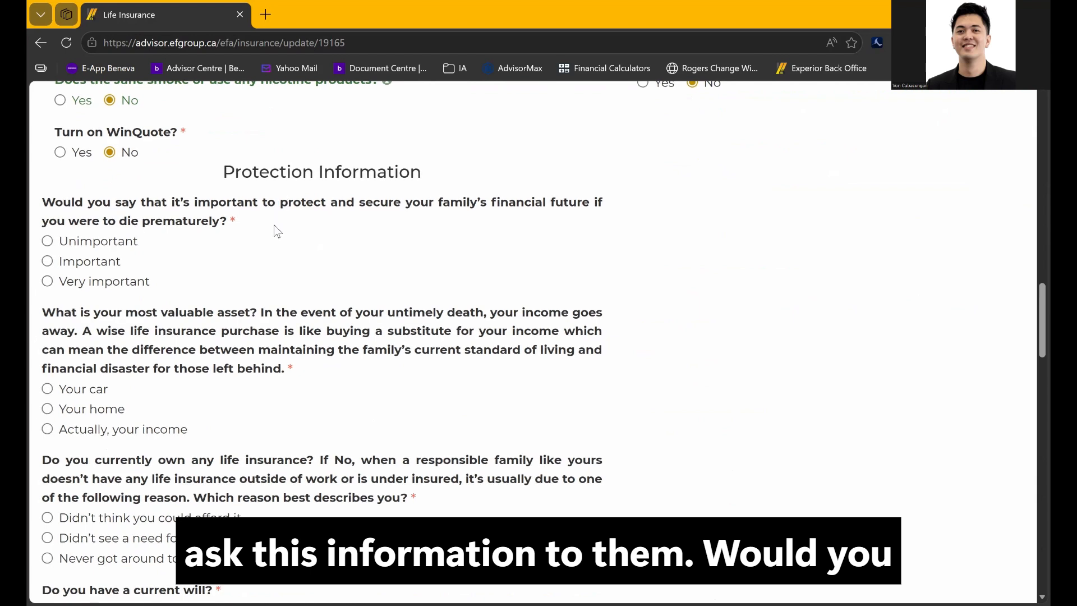
Rate family protection Important, choose income as most valuable asset, and give not seeing a need
left_click(82, 263)
scroll(85, 373, "down", 2)
left_click(91, 315)
scroll(83, 332, "down", 2)
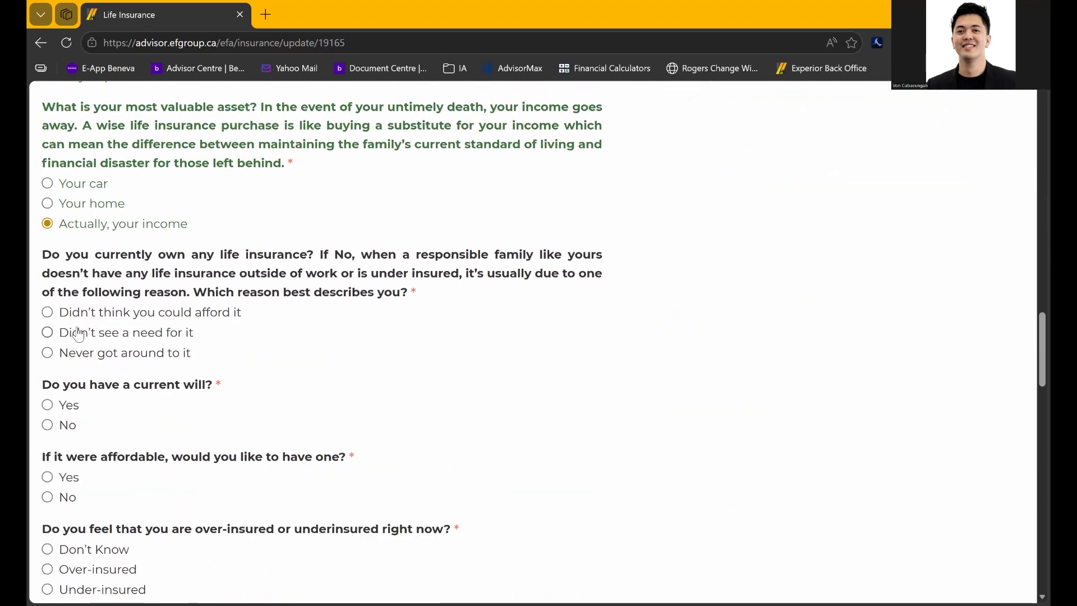
left_click(87, 340)
scroll(99, 395, "down", 2)
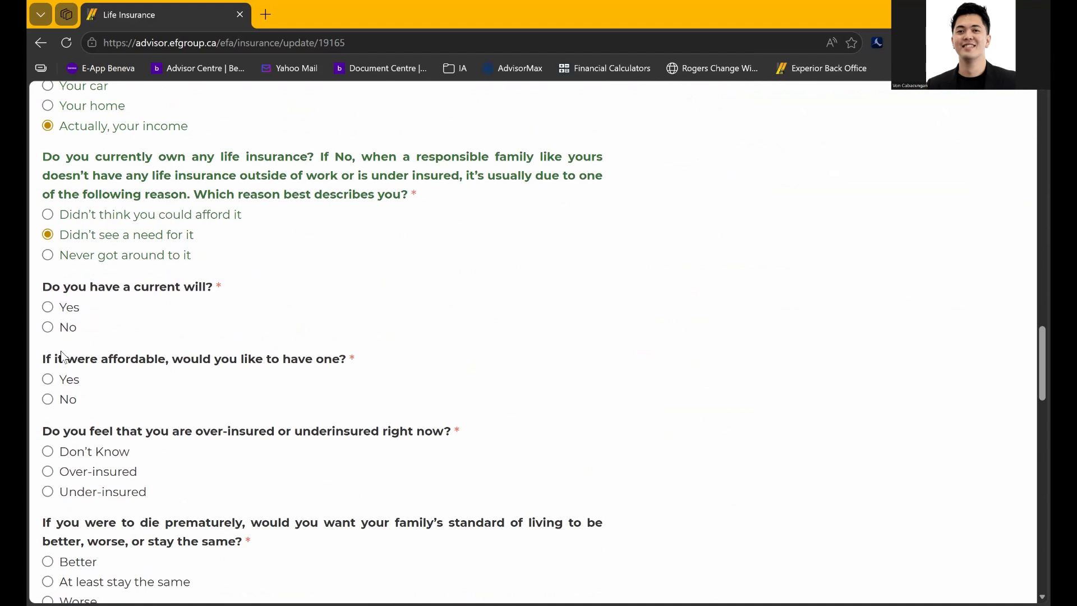
Record no current will but wanting one if affordable, and rate coverage as Under-insured
left_click(62, 330)
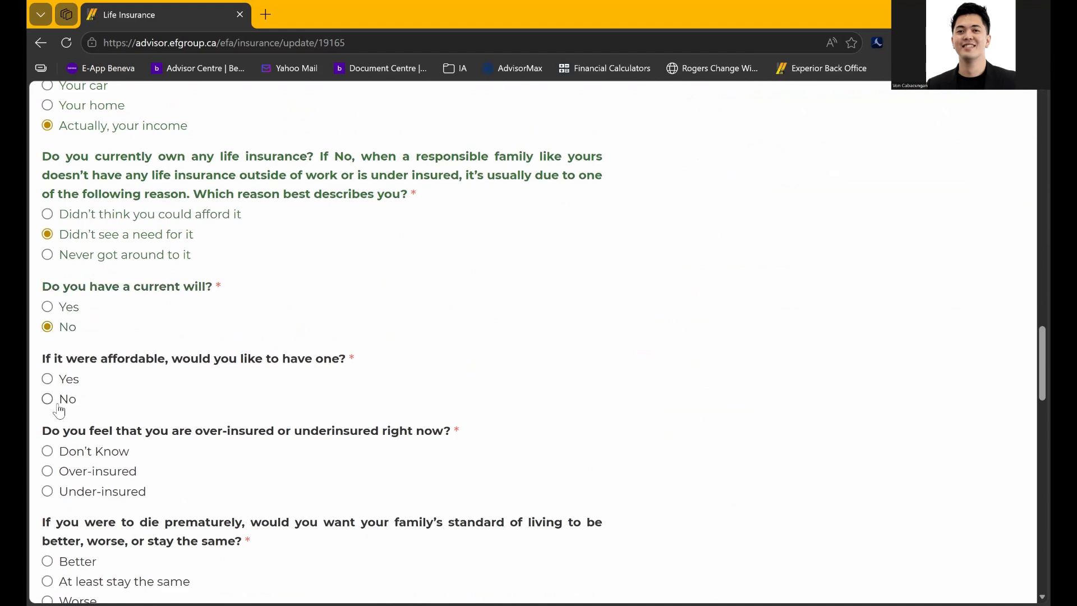
left_click(62, 382)
scroll(202, 402, "down", 3)
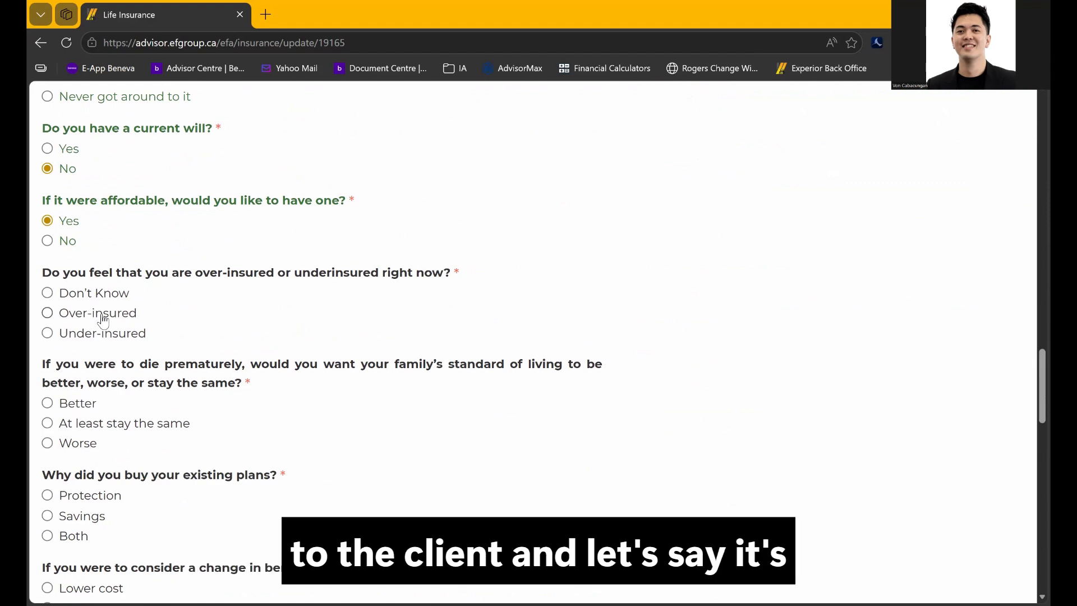
left_click(102, 318)
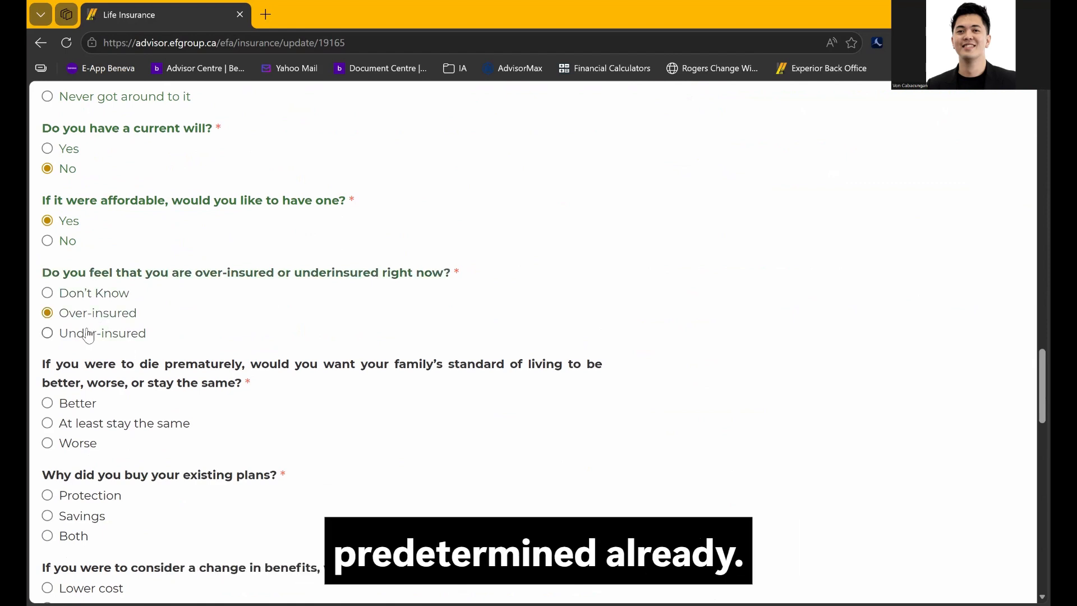
left_click(83, 335)
scroll(99, 401, "down", 2)
Choose keeping the same living standard, plans bought for Both, and More protection
left_click(73, 338)
left_click(49, 450)
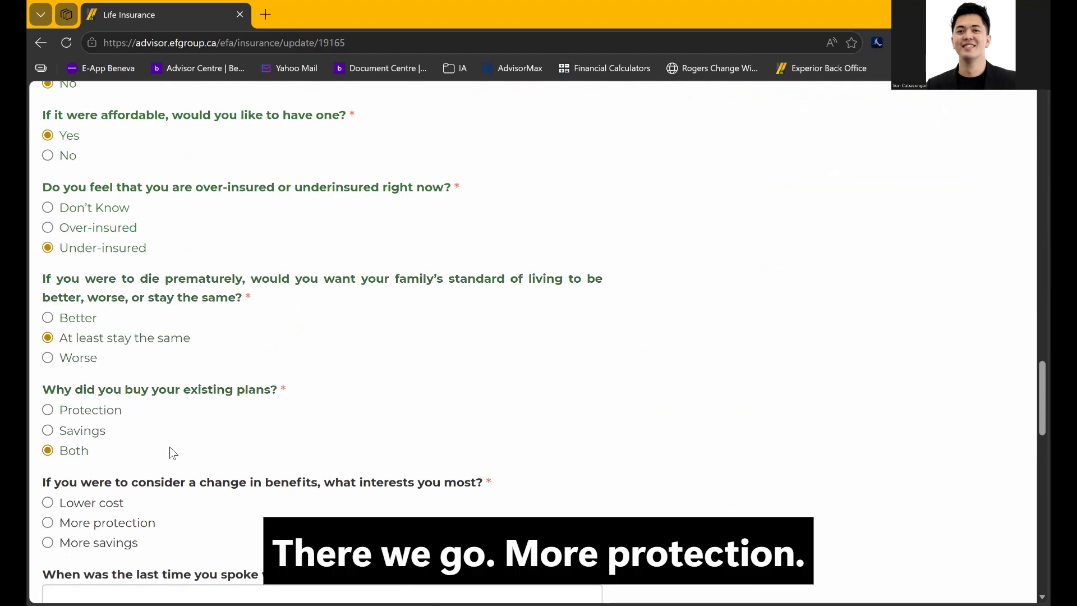
scroll(163, 443, "down", 3)
left_click(107, 377)
scroll(273, 382, "down", 3)
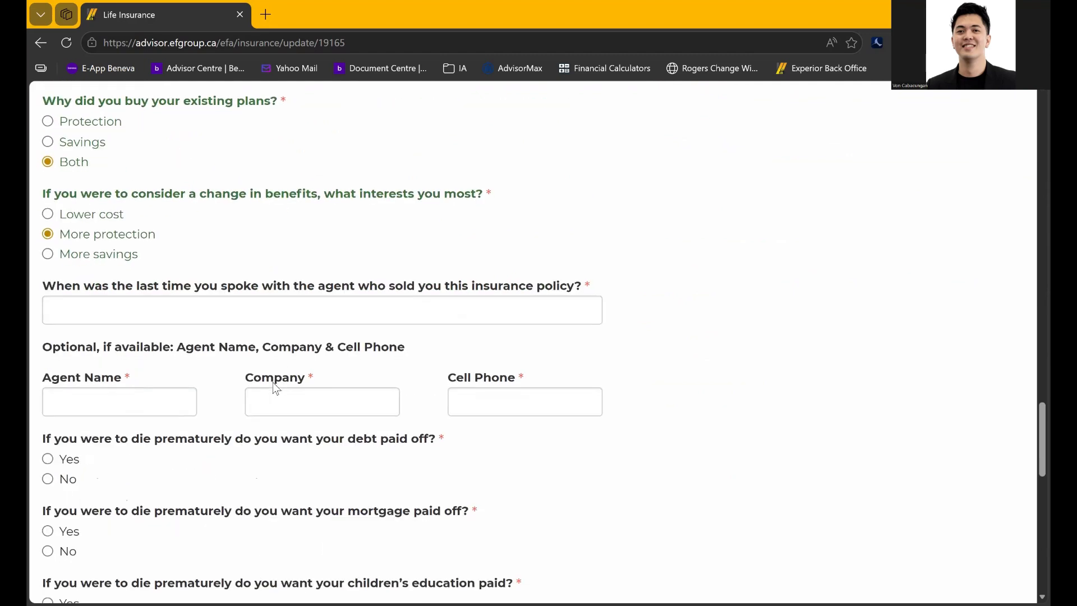
Highlight the last-contact question and optional agent details note while explaining them
left_click_drag(42, 287, 581, 295)
left_click(658, 348)
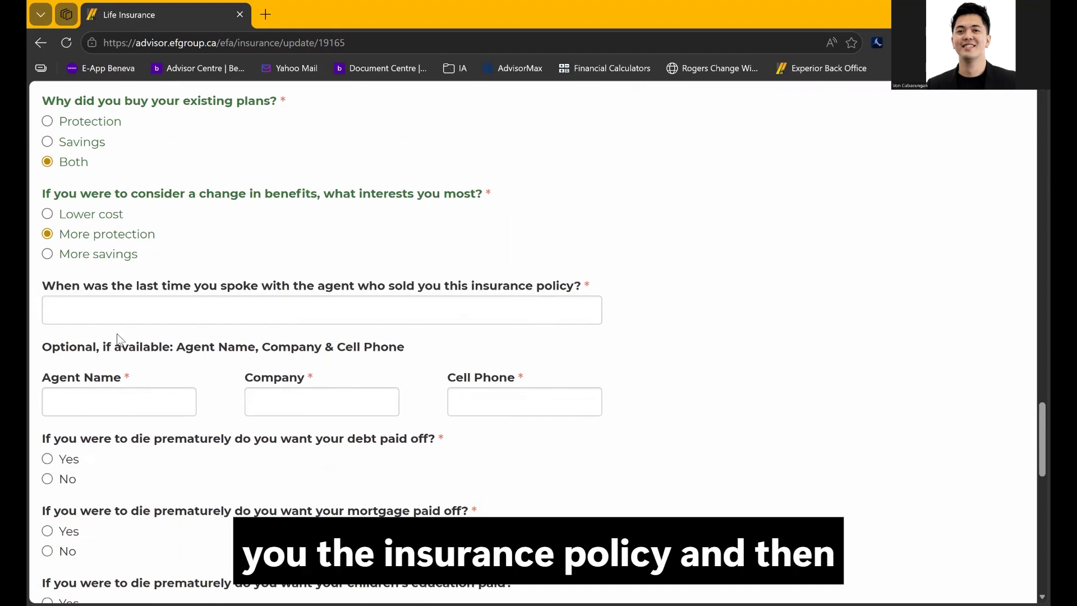
left_click_drag(65, 351, 220, 352)
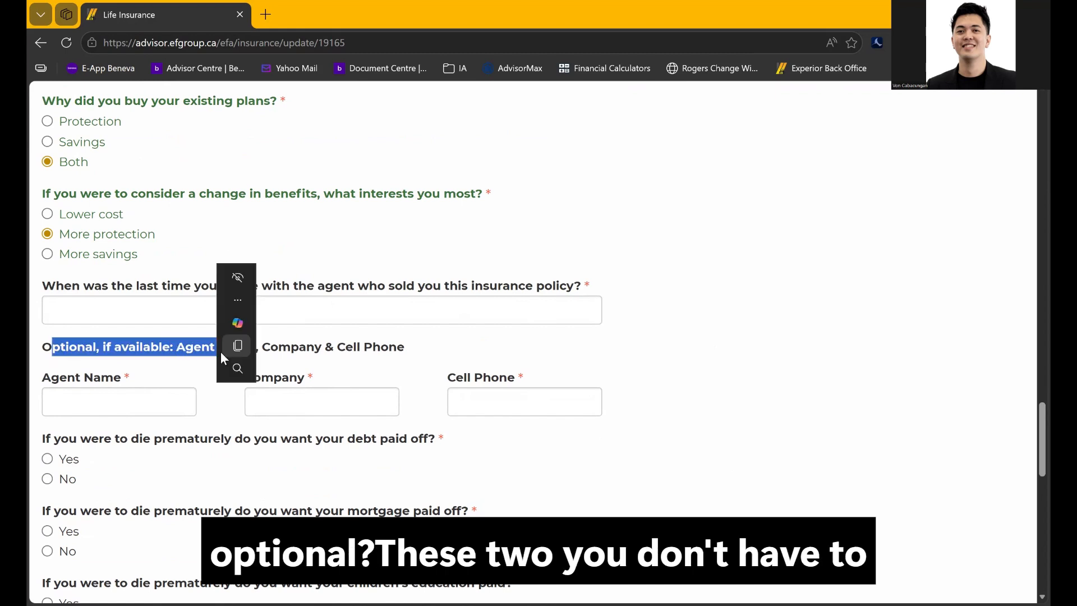
left_click(137, 308)
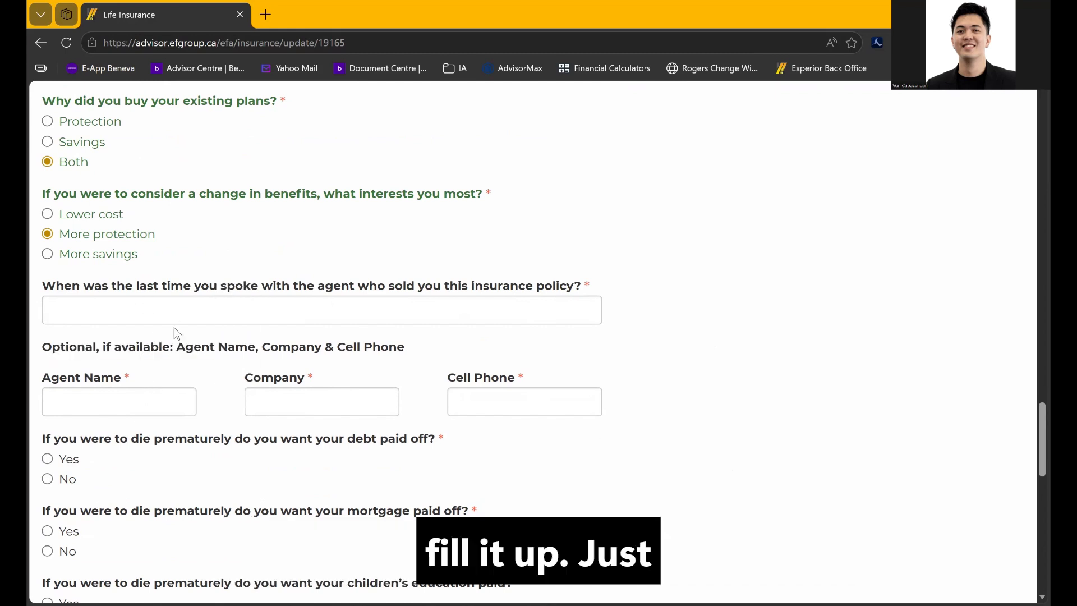
Answer Yes to paying off debt, mortgage and funeral expenses, and No to children's education
scroll(176, 333, "down", 3)
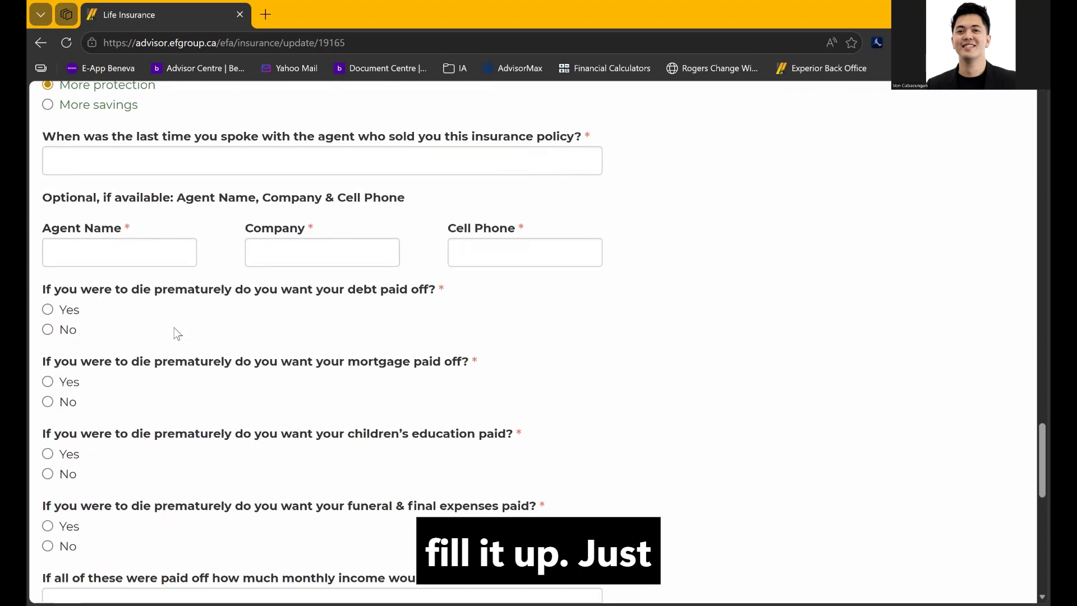
left_click_drag(44, 289, 122, 290)
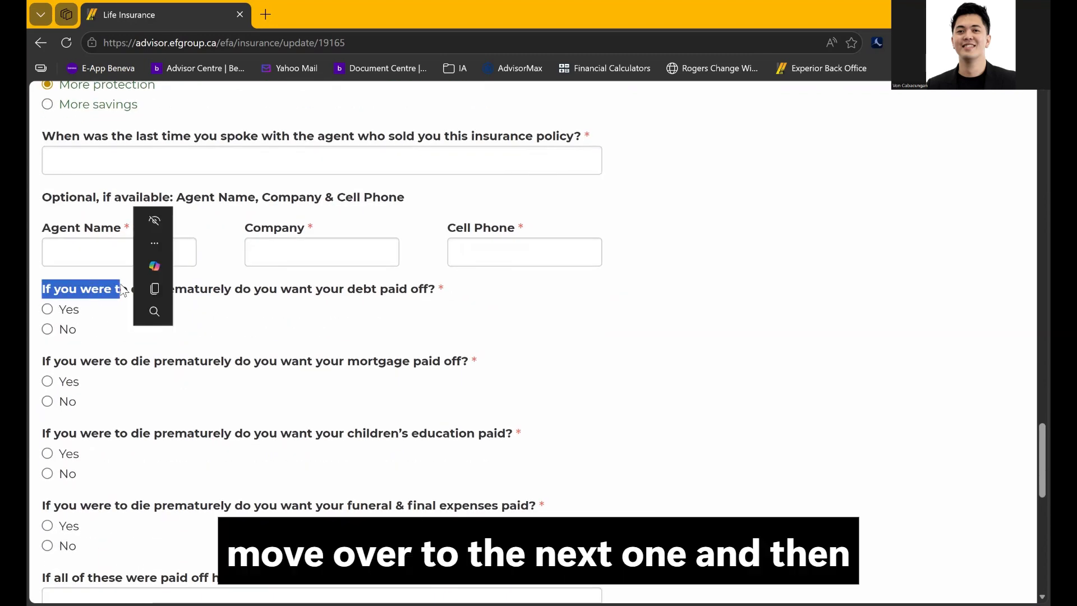
left_click(268, 295)
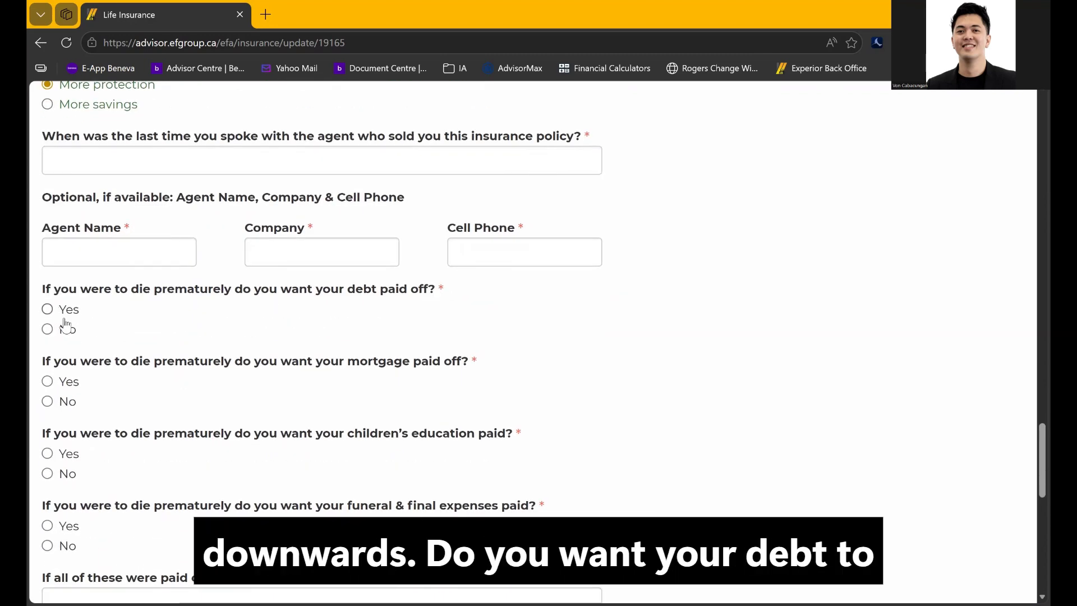
left_click(48, 308)
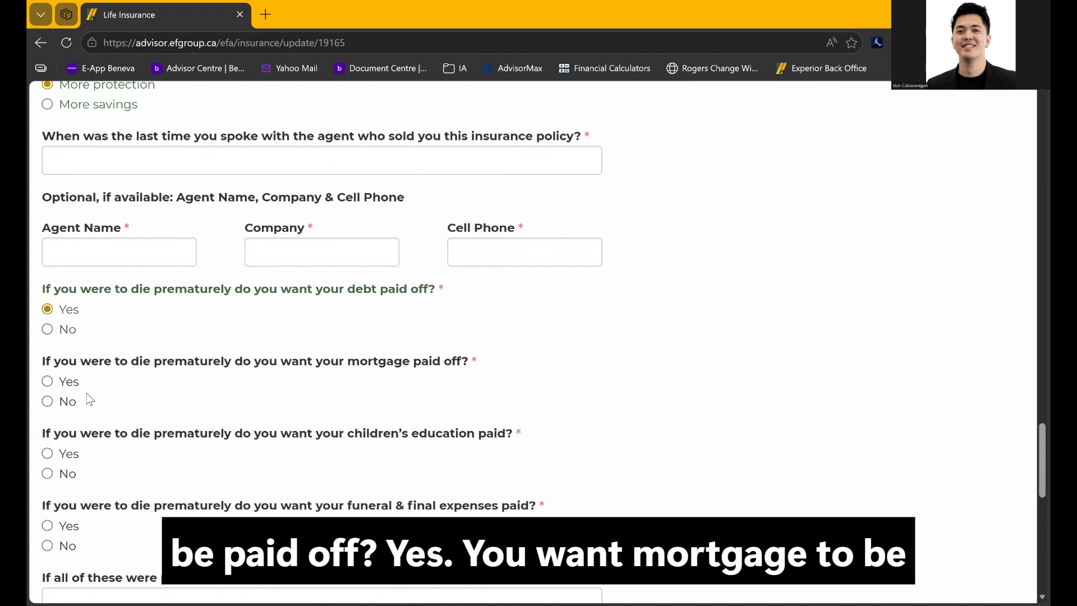
left_click(66, 389)
scroll(112, 415, "down", 3)
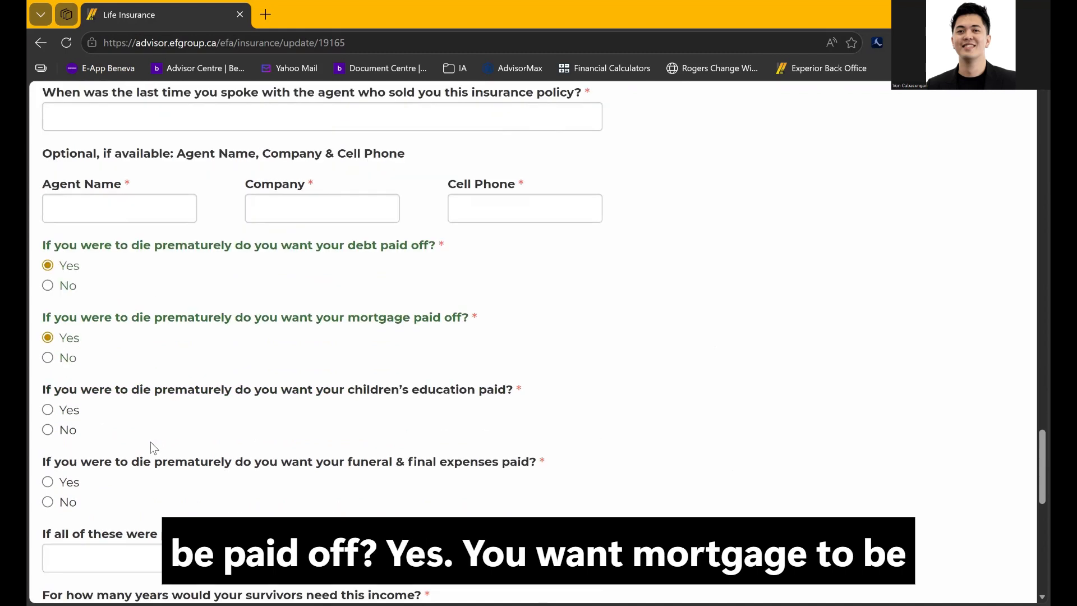
left_click(66, 343)
scroll(140, 364, "down", 2)
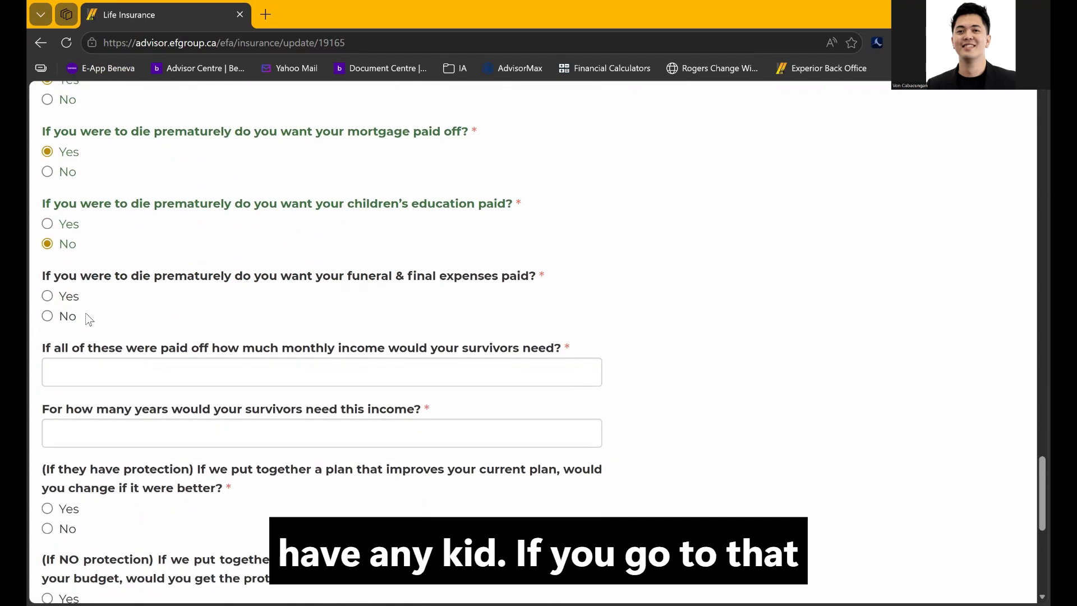
left_click(66, 296)
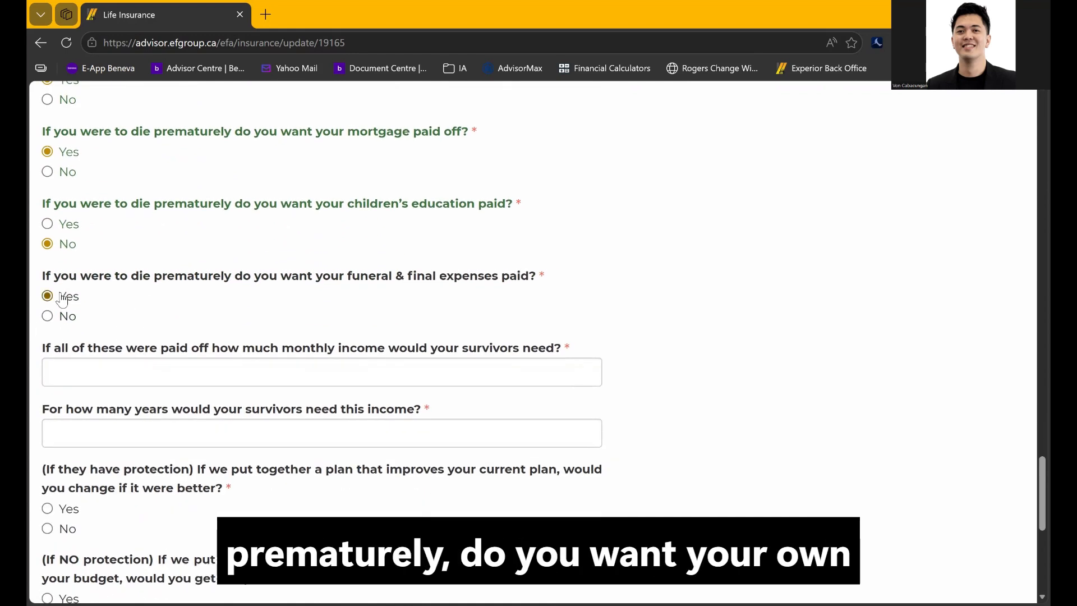
scroll(161, 312, "down", 1)
Enter 6,500 monthly survivors' income needed for 10 years
left_click_drag(39, 279, 575, 287)
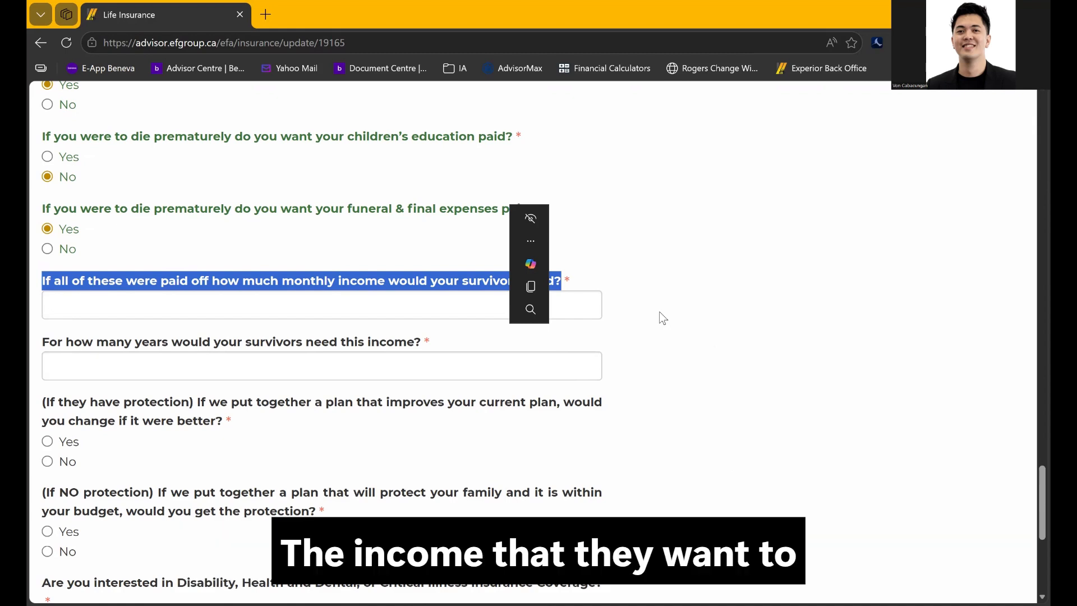
key("Tab")
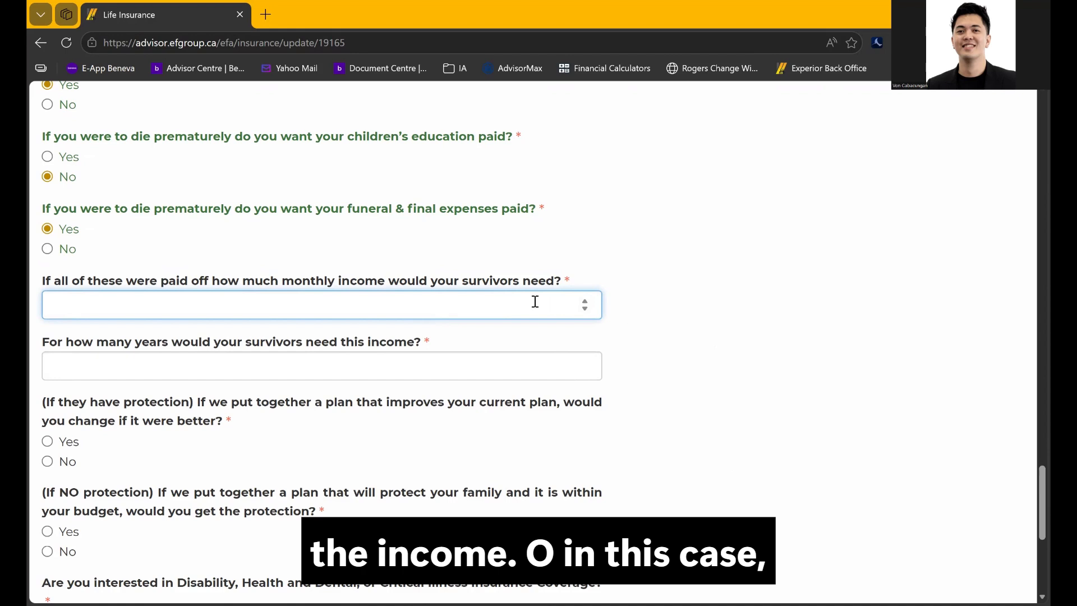
type("6500")
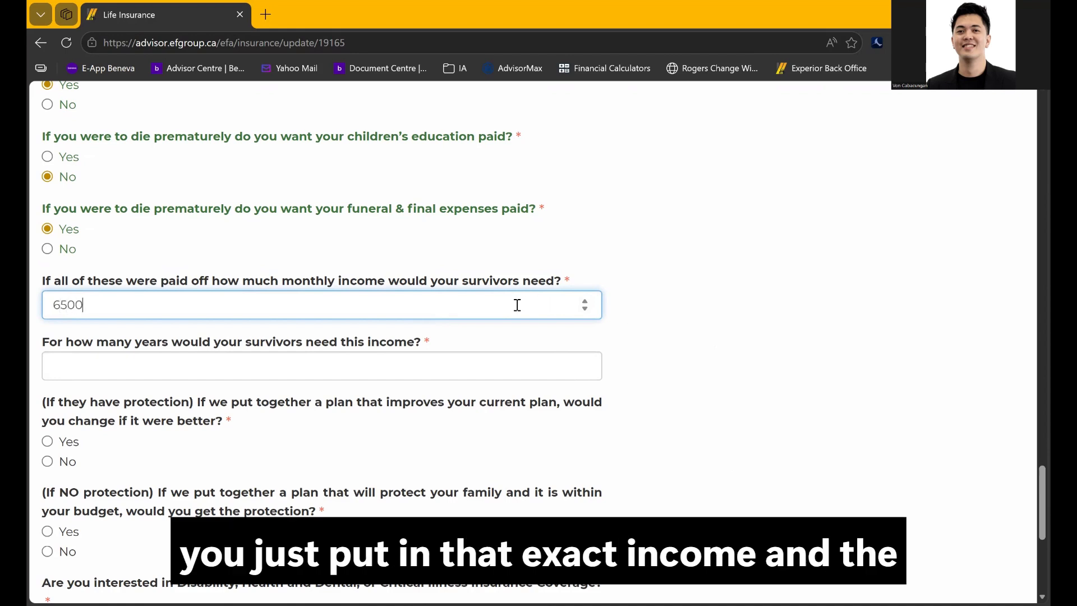
left_click(781, 384)
left_click(351, 364)
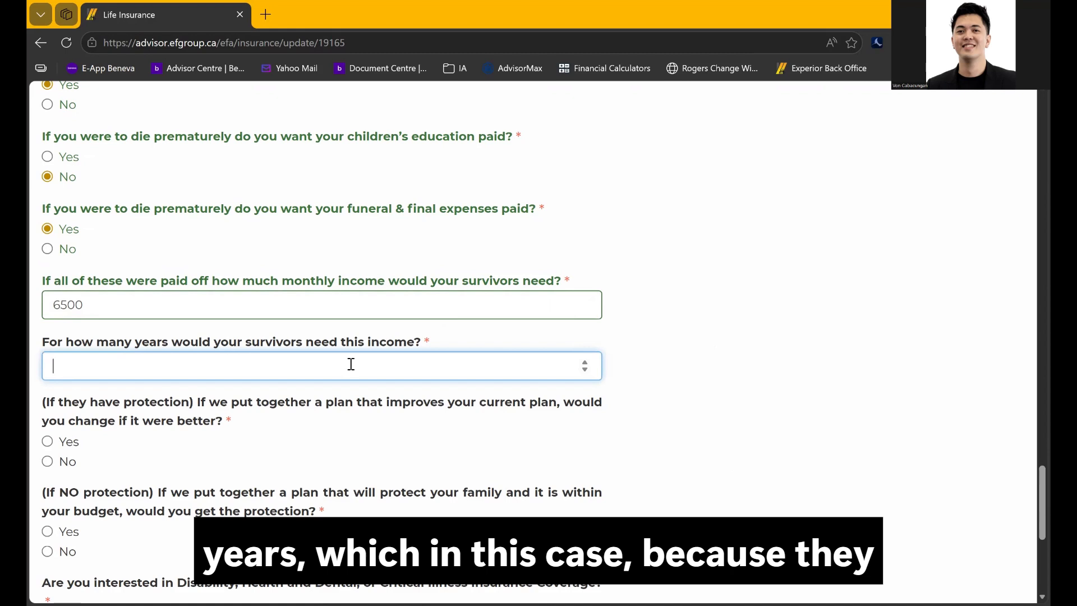
type("10")
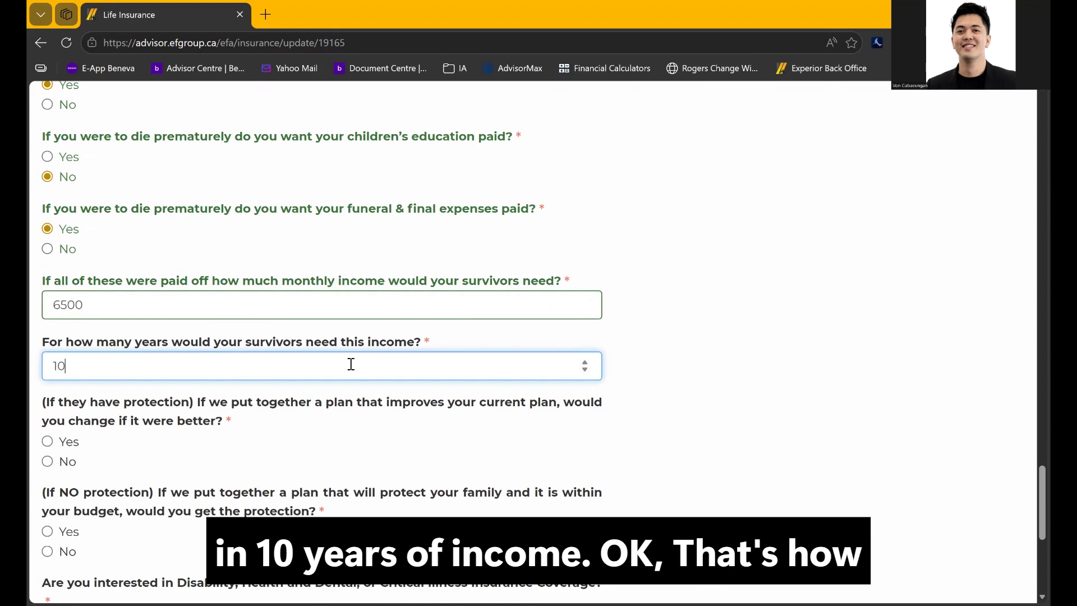
left_click(87, 304)
left_click(91, 359)
left_click(120, 307)
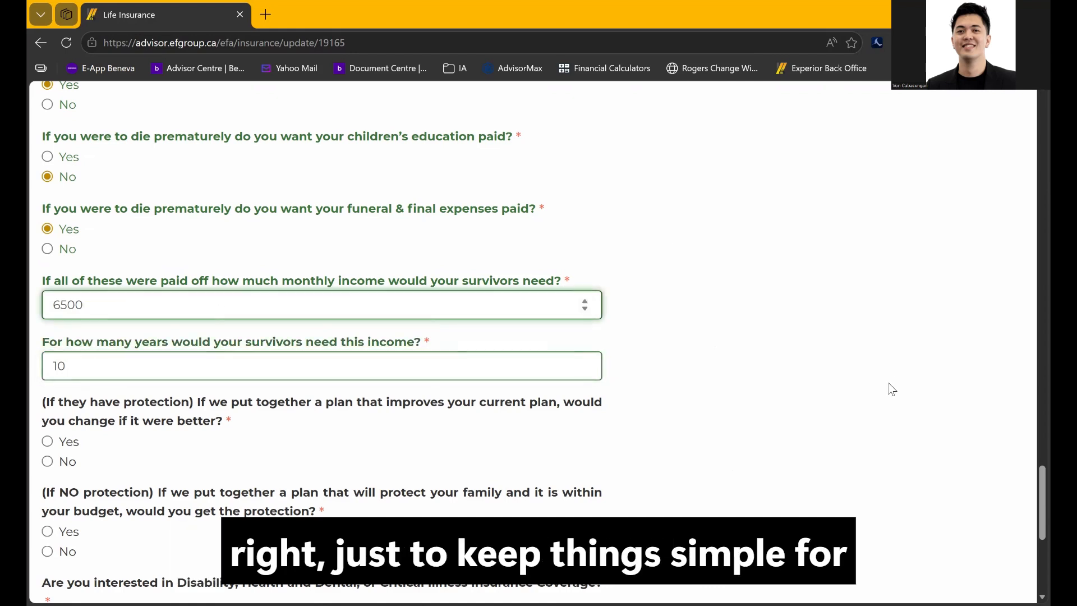
Answer Yes to switching to a better plan under the if-they-have-protection question
scroll(891, 387, "down", 2)
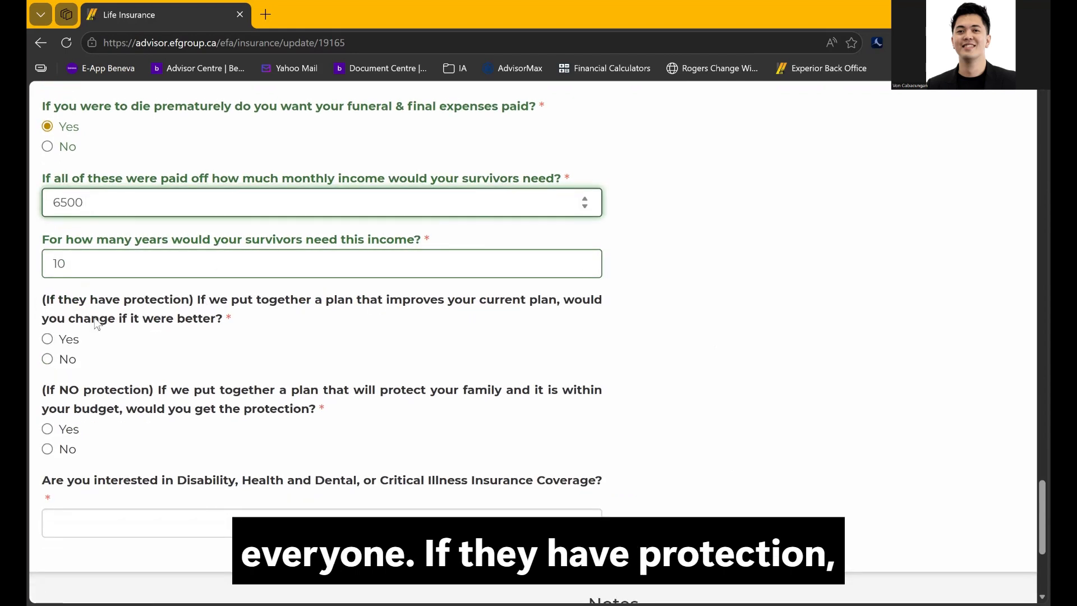
left_click_drag(46, 300, 283, 326)
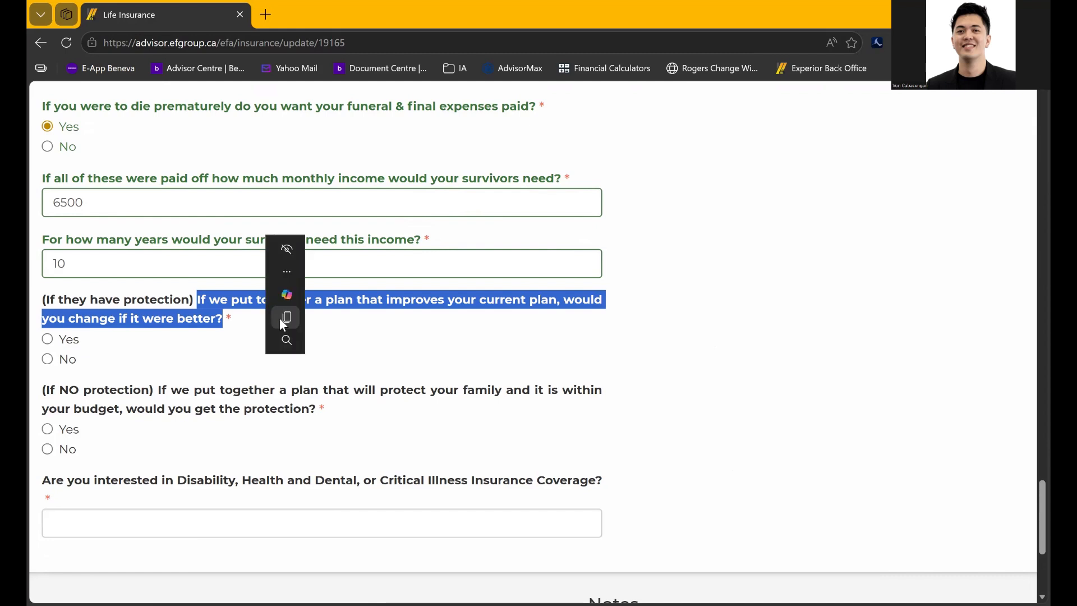
left_click(240, 369)
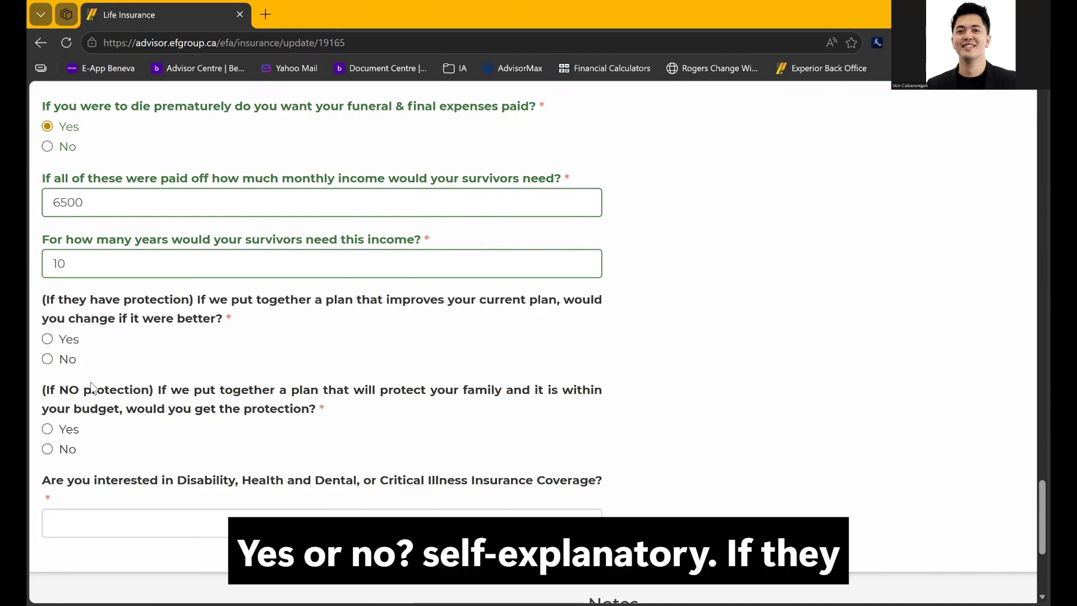
left_click_drag(106, 384, 150, 391)
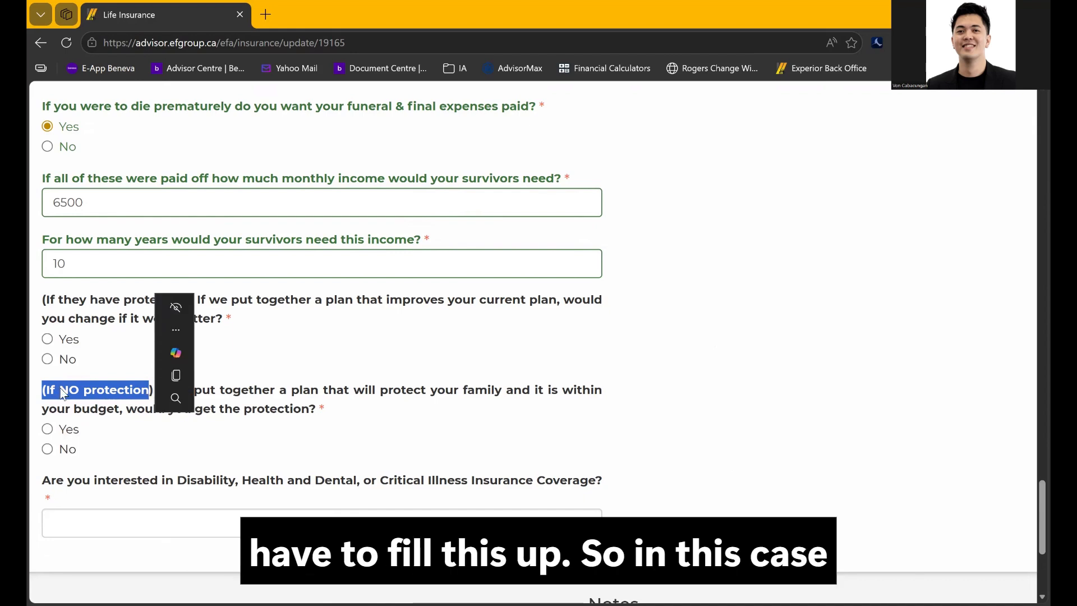
left_click(87, 364)
left_click(60, 339)
scroll(174, 356, "down", 2)
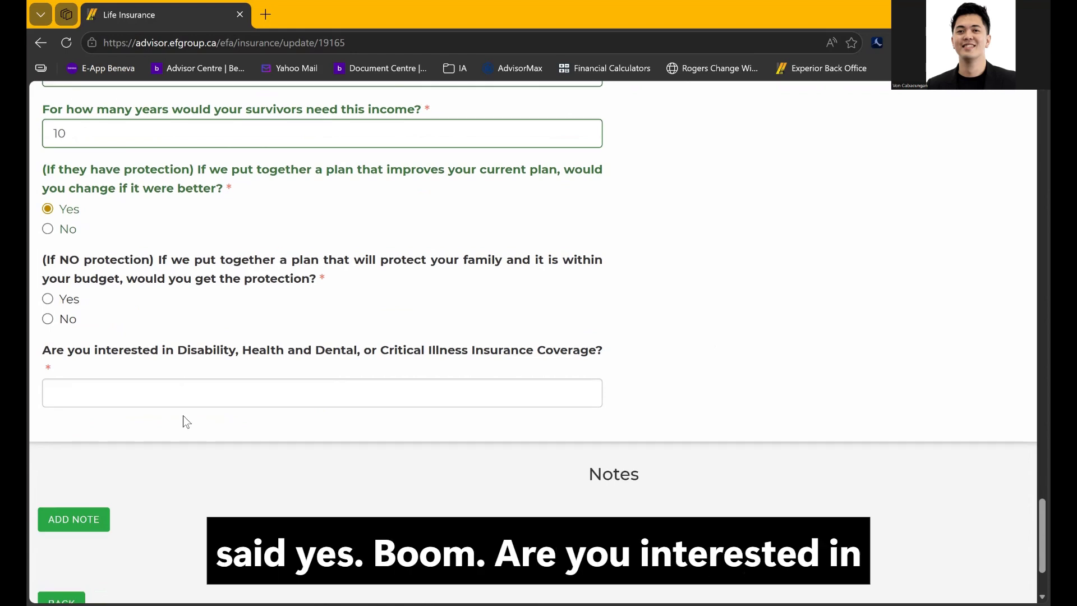
Enter Critical Illness Coverage as the additional coverage of interest
left_click_drag(42, 350, 381, 361)
left_click(275, 361)
left_click(227, 388)
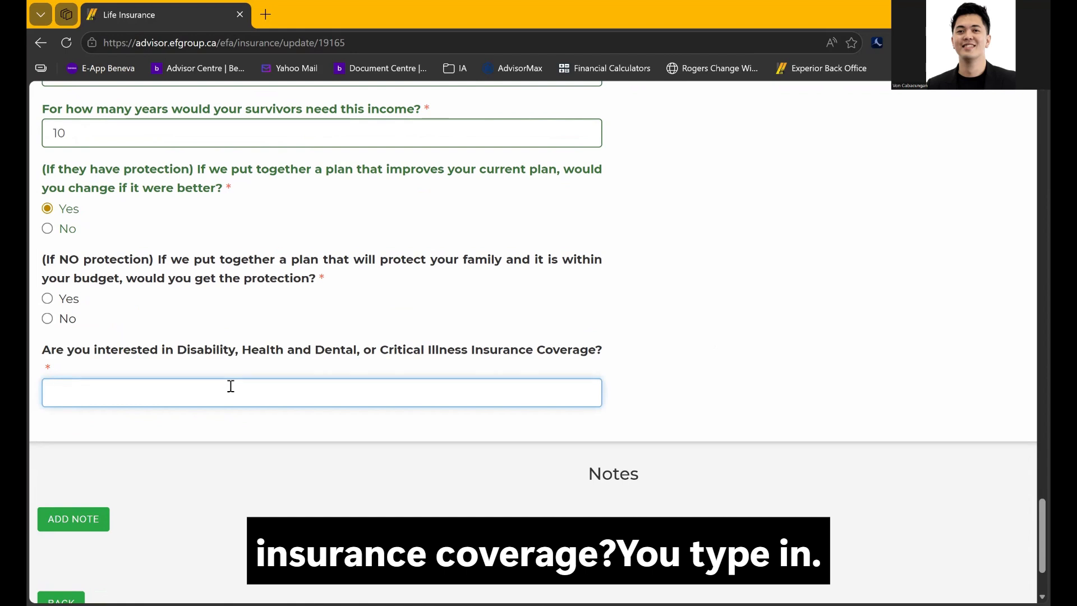
type("C")
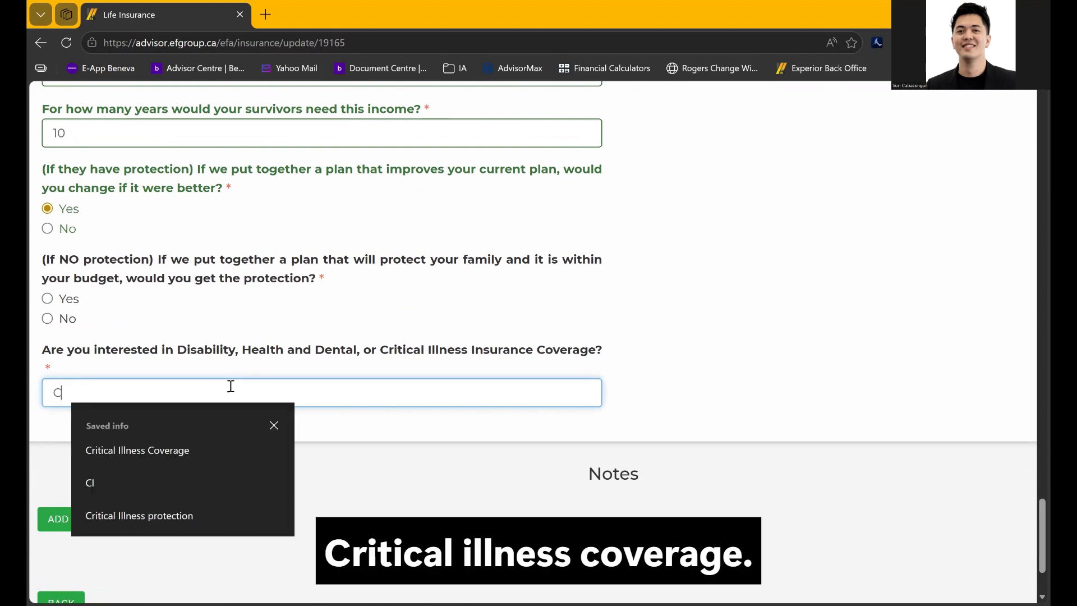
key("Down")
key("Return")
left_click(264, 429)
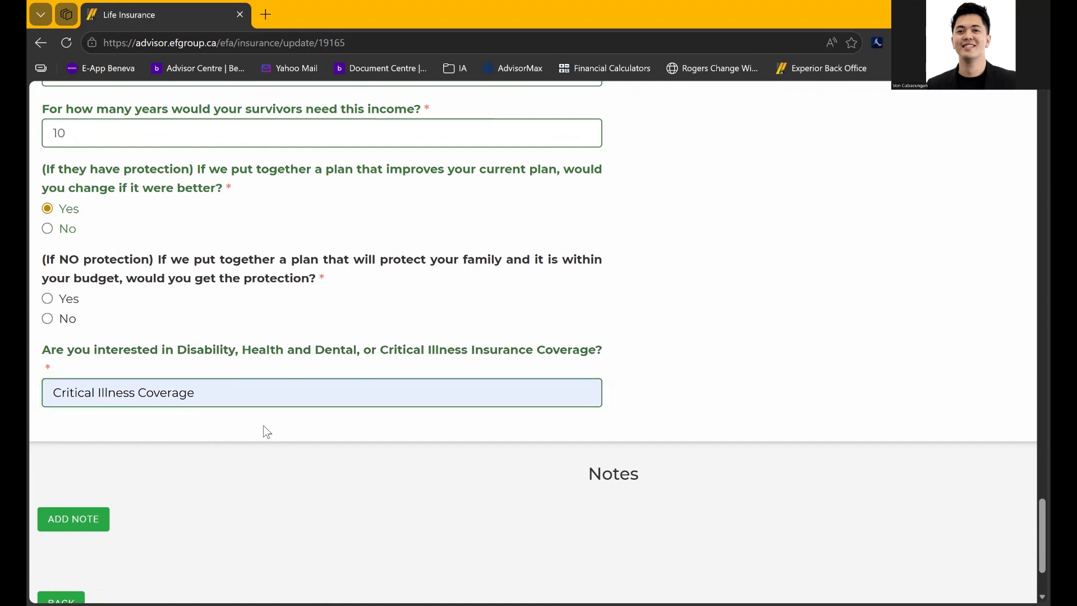
Add a note relevant to Both and type COVER LETTER in it
scroll(264, 426, "down", 2)
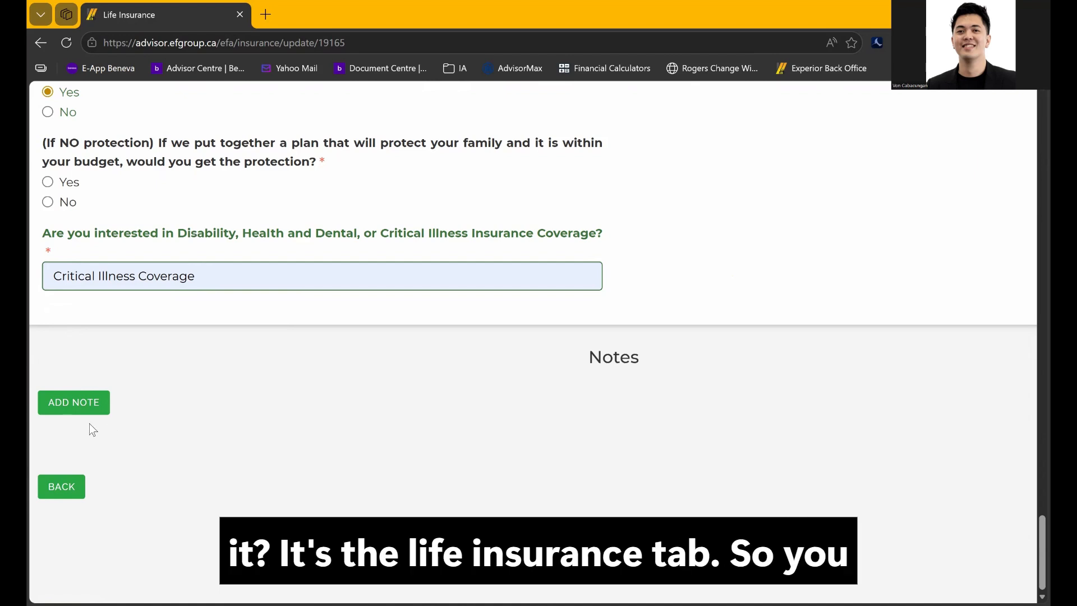
left_click(83, 402)
scroll(320, 421, "down", 3)
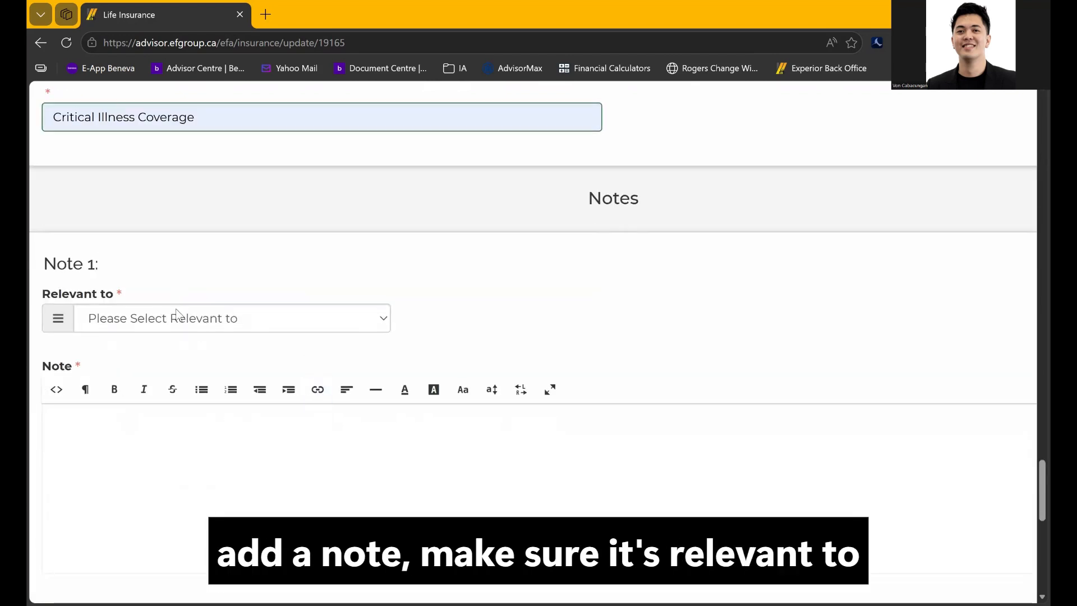
left_click(176, 315)
left_click(155, 398)
scroll(168, 437, "down", 5)
left_click(207, 230)
scroll(207, 231, "up", 1)
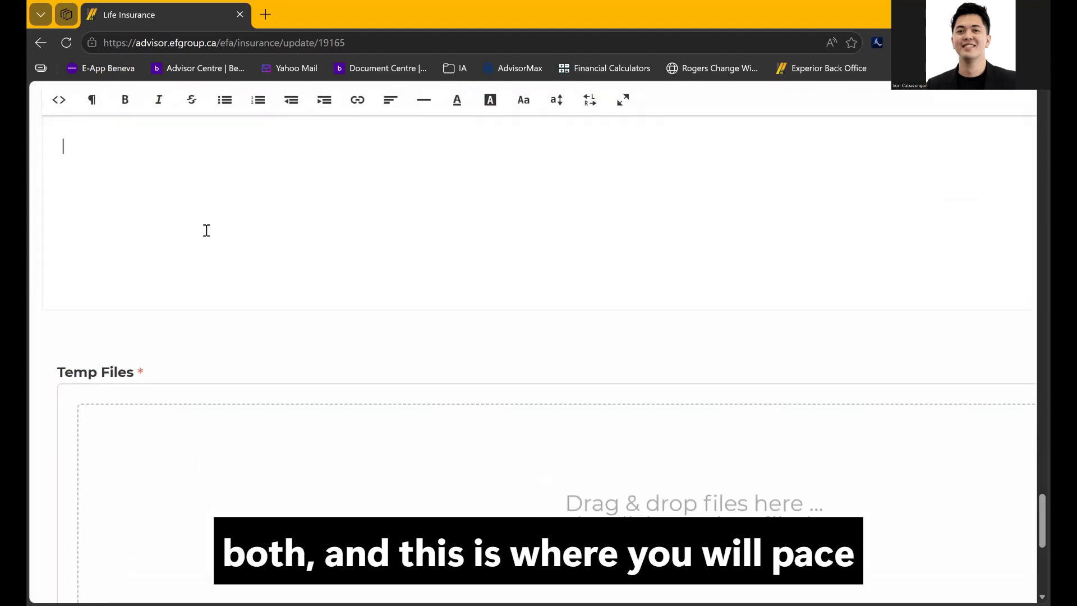
type("COVER LETTER")
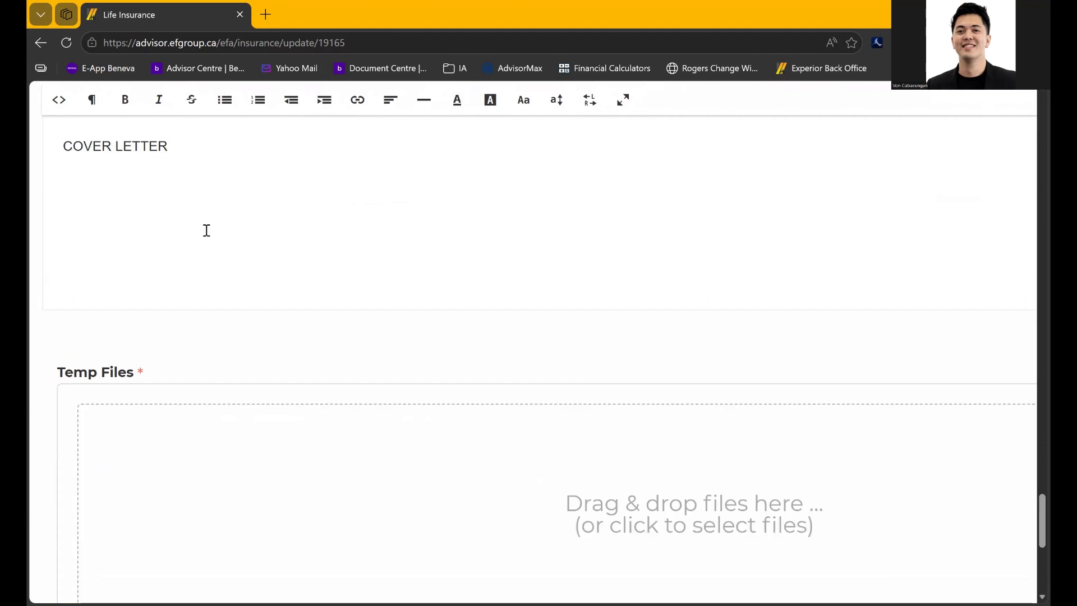
Delete the COVER LETTER text, cancelling an accidental Save As prompt
scroll(206, 230, "up", 1)
left_click_drag(187, 229, 67, 246)
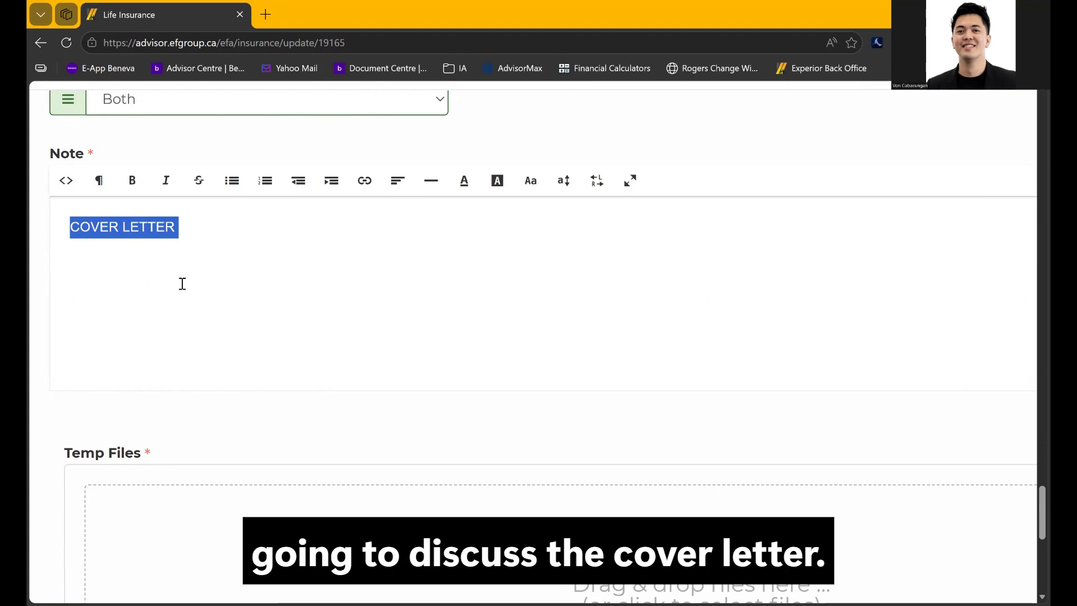
left_click_drag(189, 248, 66, 225)
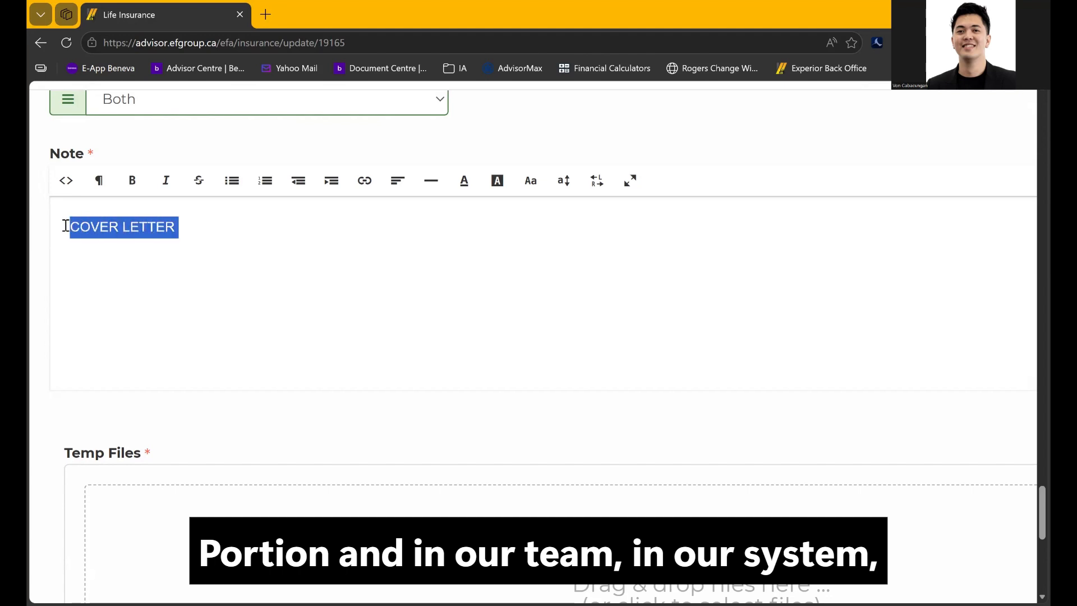
left_click(205, 301)
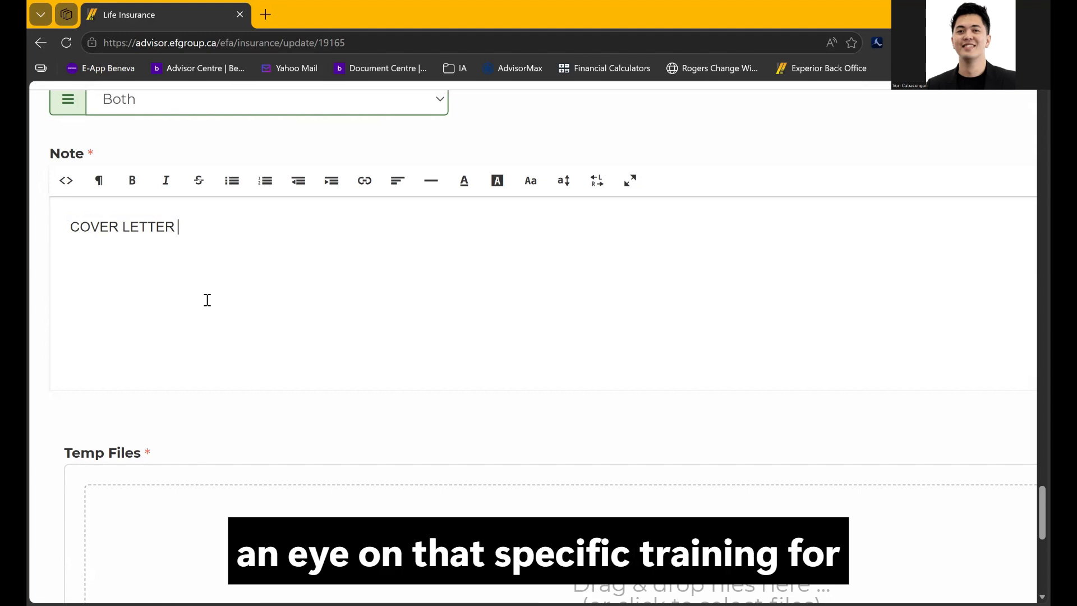
key("ctrl+a")
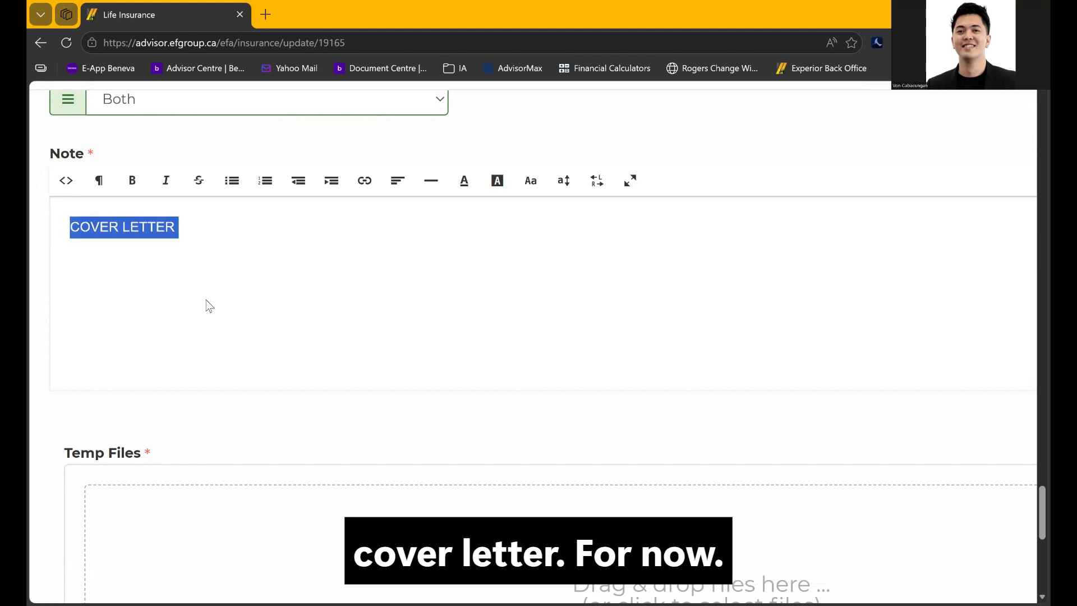
key("ctrl+s")
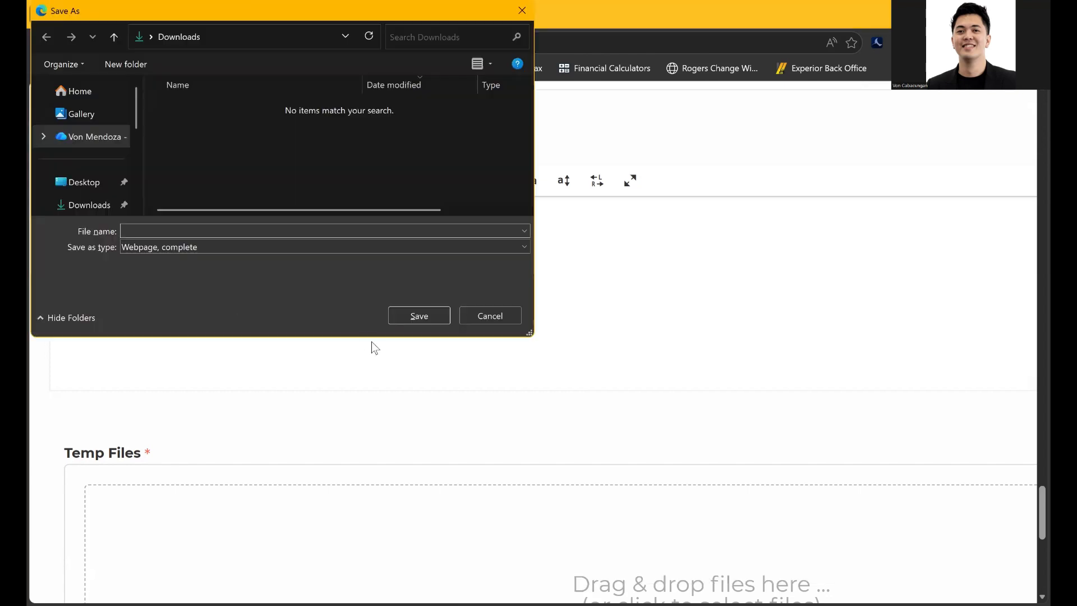
left_click(502, 315)
left_click(178, 236)
key("BackSpace")
key("BackSpace")
key("BackSpace")
key("BackSpace")
key("BackSpace")
key("BackSpace")
key("BackSpace")
key("BackSpace")
key("BackSpace")
key("BackSpace")
key("BackSpace")
key("BackSpace")
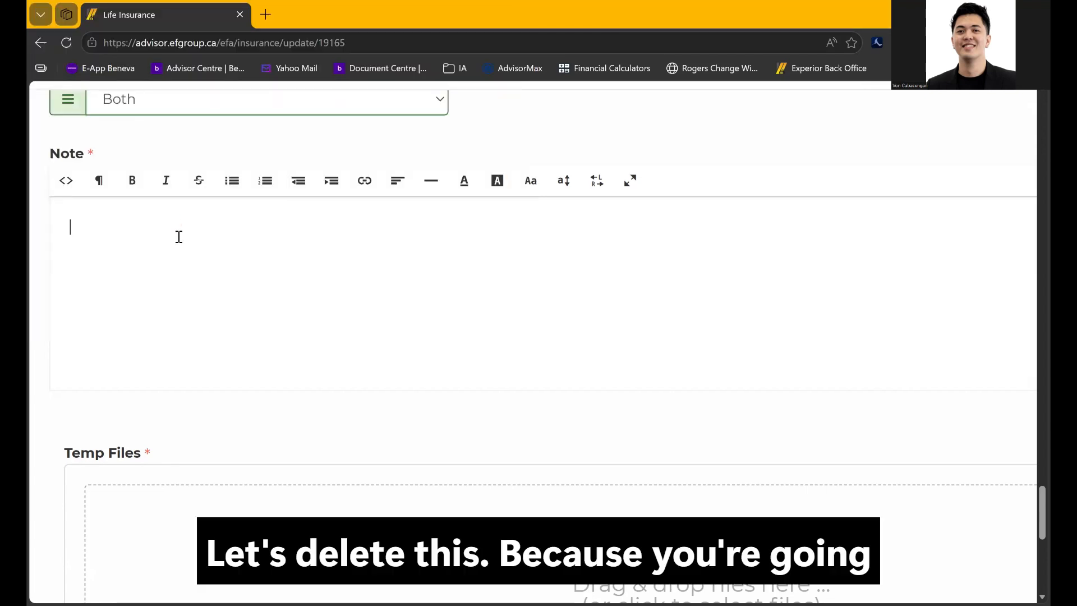
scroll(767, 163, "up", 6)
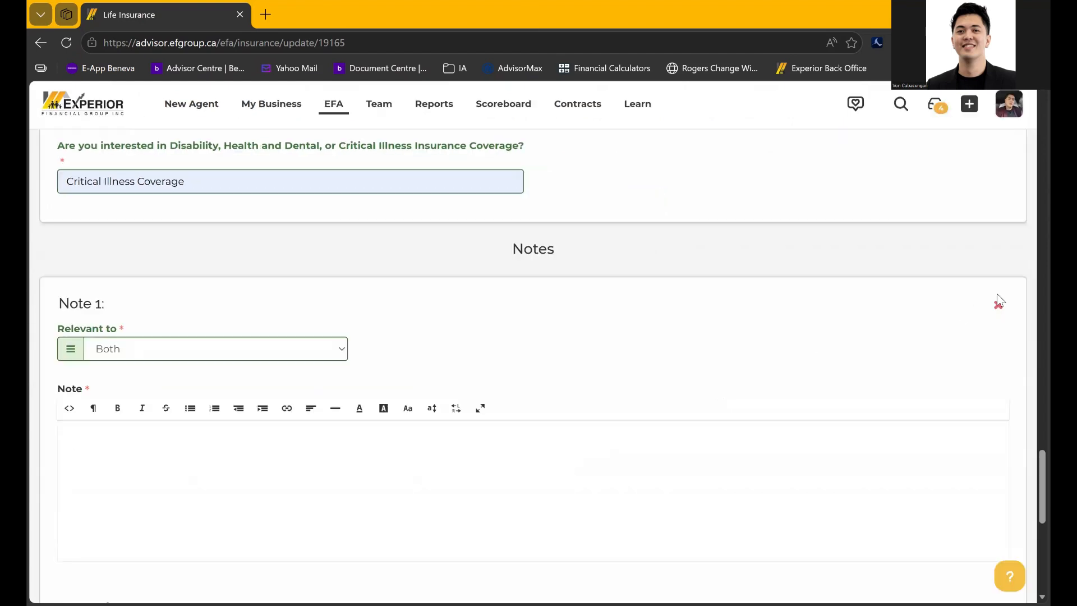
Delete the empty Note 1 and confirm its removal
left_click(999, 307)
left_click(624, 139)
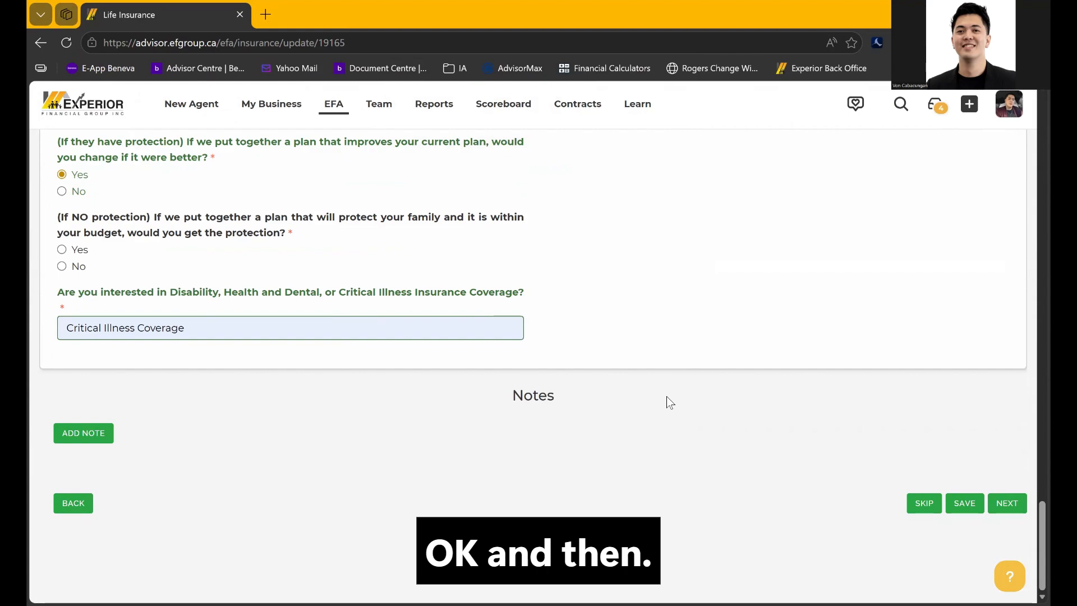
scroll(667, 397, "up", 3)
scroll(666, 396, "up", 15)
scroll(666, 396, "down", 10)
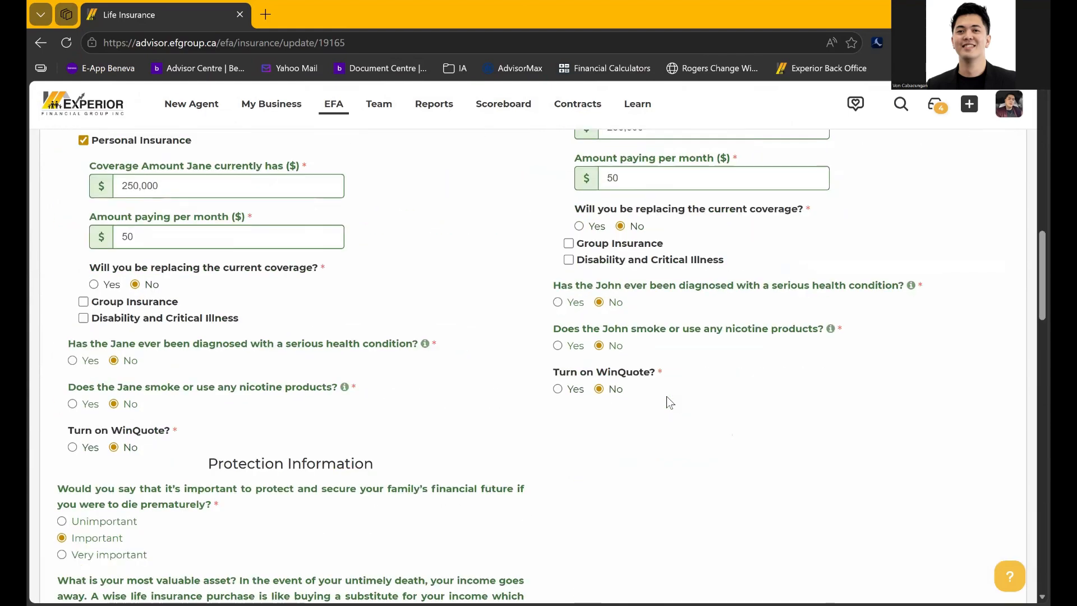
scroll(666, 396, "down", 6)
Save the life insurance answers and advance past Debts to the Financial Situation step
left_click(964, 503)
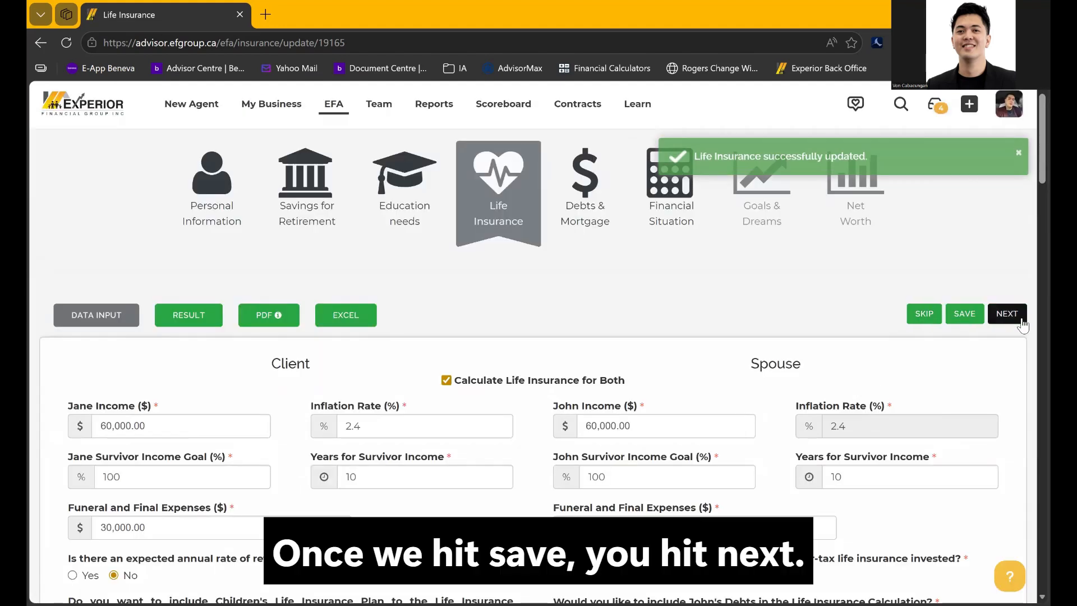
left_click(1022, 321)
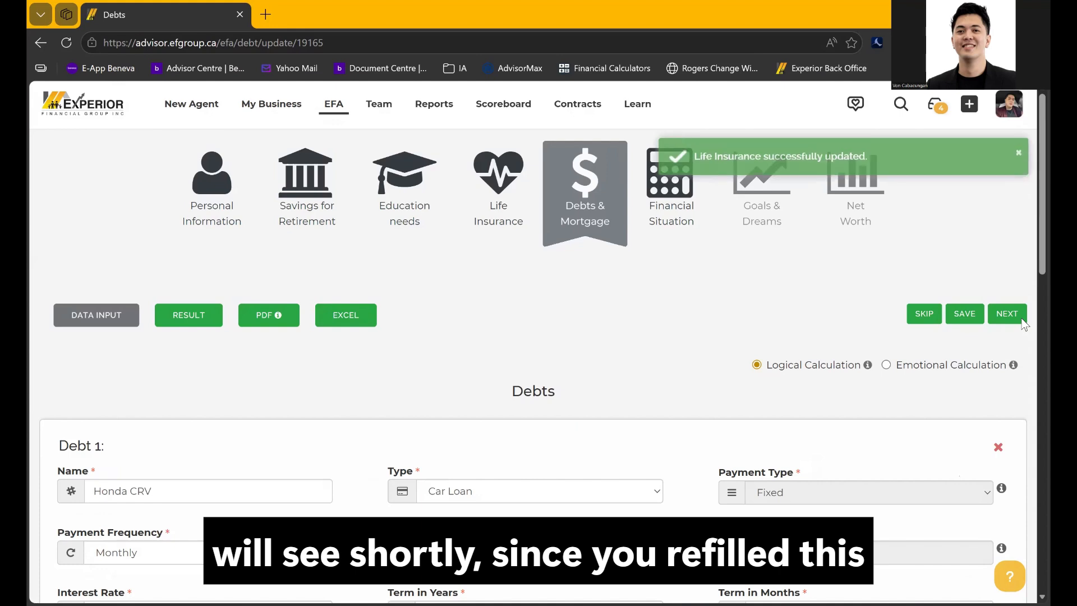
scroll(708, 378, "down", 15)
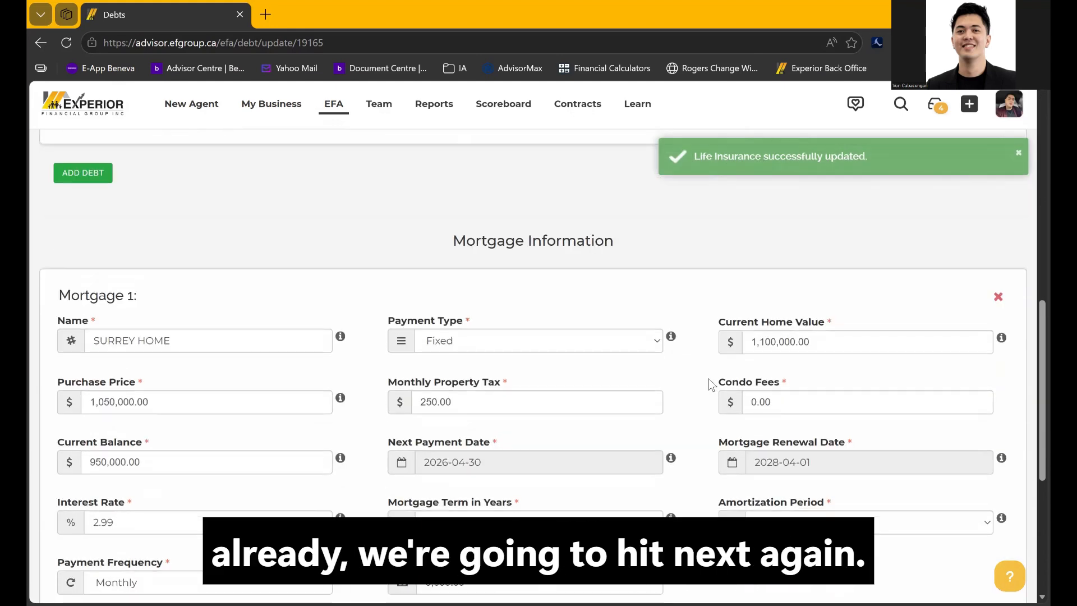
scroll(709, 379, "up", 15)
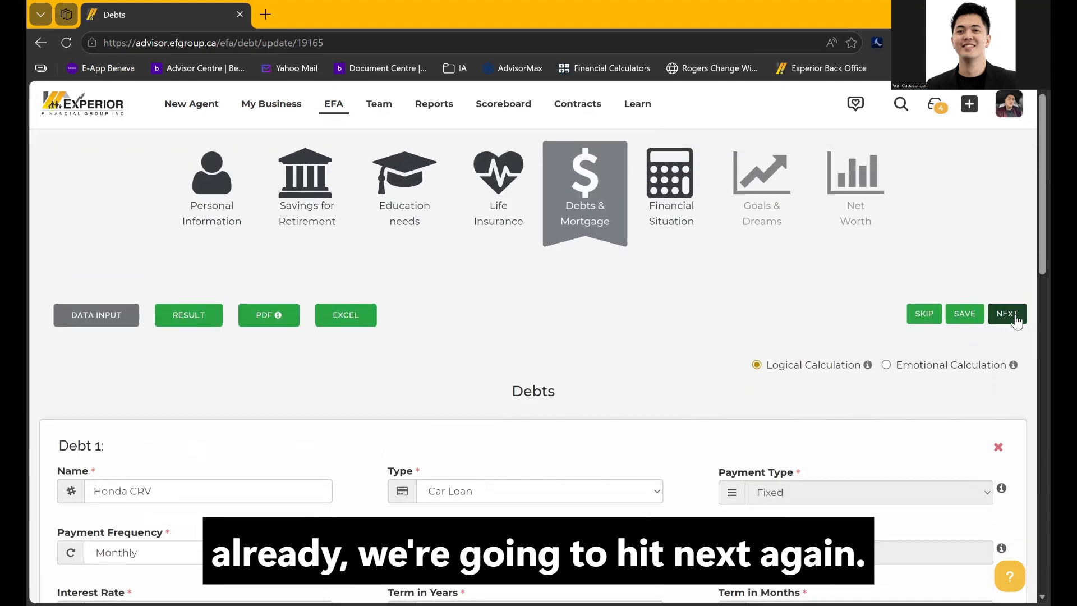
left_click(1014, 314)
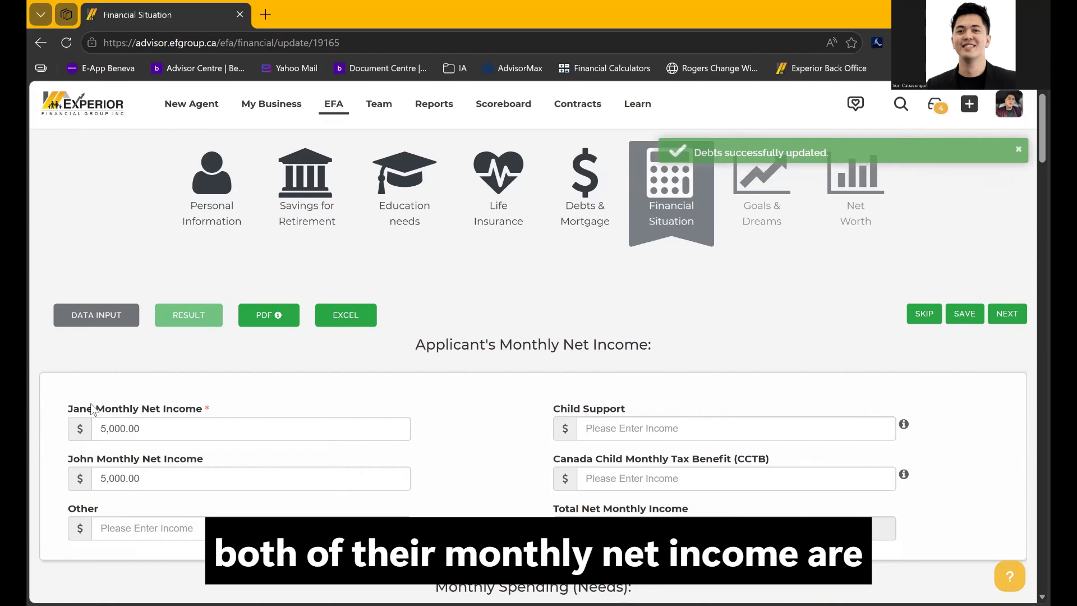
left_click_drag(96, 410, 167, 410)
left_click_drag(96, 459, 184, 463)
left_click(334, 388)
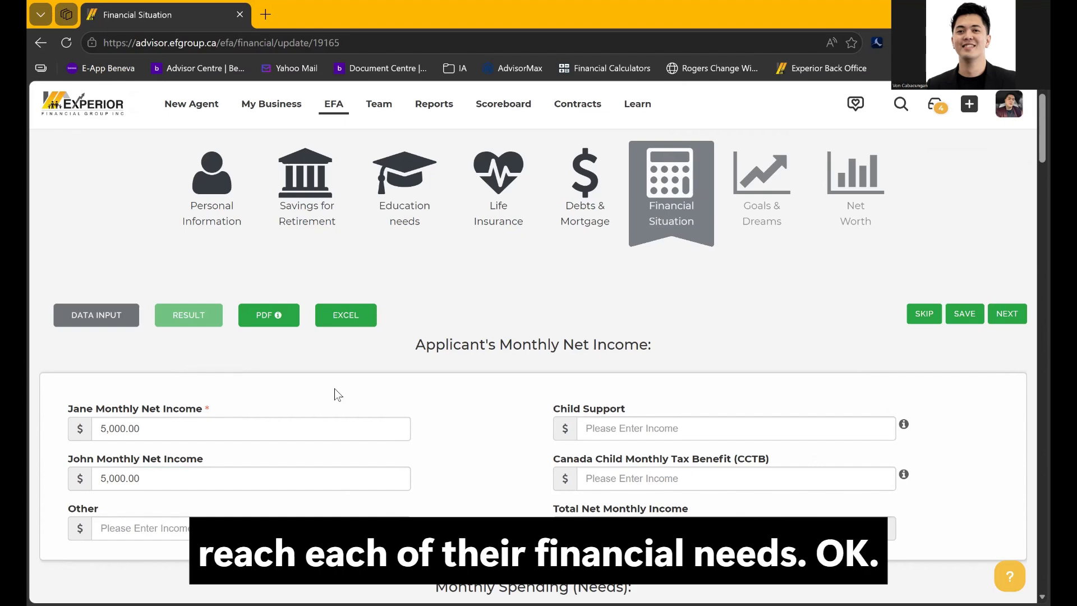
scroll(334, 389, "down", 6)
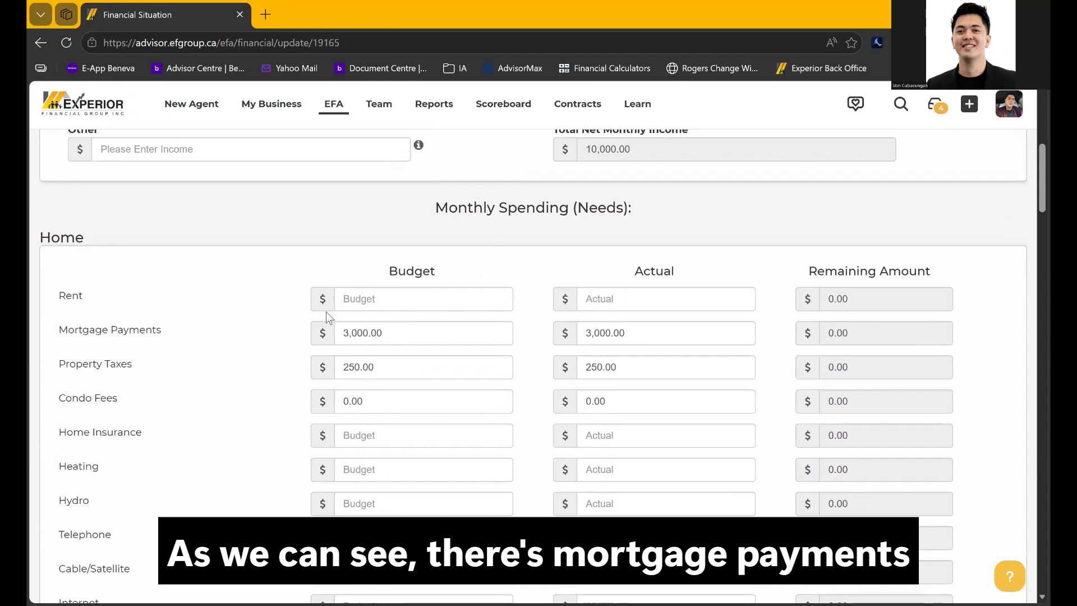
scroll(289, 387, "down", 2)
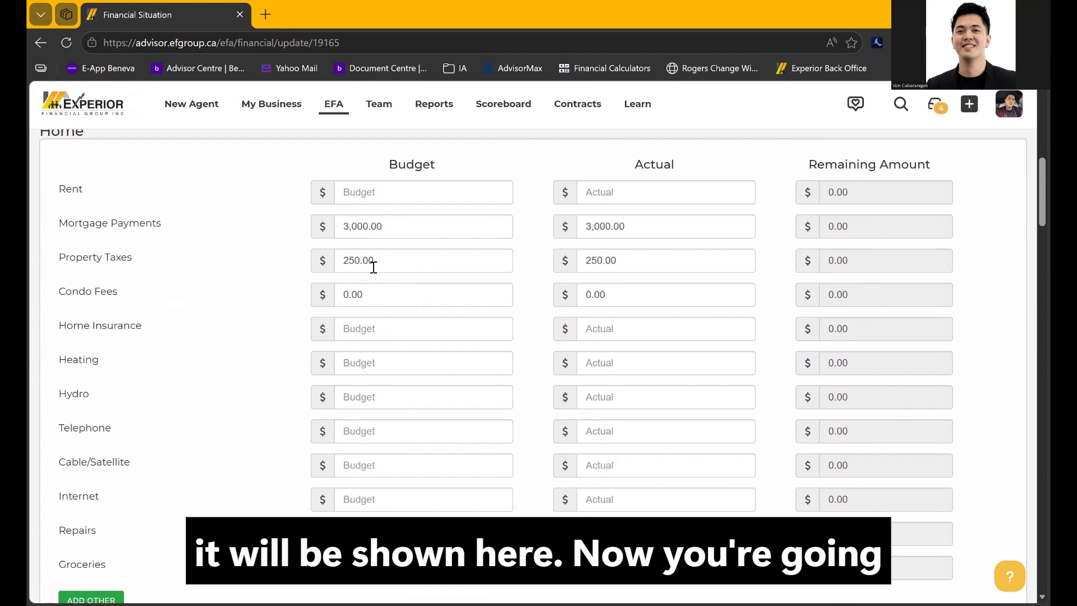
scroll(374, 267, "down", 2)
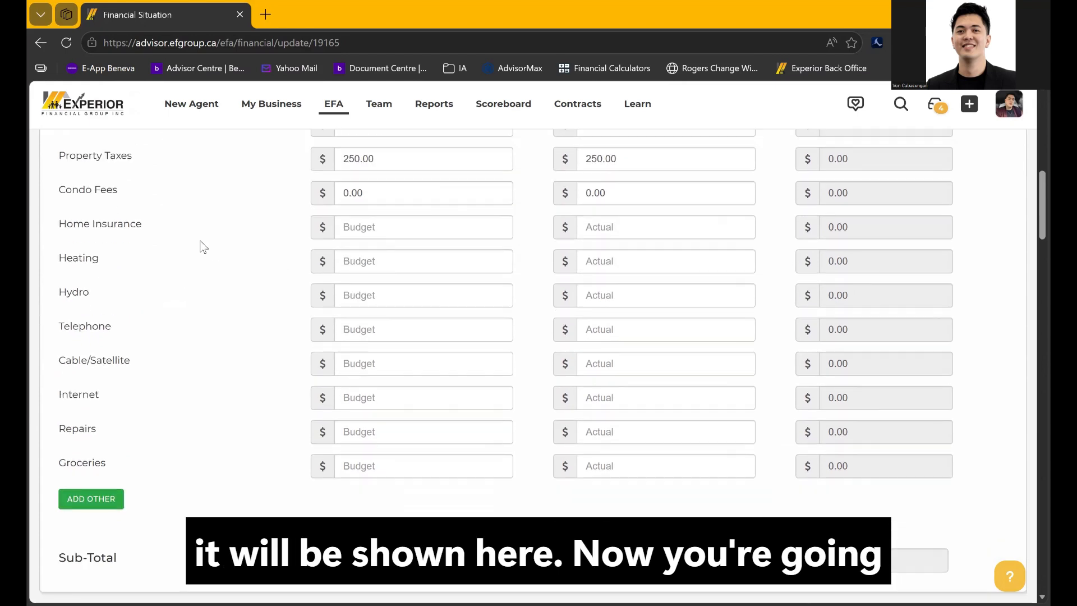
Enter budgets of 100 for Hydro, 150 Telephone, 70 Internet and 500 Groceries
left_click(349, 297)
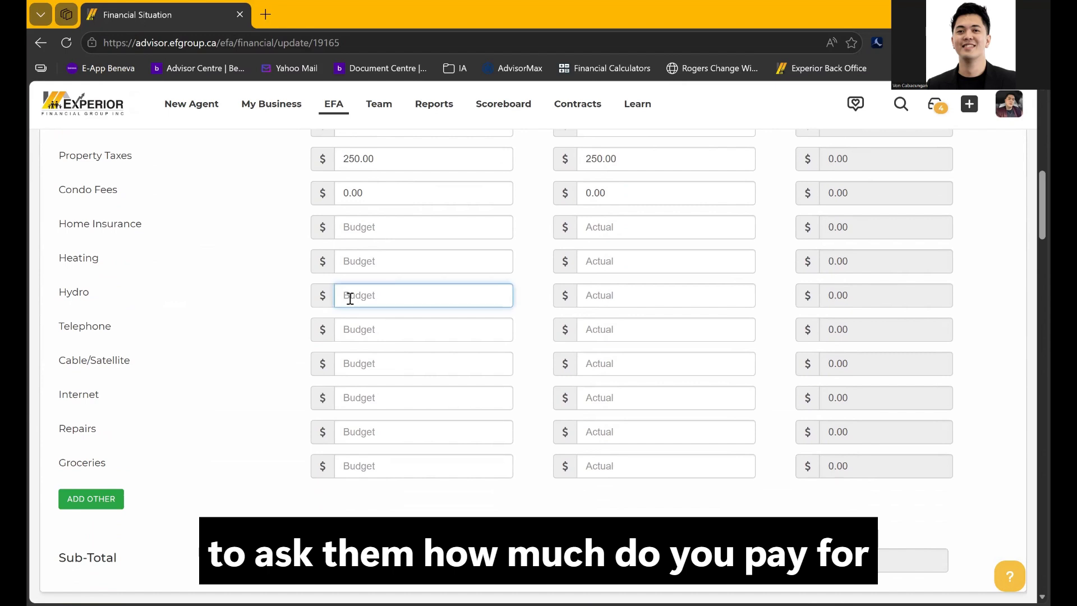
type("100")
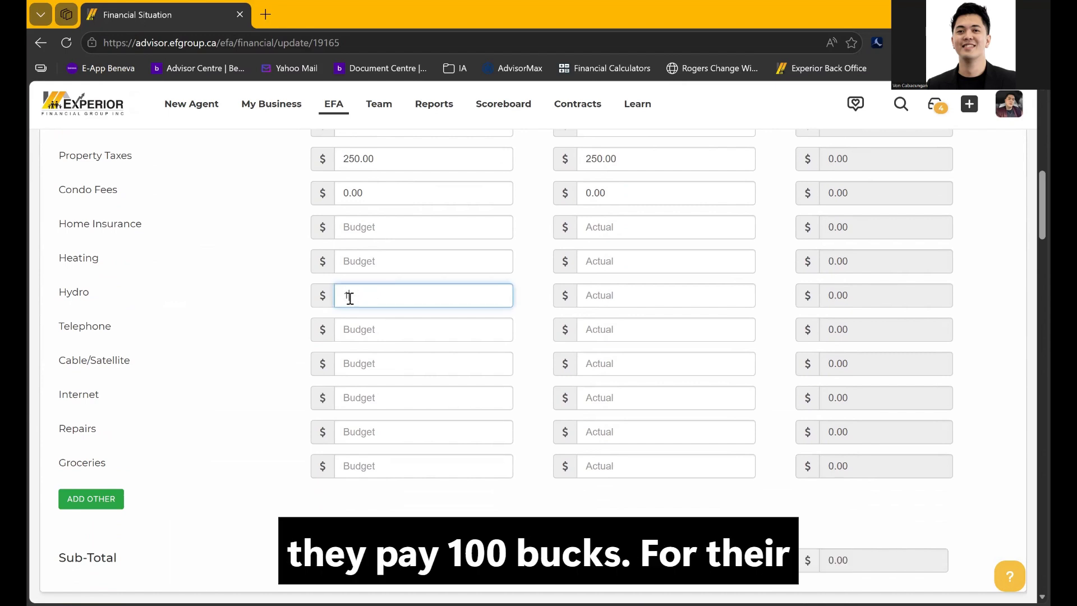
left_click(199, 387)
left_click(410, 330)
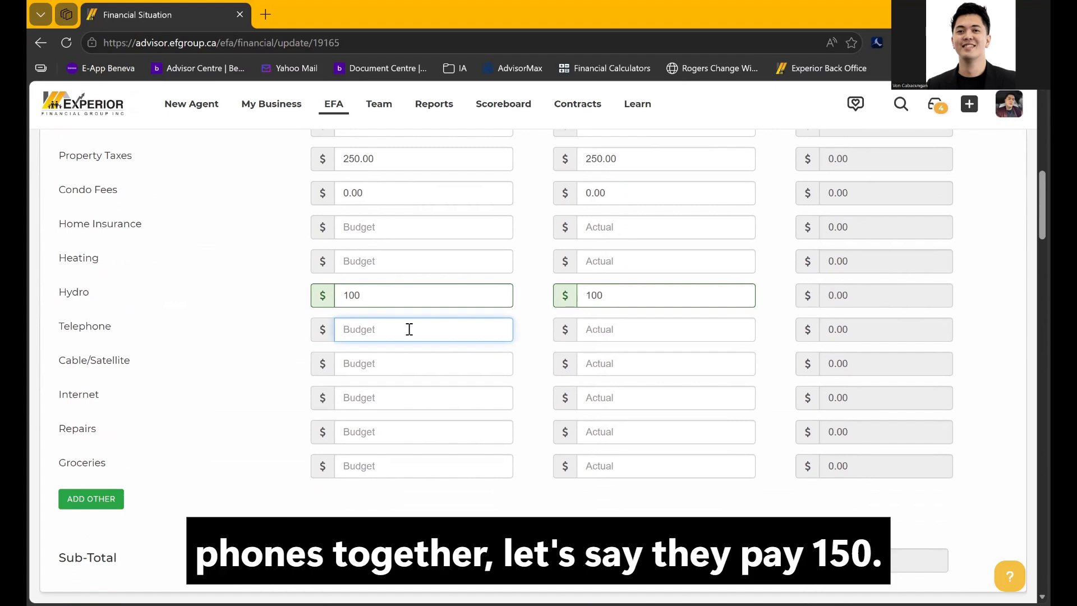
type("150")
left_click(140, 450)
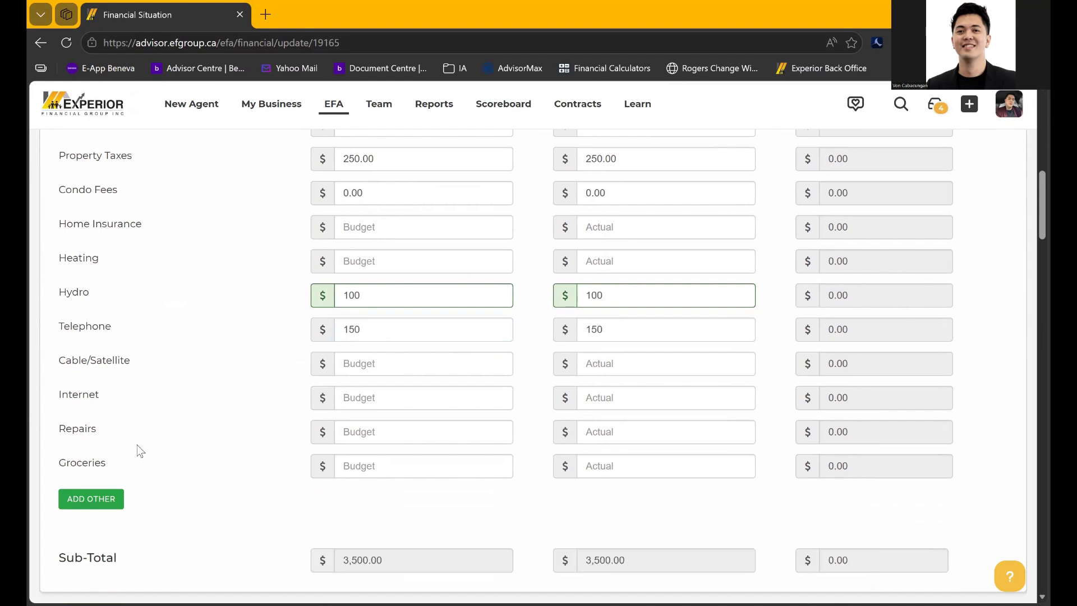
left_click(362, 409)
type("70")
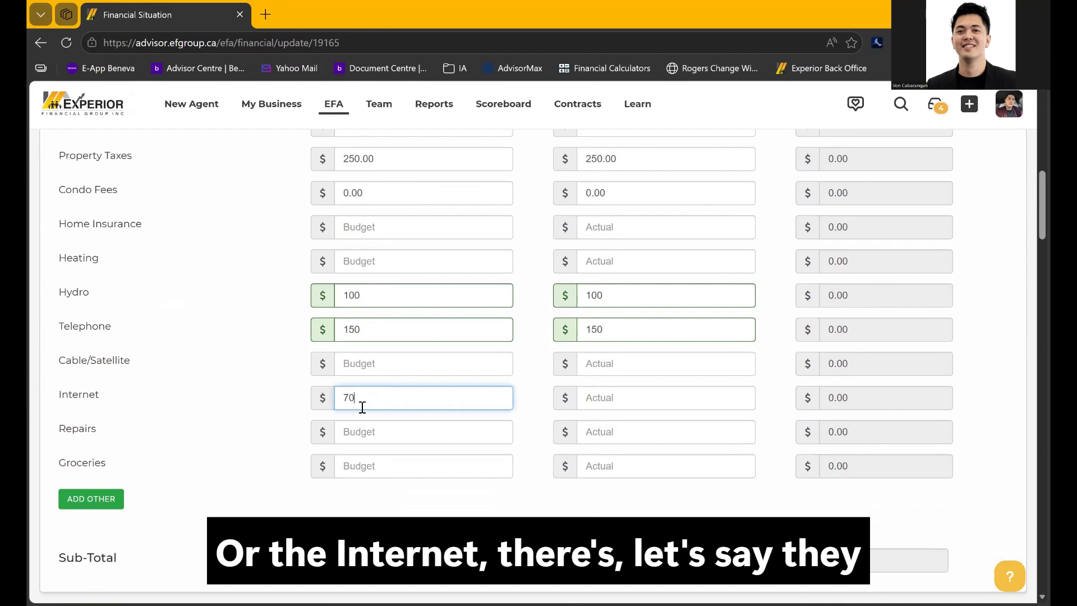
left_click(271, 435)
left_click(401, 468)
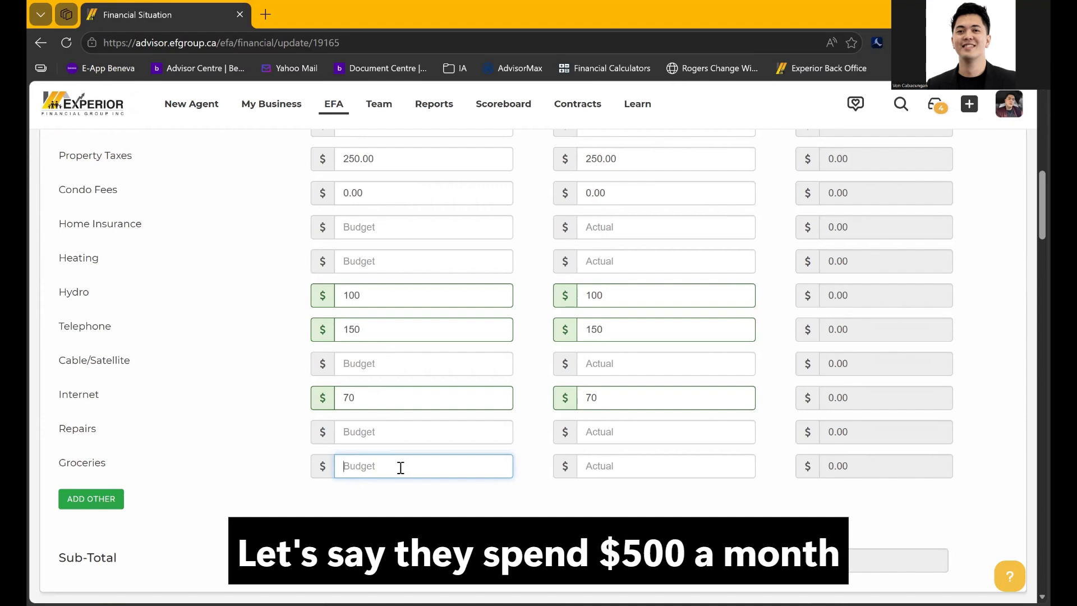
type("500")
left_click(414, 500)
Scroll past Life/Health to Transportation/Car, leaving Licensing and Registration blank
scroll(415, 505, "down", 3)
scroll(416, 513, "down", 3)
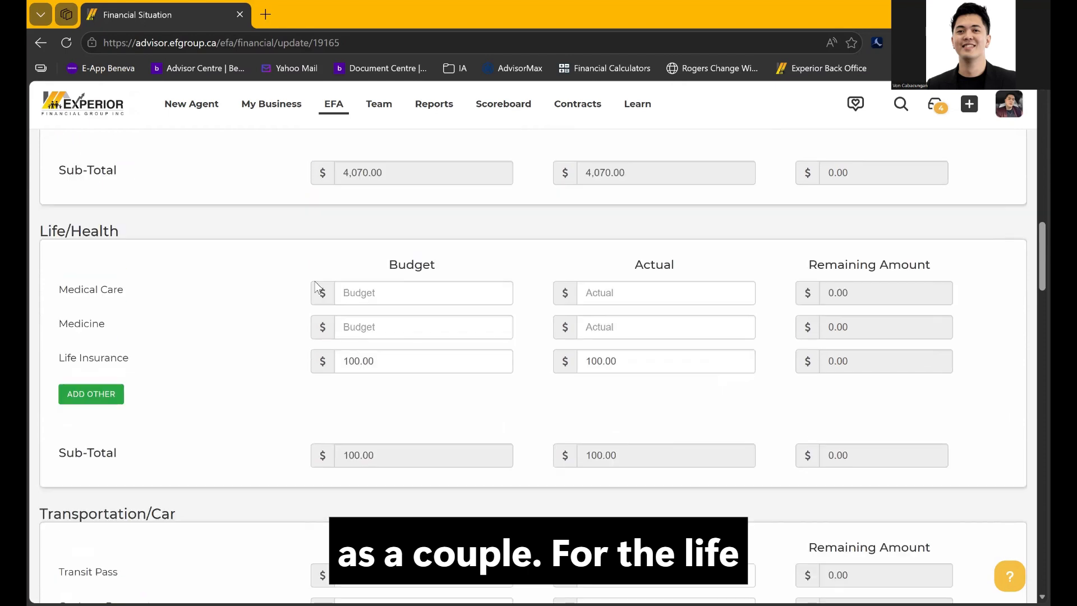
left_click_drag(39, 232, 123, 233)
left_click(198, 318)
scroll(198, 317, "down", 5)
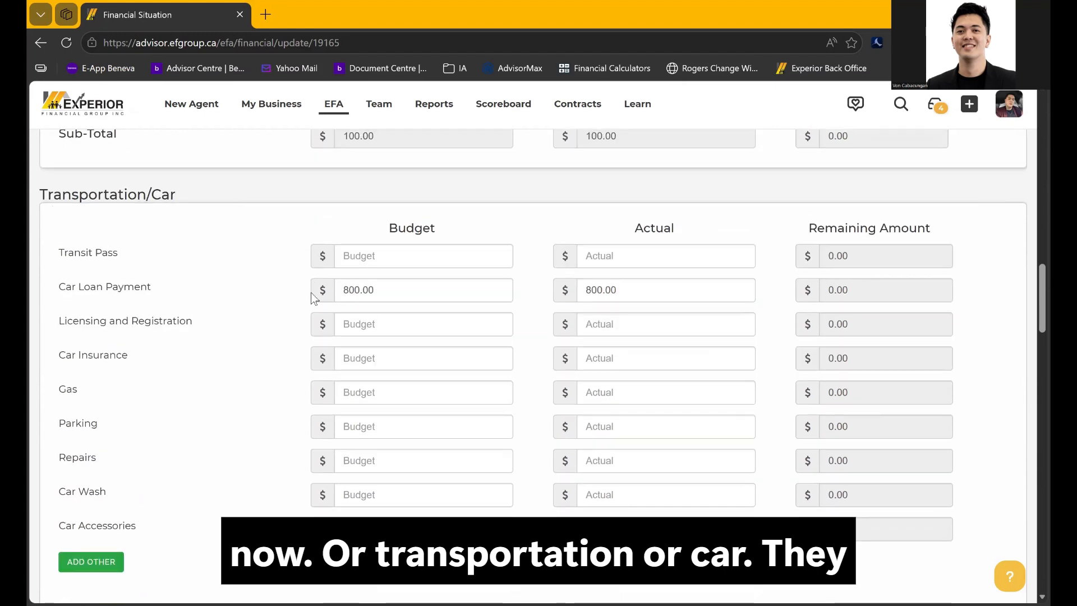
left_click(376, 324)
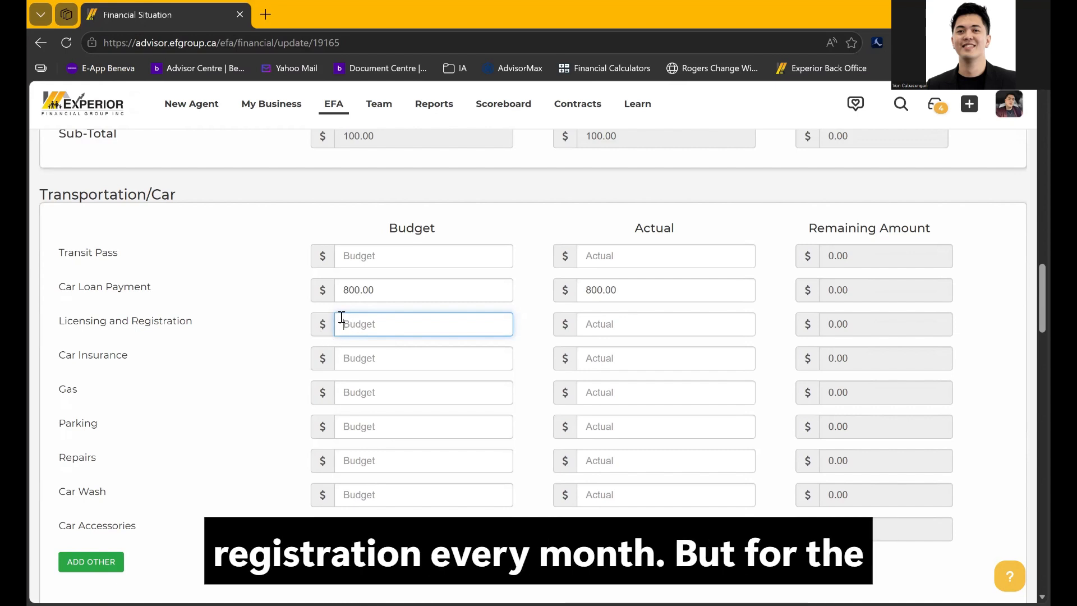
left_click(60, 359)
Enter a Car Insurance budget of 200 and a Gas budget of 300, then scroll to Debts
left_click_drag(59, 360, 144, 365)
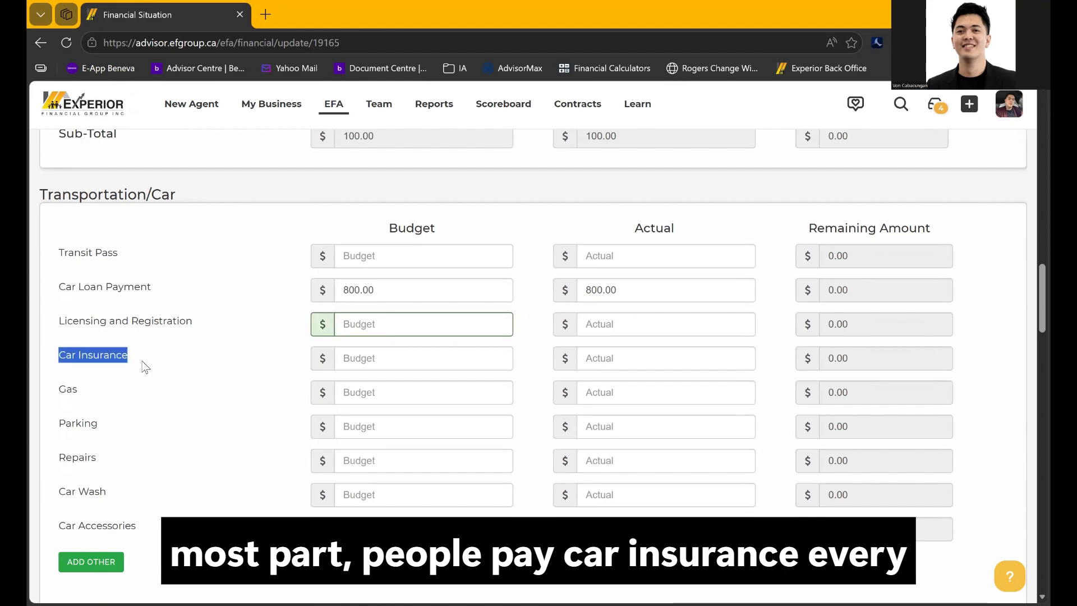
left_click(339, 359)
type("200")
left_click(142, 418)
left_click(361, 393)
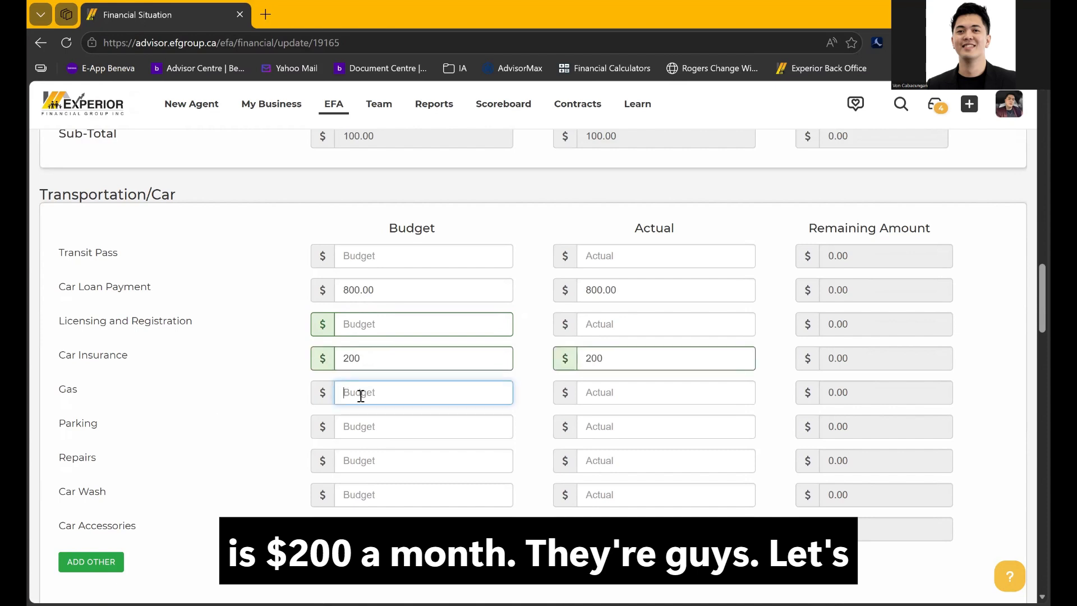
type("300")
left_click(264, 417)
scroll(326, 423, "down", 2)
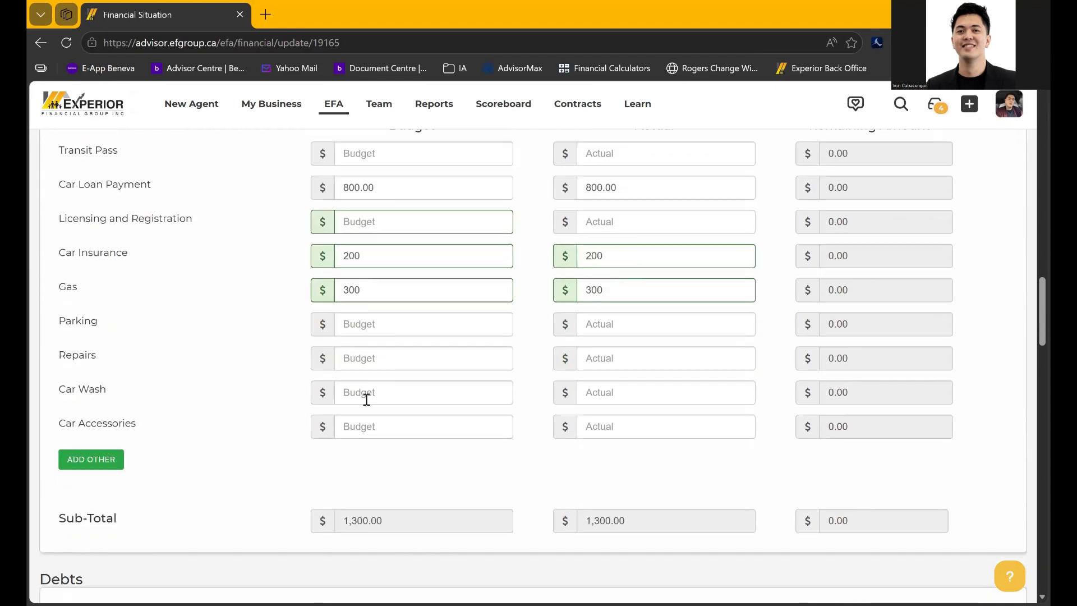
scroll(345, 454, "down", 6)
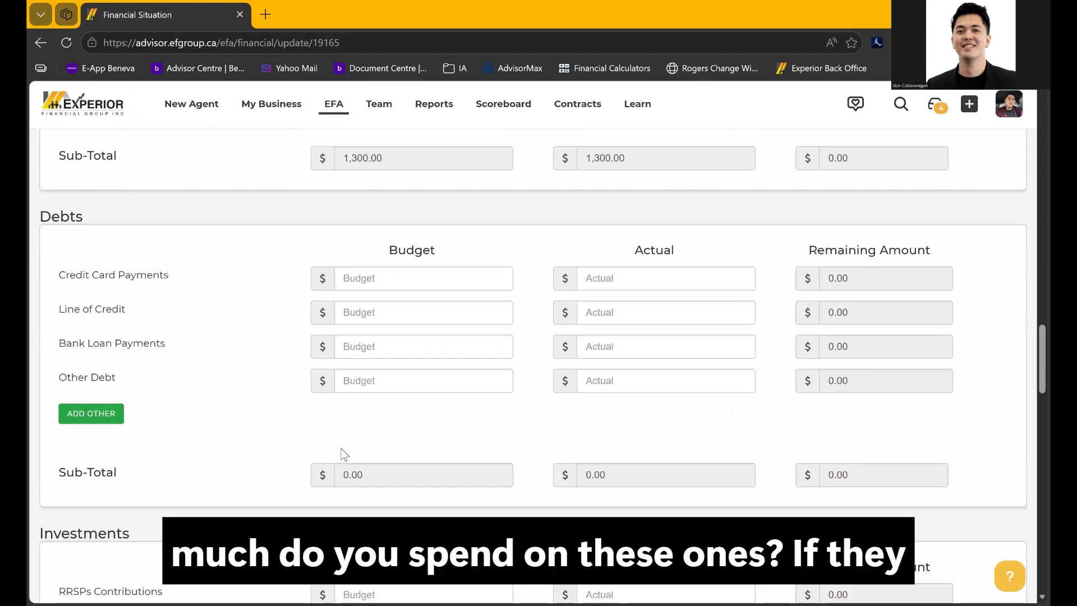
scroll(230, 177, "up", 4)
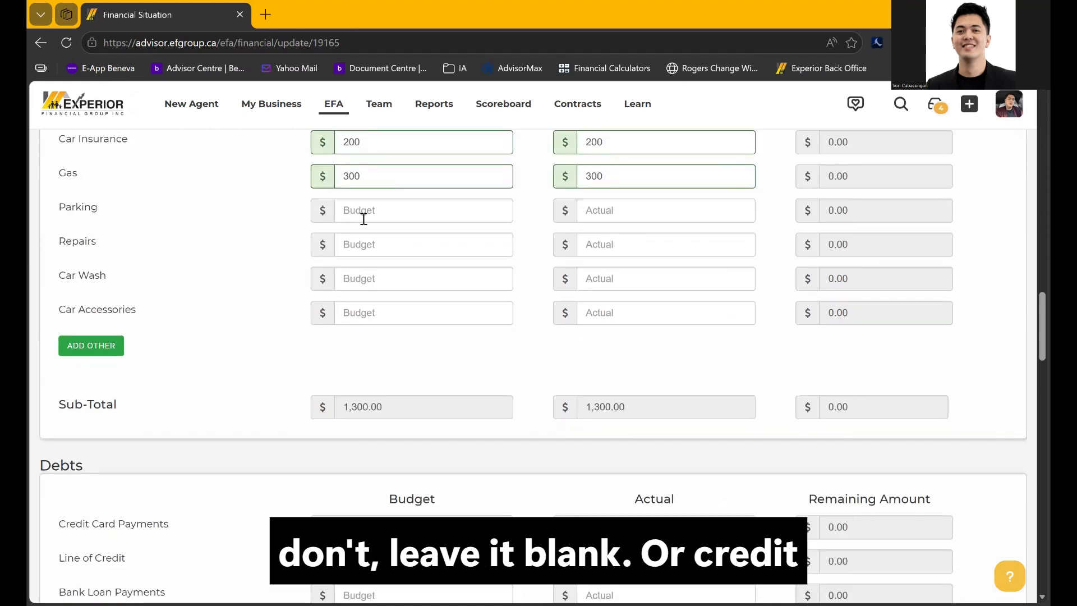
scroll(297, 424, "down", 4)
scroll(297, 422, "down", 3)
scroll(294, 413, "up", 2)
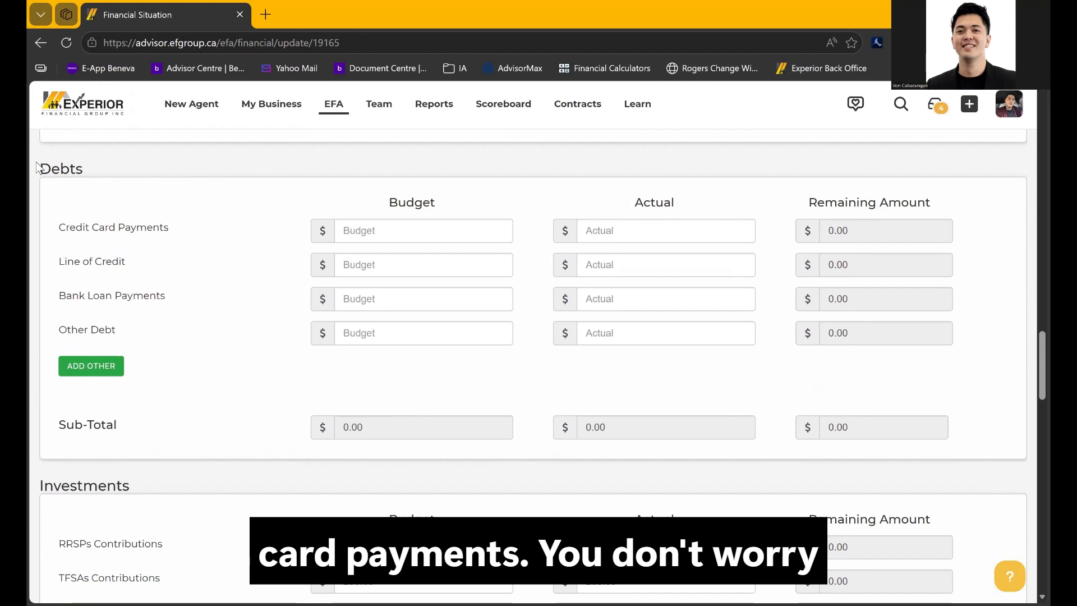
double_click(78, 174)
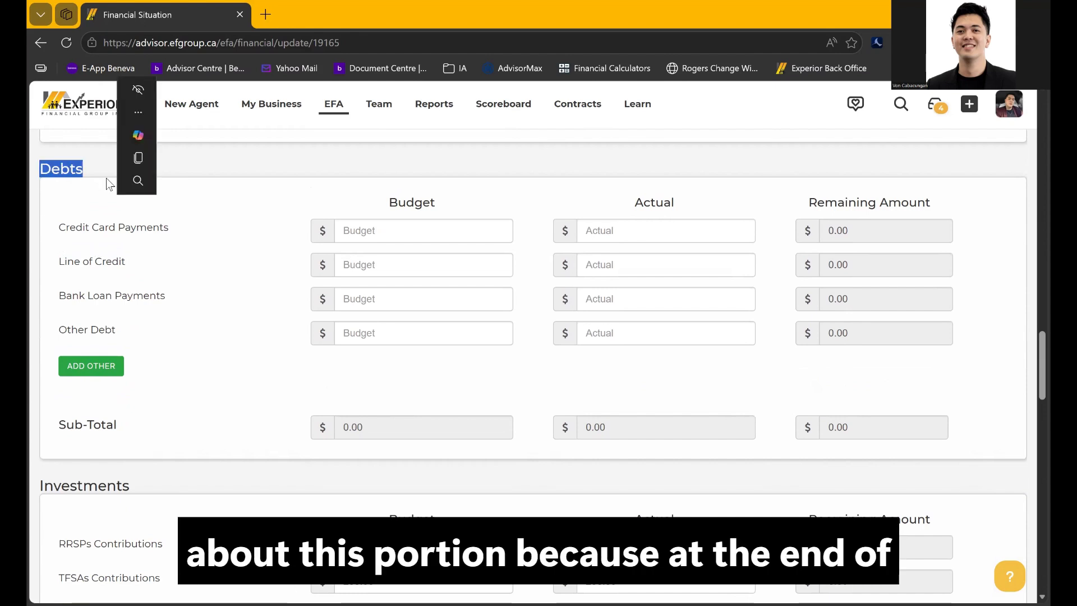
left_click(131, 224)
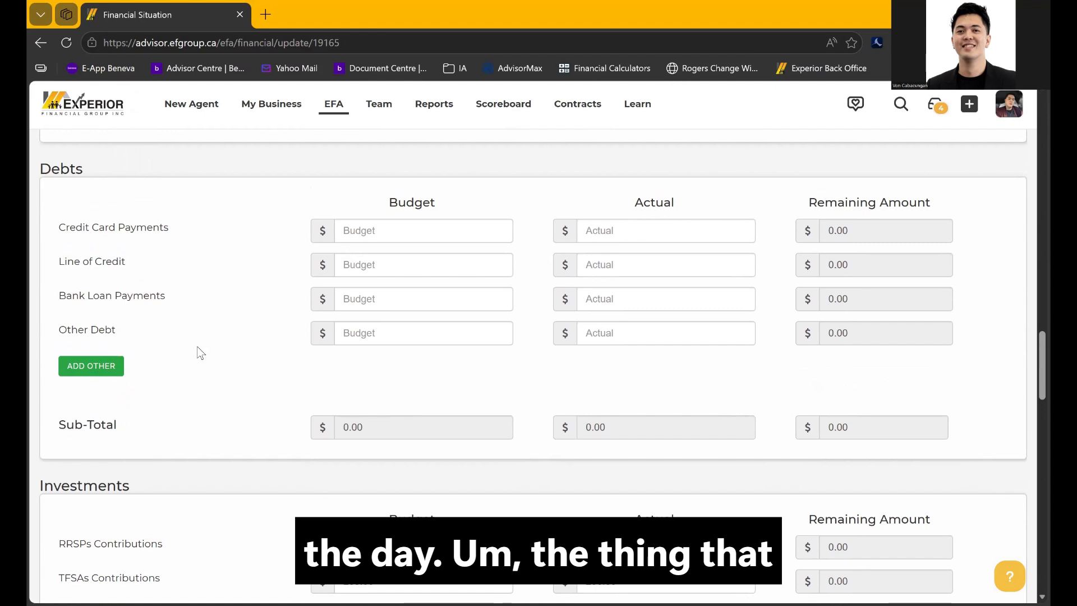
scroll(197, 347, "down", 1)
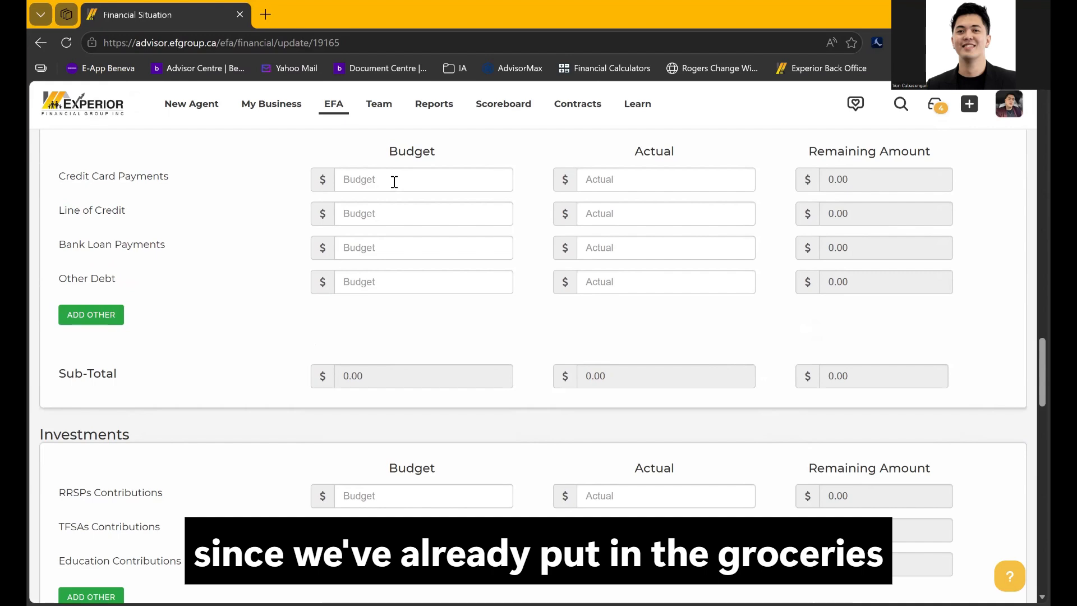
scroll(160, 433, "down", 3)
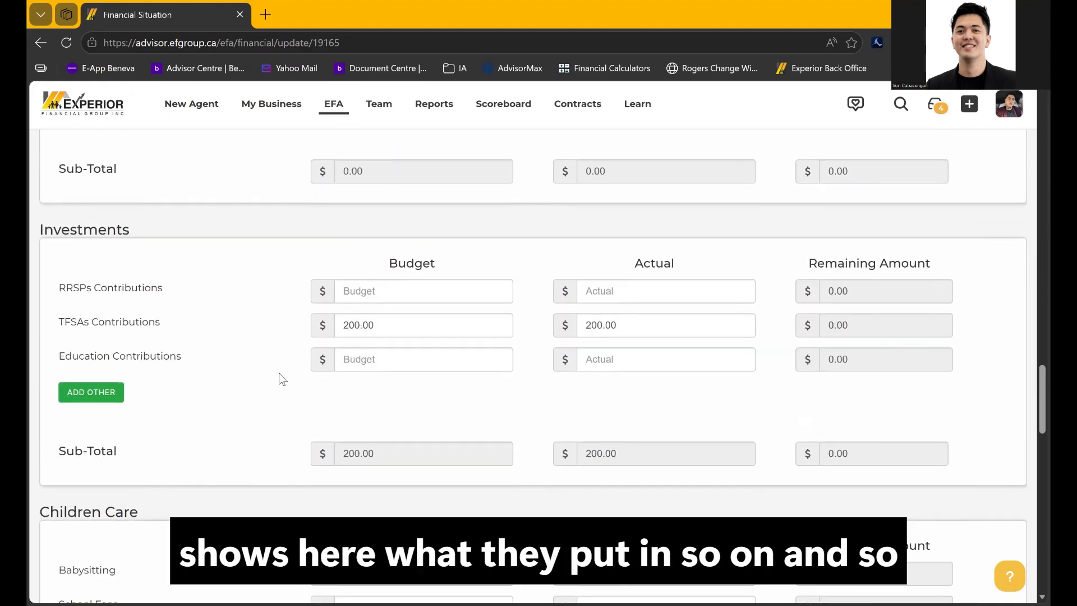
scroll(278, 373, "down", 3)
scroll(279, 372, "down", 1)
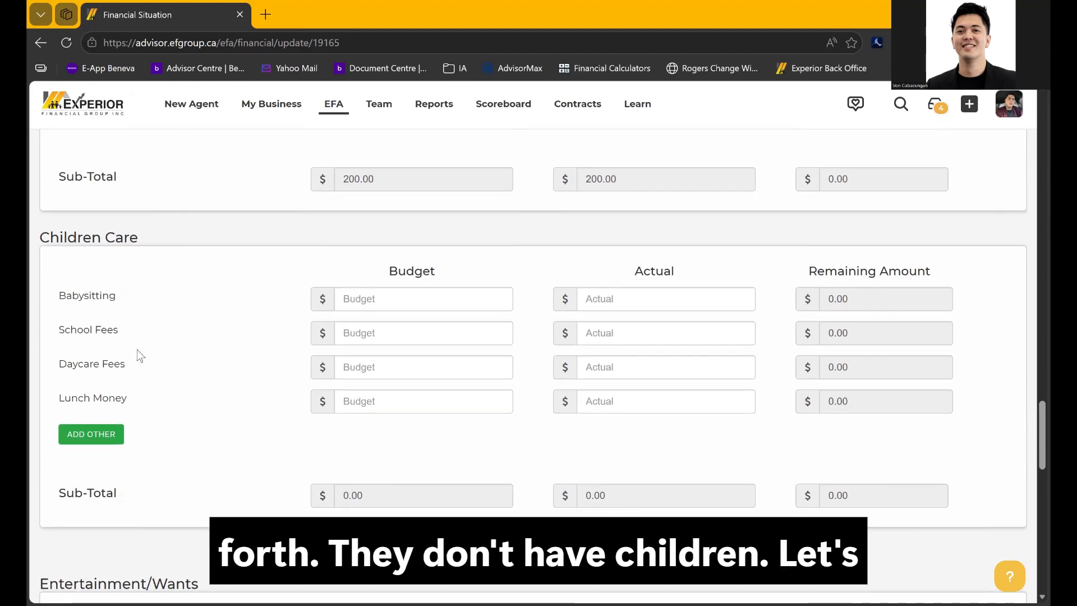
scroll(227, 432, "down", 5)
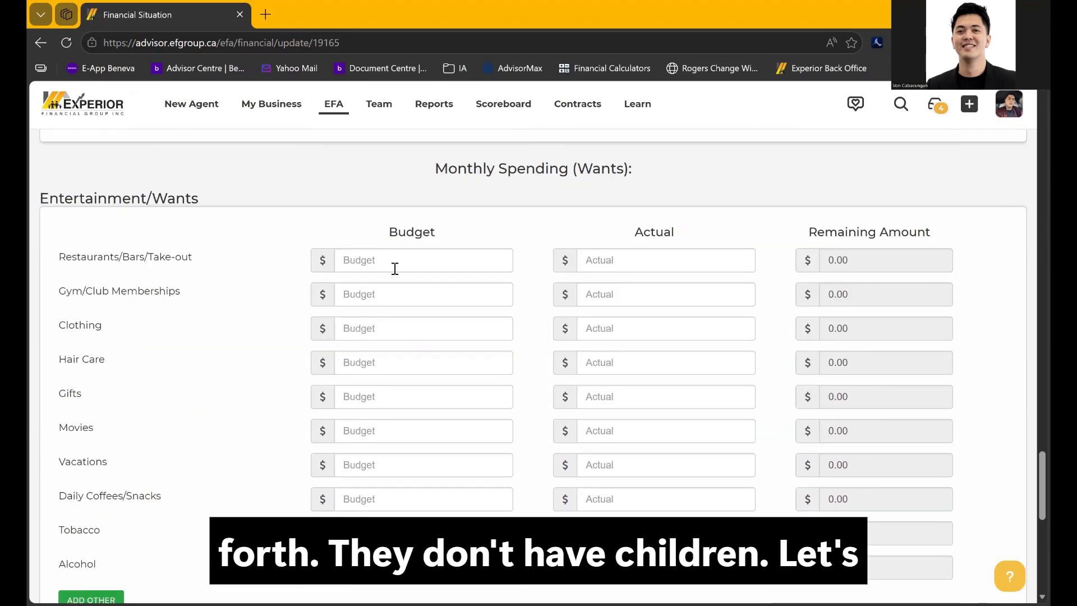
Enter 150 for Restaurants/Bars/Take-out and 50 for Gym/Club Memberships budgets
left_click(395, 267)
type("150")
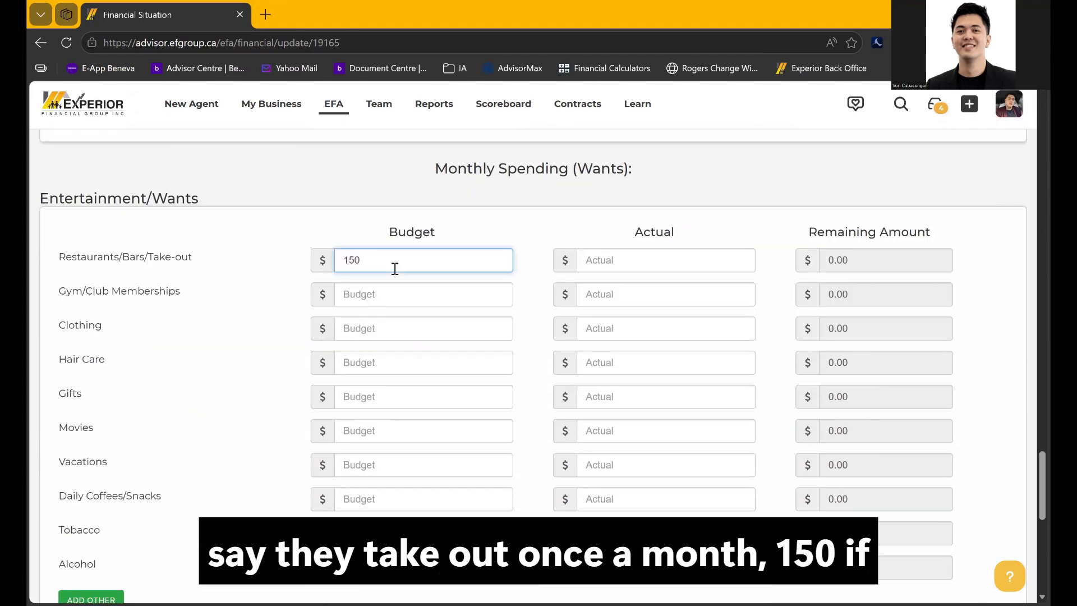
left_click(281, 361)
scroll(385, 214, "down", 2)
left_click(399, 189)
type("5")
left_click(281, 324)
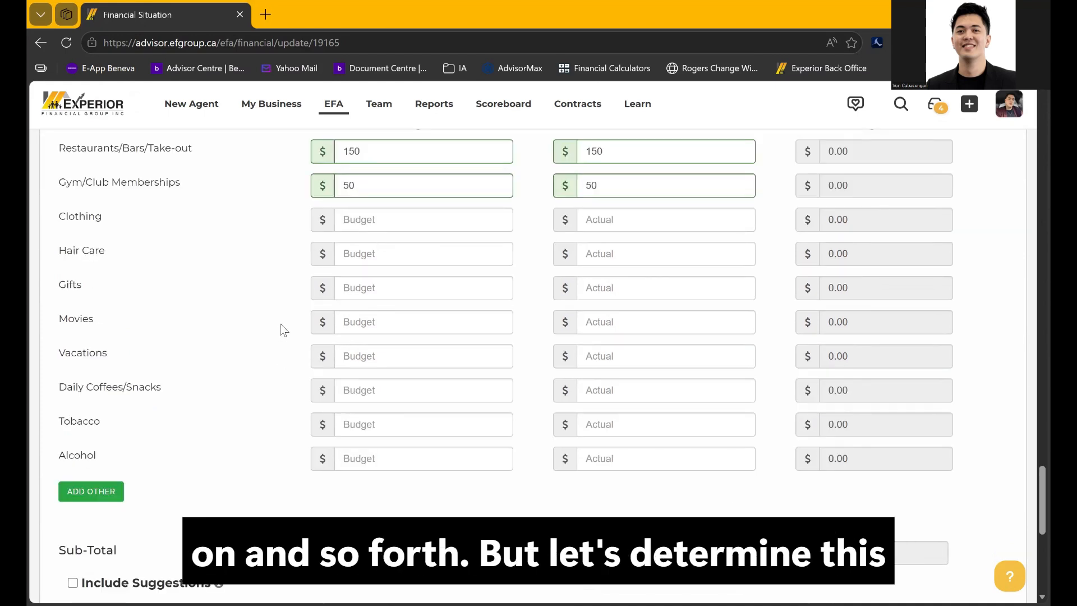
Review the 5,870.00 total spendings and 4,130.00 disposable balance, then save the Financial Situation step
scroll(281, 325, "down", 2)
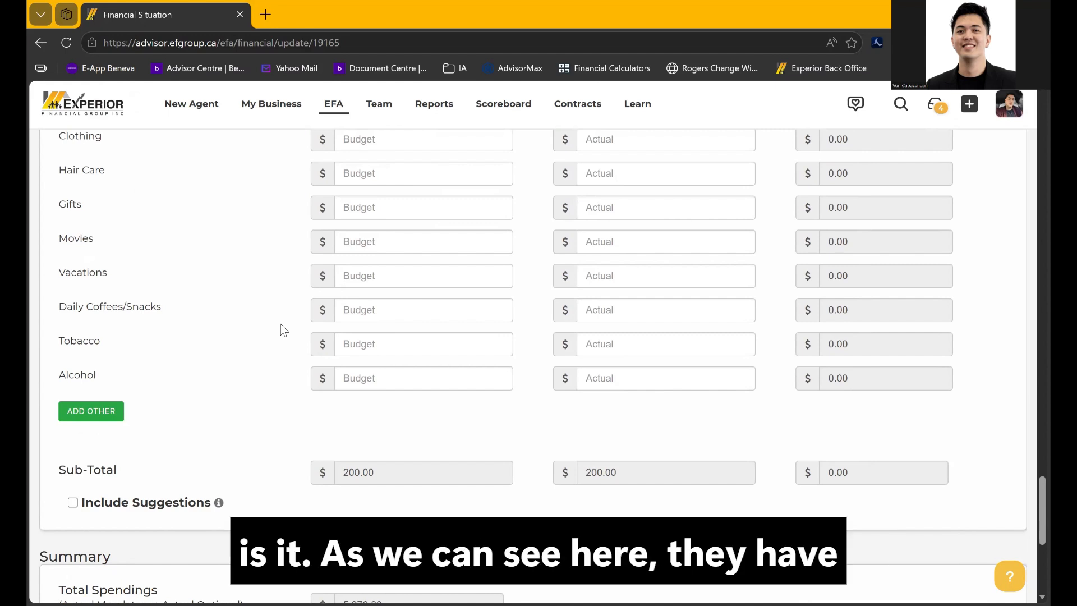
scroll(281, 324, "down", 4)
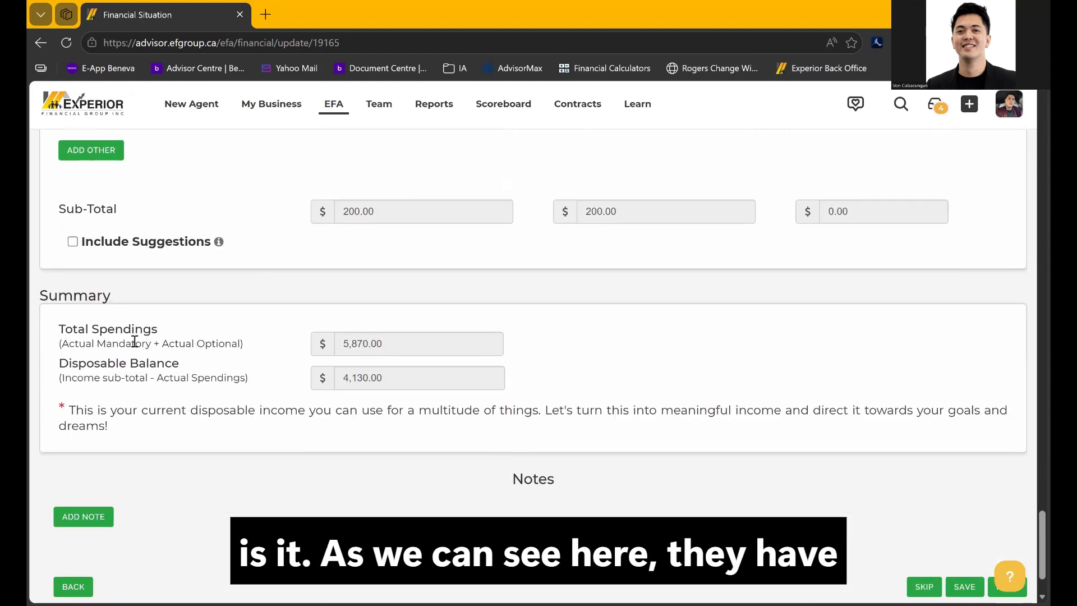
left_click_drag(158, 330, 58, 331)
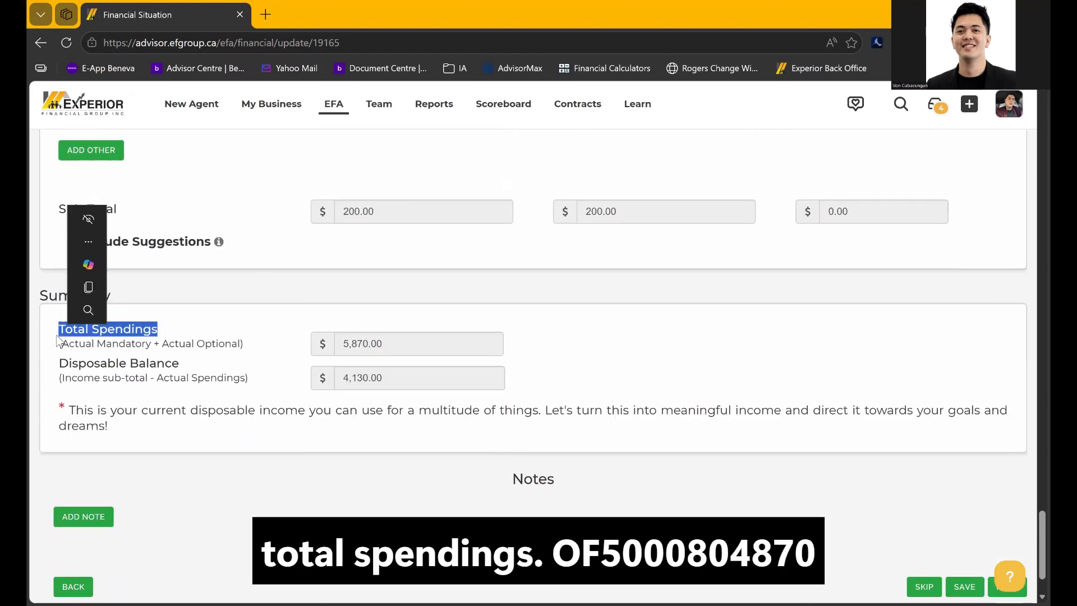
left_click(365, 340)
left_click_drag(382, 344, 325, 343)
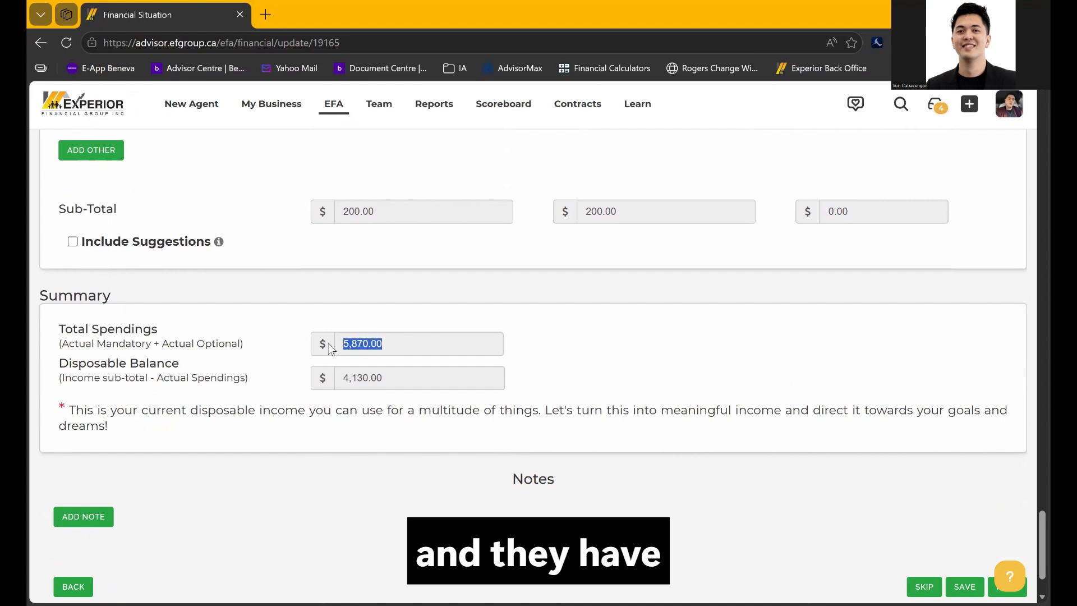
left_click(271, 343)
left_click_drag(61, 363, 180, 363)
left_click_drag(382, 376, 334, 379)
left_click(281, 391)
scroll(281, 391, "down", 2)
left_click_drag(68, 331, 145, 348)
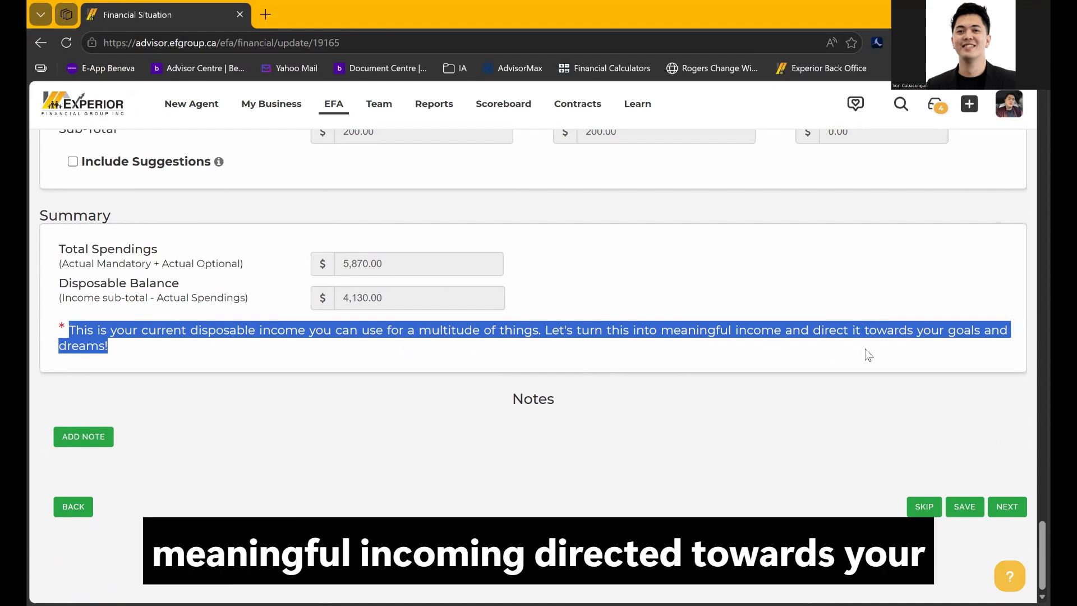
left_click(962, 507)
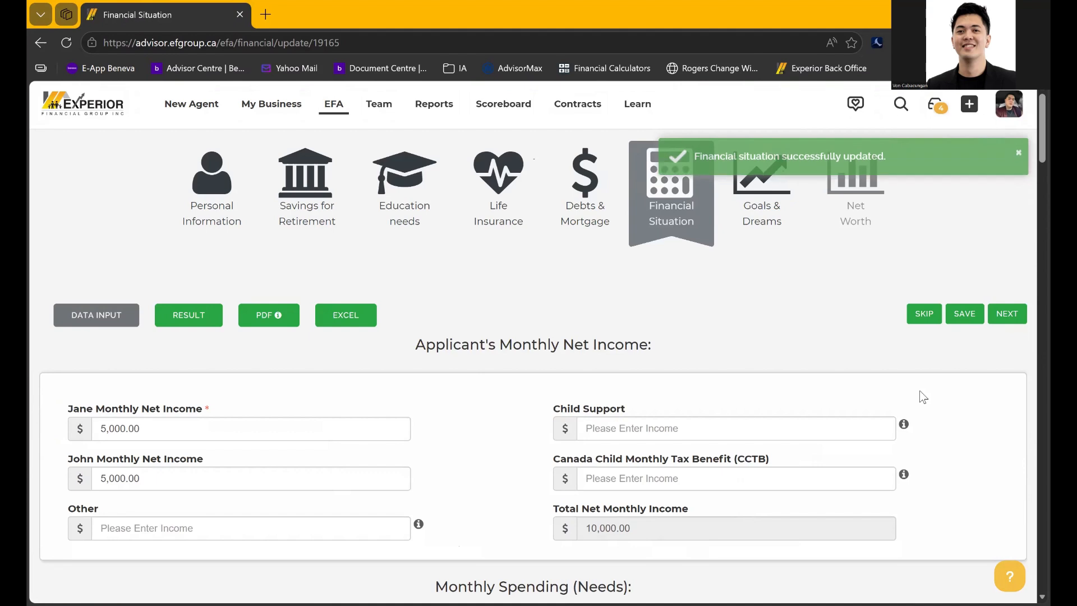
Move on to Goals & Dreams and add a blank Goal/Dream 1 entry
left_click(1007, 315)
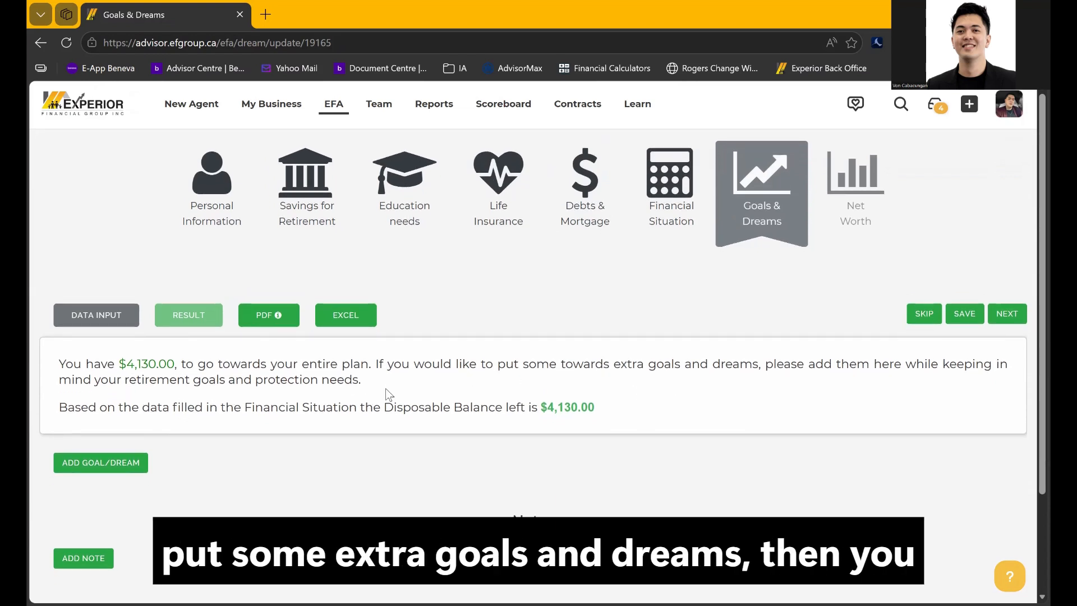
left_click(73, 461)
scroll(265, 438, "down", 2)
scroll(266, 439, "down", 3)
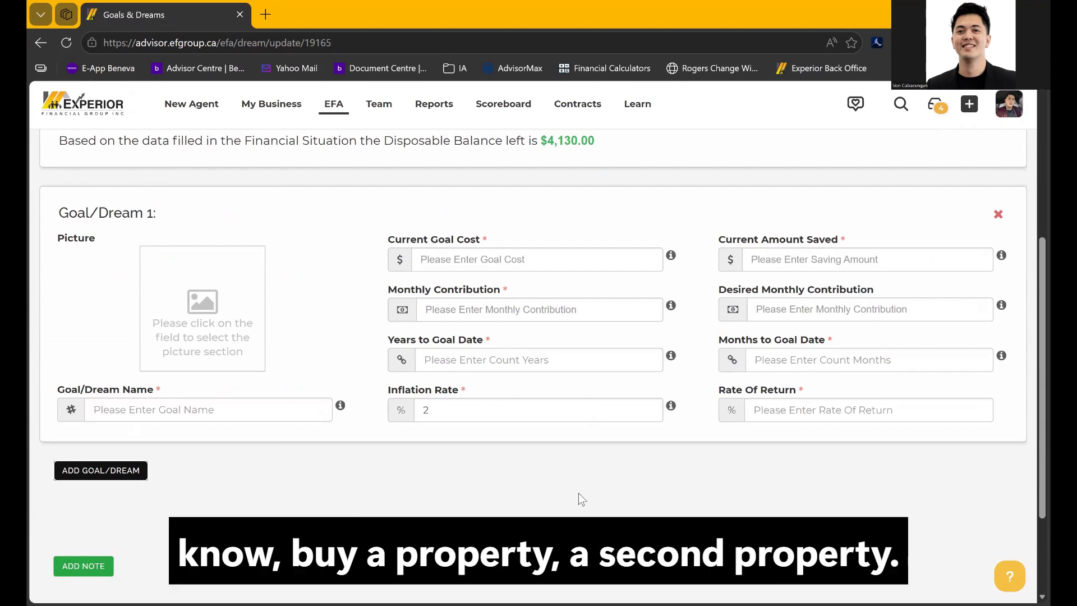
Set the goal cost to 500,000, amount saved to 0 and monthly contribution to 300
left_click(521, 260)
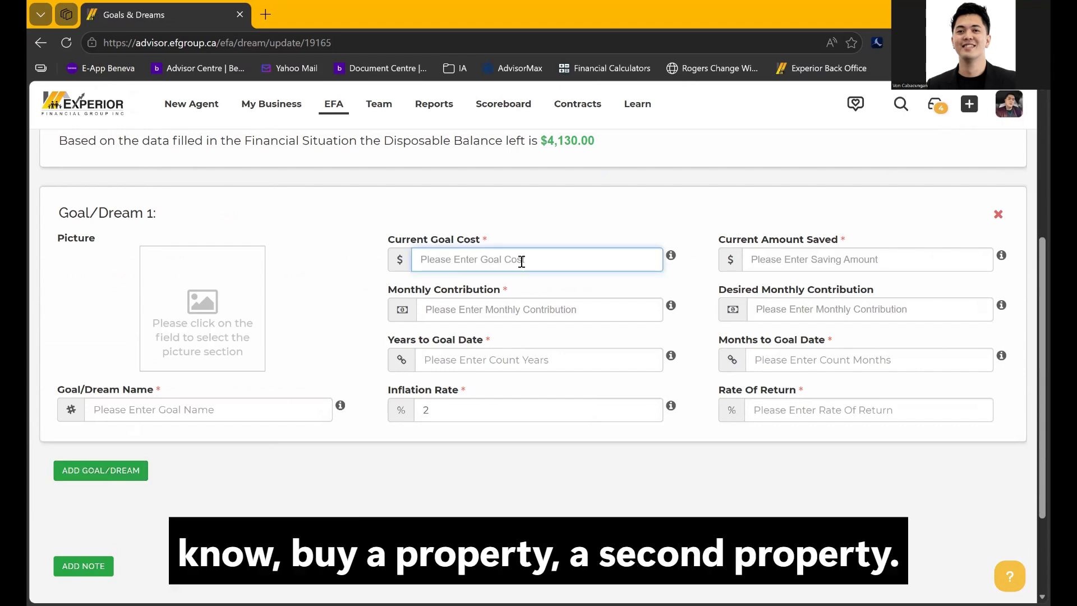
type("500,00")
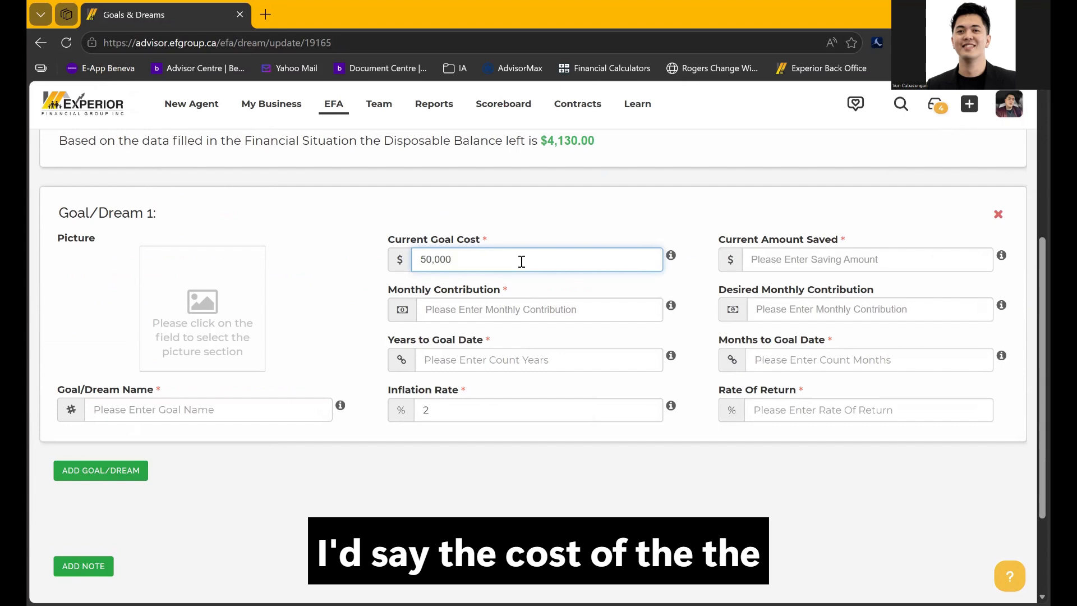
type("0")
left_click(604, 248)
left_click(792, 262)
type("0")
left_click(714, 220)
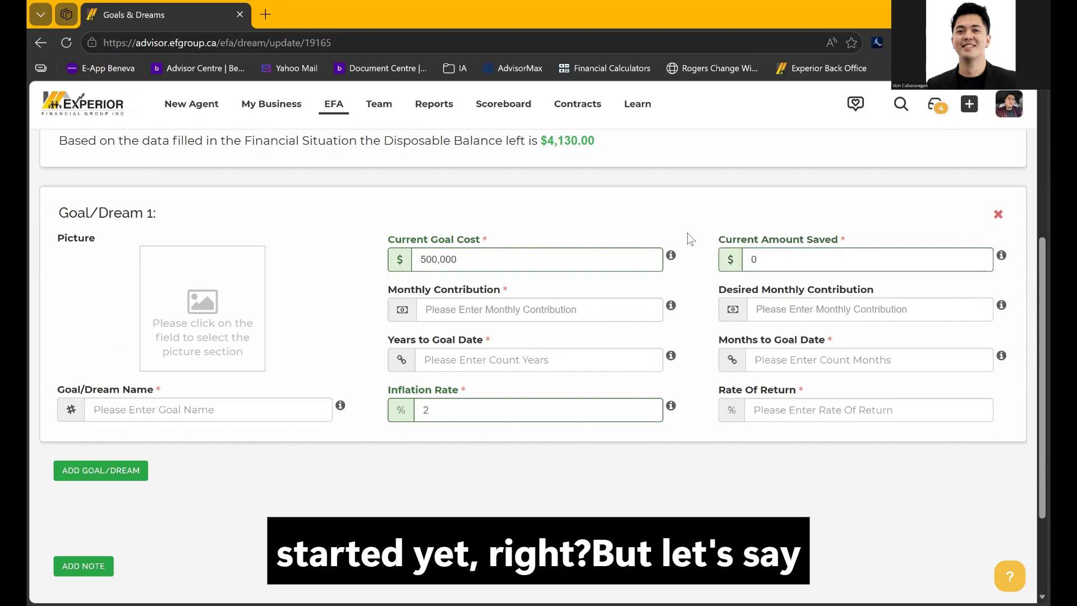
left_click(441, 315)
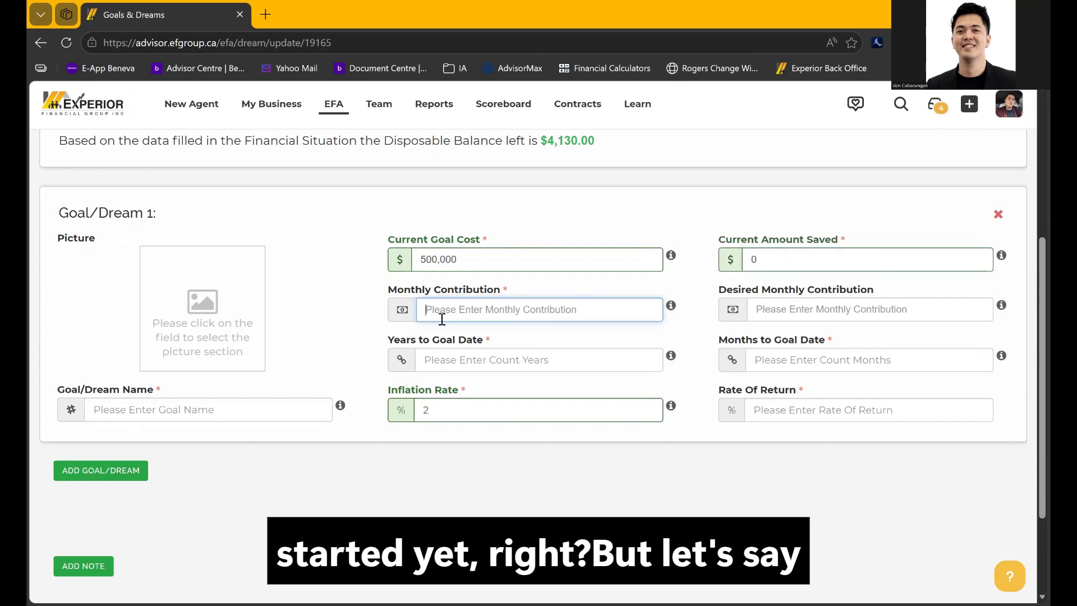
type("300")
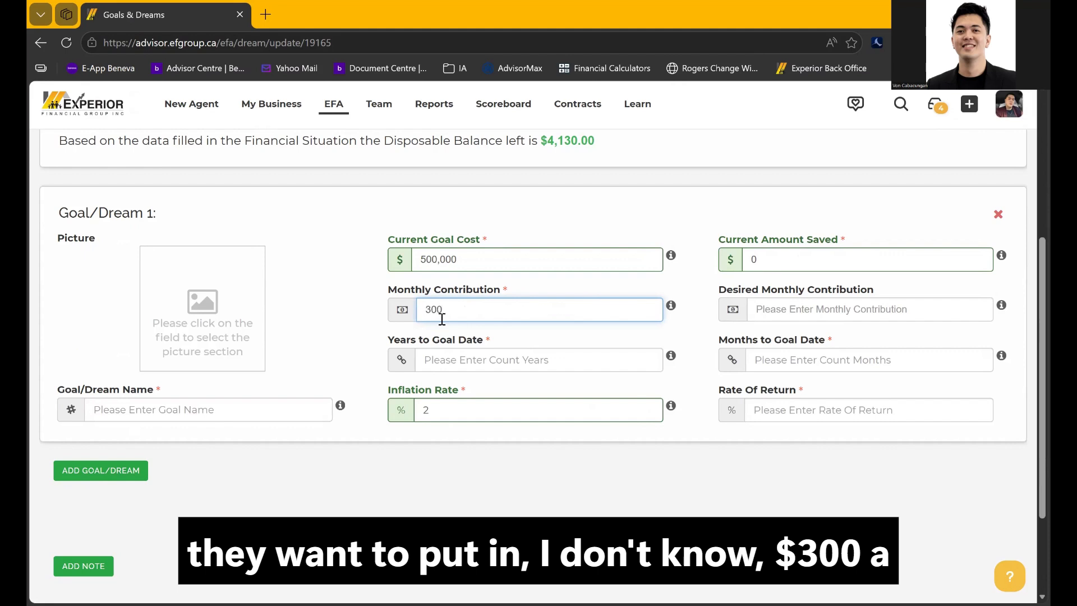
left_click(642, 334)
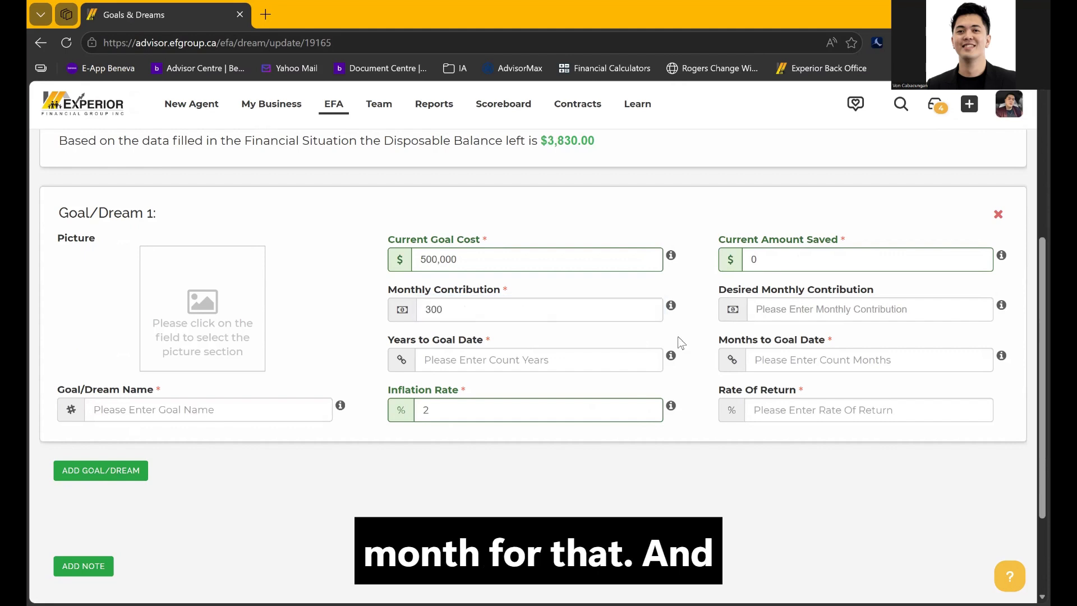
Enter desired contribution 300, 10 years, 5% return, and name the goal 2ND PROPERTY
left_click(776, 310)
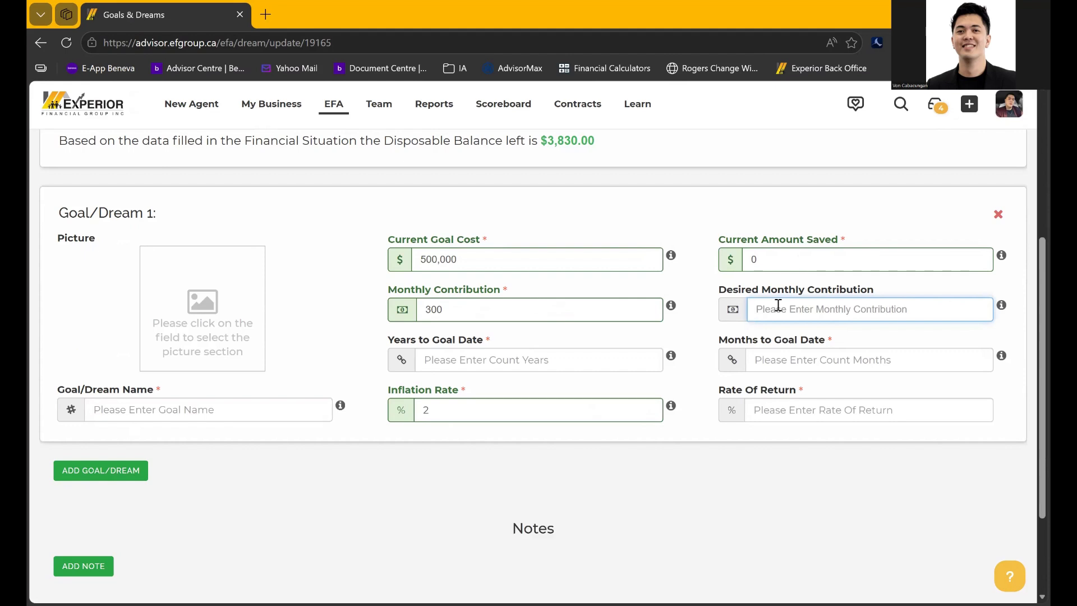
type("300")
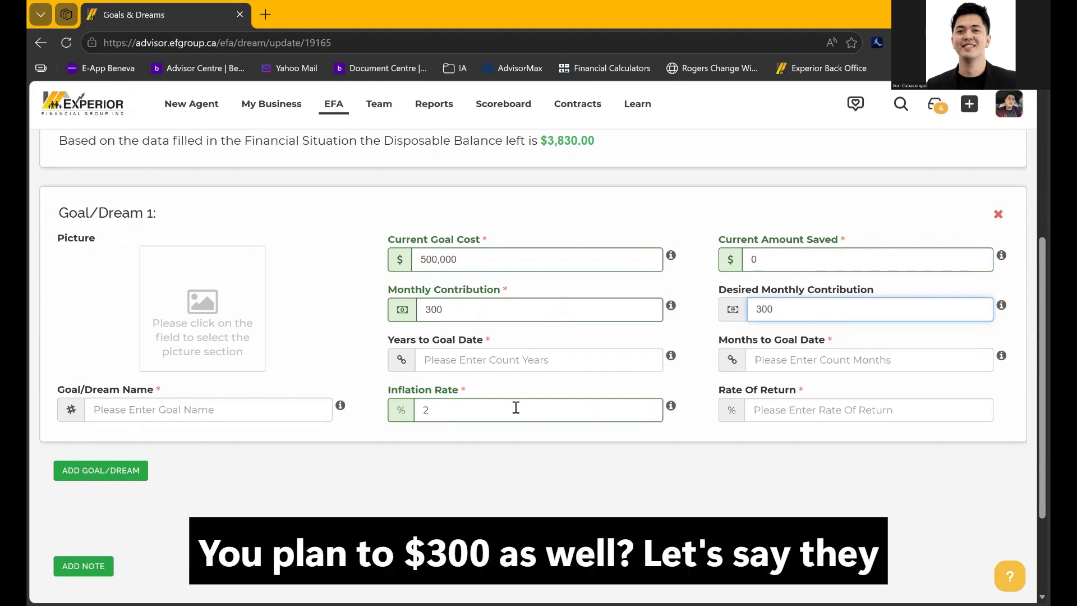
left_click(477, 360)
type("10")
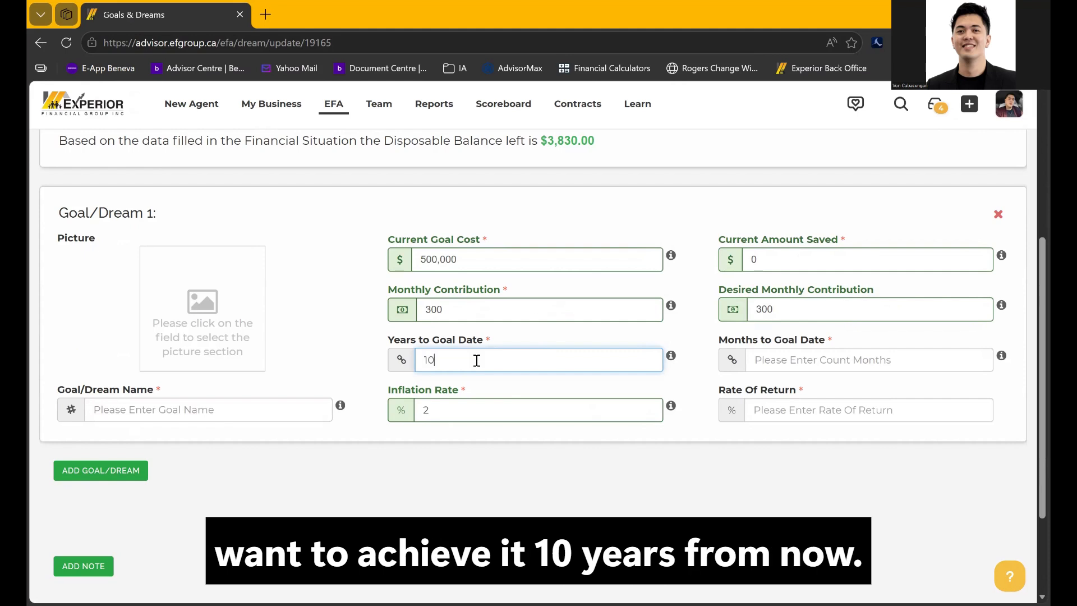
left_click(712, 383)
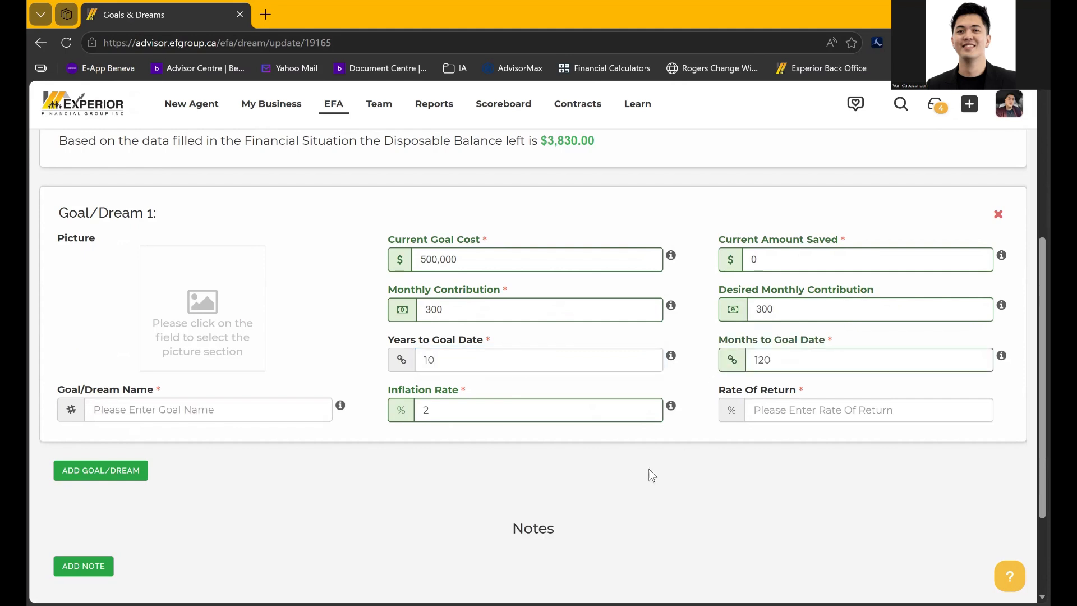
left_click(755, 416)
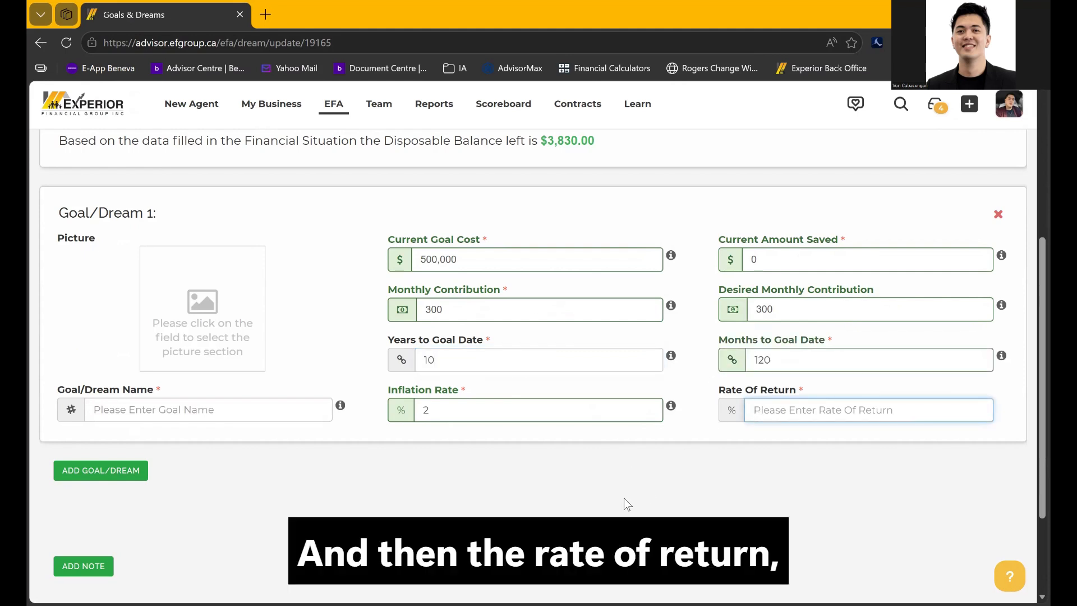
type("5")
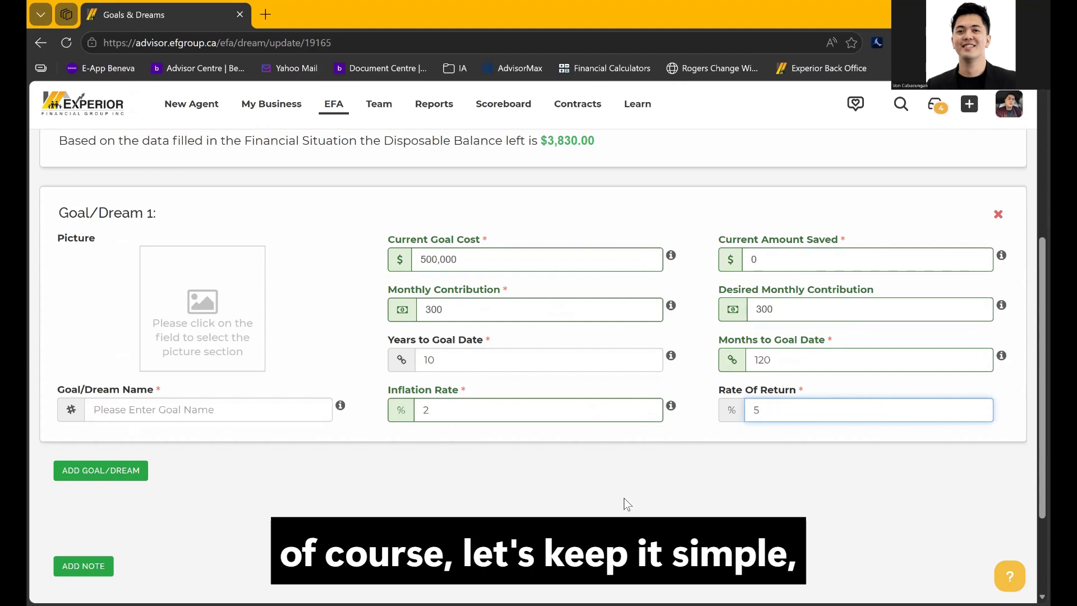
left_click(263, 419)
type("2ND PROPERTY")
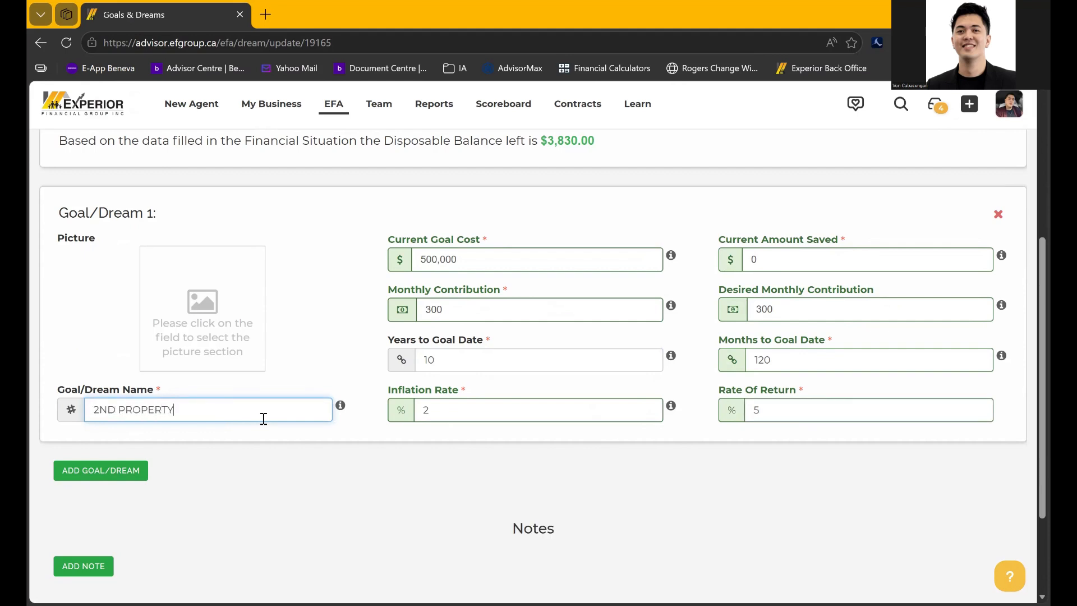
scroll(263, 418, "down", 2)
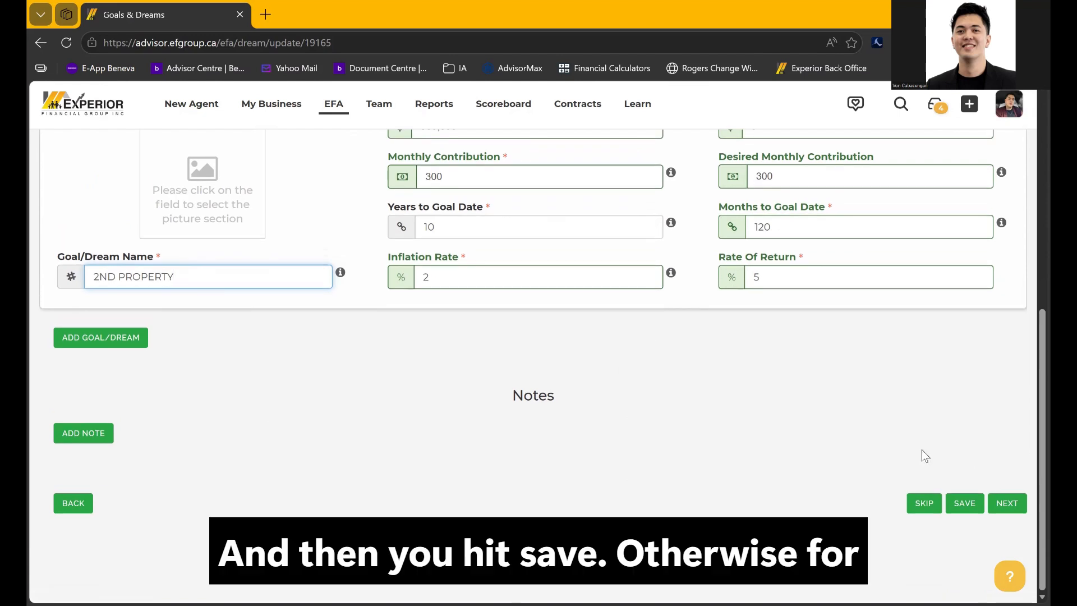
scroll(729, 359, "up", 3)
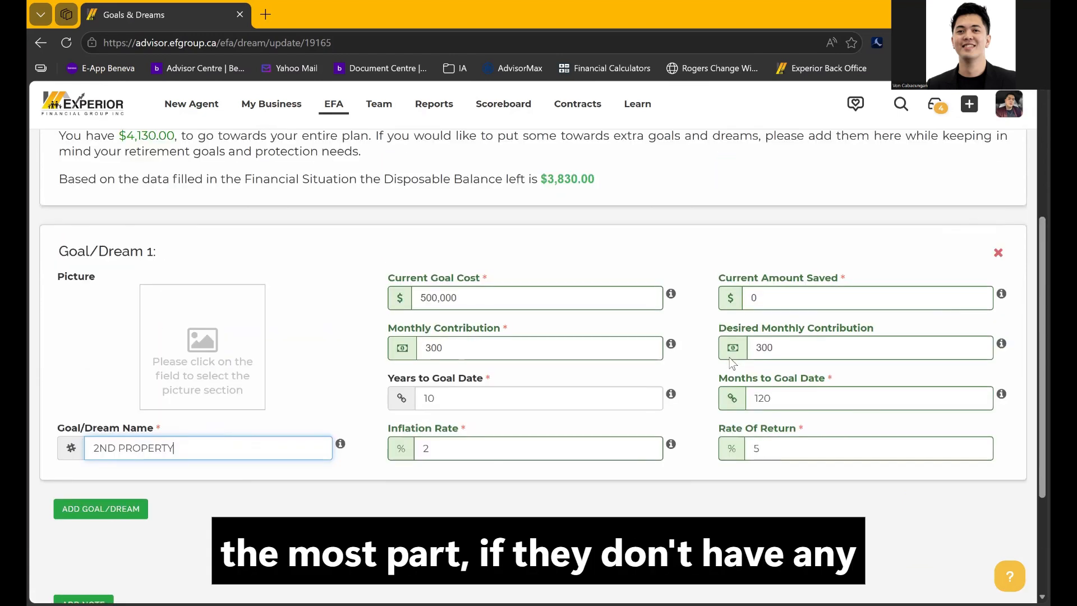
Delete Goal/Dream 1 and skip Goals & Dreams without any goal entered
left_click(997, 258)
left_click(621, 139)
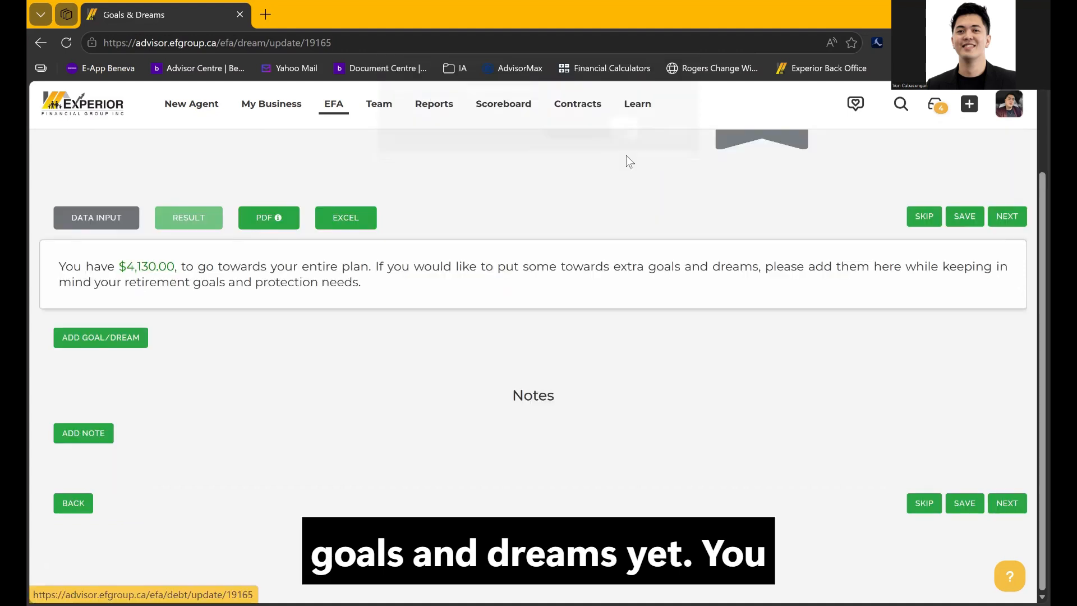
scroll(784, 215, "up", 2)
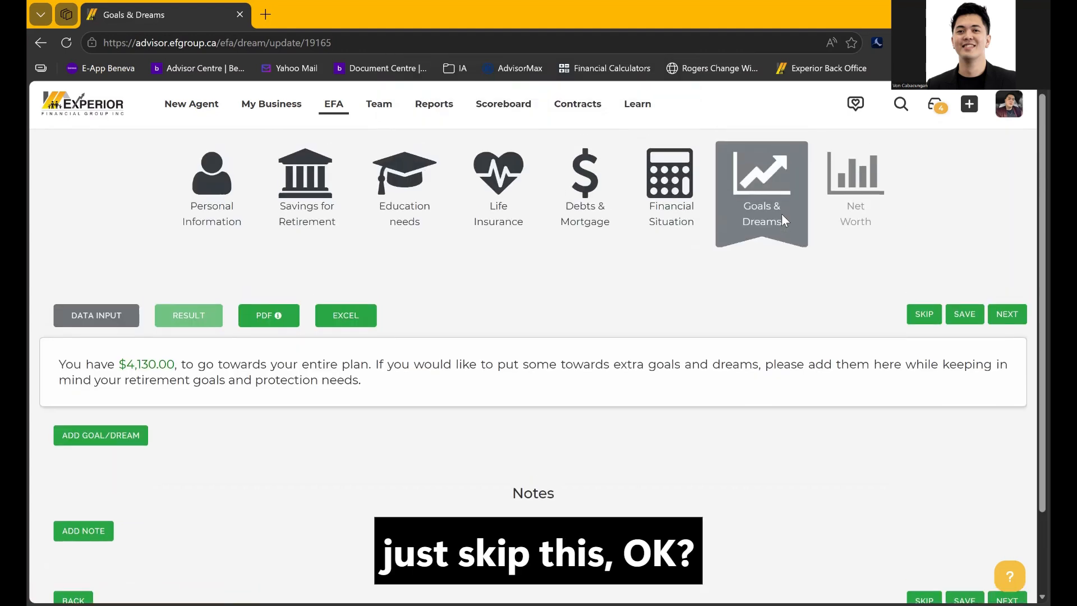
left_click(922, 315)
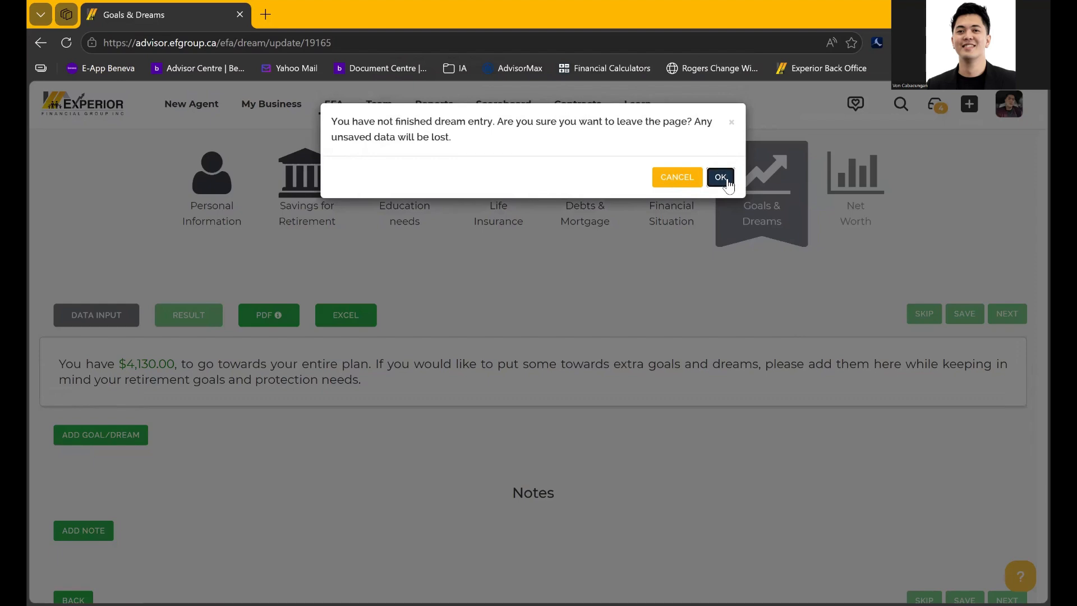
left_click(719, 175)
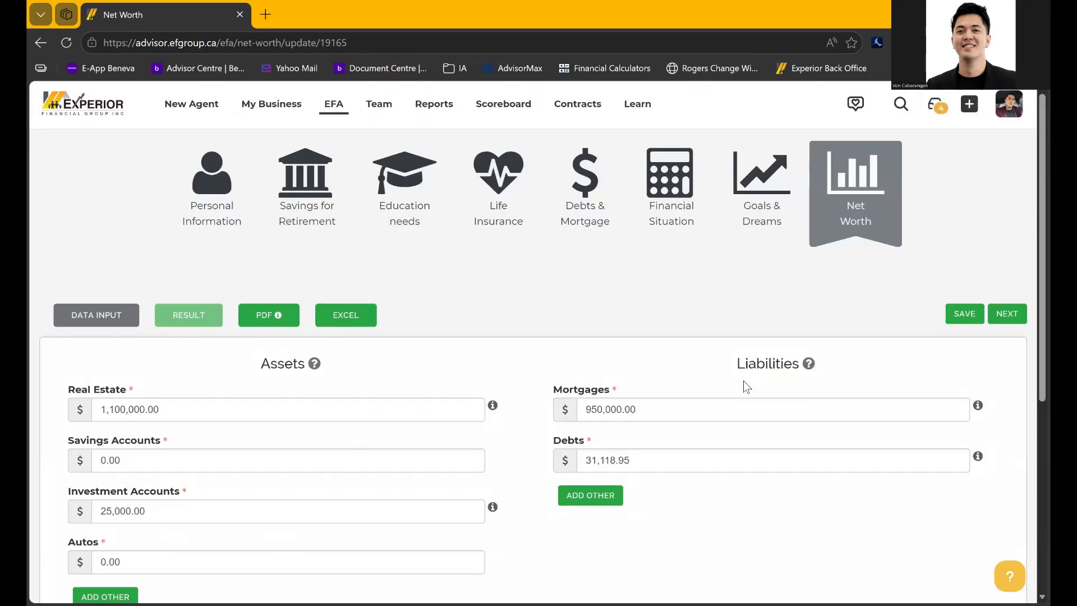
Review the Net Worth assets and liabilities, then save the Net Worth step
scroll(746, 387, "down", 1)
scroll(746, 388, "up", 2)
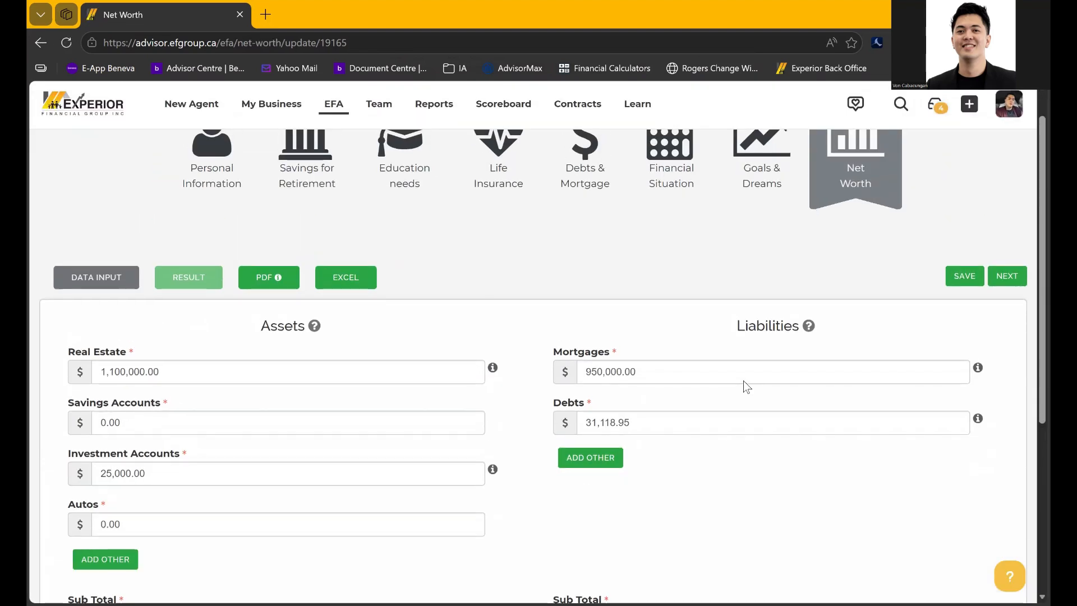
scroll(748, 276, "down", 3)
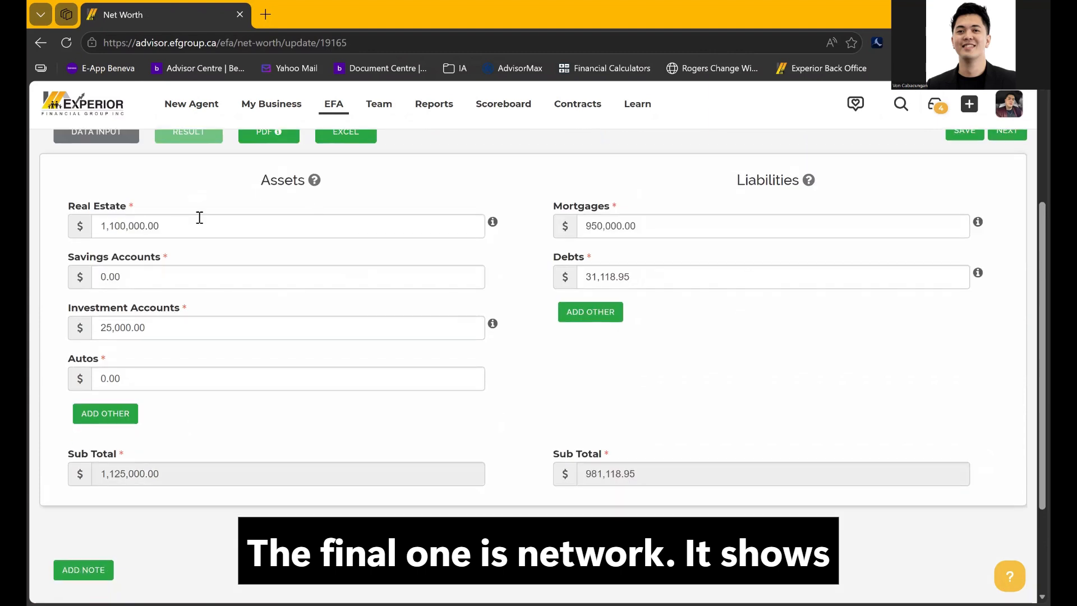
double_click(274, 180)
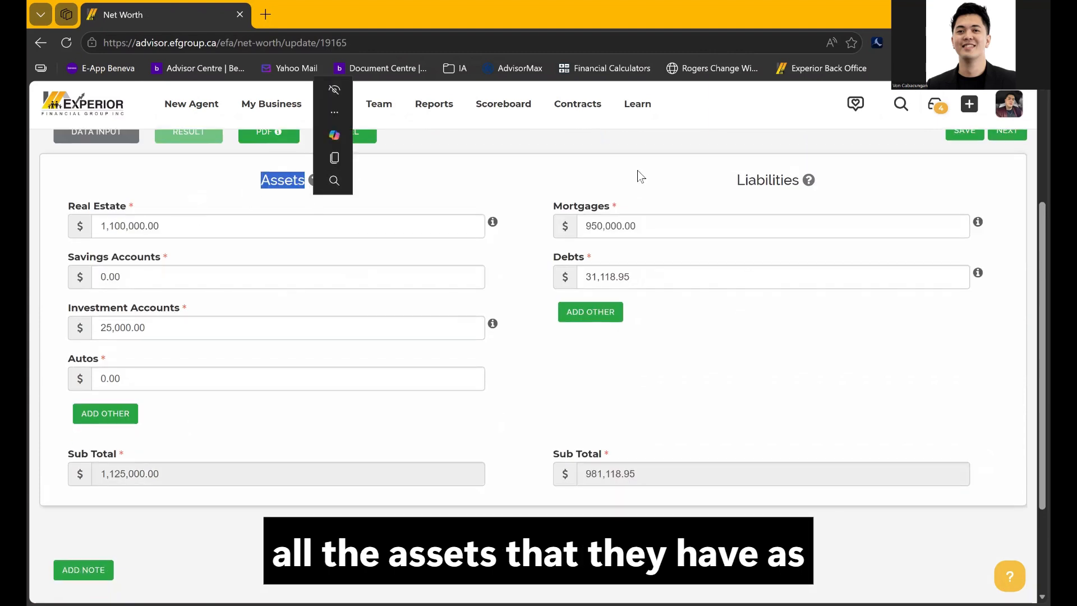
left_click_drag(727, 182, 791, 180)
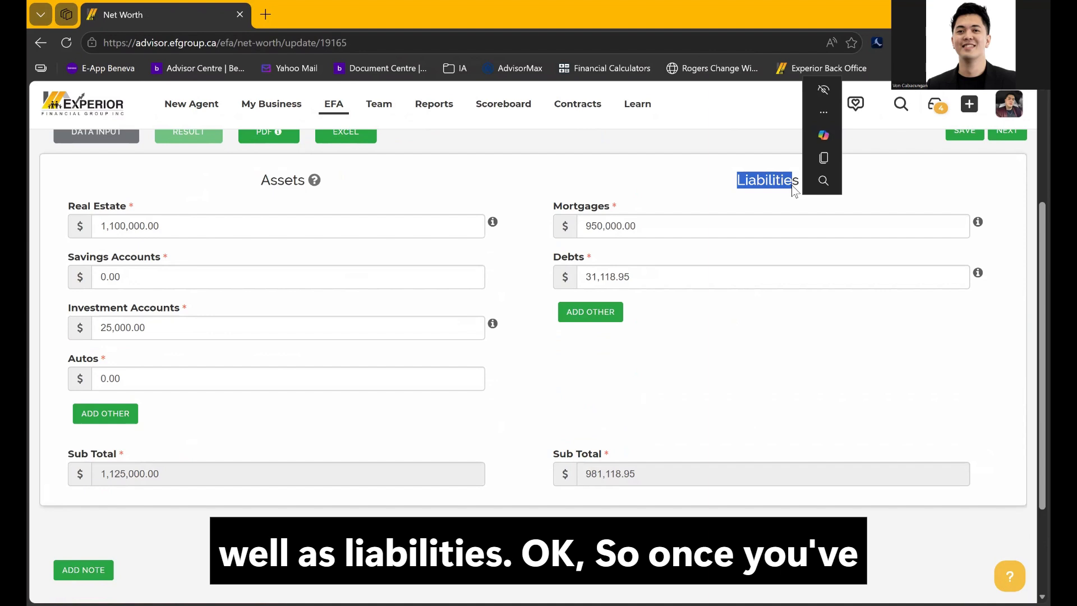
left_click(643, 175)
scroll(651, 211, "up", 3)
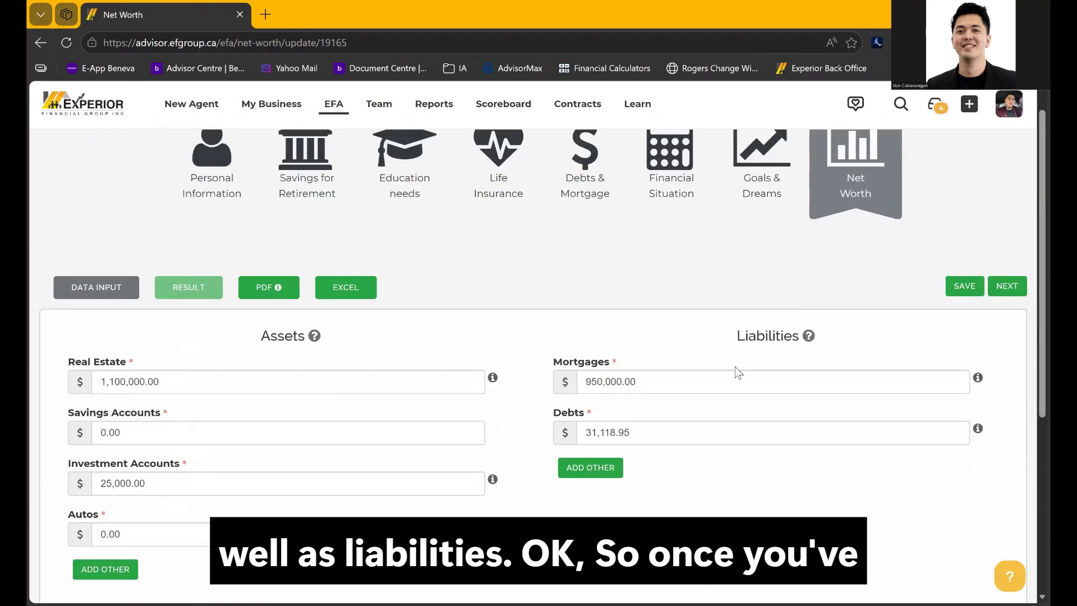
left_click(965, 286)
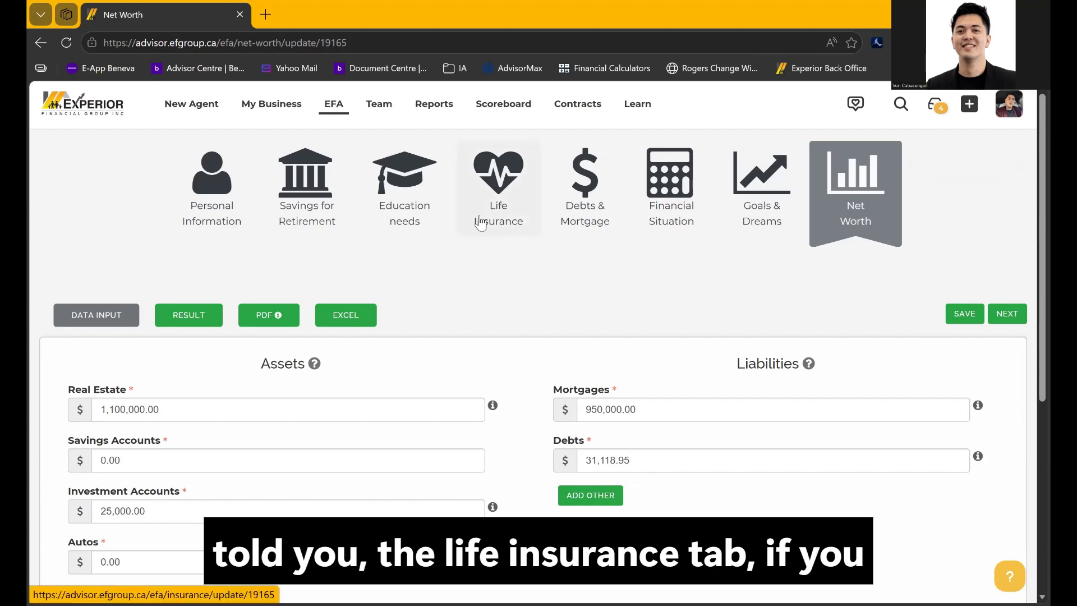
left_click(509, 191)
scroll(492, 306, "down", 20)
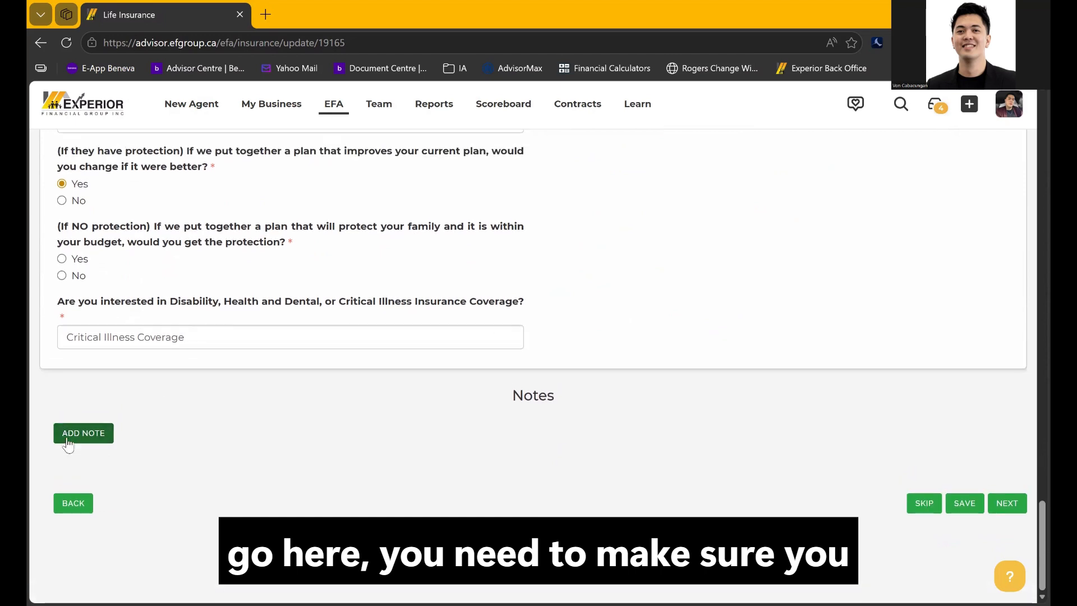
left_click(67, 442)
scroll(231, 442, "down", 2)
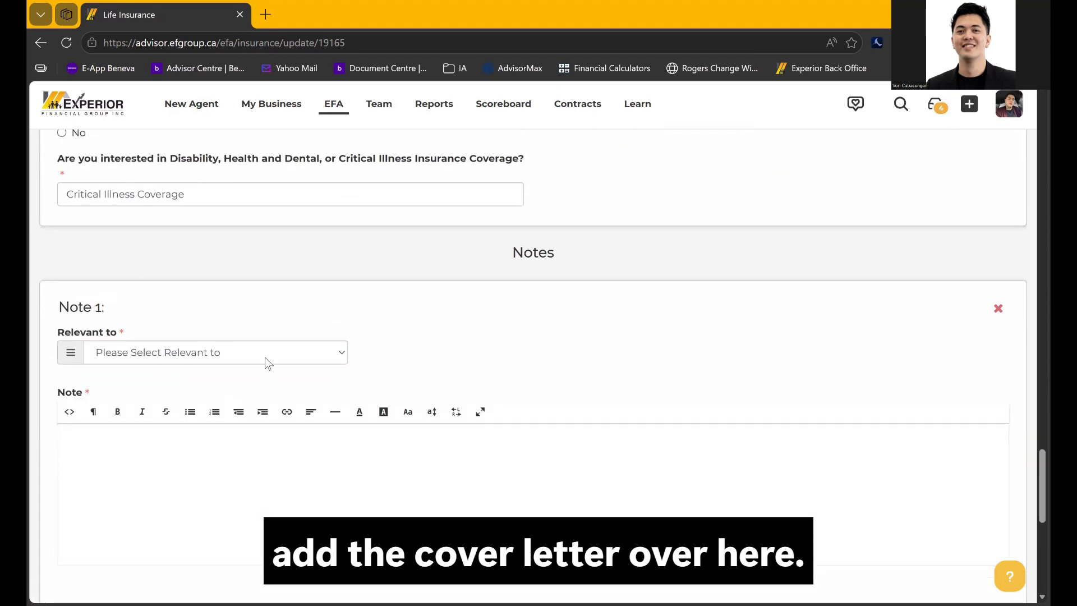
left_click(264, 358)
left_click(230, 425)
scroll(353, 322, "down", 3)
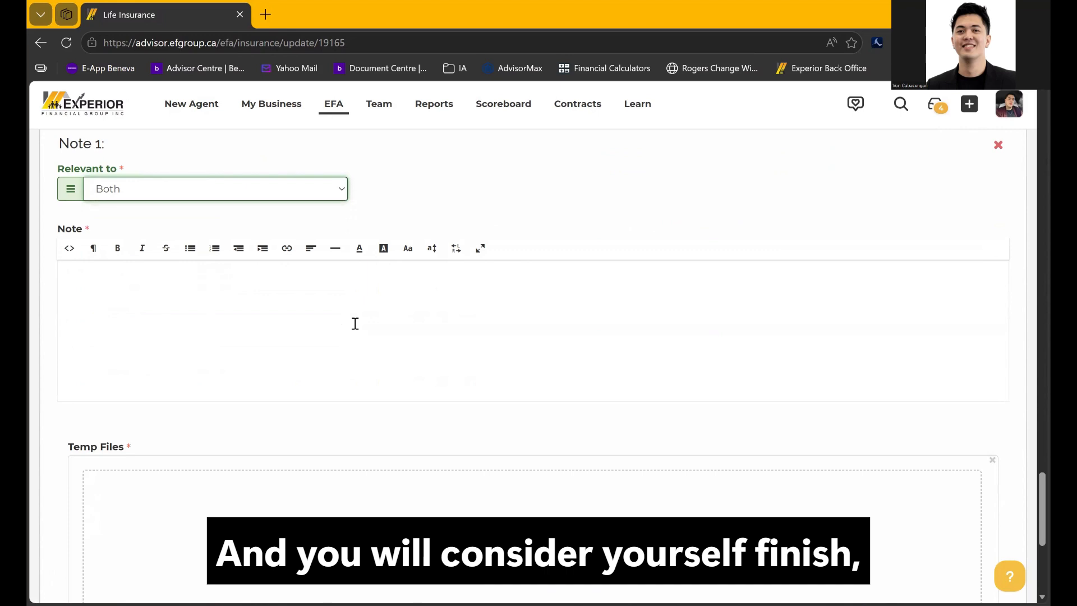
left_click(355, 323)
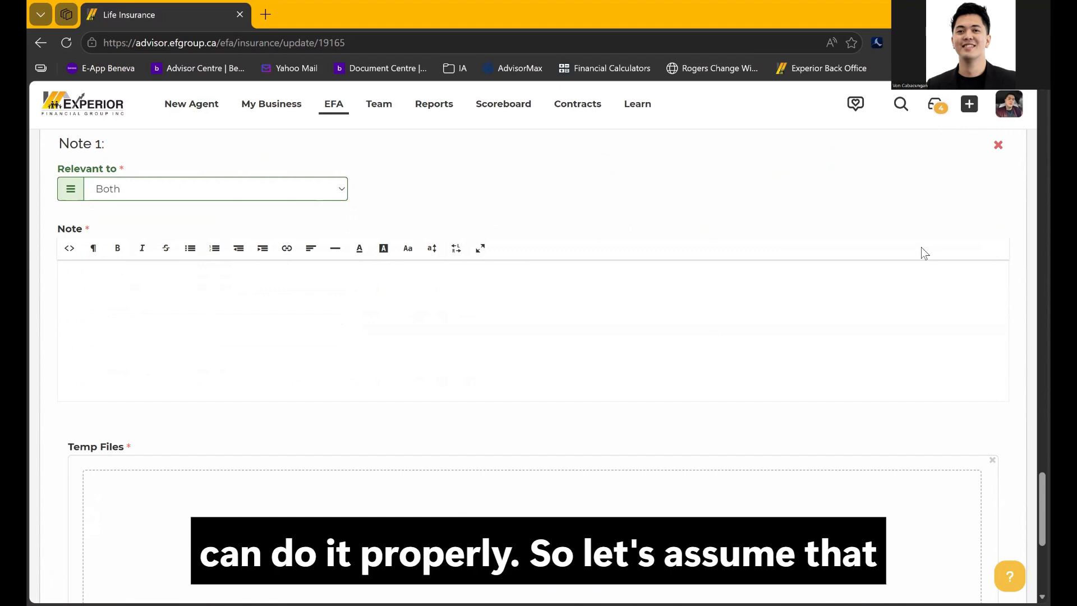
scroll(921, 247, "up", 1)
left_click(999, 197)
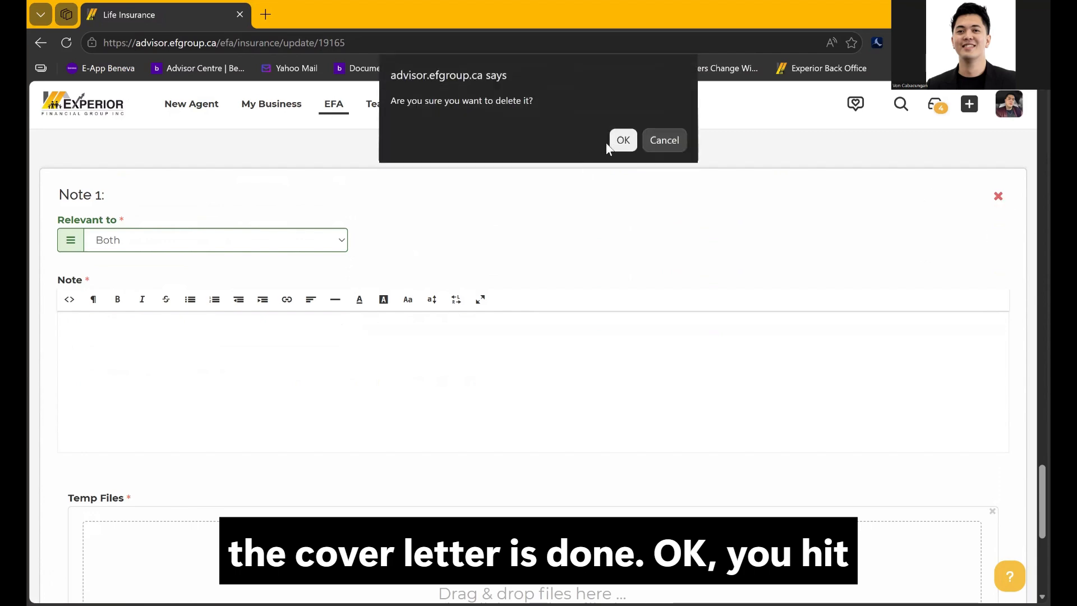
left_click(624, 138)
scroll(662, 277, "up", 20)
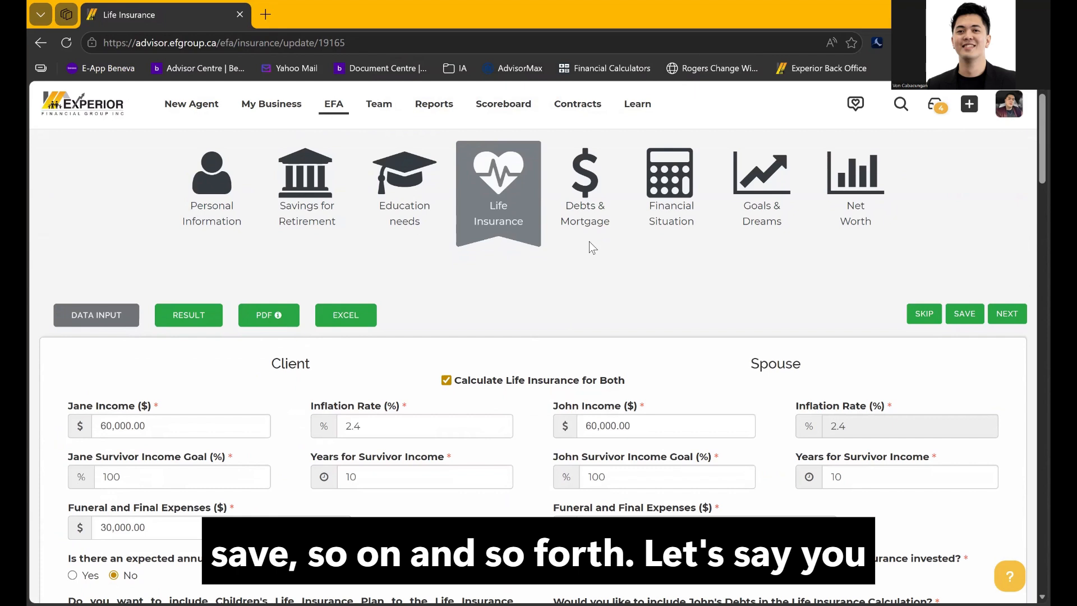
left_click(882, 190)
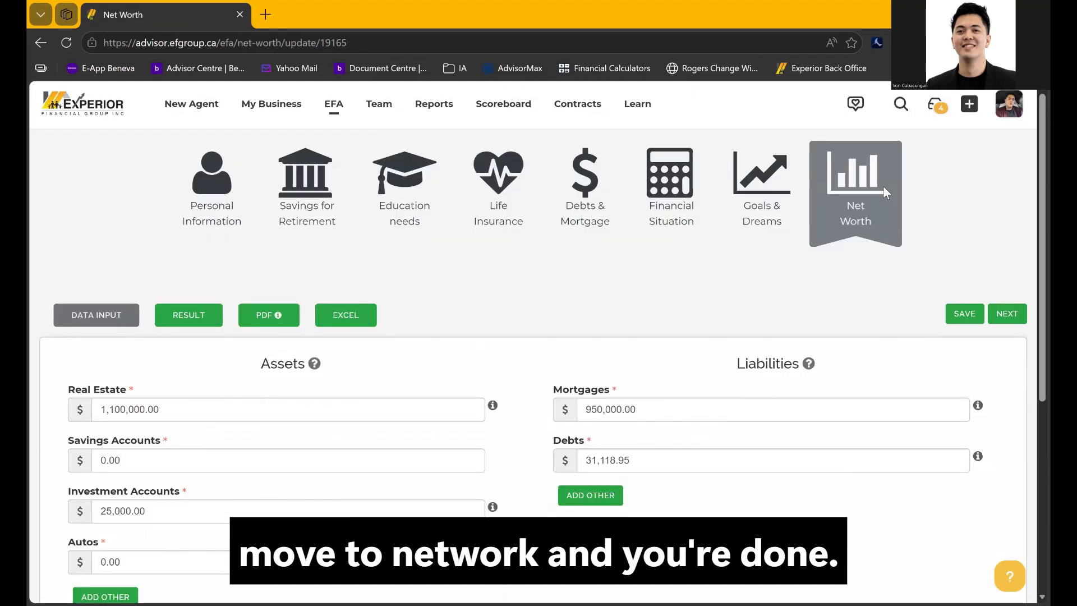
Export every section of the needs analysis into a single PDF
left_click(264, 313)
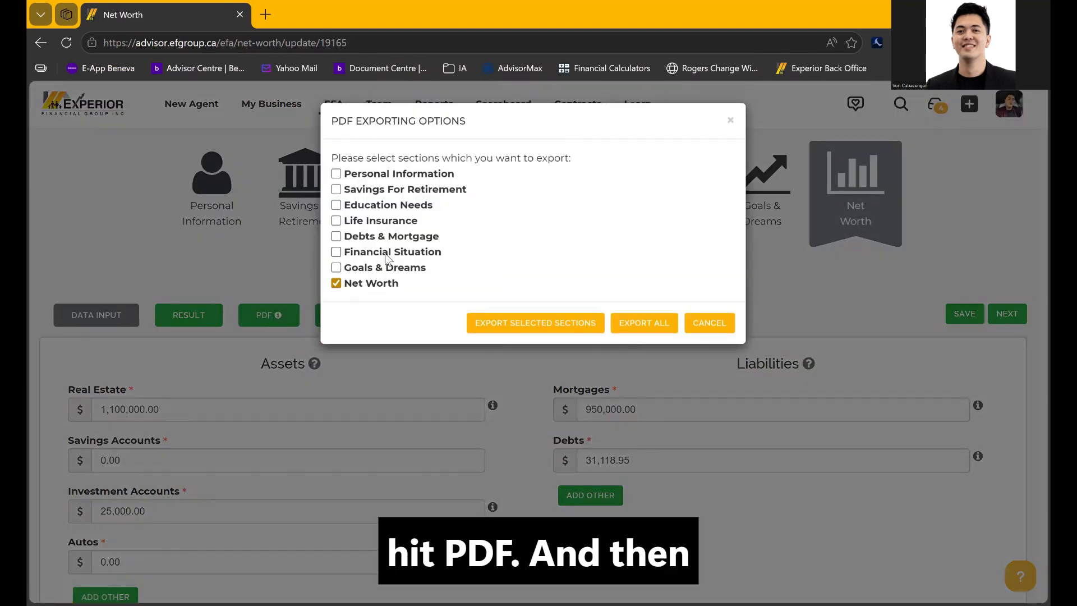
left_click(633, 326)
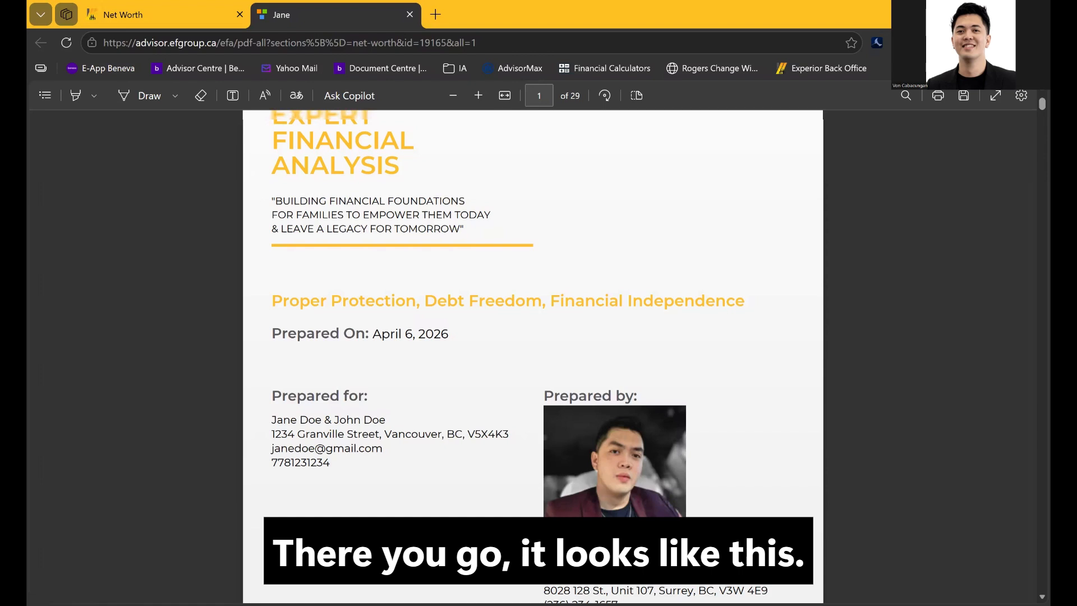
Highlight the client names on the cover, then scroll to page 3's life insurance analysis
scroll(439, 381, "up", 1)
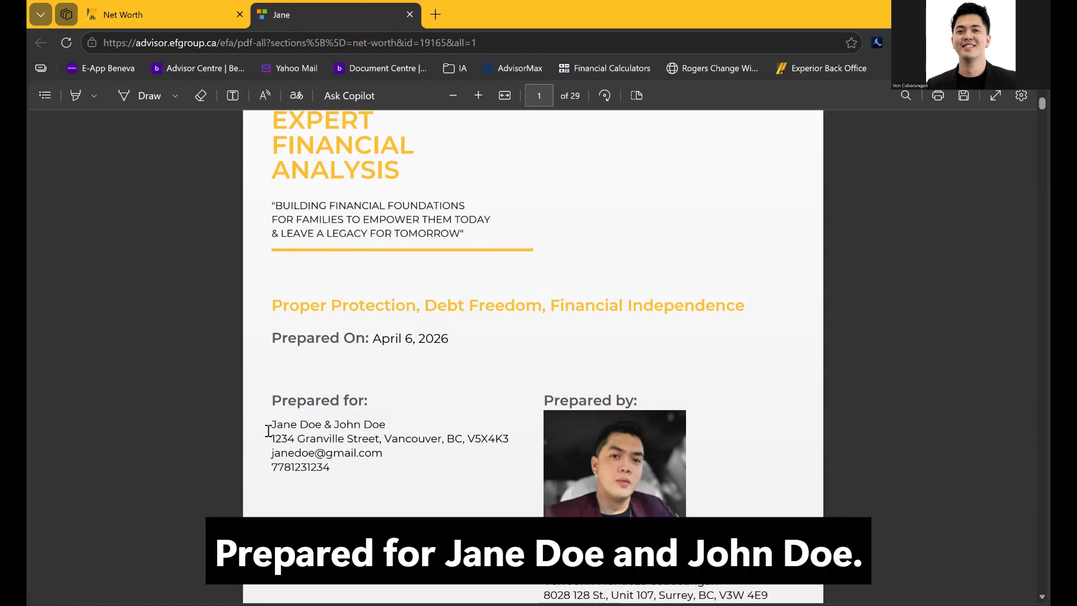
left_click_drag(268, 431, 379, 430)
left_click(389, 482)
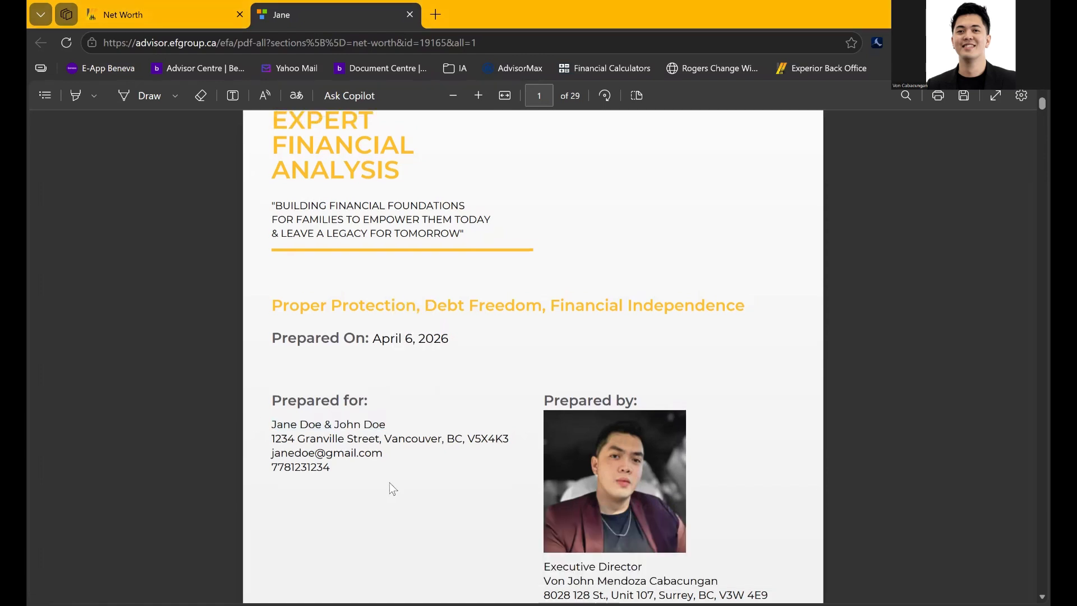
scroll(390, 483, "down", 2)
scroll(390, 482, "down", 15)
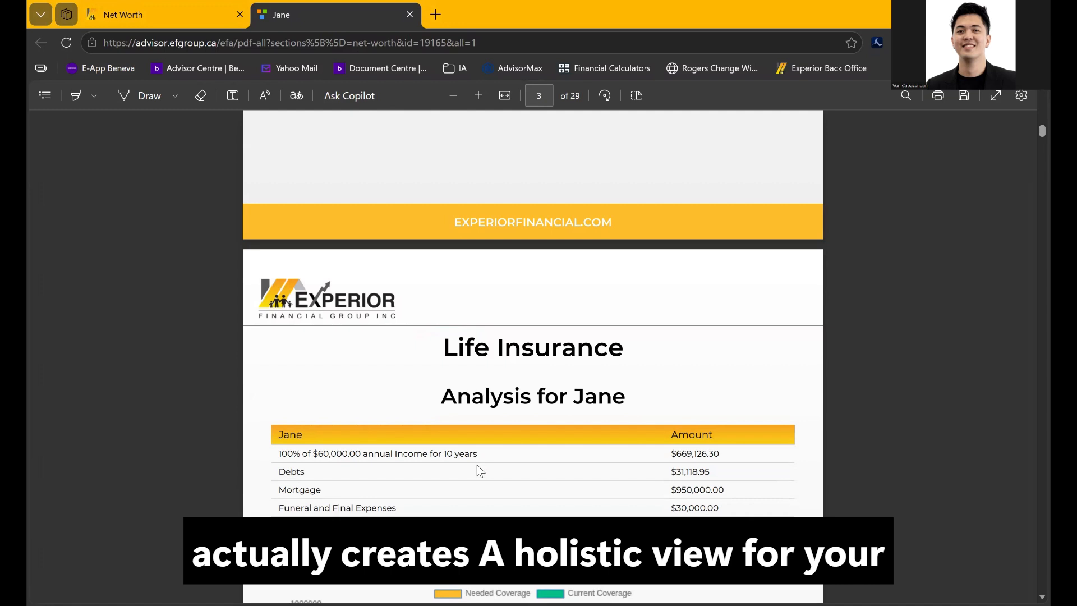
scroll(480, 470, "down", 3)
Highlight the analysis heading, the -$250,000.00 insurance row and the total shortfall rows
left_click_drag(443, 215, 626, 210)
left_click(613, 262)
left_click_drag(674, 351, 741, 353)
left_click(581, 387)
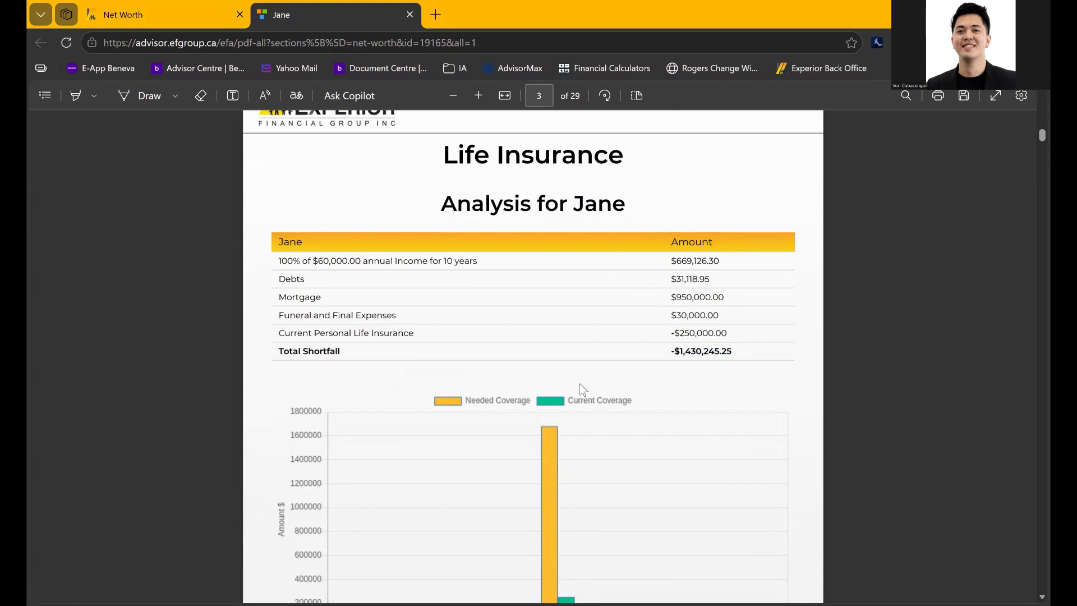
left_click_drag(277, 339, 554, 336)
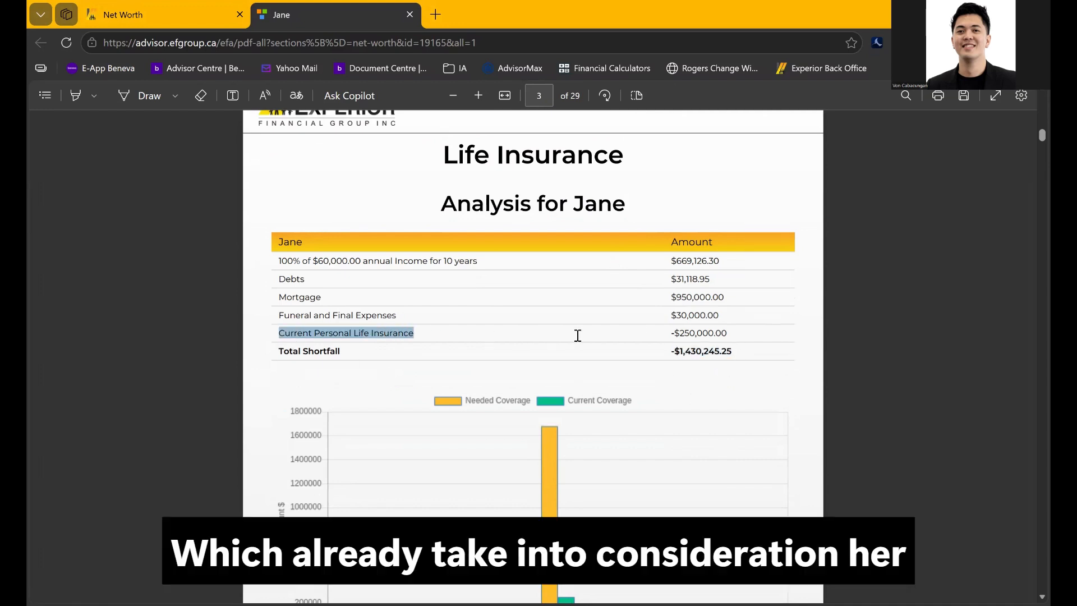
mouse_move(658, 340)
left_mouse_down()
mouse_move(731, 333)
mouse_move(701, 354)
mouse_move(667, 355)
left_mouse_up()
left_click(716, 360)
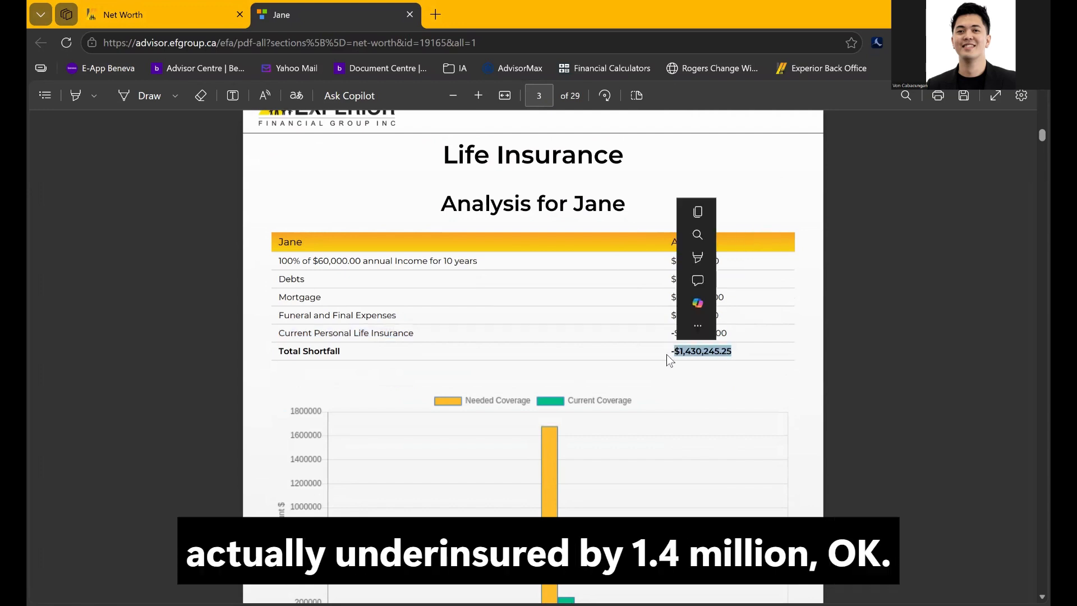
left_click(638, 381)
left_click_drag(277, 262, 404, 317)
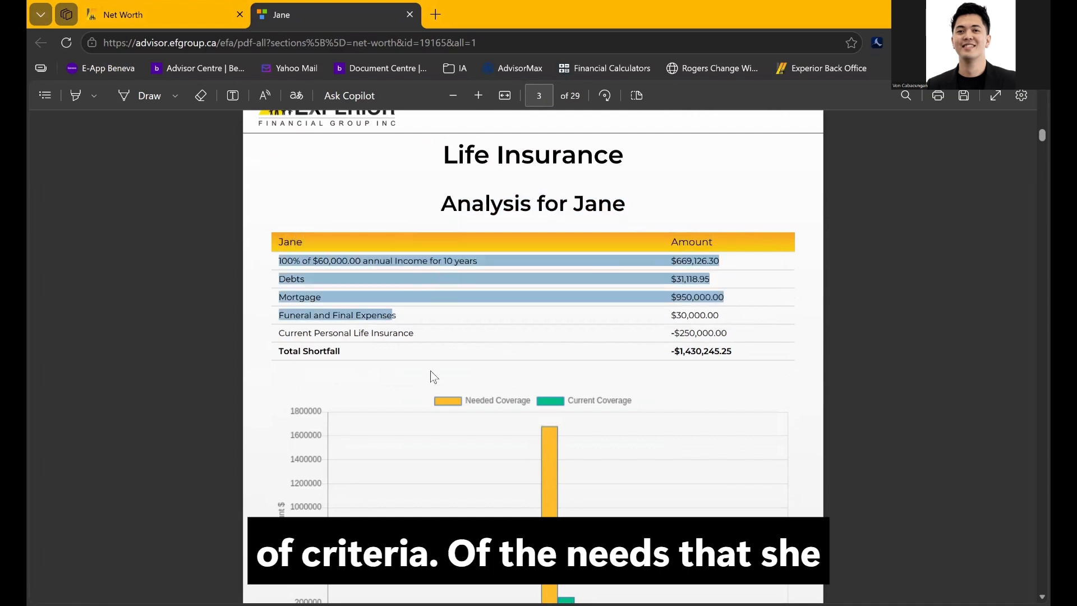
left_click(430, 370)
Scroll to the debt section and highlight the Debts & Mortgage heading
scroll(430, 370, "down", 1)
scroll(430, 370, "down", 15)
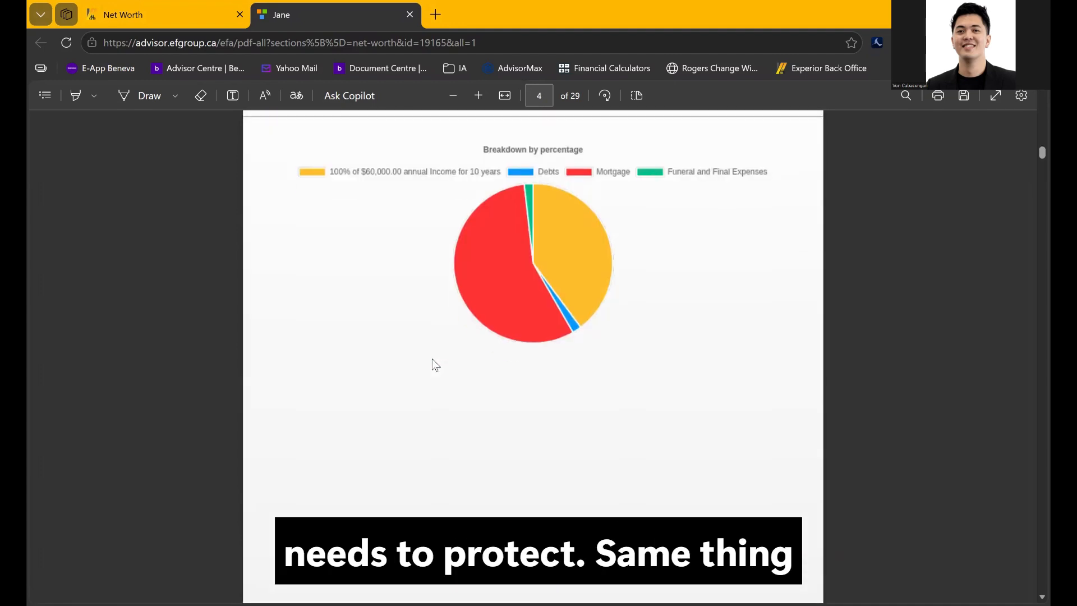
scroll(435, 365, "down", 15)
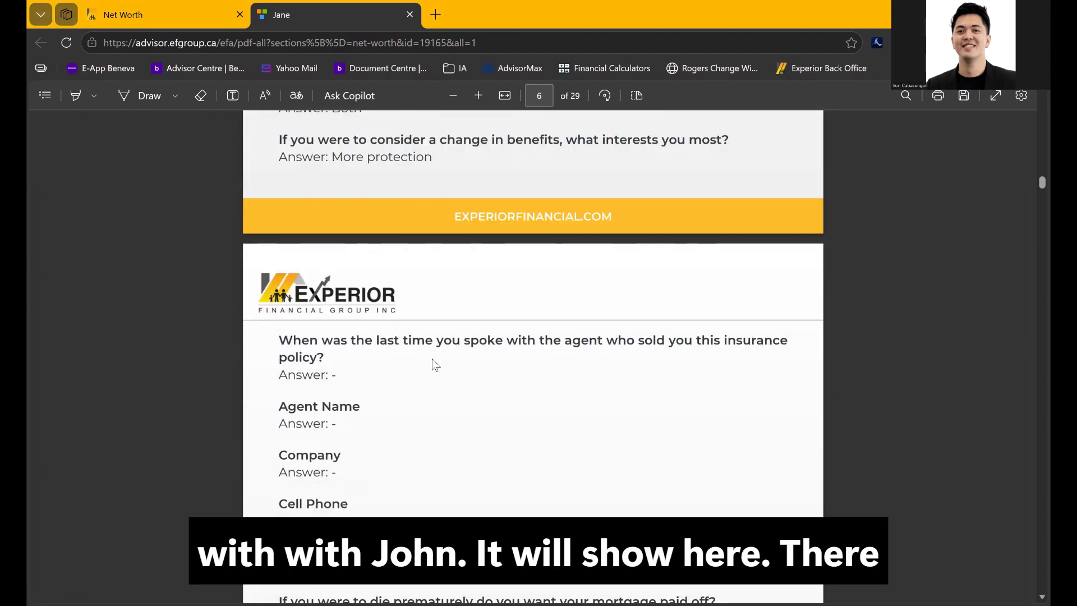
scroll(435, 365, "down", 10)
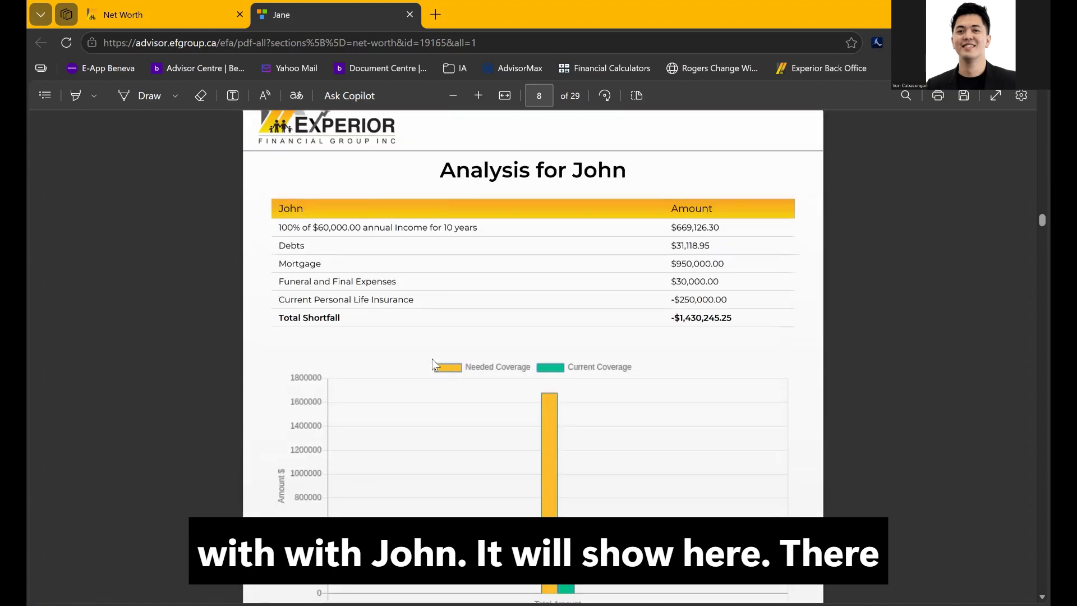
scroll(665, 286, "down", 15)
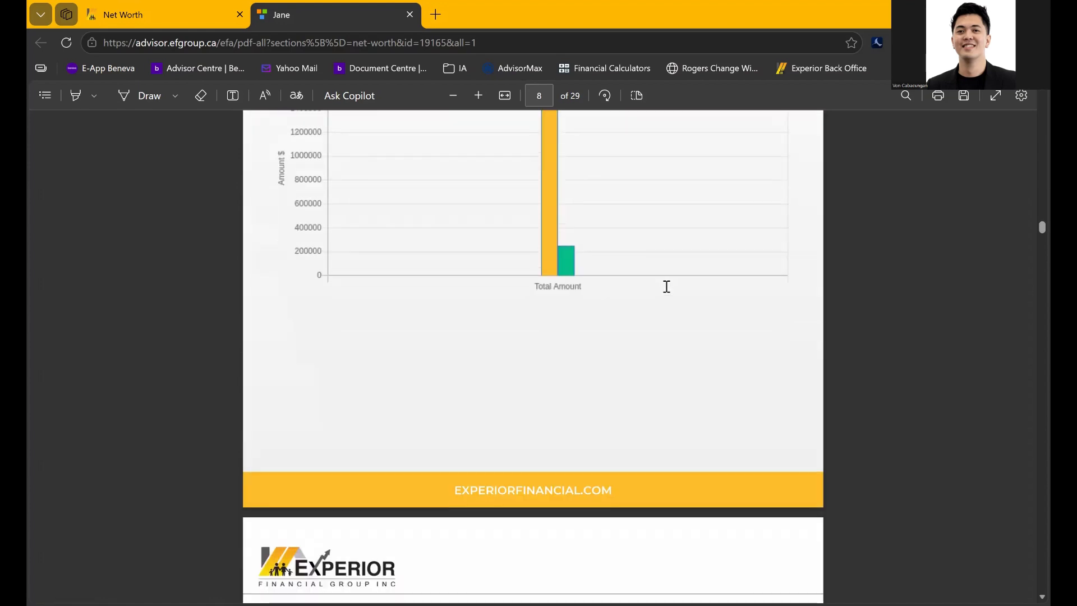
scroll(666, 286, "down", 6)
scroll(667, 284, "up", 4)
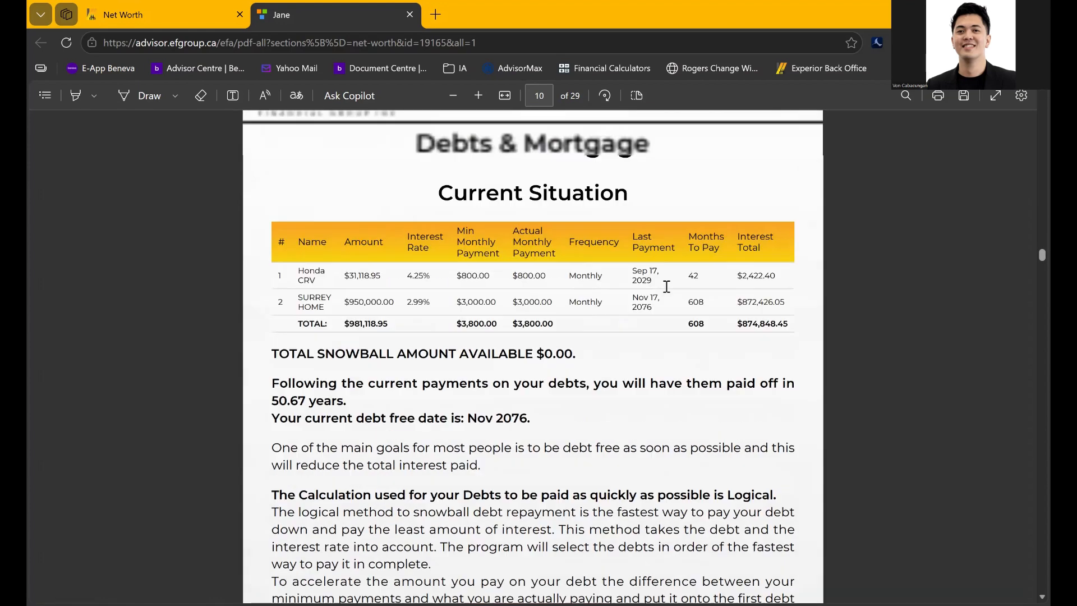
left_click_drag(418, 179, 654, 187)
left_click(612, 275)
Highlight the total snowball amount and the current debt payoff timeline sentences on page 10
scroll(612, 275, "down", 5)
scroll(611, 275, "down", 2)
scroll(610, 274, "up", 6)
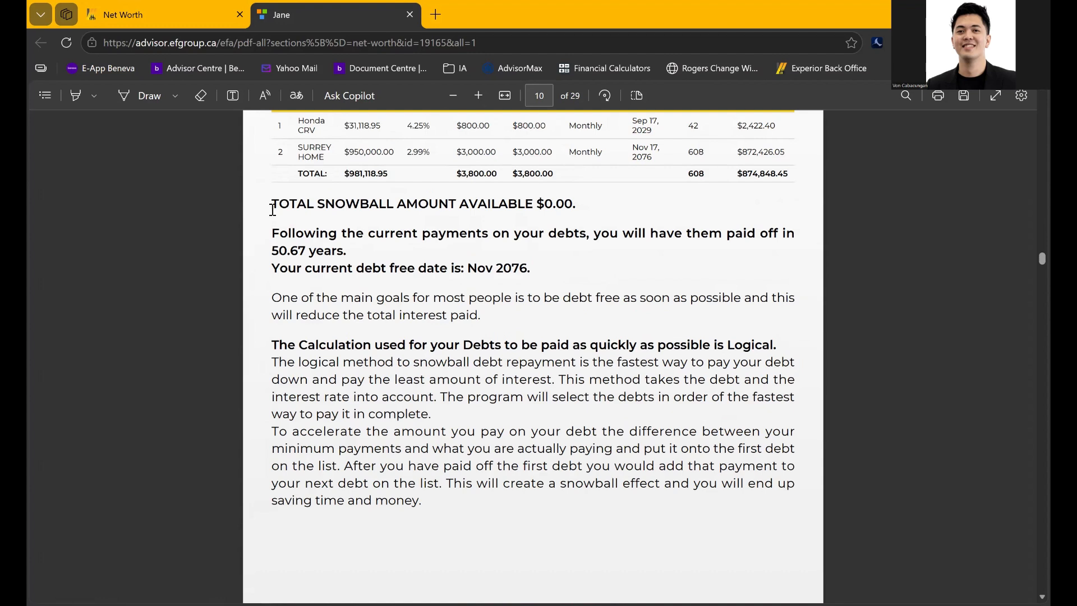
left_click_drag(272, 209, 363, 211)
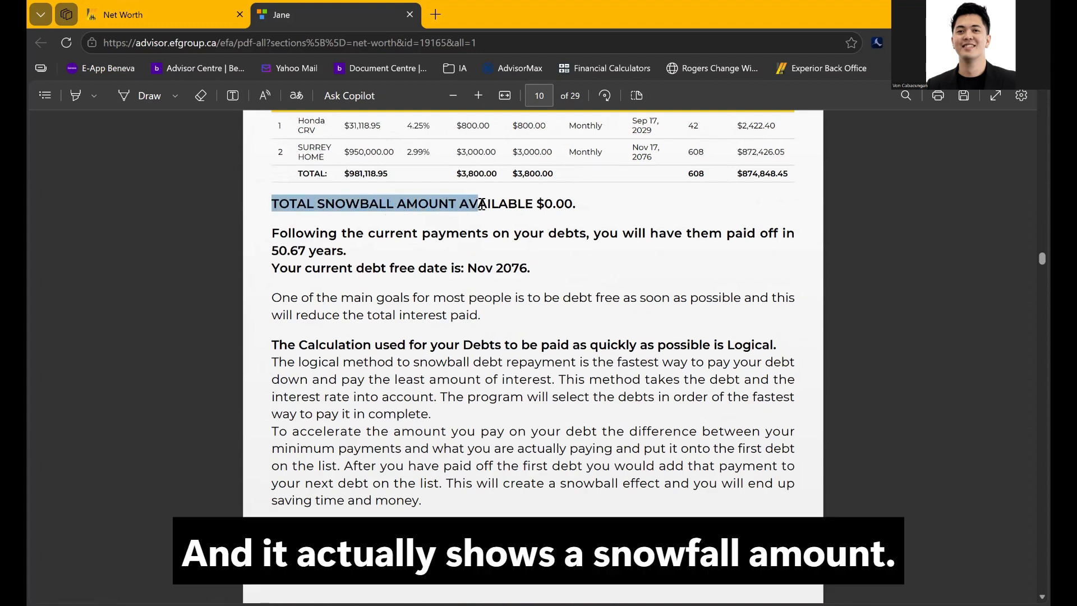
left_click_drag(475, 203, 477, 203)
left_click(281, 229)
left_click_drag(267, 235, 534, 273)
left_click(601, 319)
Scroll through pages 11–15 to John's retirement goal and projected savings
scroll(600, 320, "down", 10)
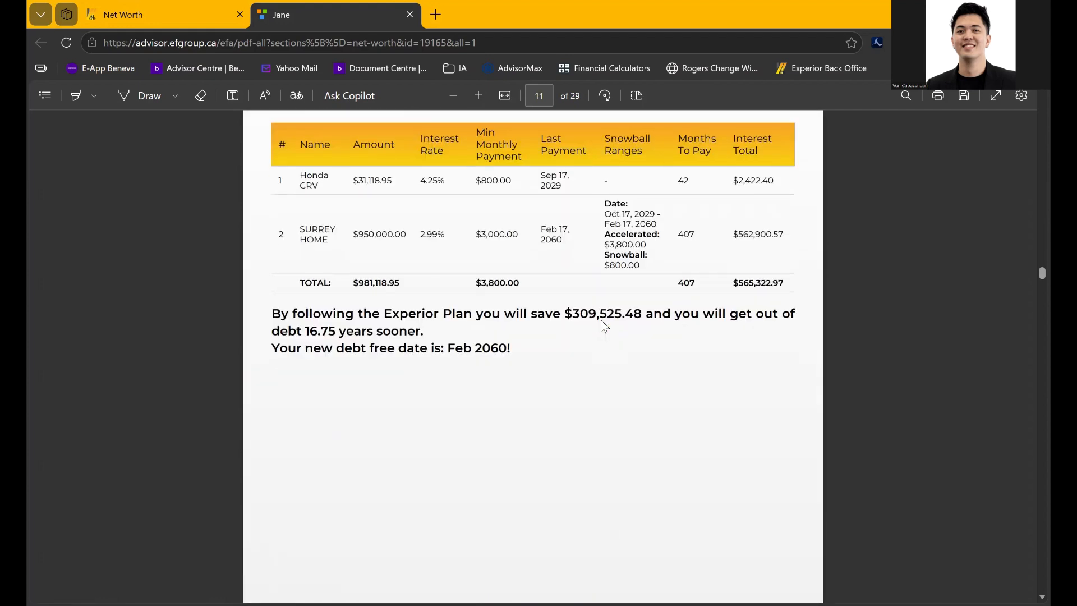
scroll(602, 321, "down", 10)
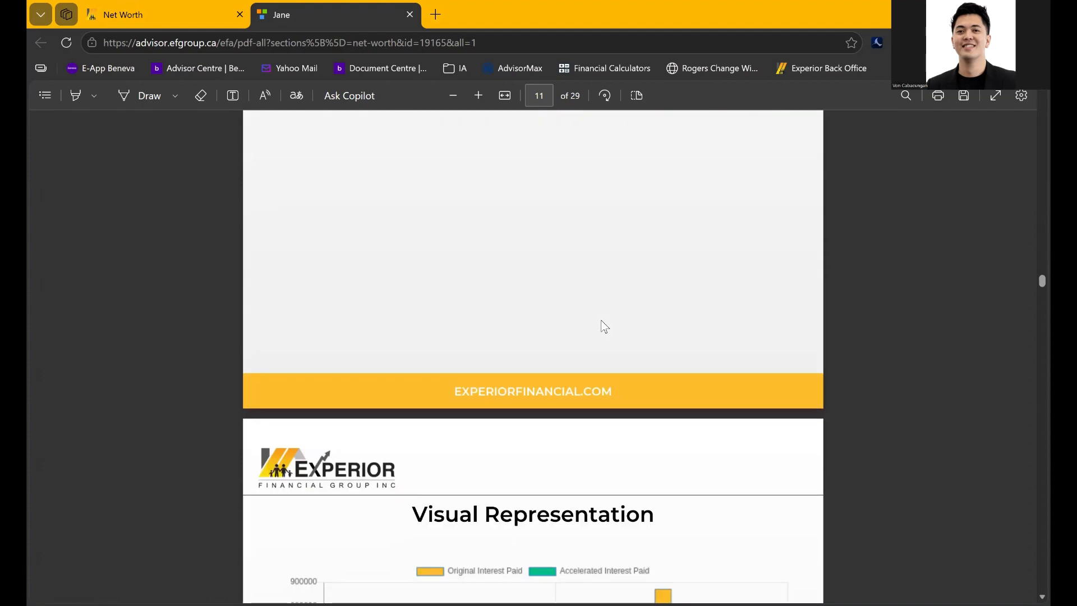
scroll(601, 320, "down", 12)
scroll(601, 309, "up", 2)
scroll(603, 307, "down", 15)
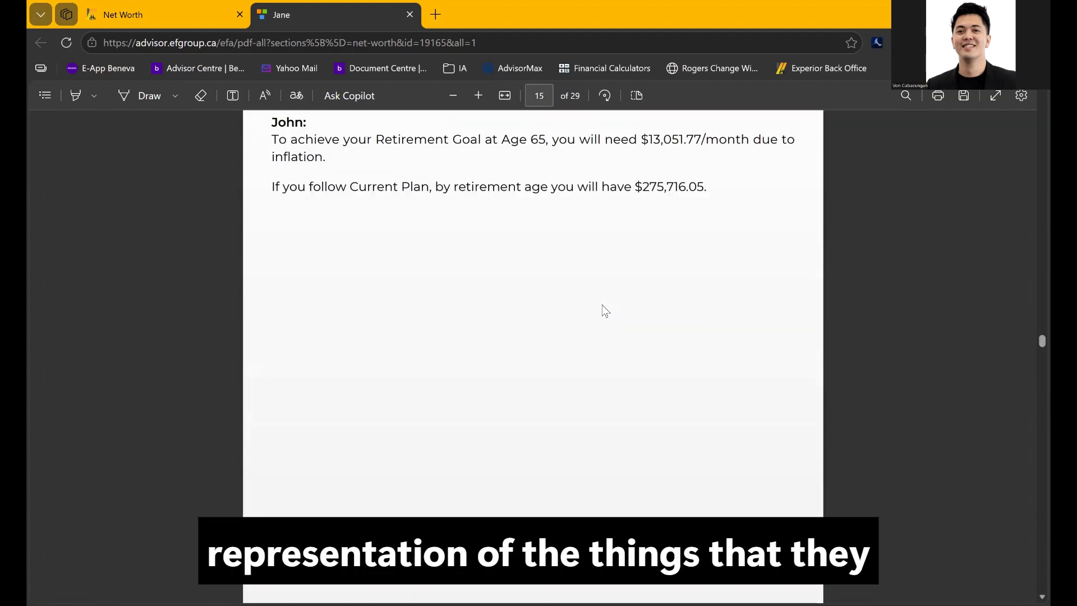
On page 15, highlight the client's retirement goal, the $13,051.77 monthly need and the $275,716.05 projection
scroll(602, 305, "down", 6)
scroll(601, 305, "up", 3)
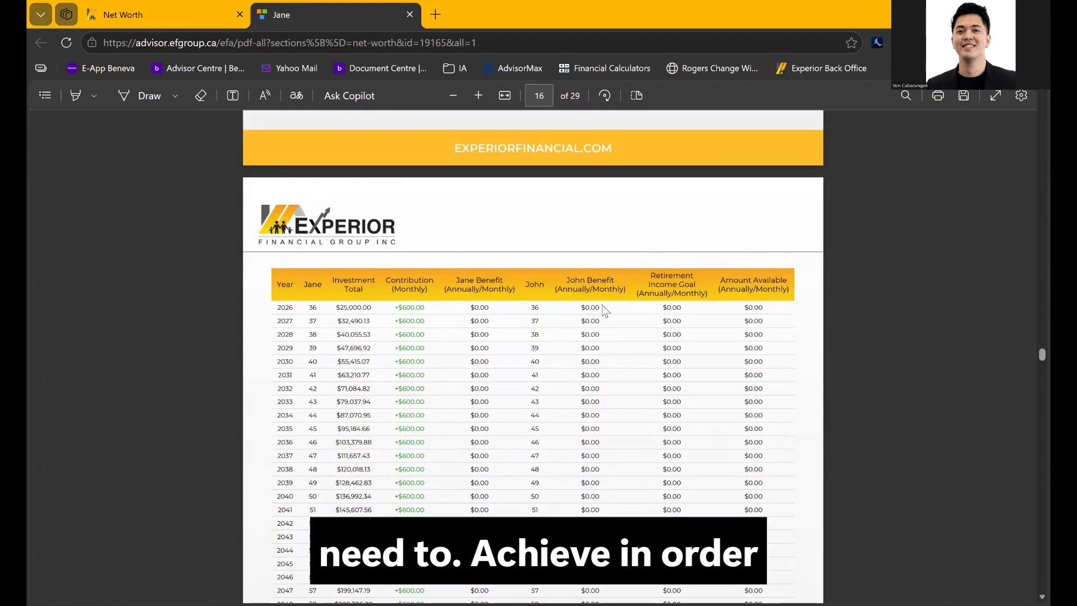
scroll(602, 305, "up", 10)
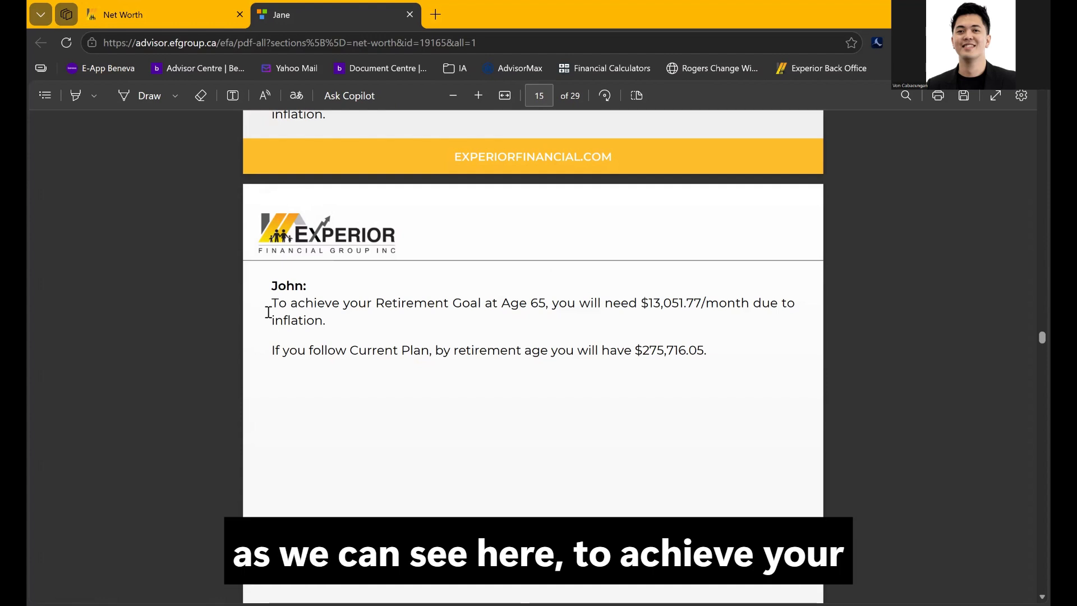
left_click_drag(271, 303, 550, 308)
left_click(547, 314)
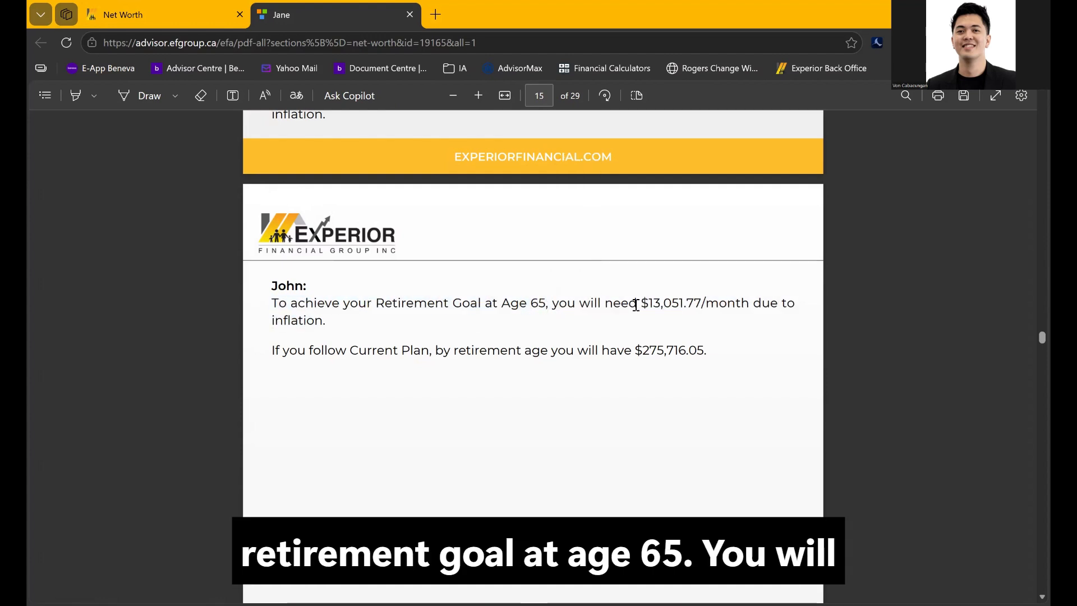
left_click_drag(641, 306, 711, 344)
left_click(597, 413)
left_click_drag(275, 351, 706, 360)
left_click(649, 383)
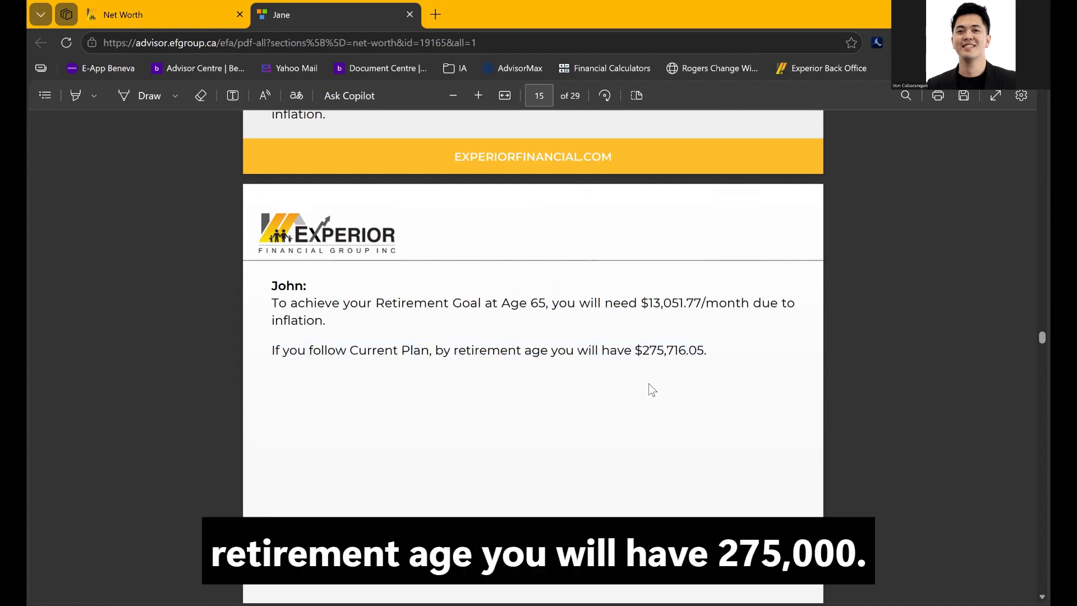
Move to page 16's retirement table and highlight the $25,000.00 starting investment total
scroll(648, 383, "down", 10)
scroll(649, 383, "down", 1)
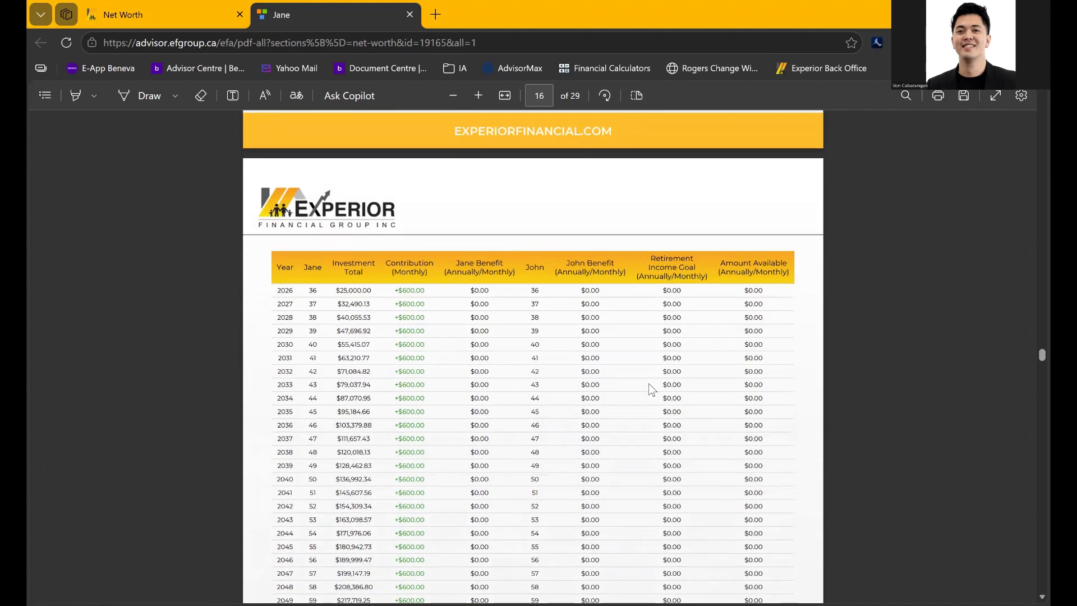
scroll(632, 381, "down", 1)
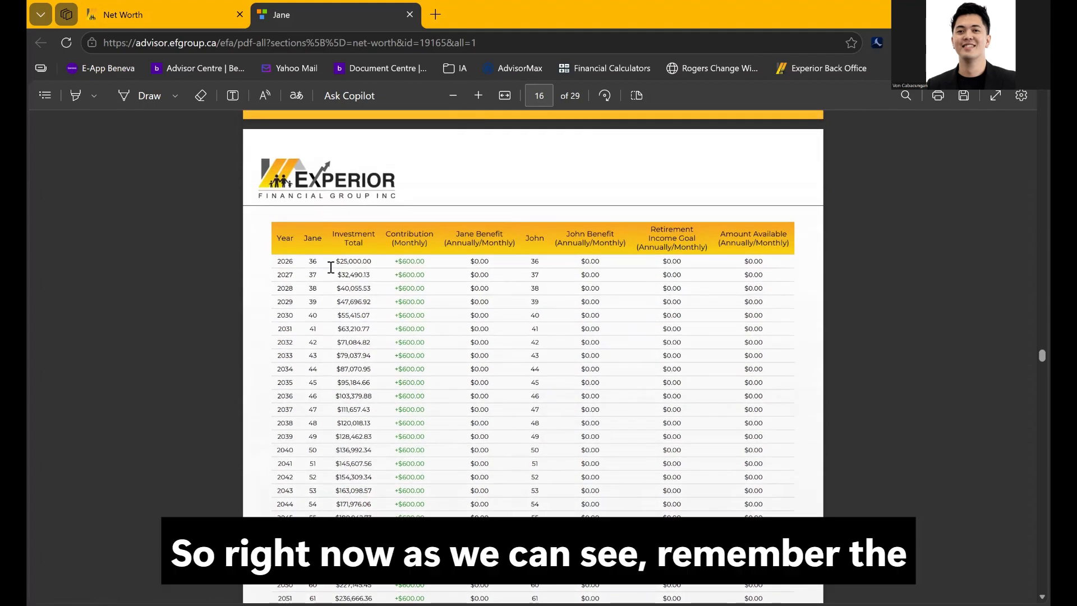
scroll(336, 265, "up", 2)
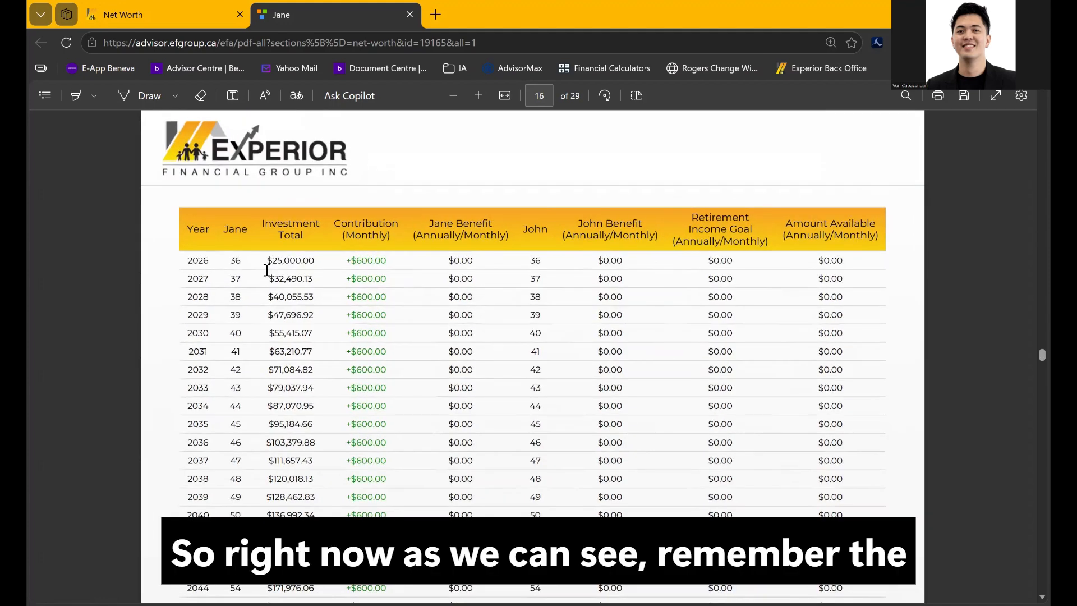
left_click_drag(266, 259, 317, 261)
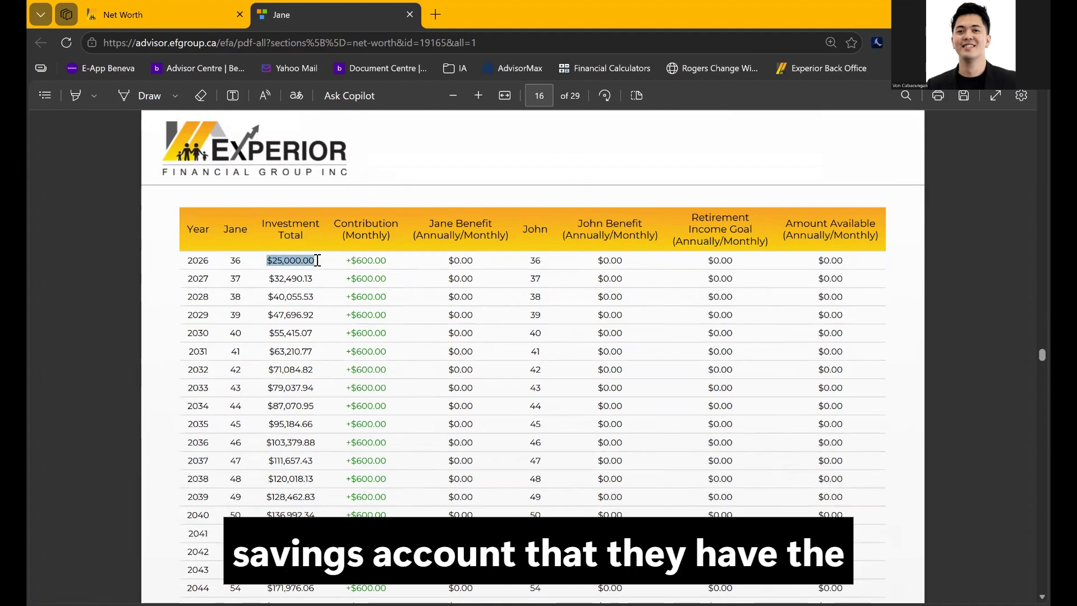
left_click(346, 295)
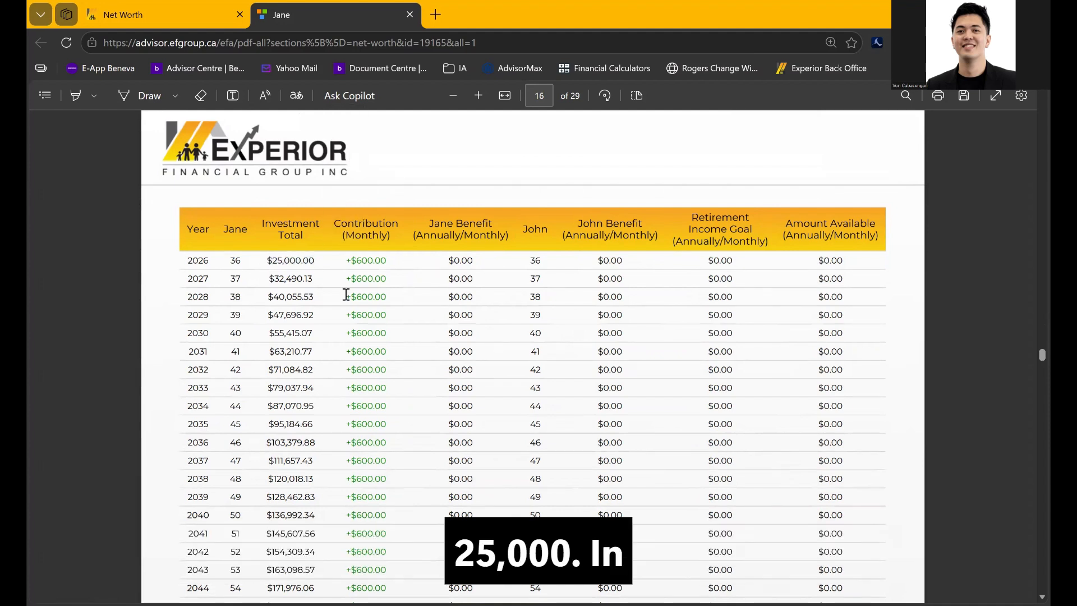
left_click_drag(266, 261, 313, 259)
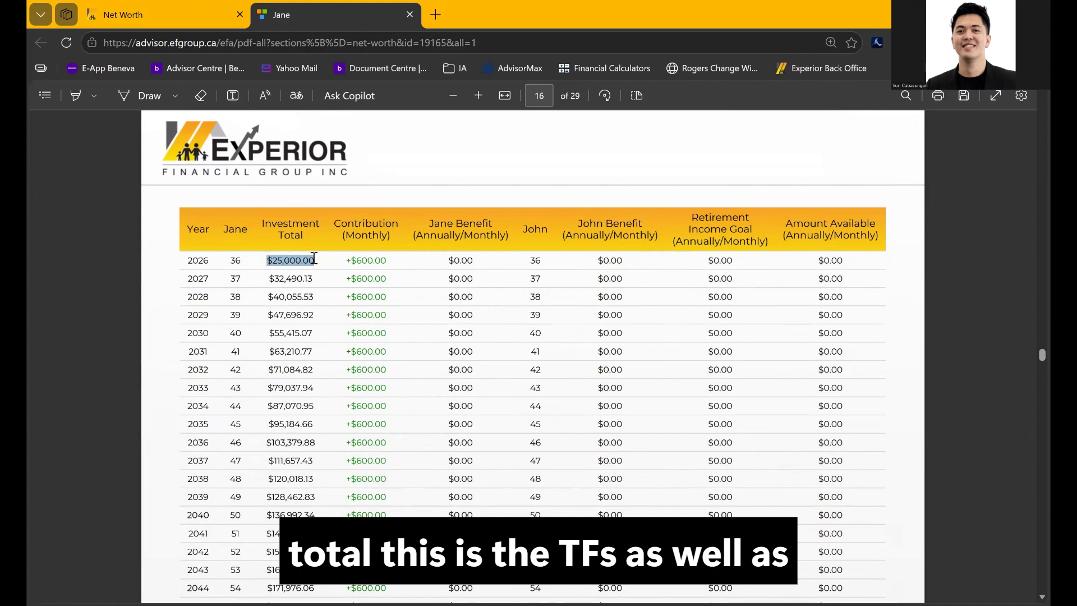
left_click(343, 281)
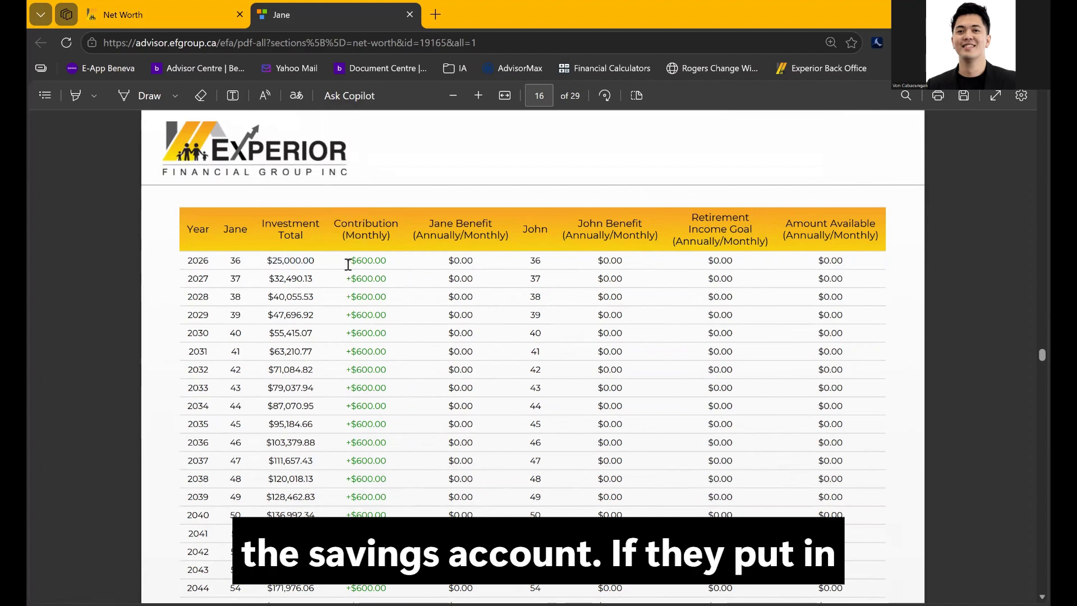
left_click_drag(349, 262, 387, 263)
Highlight the $275,716.05 total in the 2055 row and the +$600.00 monthly contribution in 2026
scroll(391, 393, "down", 3)
scroll(391, 393, "down", 3)
left_click_drag(262, 467, 323, 471)
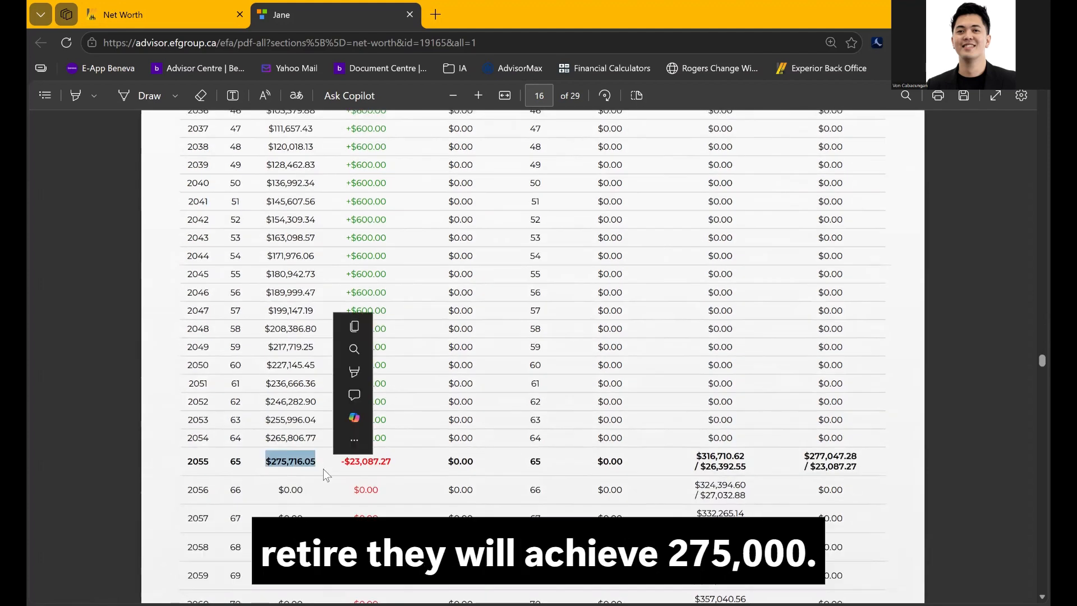
left_click(419, 306)
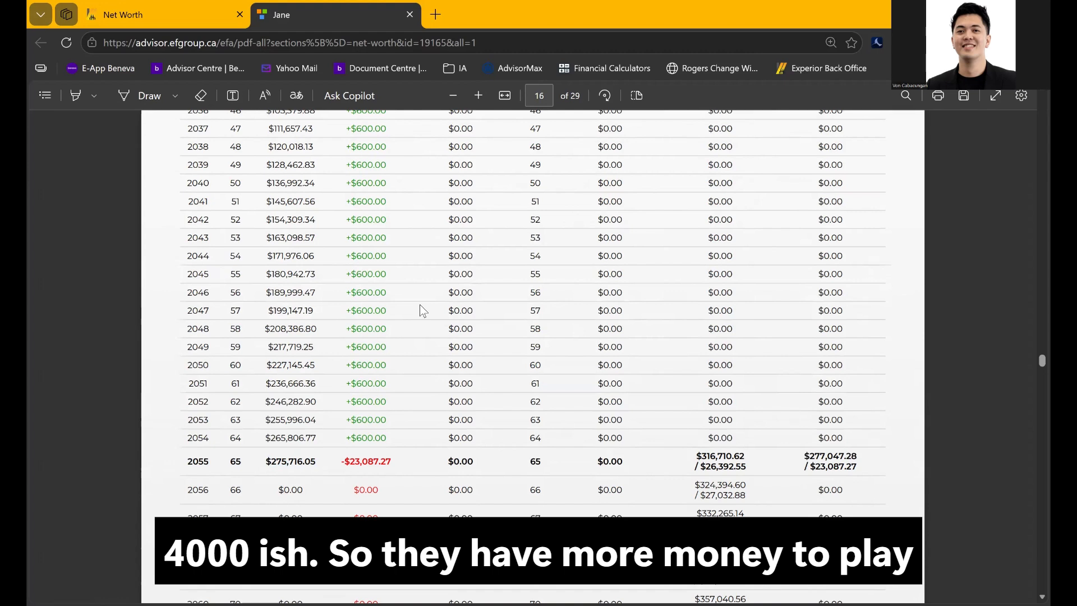
scroll(420, 308, "up", 4)
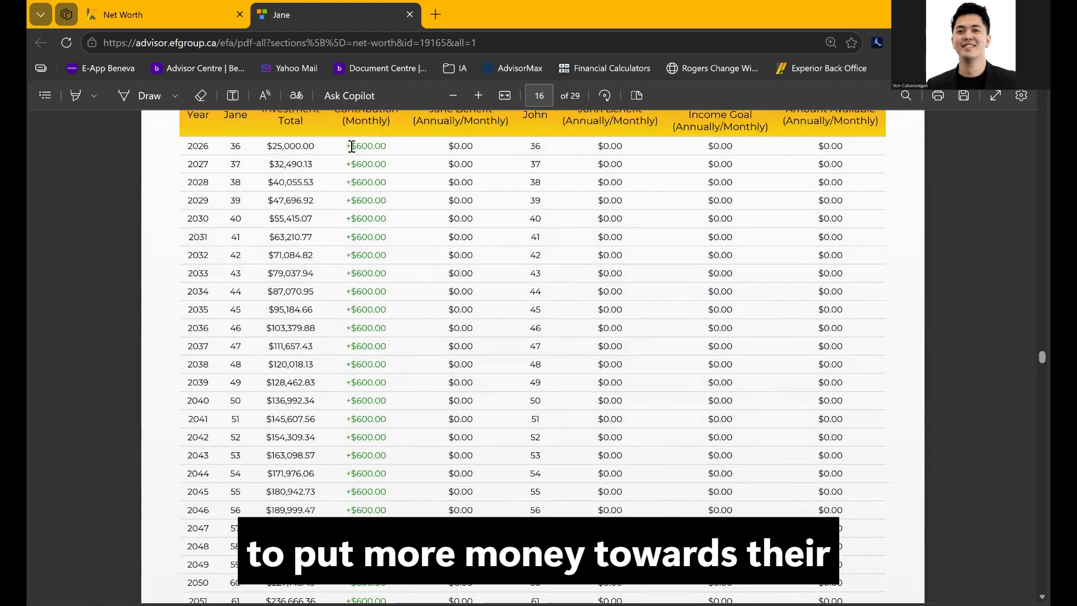
left_click_drag(346, 145, 387, 146)
left_click(401, 277)
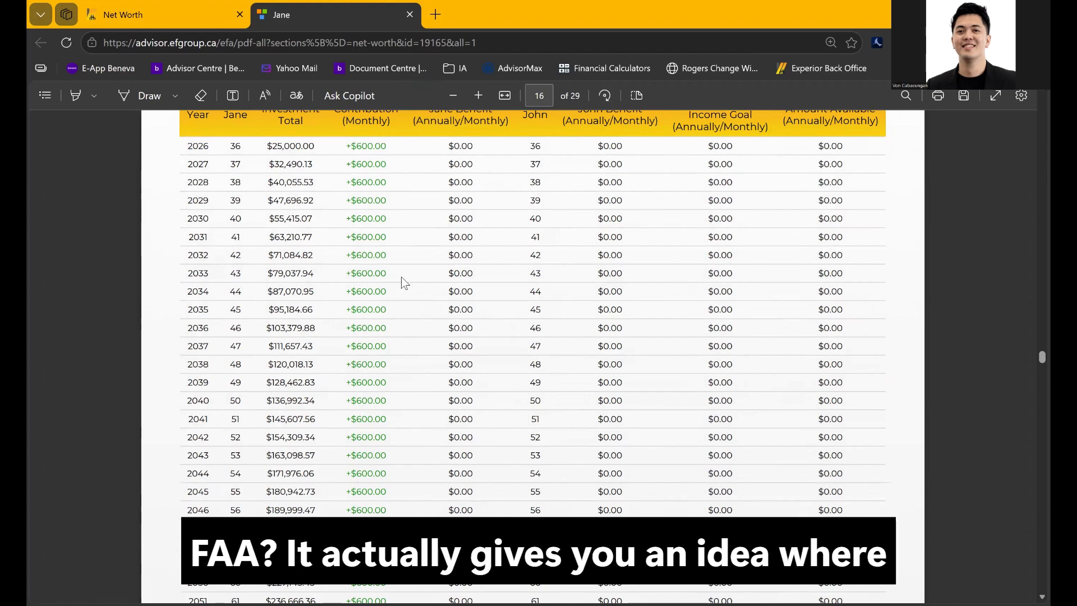
scroll(402, 277, "down", 4)
scroll(402, 278, "down", 4)
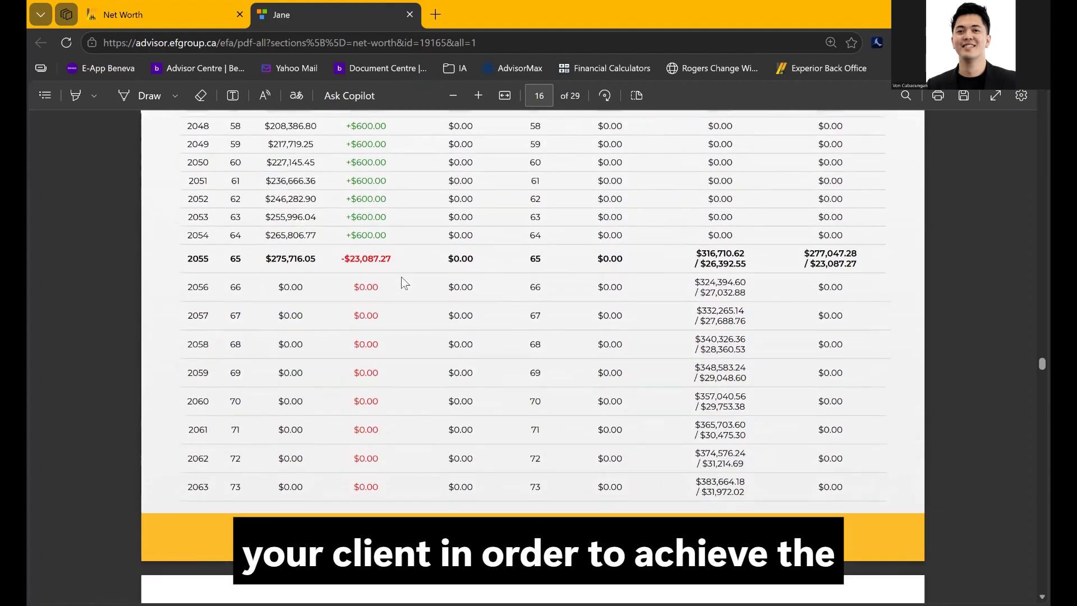
Scroll down through pages 17 to 29 of the PDF report
scroll(401, 278, "up", 2)
scroll(402, 277, "down", 5)
scroll(402, 277, "down", 15)
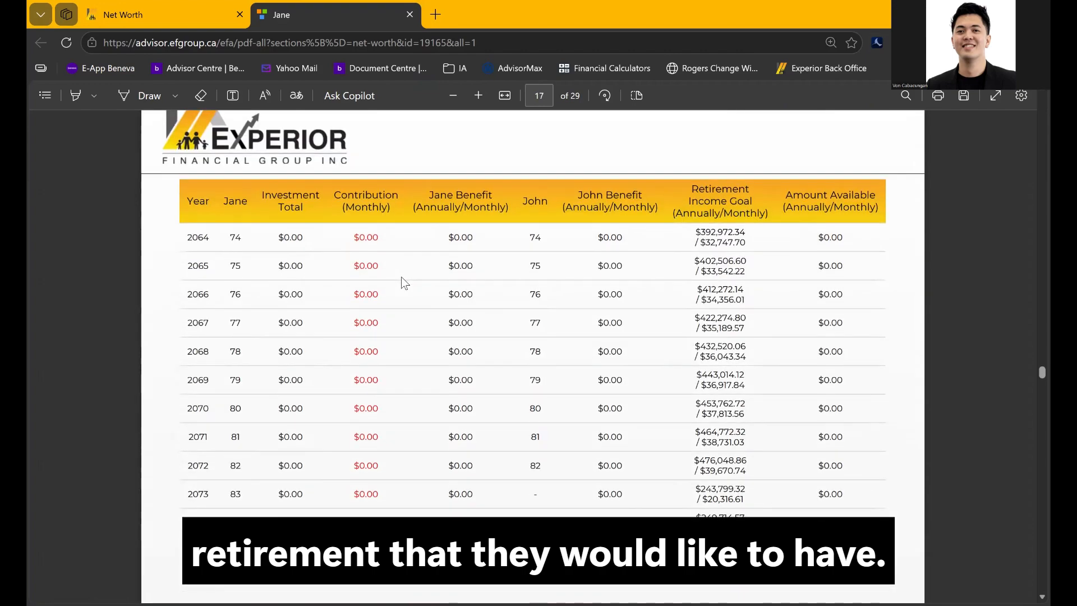
scroll(402, 277, "down", 20)
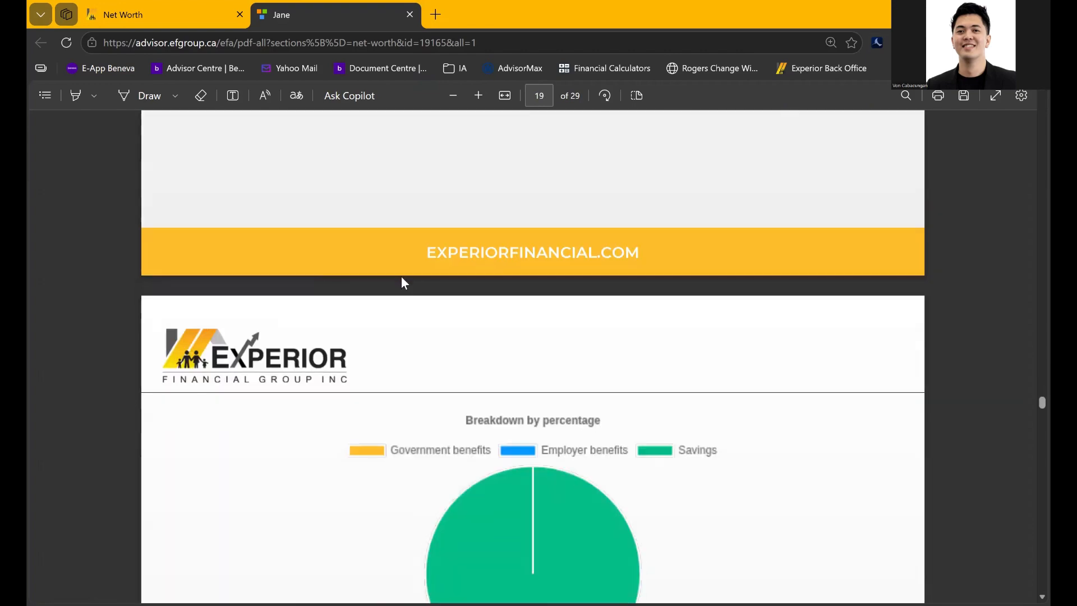
scroll(402, 277, "down", 3)
scroll(402, 277, "up", 7)
scroll(401, 277, "down", 20)
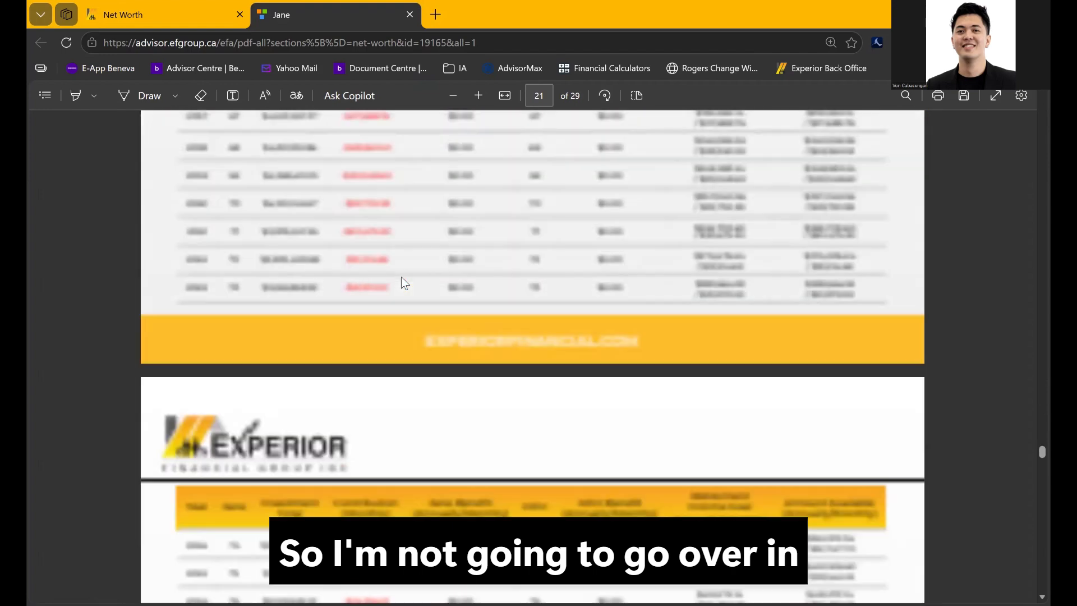
scroll(401, 277, "down", 20)
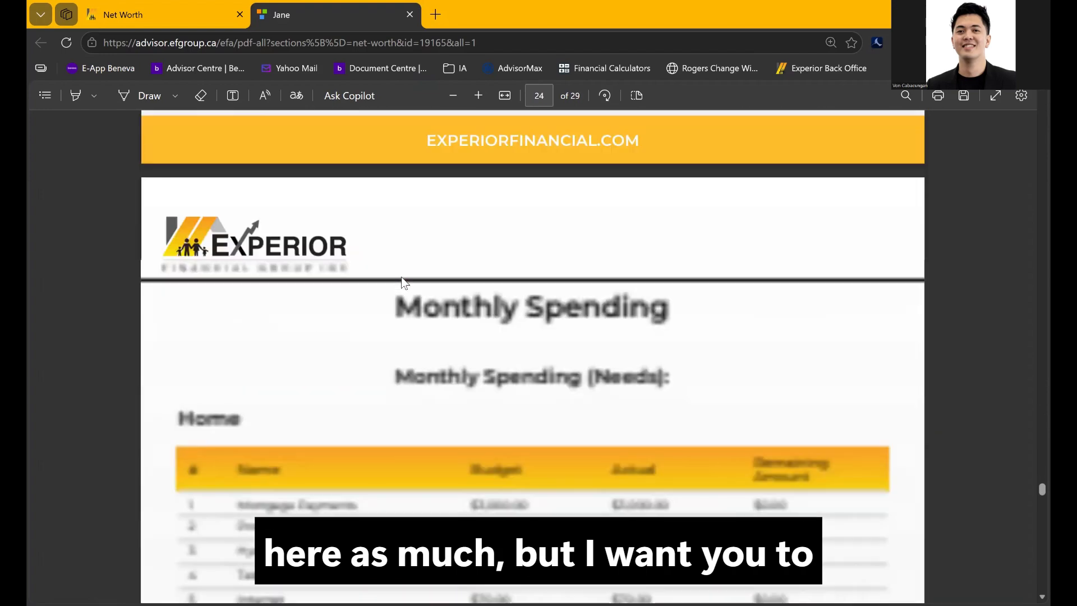
scroll(402, 277, "down", 10)
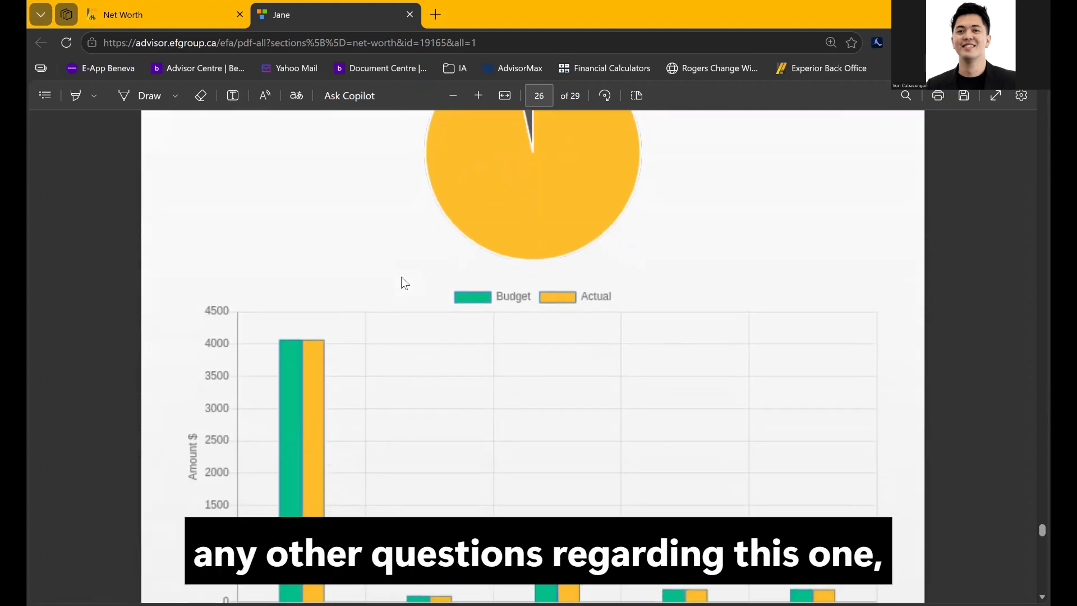
scroll(402, 277, "down", 10)
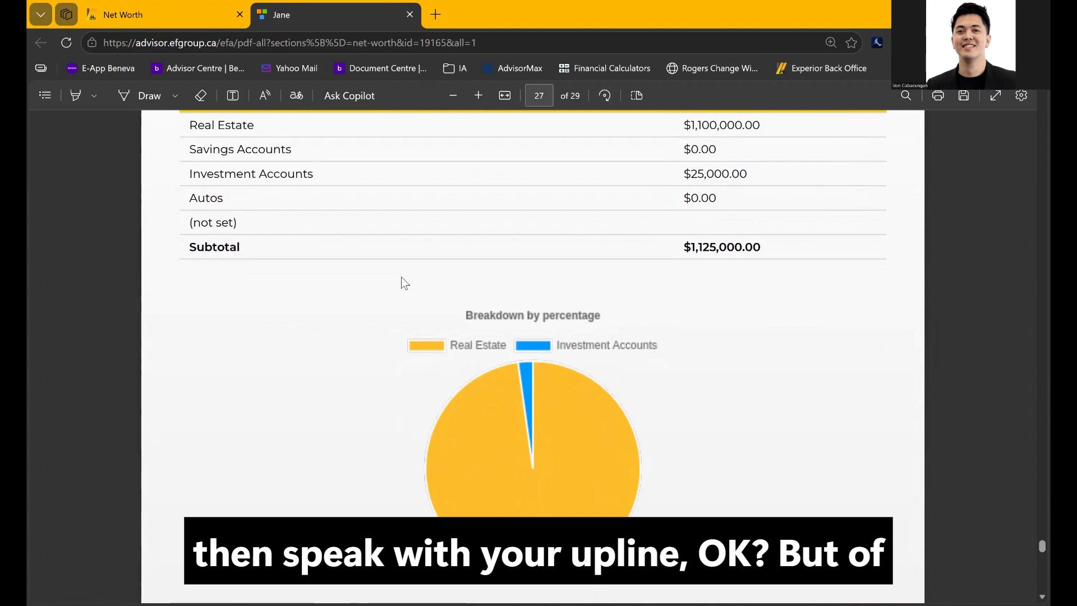
scroll(401, 277, "down", 10)
Scroll back up to the Financial Situation section around pages 22–23
scroll(402, 278, "up", 5)
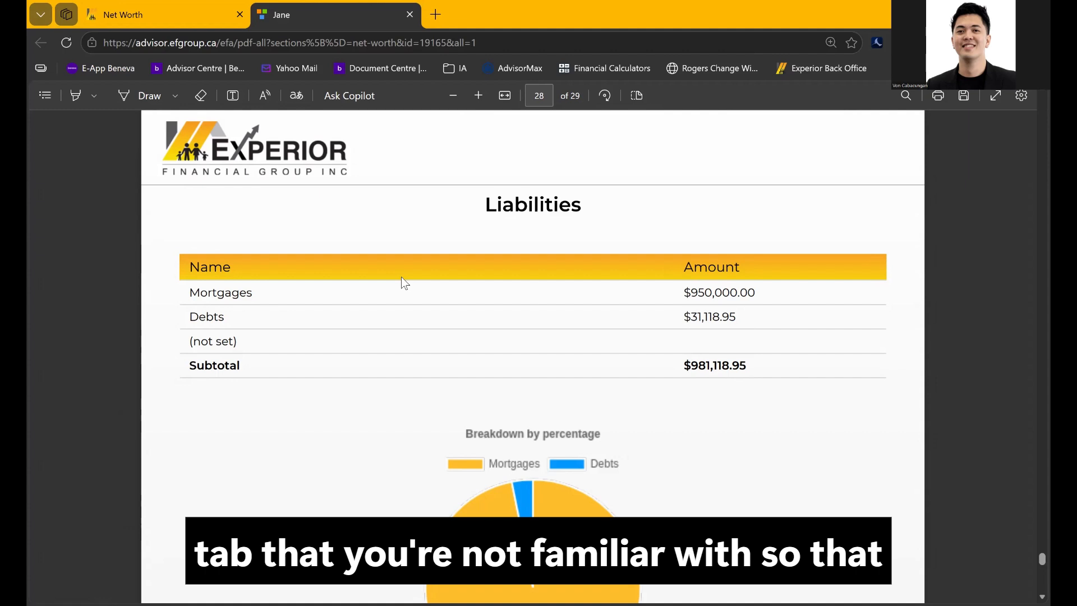
scroll(402, 277, "down", 10)
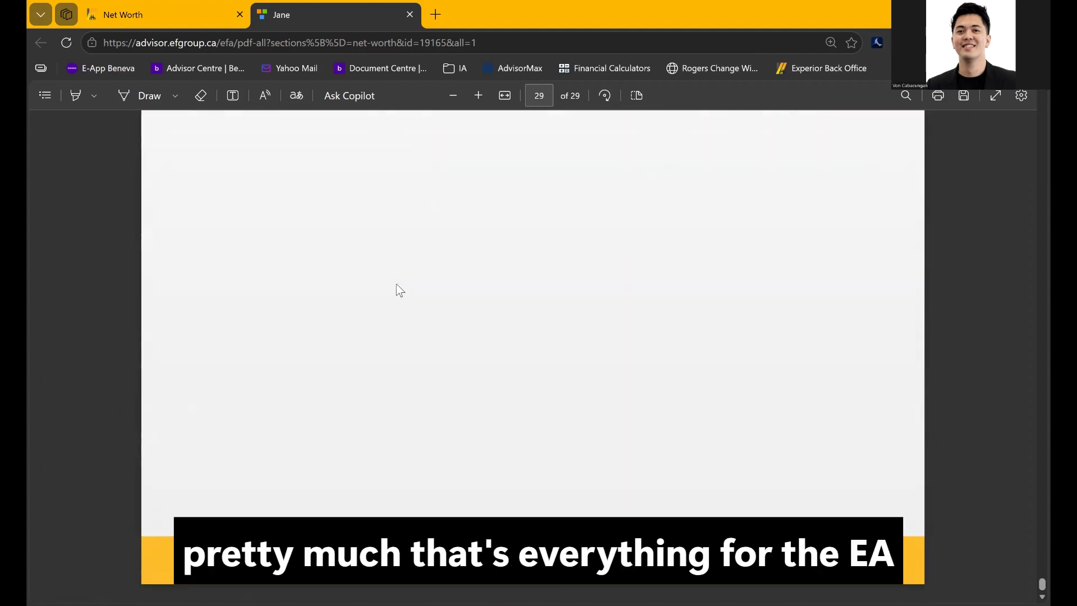
scroll(764, 176, "up", 20)
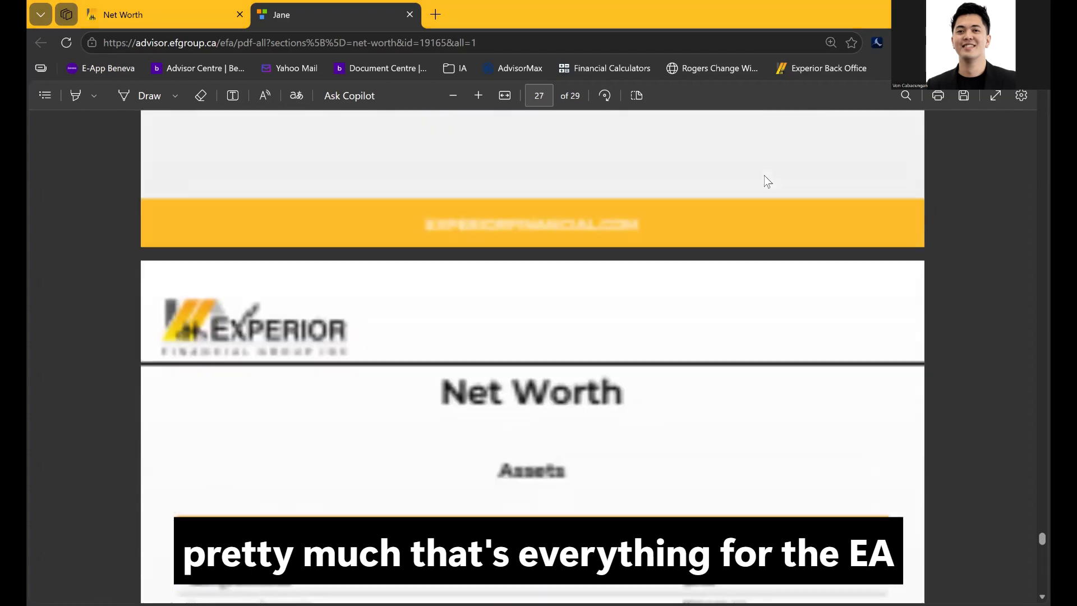
scroll(765, 177, "up", 15)
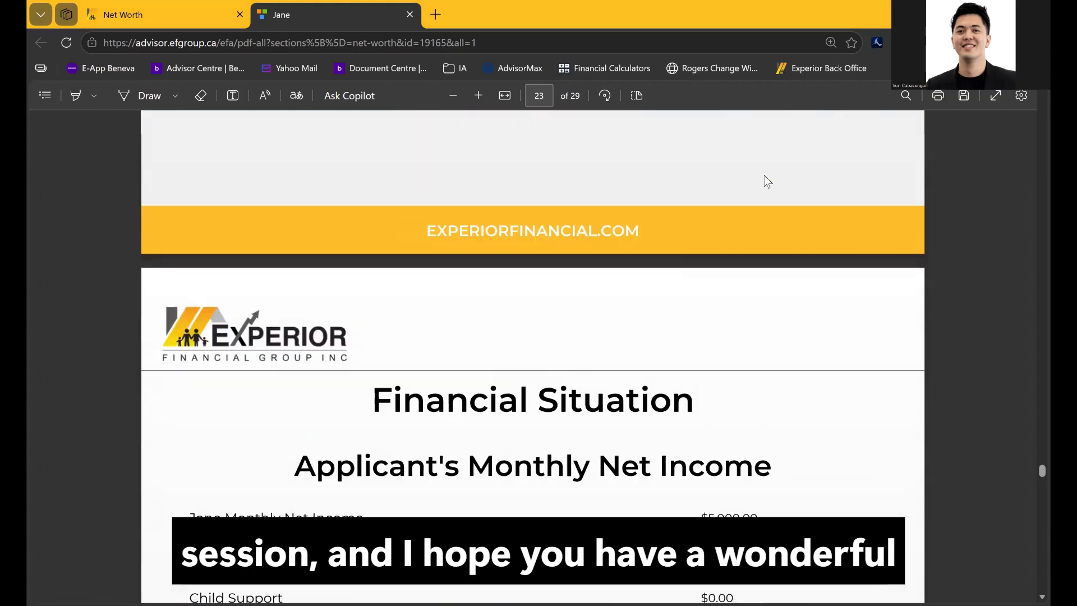